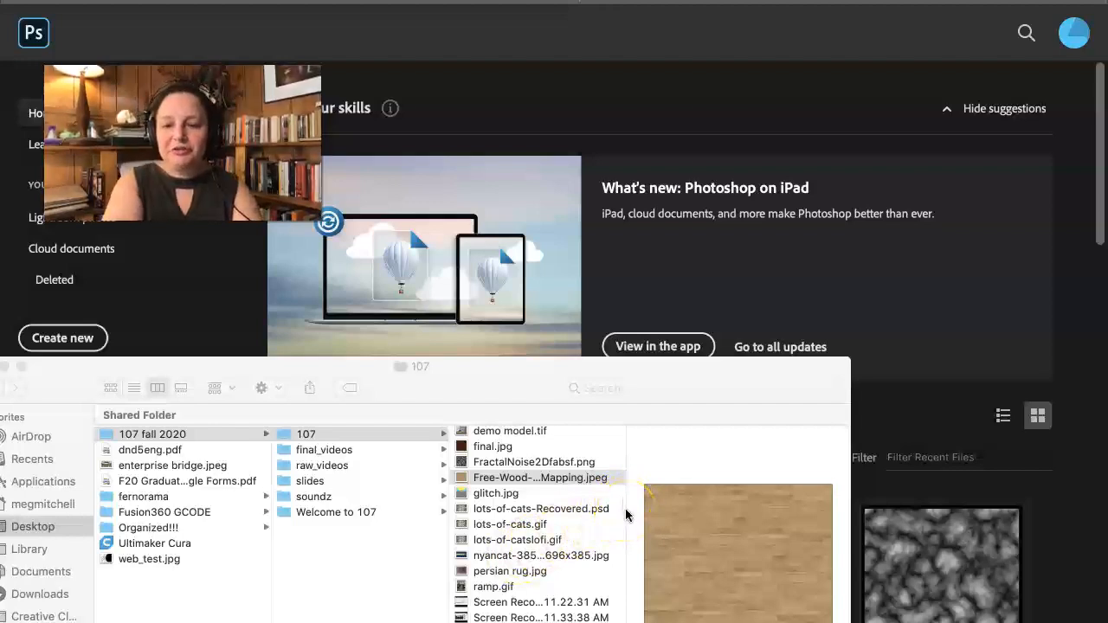
- Switch to Chrome and examine the technique list on the More Photoshop Demos - Notes page
key(super+Tab)
key(super+Tab)
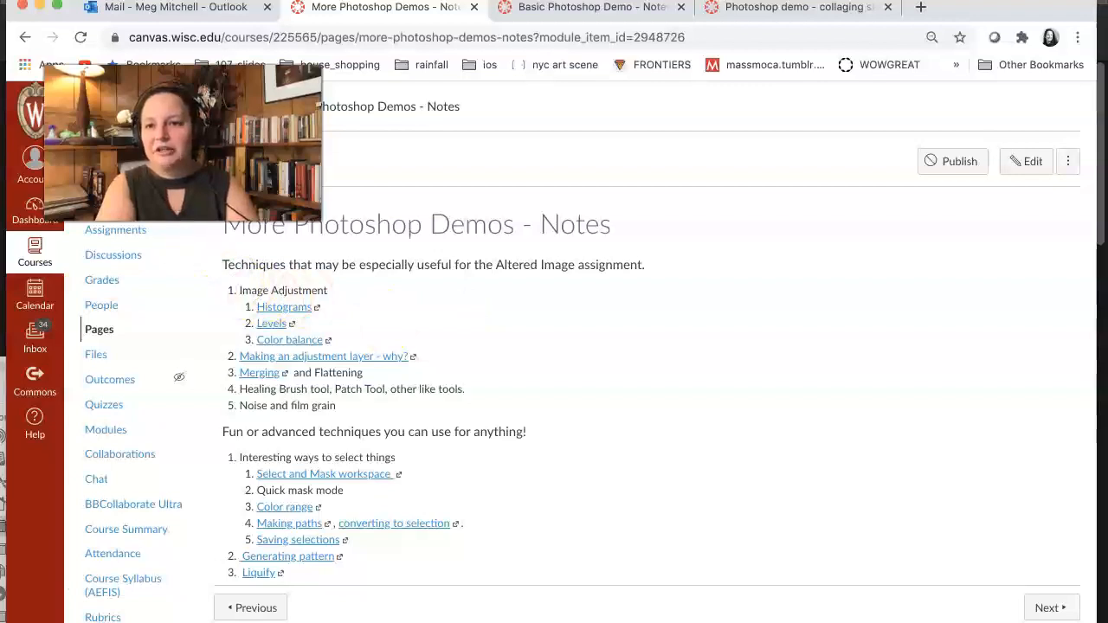
scroll(198, 289, down, 3)
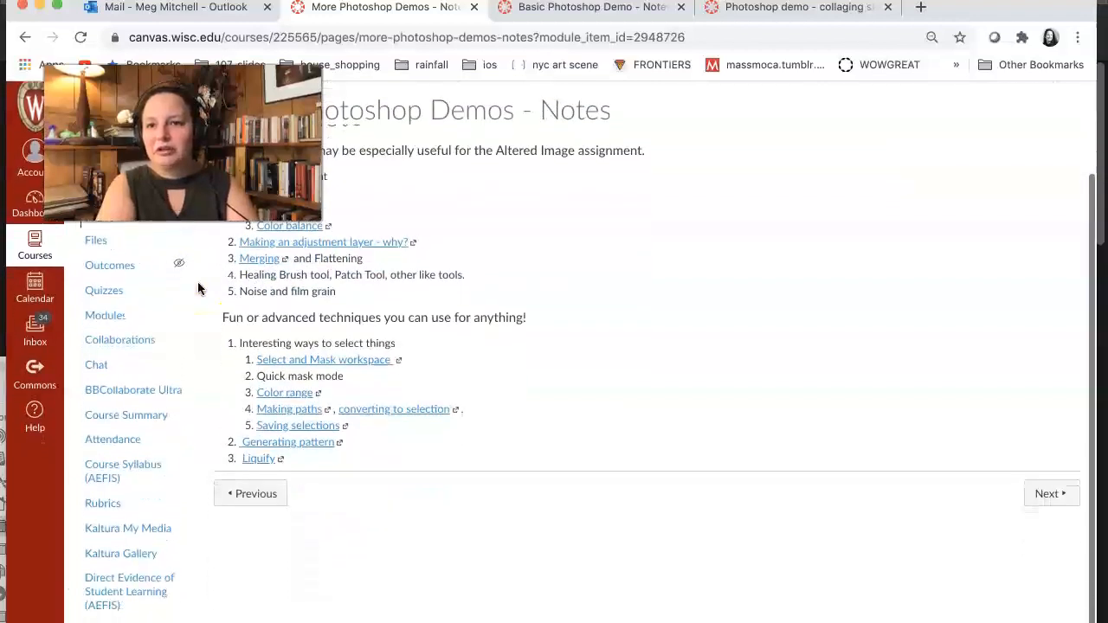
scroll(199, 290, up, 1)
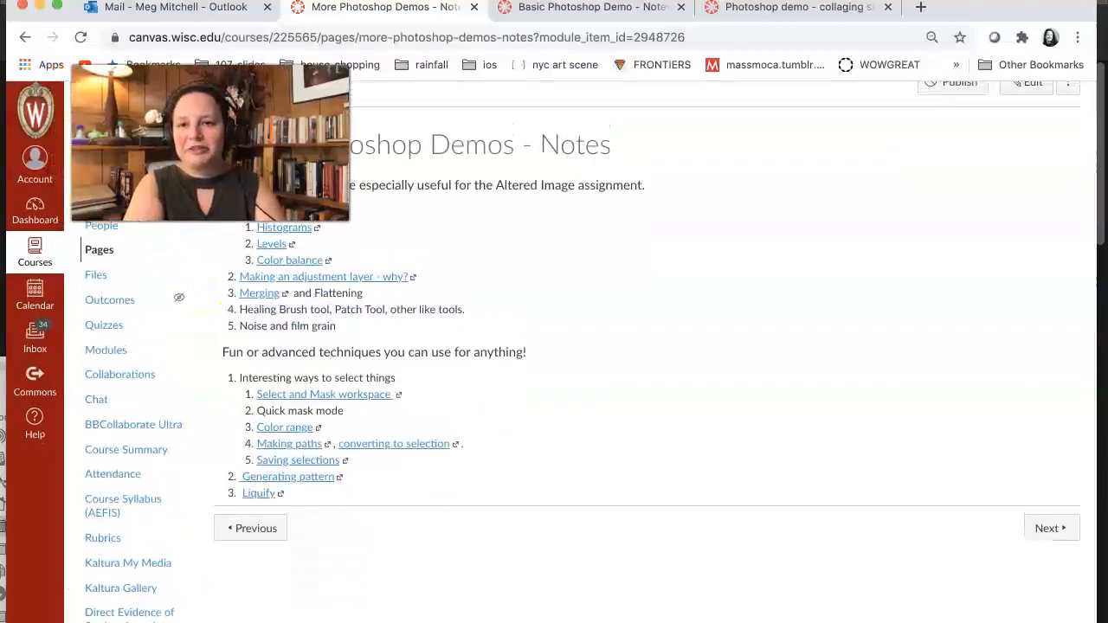
- Open the ART107 course home page and examine the Week 3 module as far as the Throwback Collage assignment
click(91, 102)
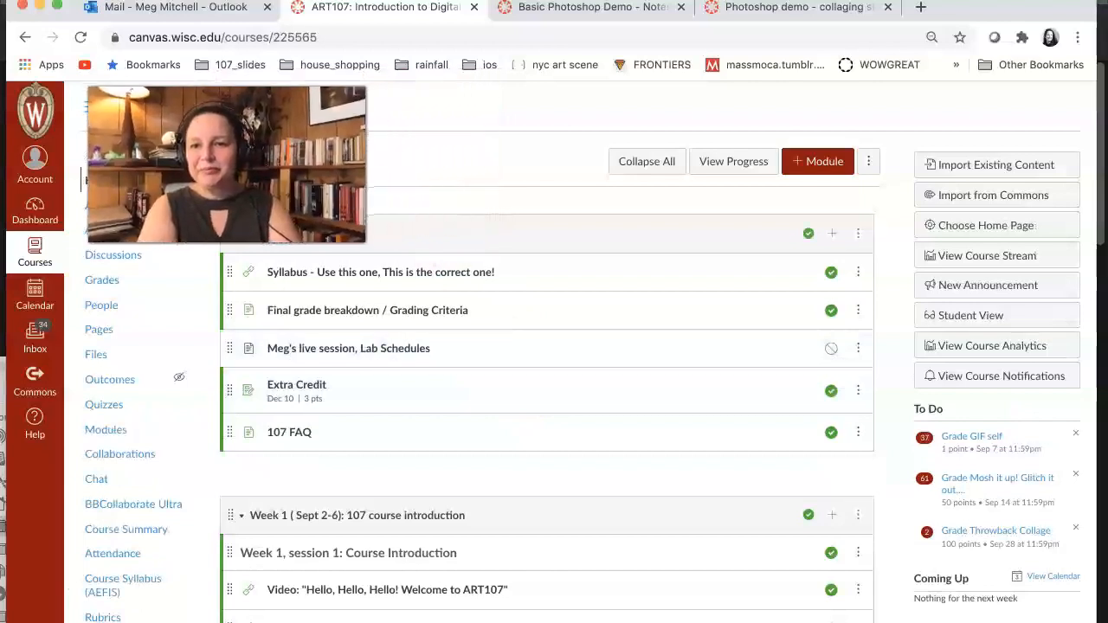
scroll(539, 507, down, 3)
scroll(538, 506, down, 5)
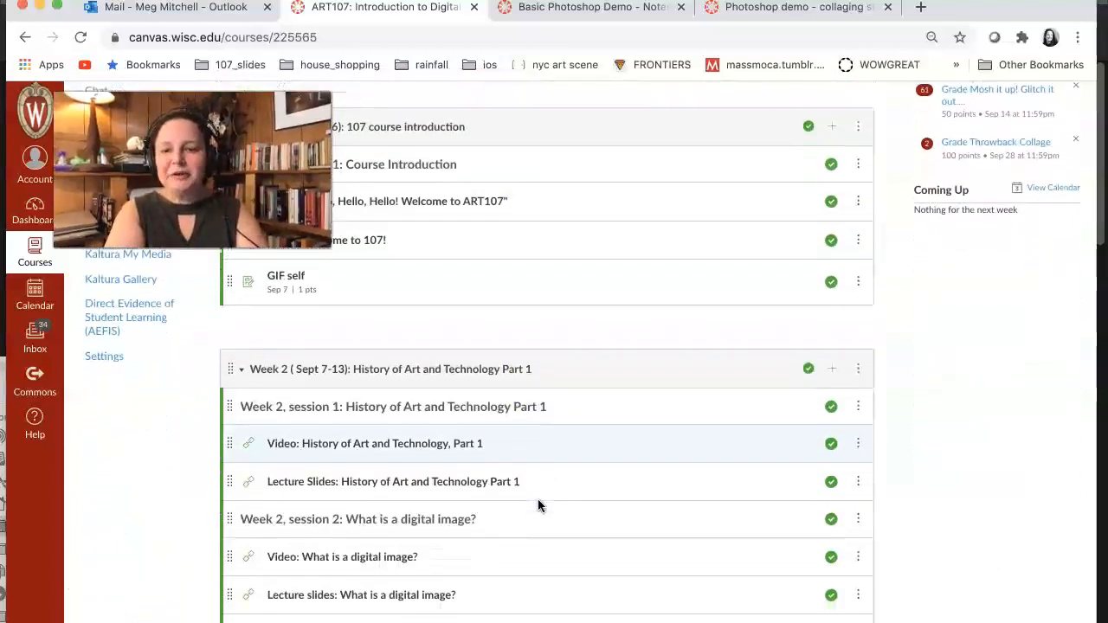
scroll(538, 506, down, 3)
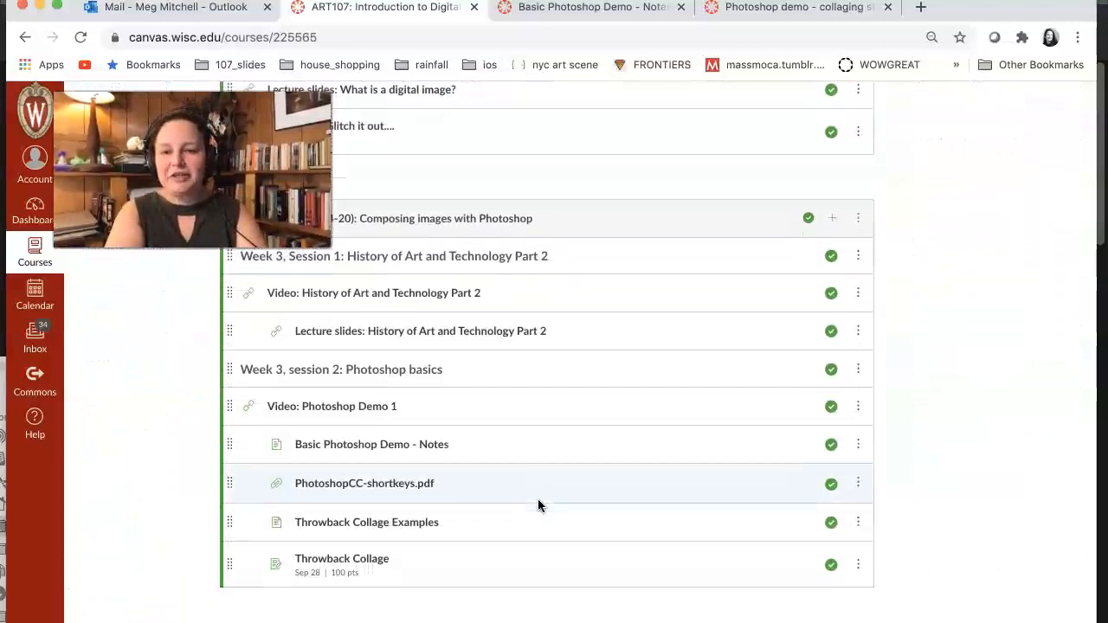
right_click(538, 498)
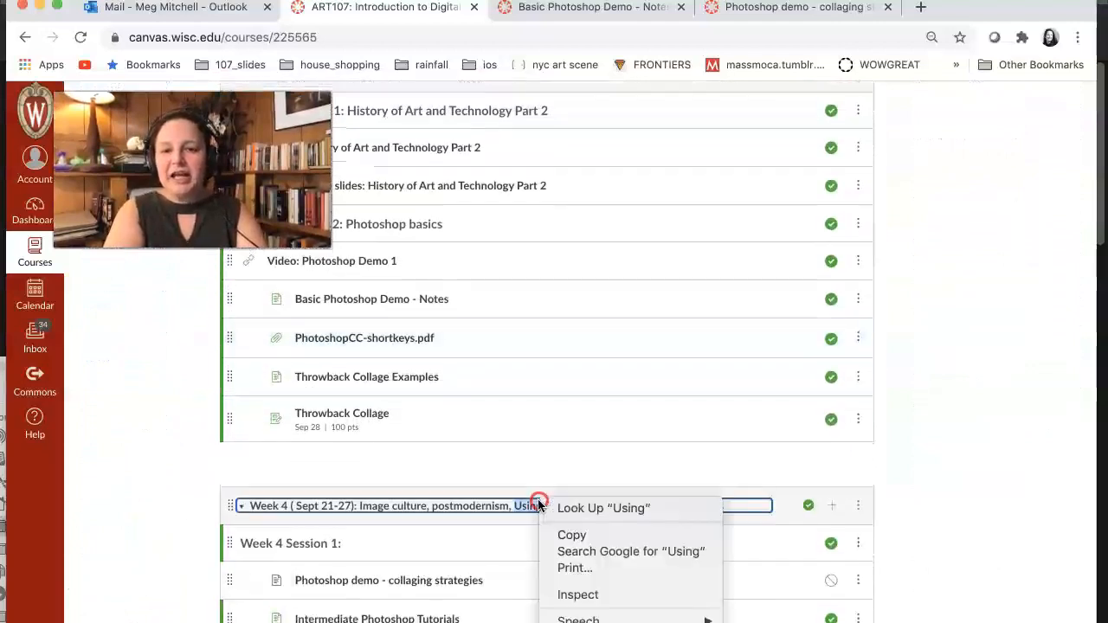
click(435, 501)
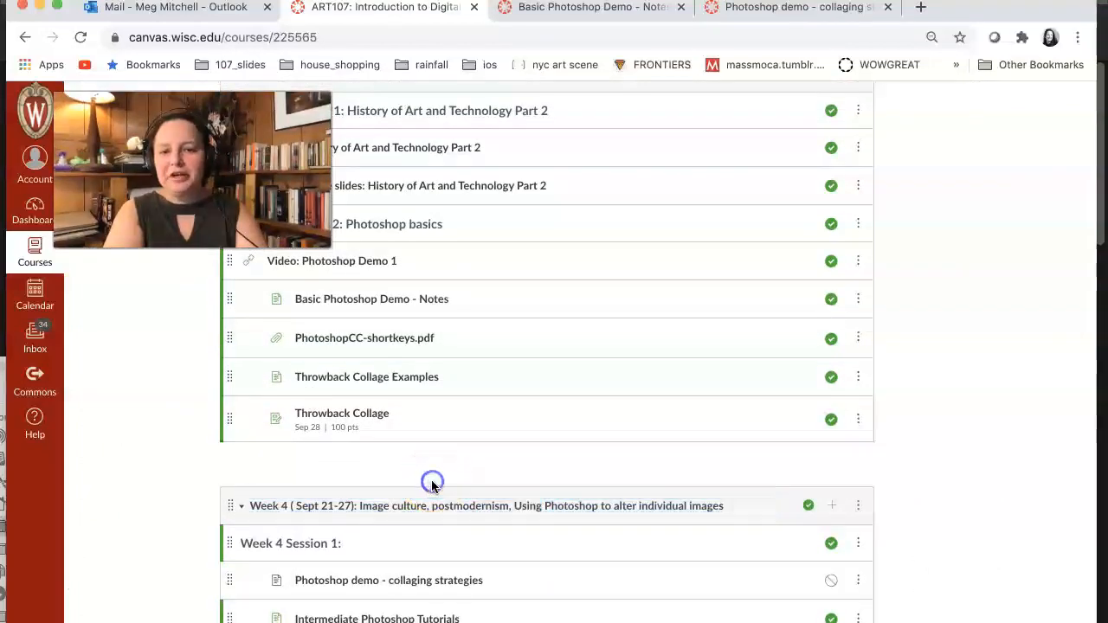
click(321, 417)
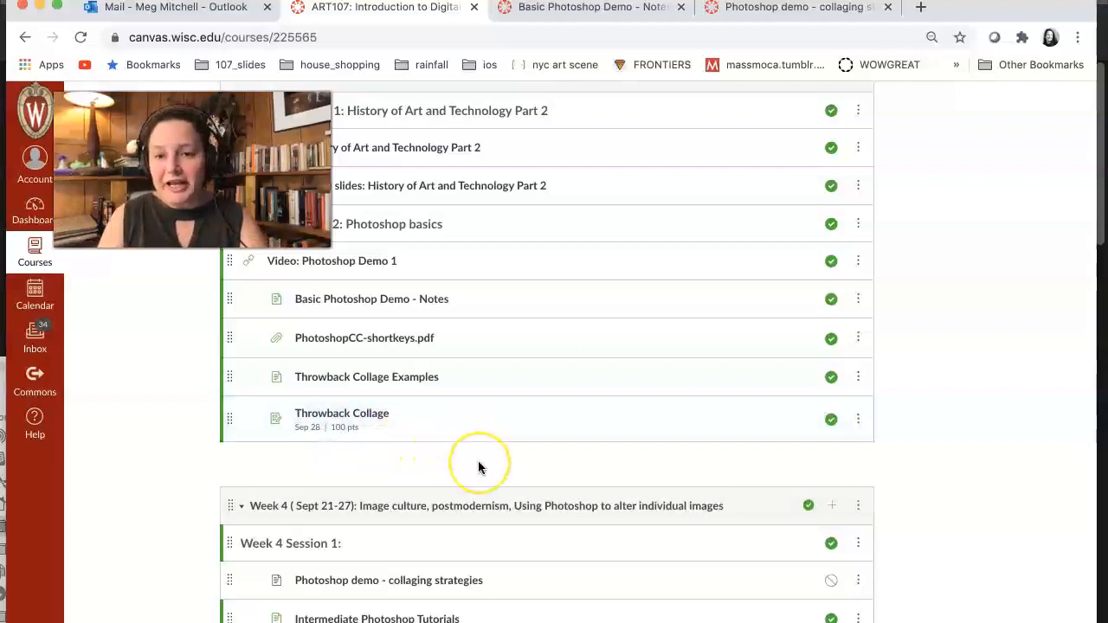
- Review the Week 4 module items, including the (Alter)ed Image assignment
scroll(478, 468, down, 5)
scroll(479, 465, down, 3)
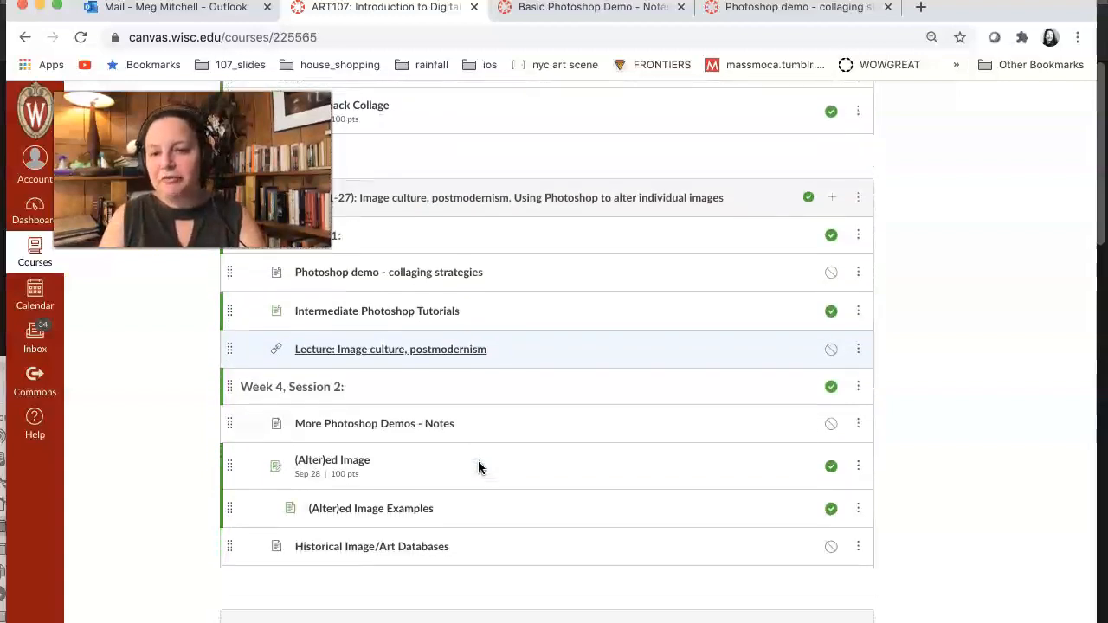
click(327, 466)
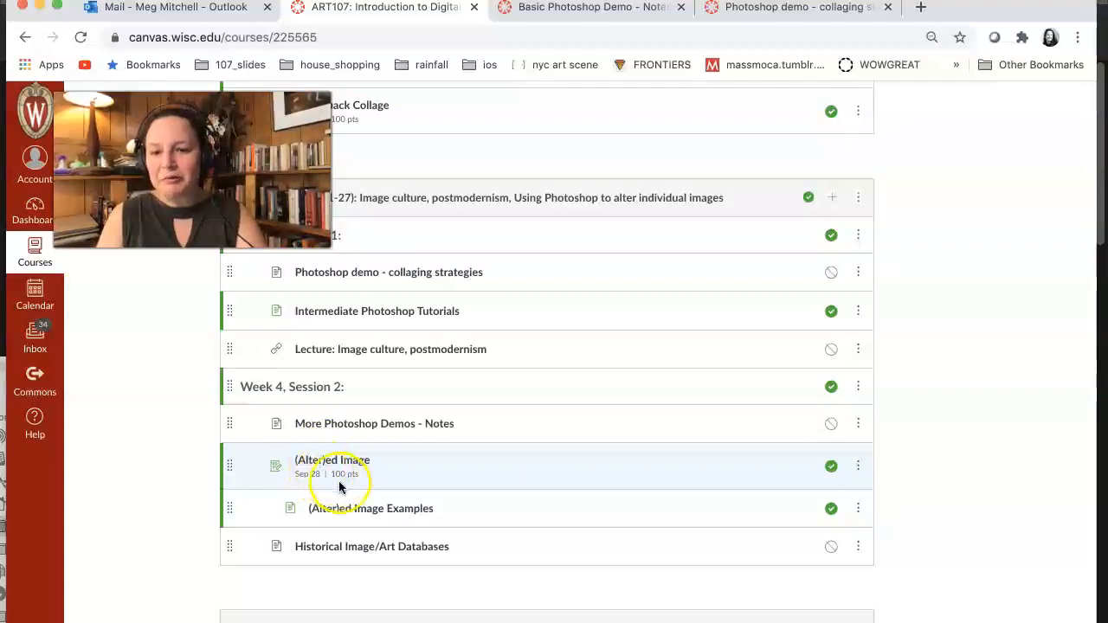
scroll(383, 558, down, 5)
scroll(384, 559, up, 8)
scroll(383, 565, up, 1)
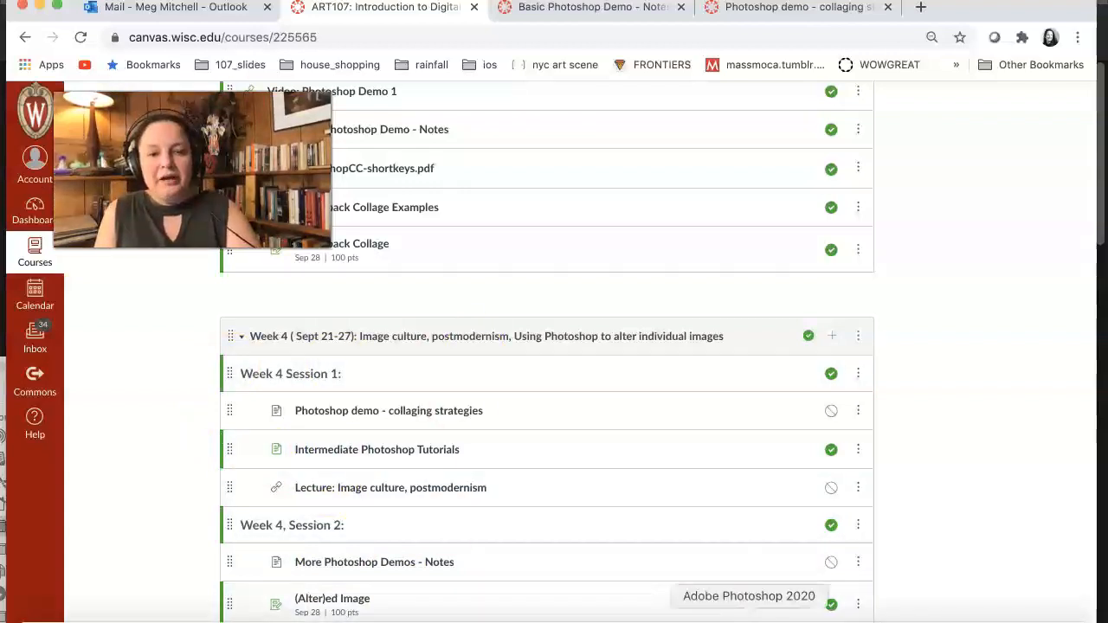
- Switch to Photoshop and open the recent file collage.psd
click(749, 616)
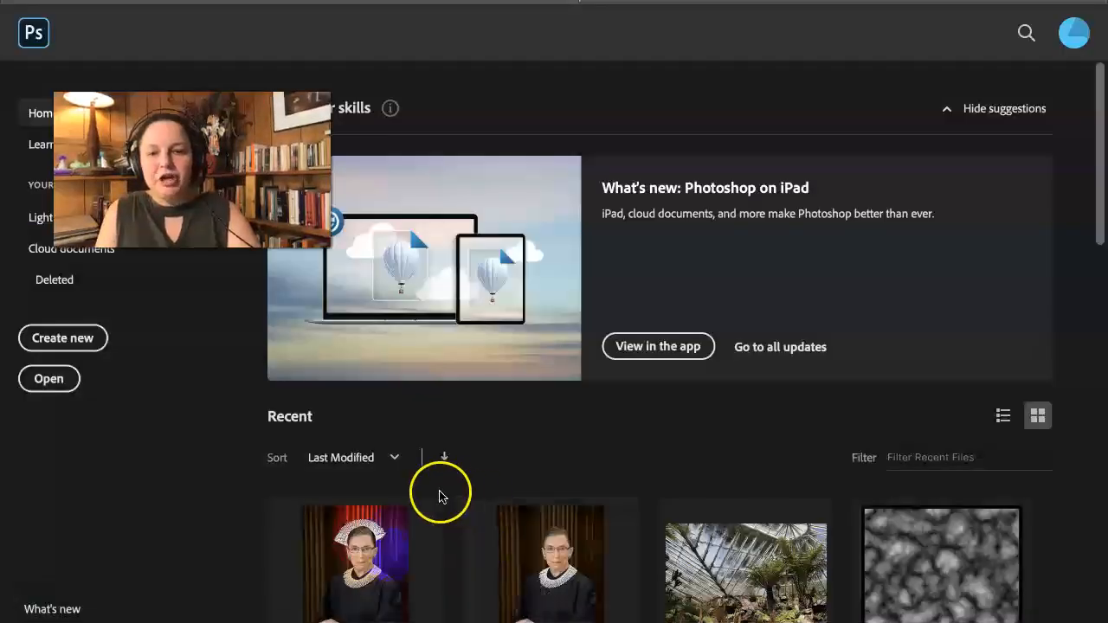
click(55, 342)
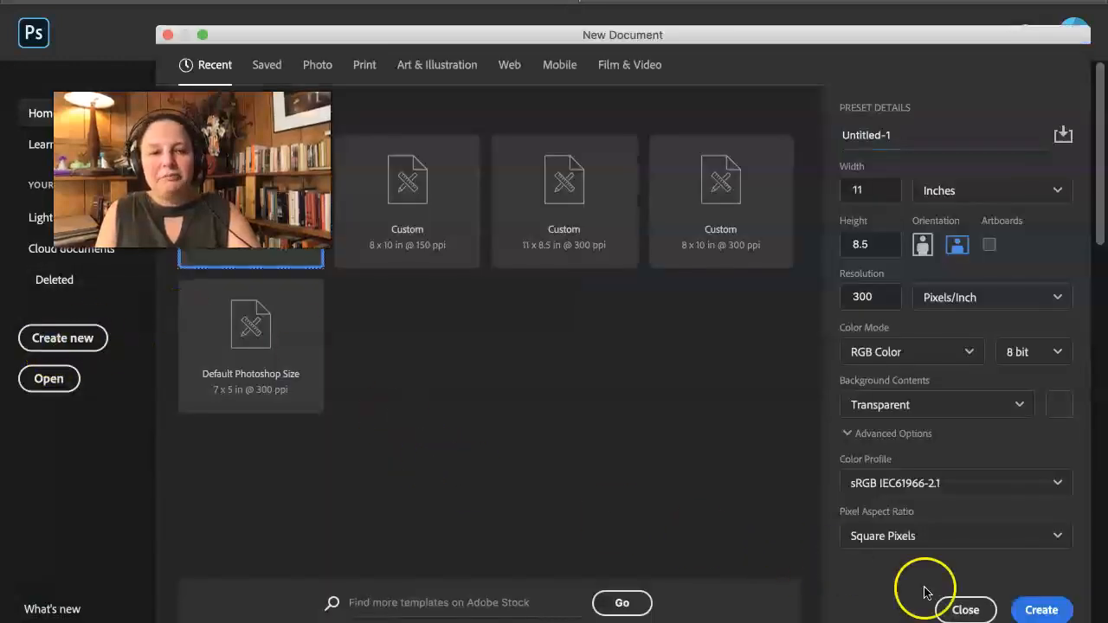
click(970, 608)
click(702, 574)
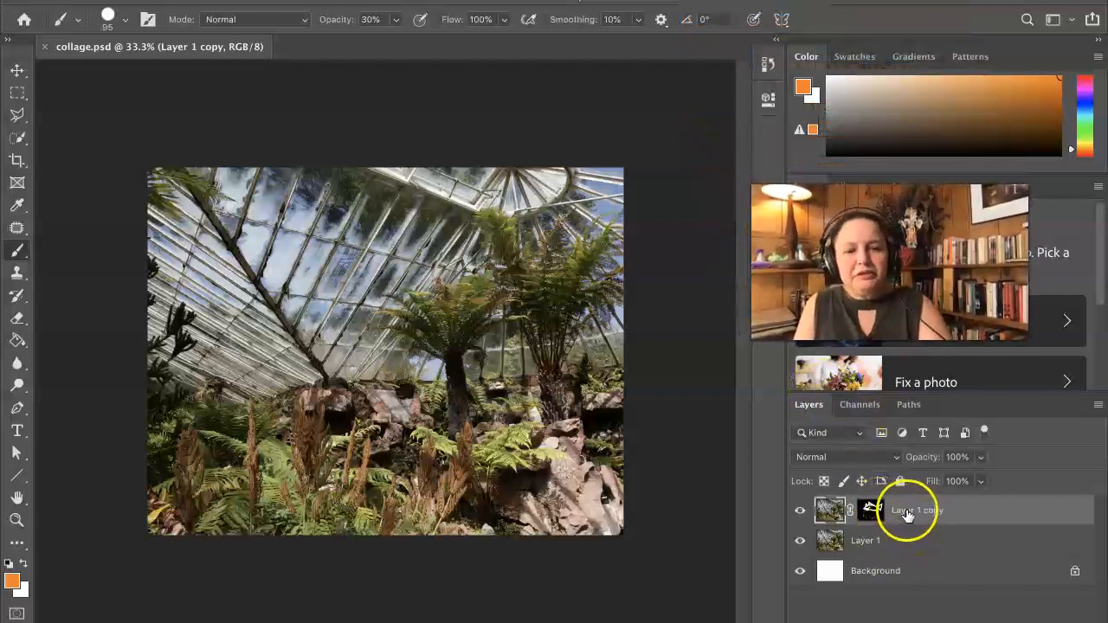
- Hide Layer 1 to inspect the masked Layer 1 copy on its own, and show Layer 1 again
click(801, 540)
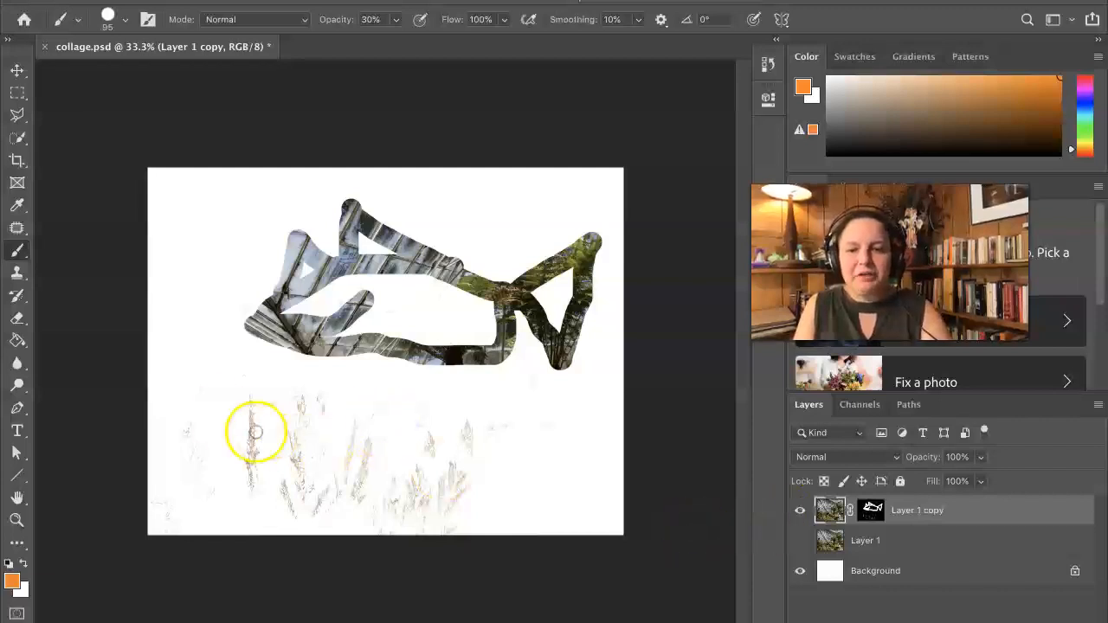
mouse_move(250, 457)
mouse_down()
mouse_move(352, 523)
mouse_move(439, 470)
mouse_move(475, 485)
mouse_up()
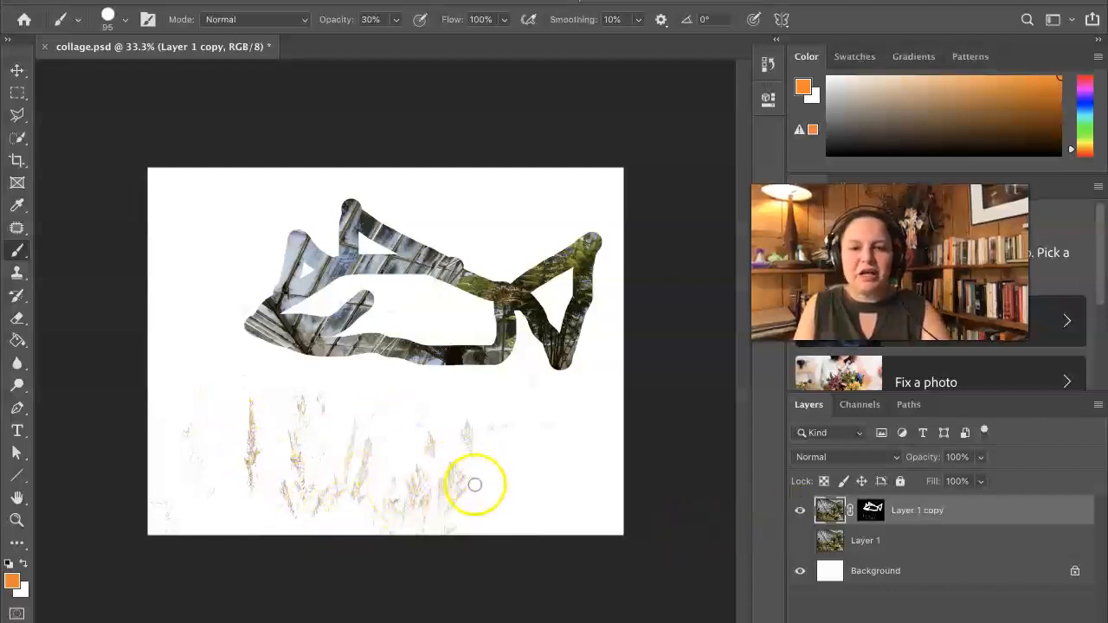
click(800, 540)
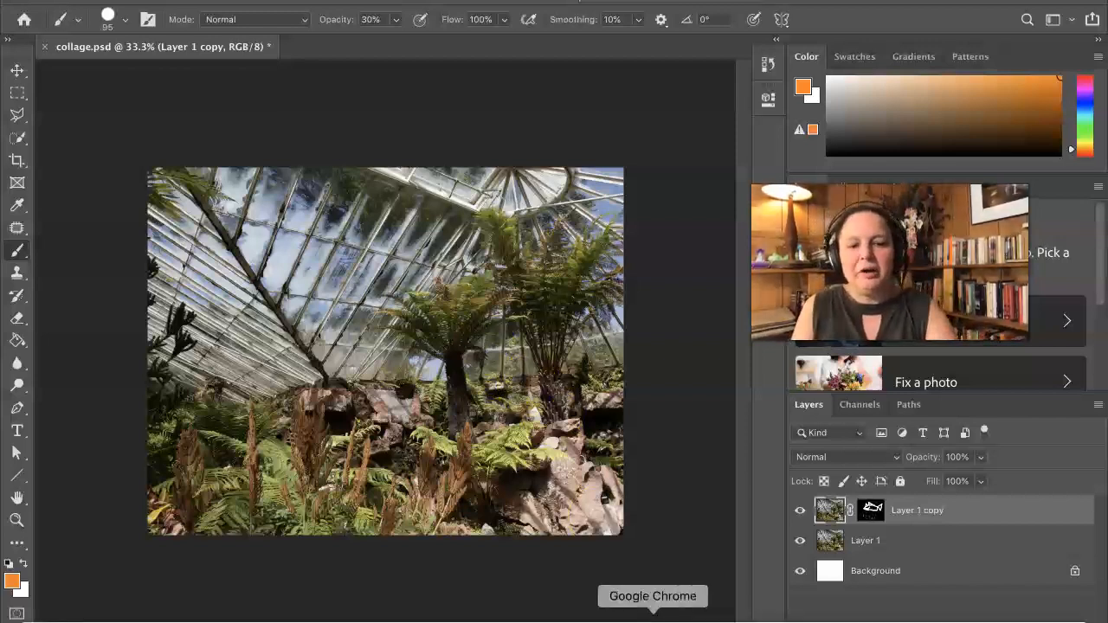
- Switch to Chrome and publish the Photoshop demo - collaging strategies page in the Week 4 Session 1 list
click(653, 620)
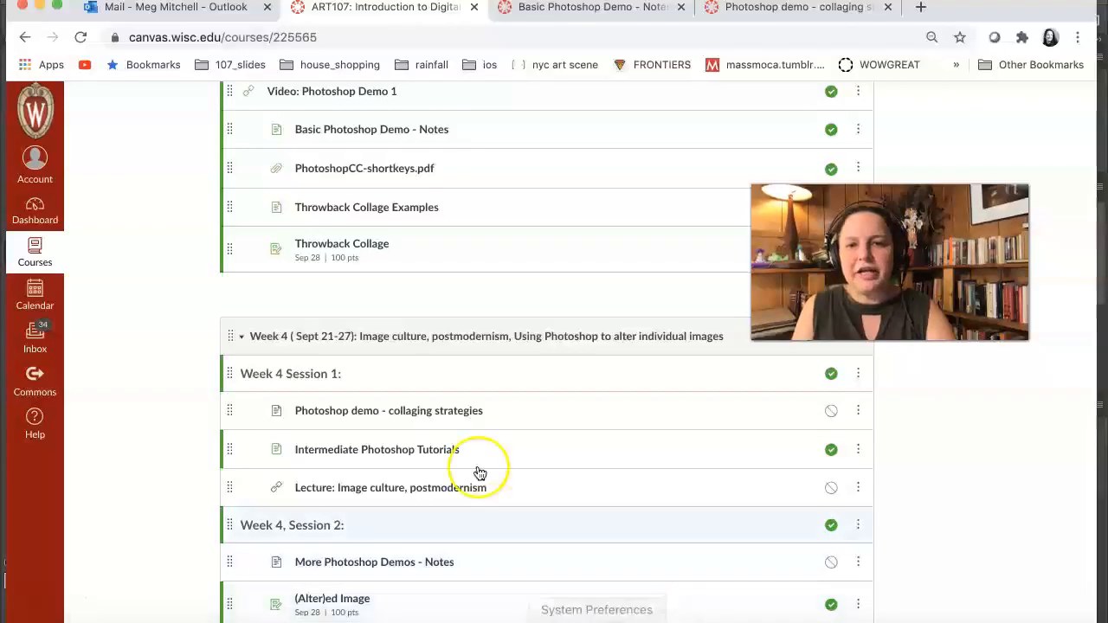
scroll(485, 386, up, 3)
scroll(485, 388, down, 3)
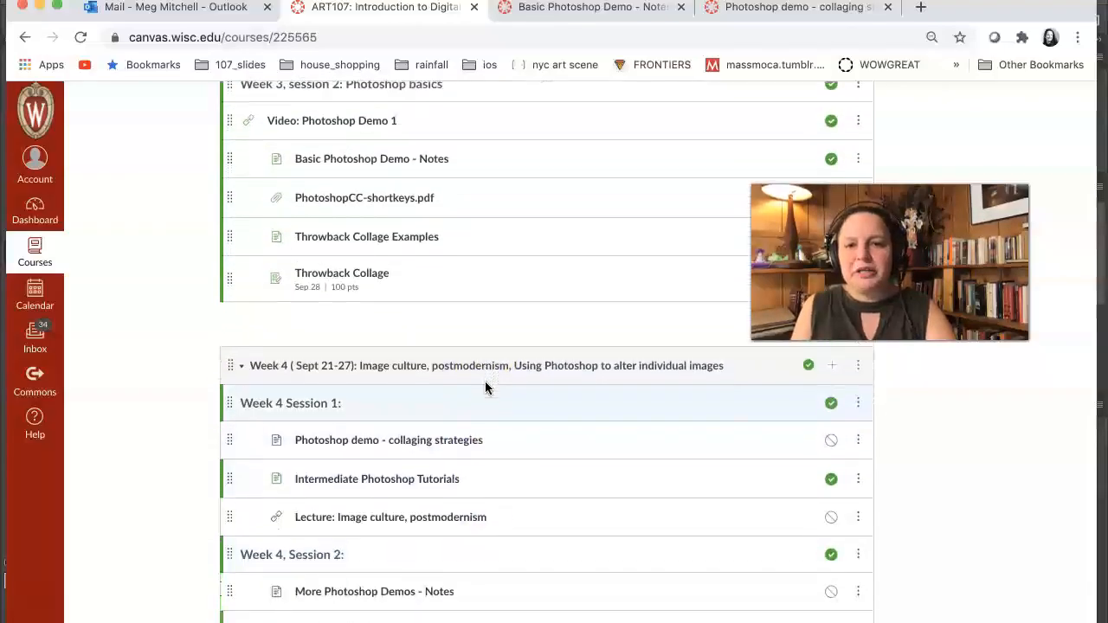
scroll(485, 387, up, 2)
scroll(485, 387, down, 3)
click(433, 389)
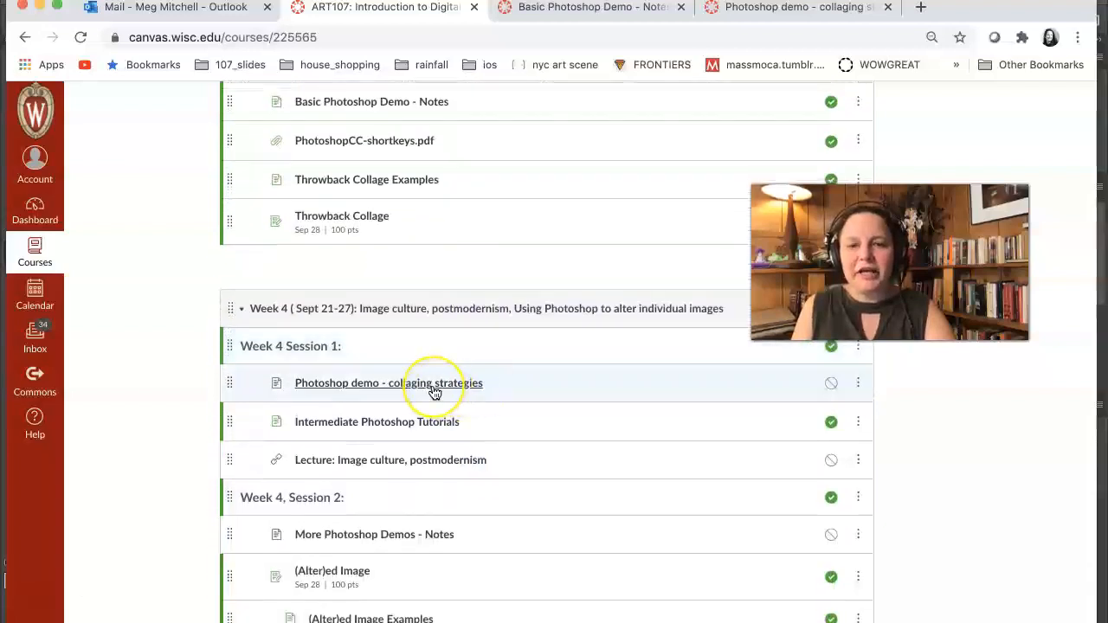
click(429, 390)
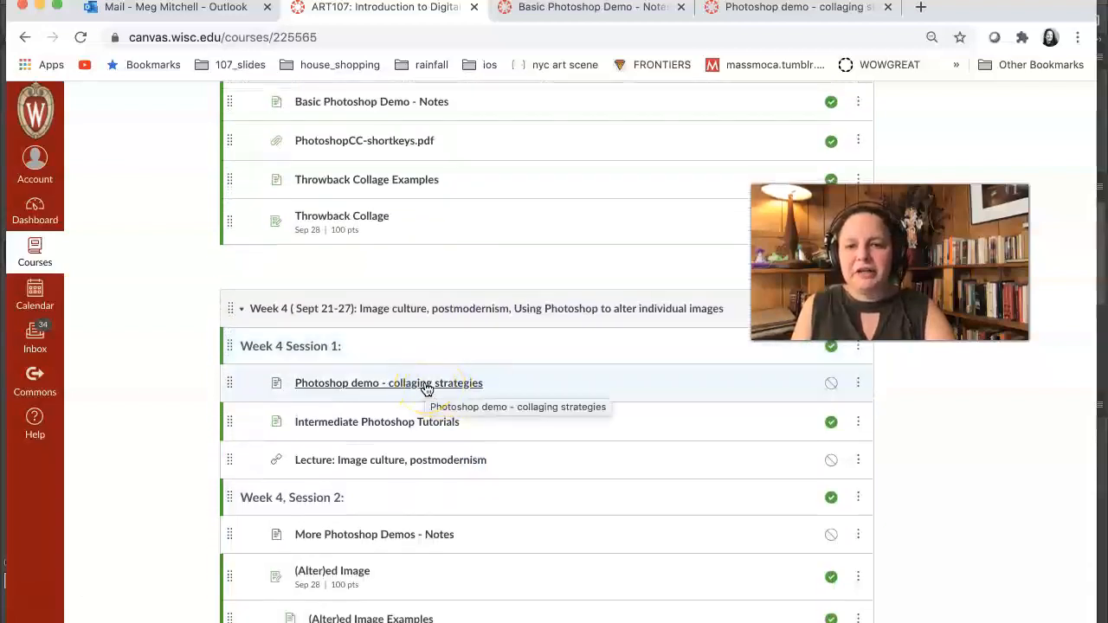
click(832, 384)
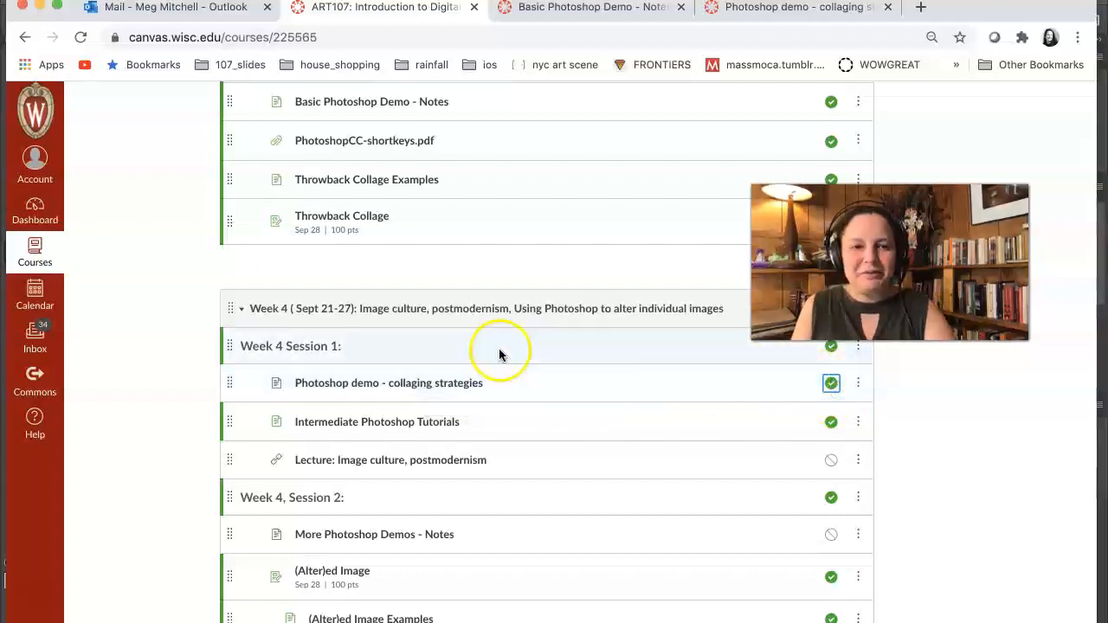
- Read the topics on the Photoshop demo - collaging strategies page and return to Photoshop
click(367, 390)
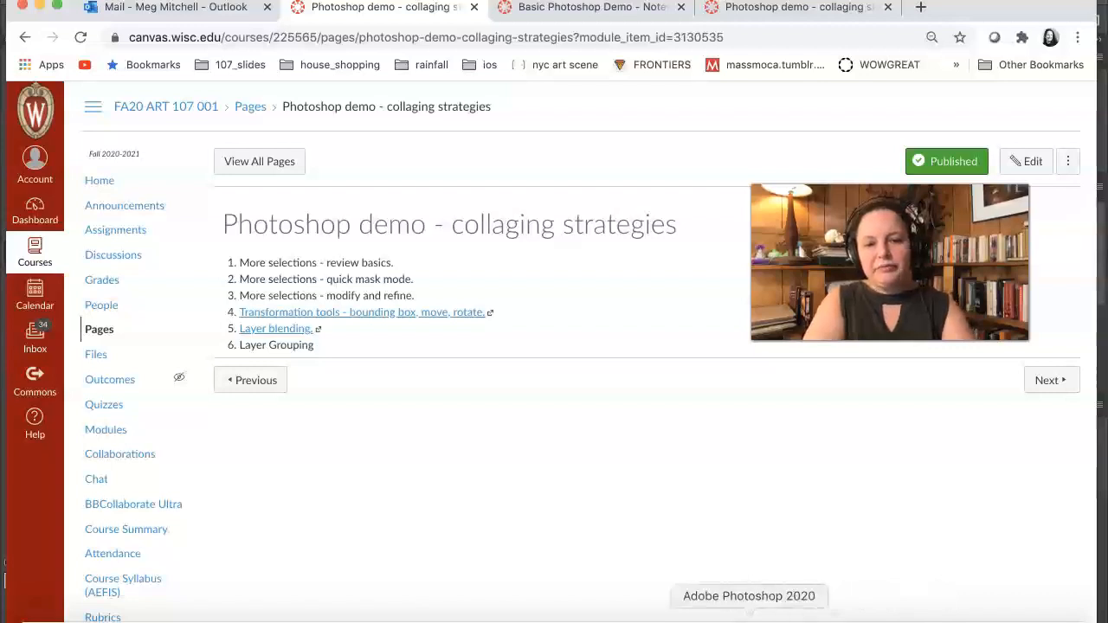
click(750, 616)
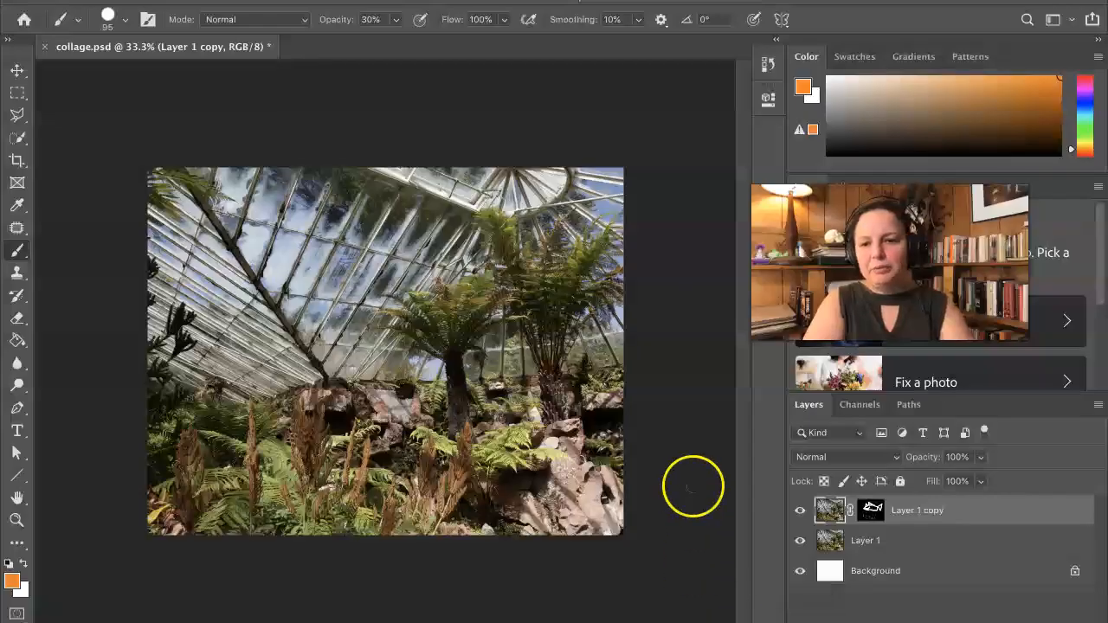
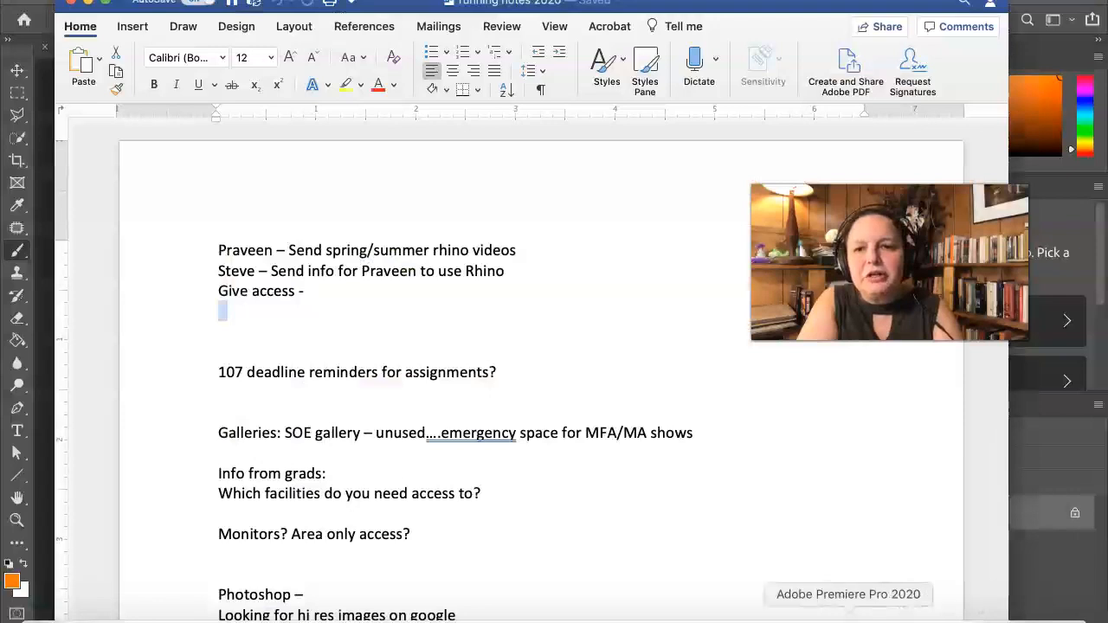
- Minimize the Word notes and select lace.tif in the 107_summer_pshop_demo folder in Finder
click(88, 6)
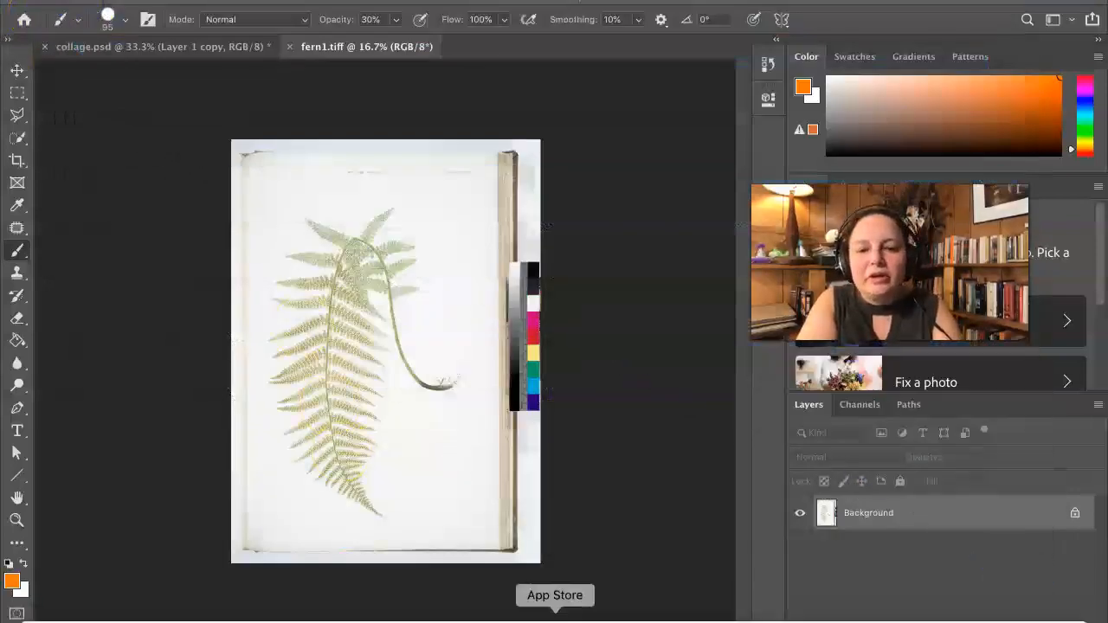
click(31, 613)
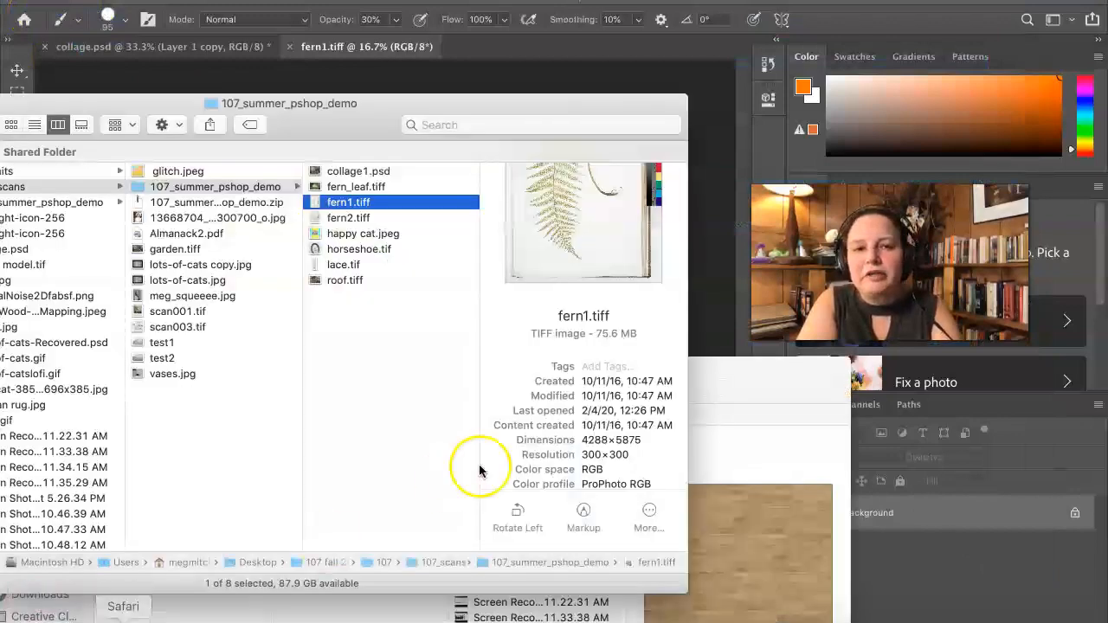
click(343, 264)
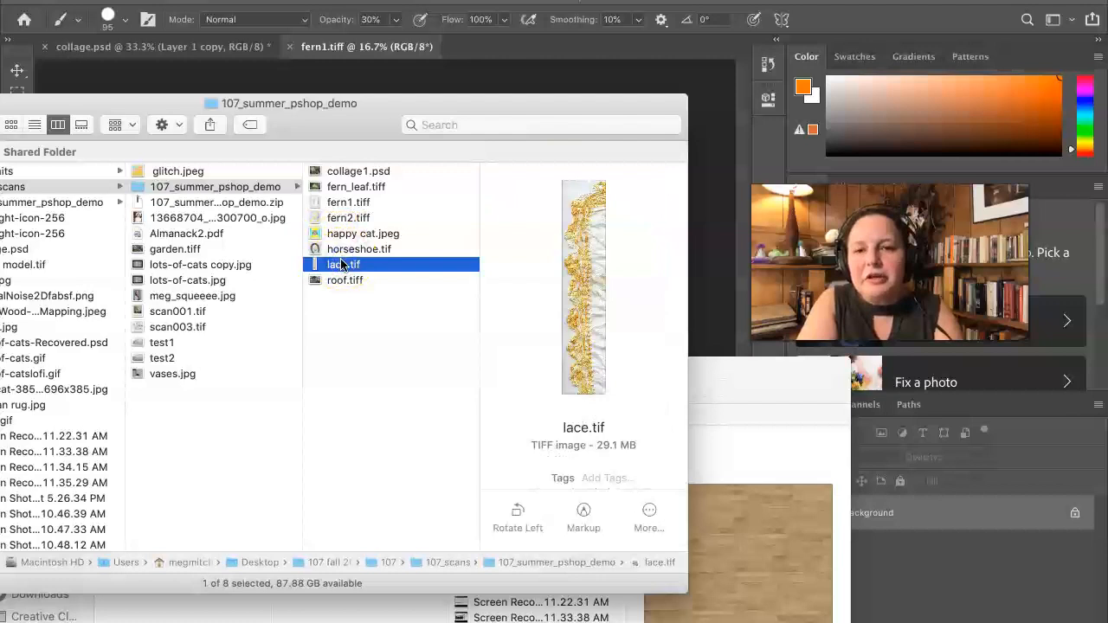
click(332, 268)
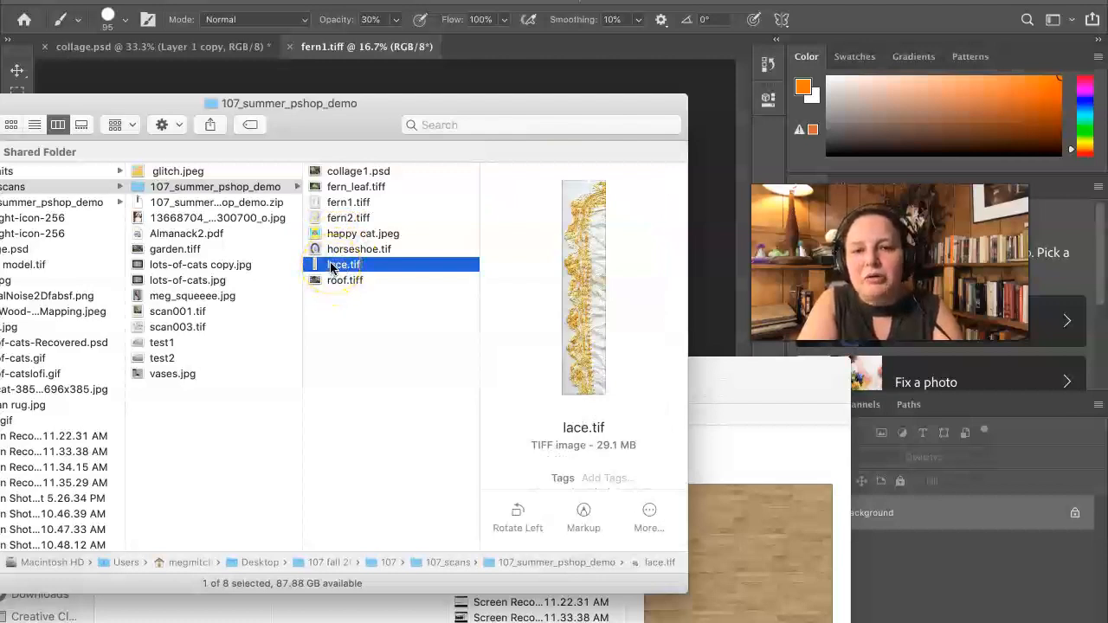
- Try to place lace.tif from Finder as a layer in the fern1.tiff document, and cancel the placement
drag(354, 116, 426, 316)
click(396, 457)
drag(396, 460, 456, 251)
drag(490, 109, 486, 72)
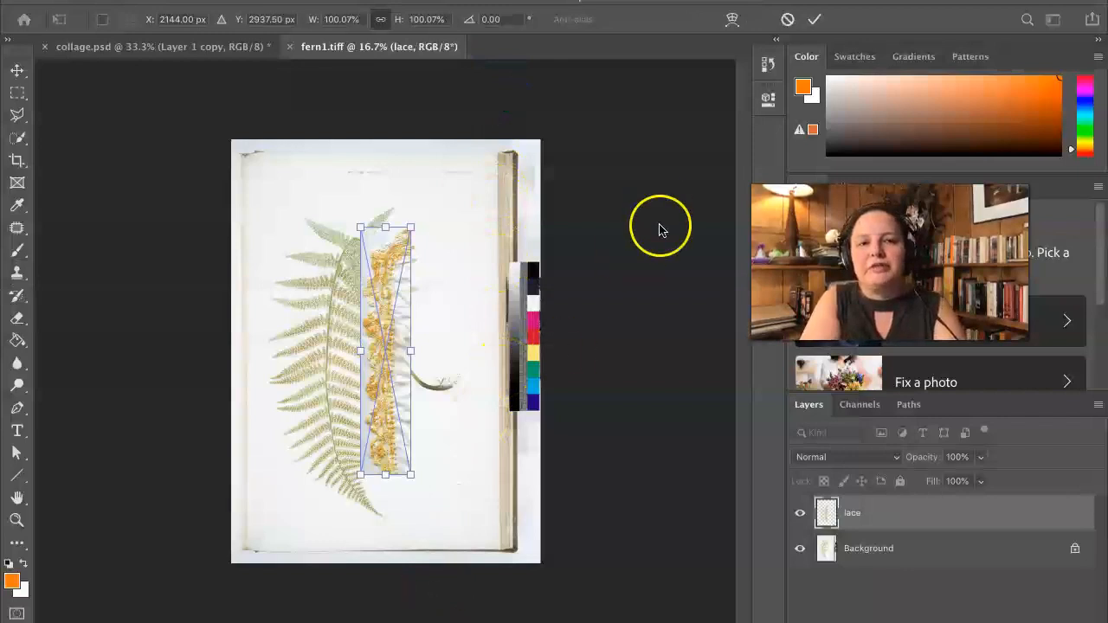
click(787, 19)
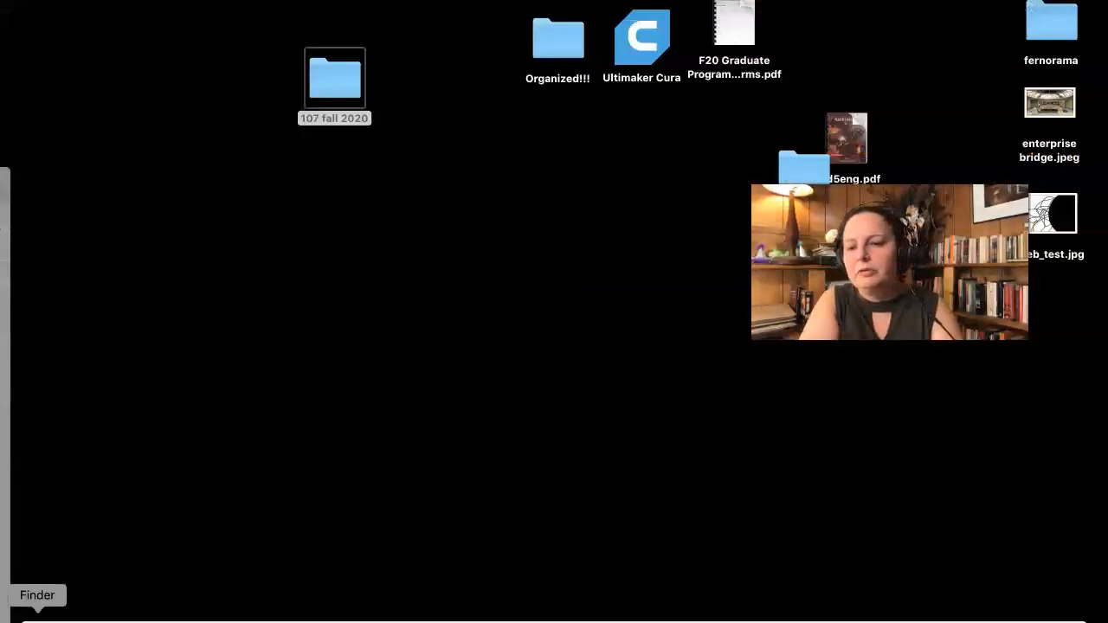
- Open lace.tif from the Finder folder in Photoshop as a separate document beside fern1.tiff
click(38, 598)
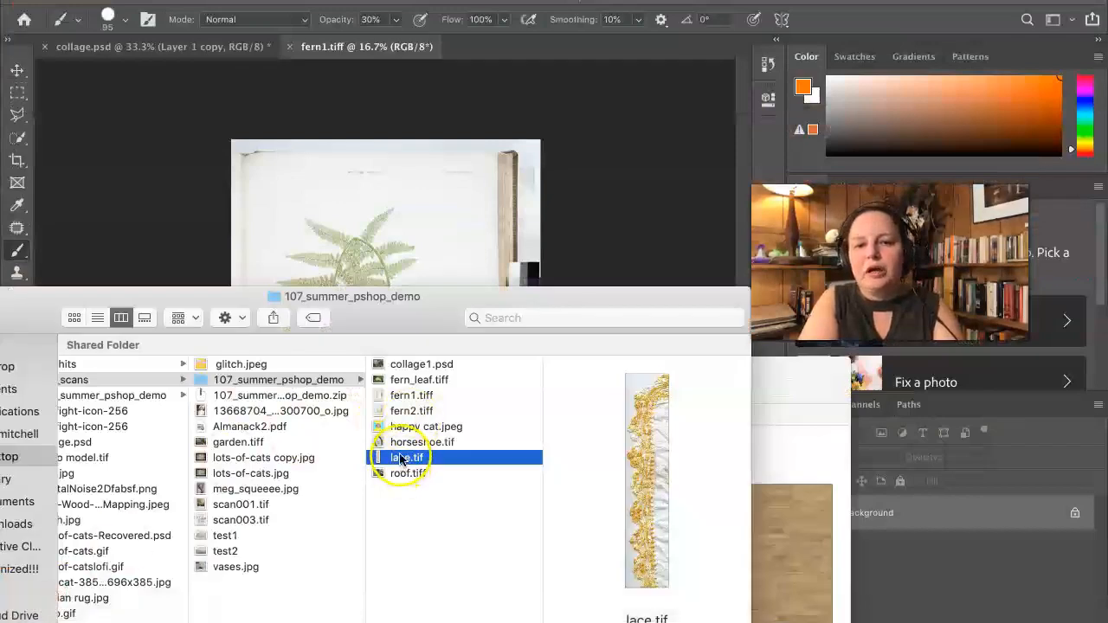
drag(401, 459, 493, 246)
drag(537, 3, 536, 45)
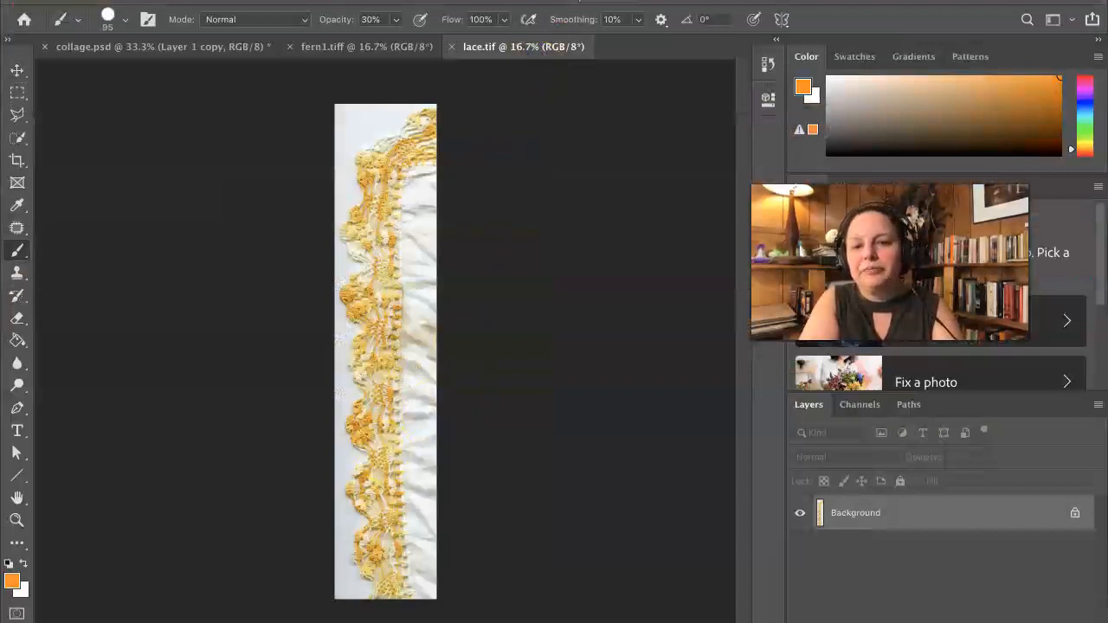
- Open roof.tiff from the 107_summer_pshop_demo folder in Finder as a separate Photoshop document
click(37, 606)
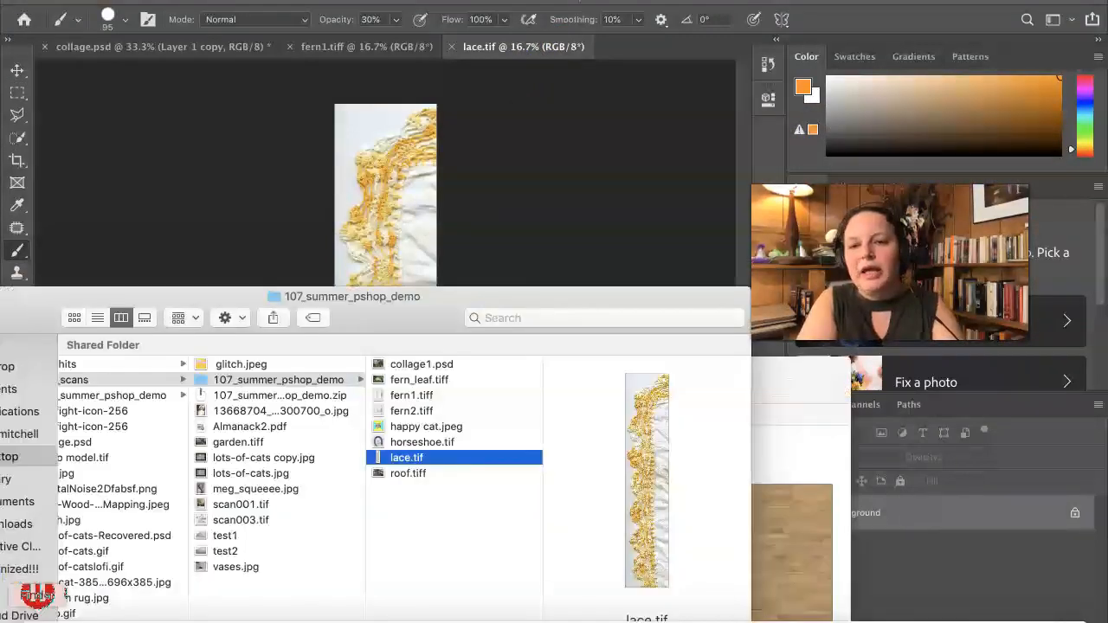
click(395, 474)
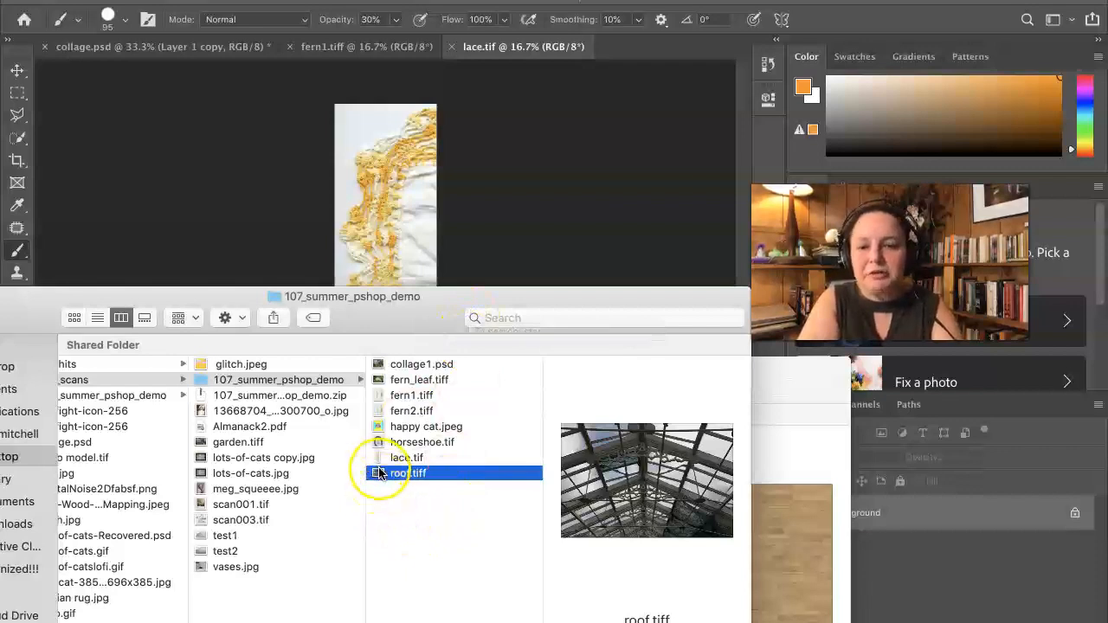
drag(380, 473, 627, 46)
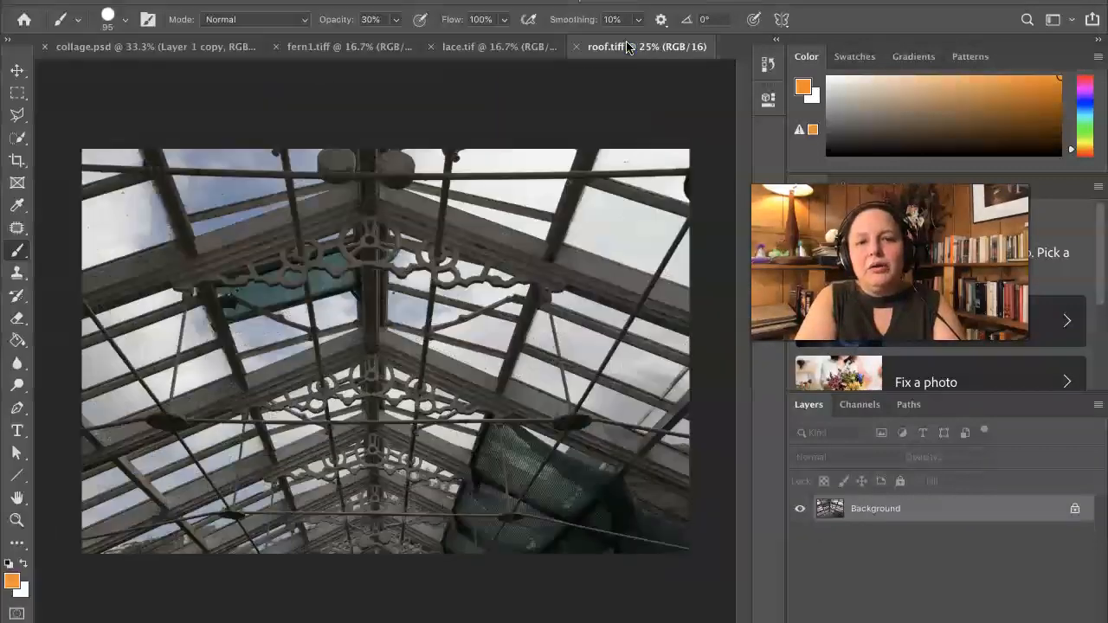
- Look through the open lace.tif, fern1.tiff and collage.psd documents, and return to fern1.tiff
click(492, 47)
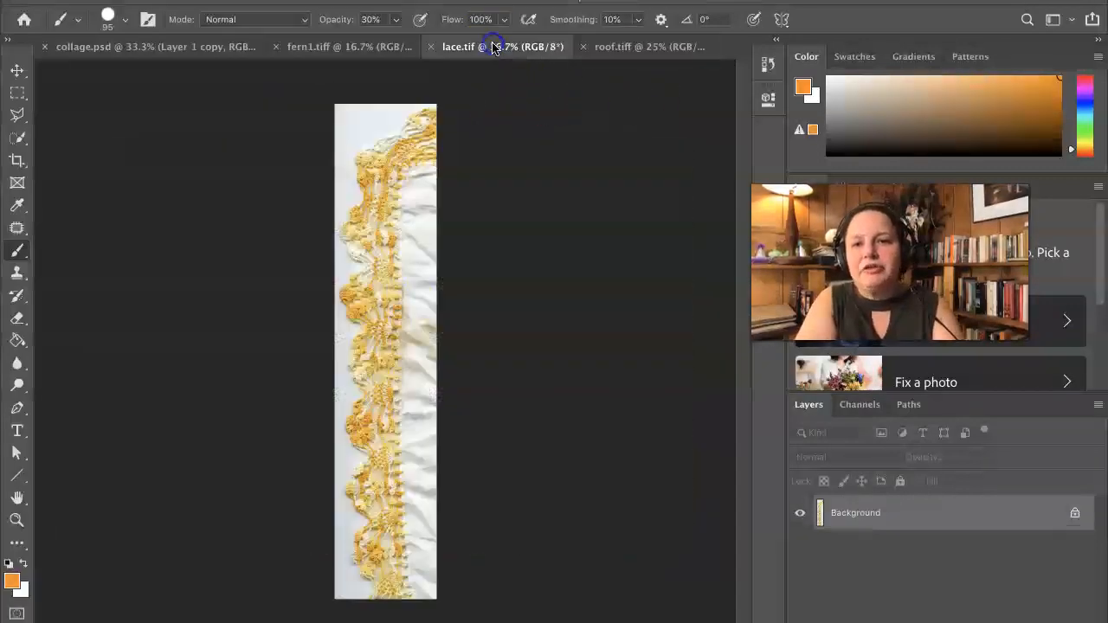
click(341, 47)
click(144, 49)
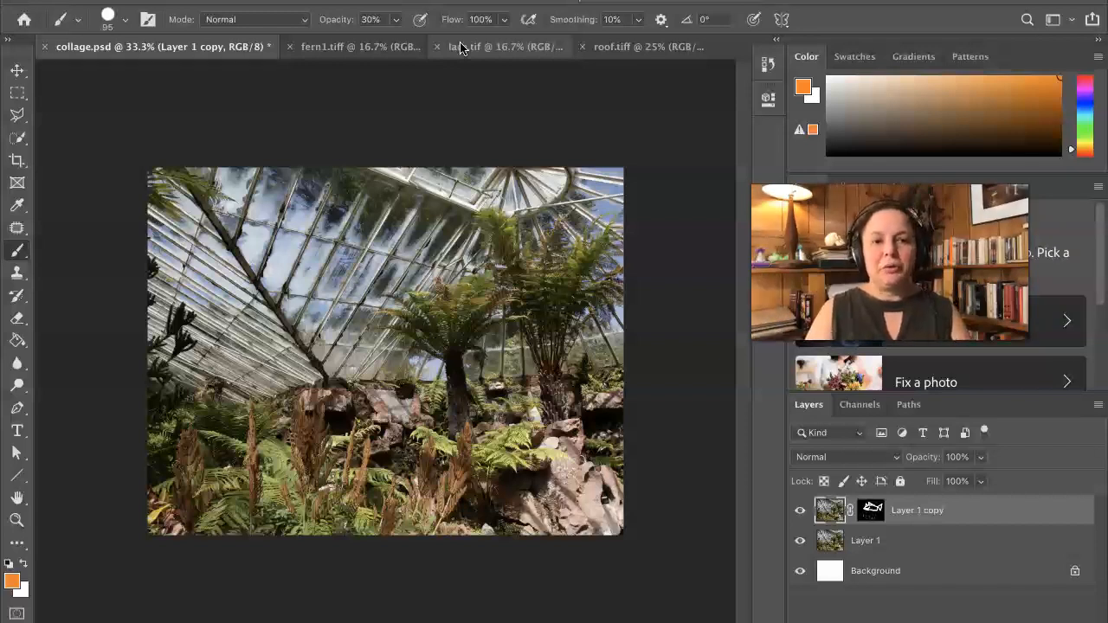
drag(460, 48, 334, 53)
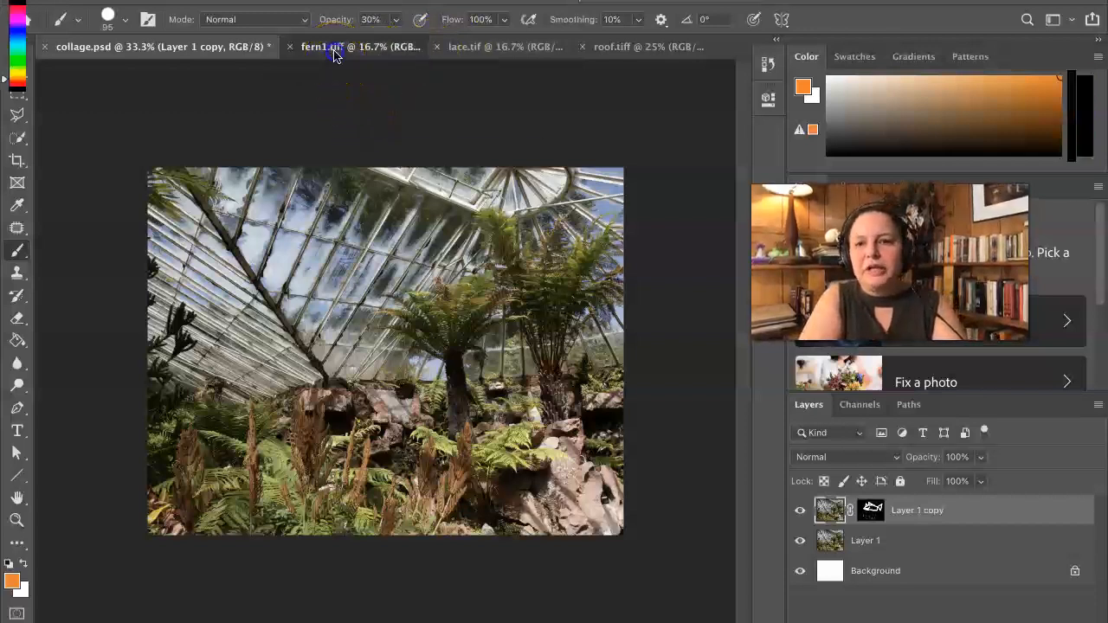
click(334, 50)
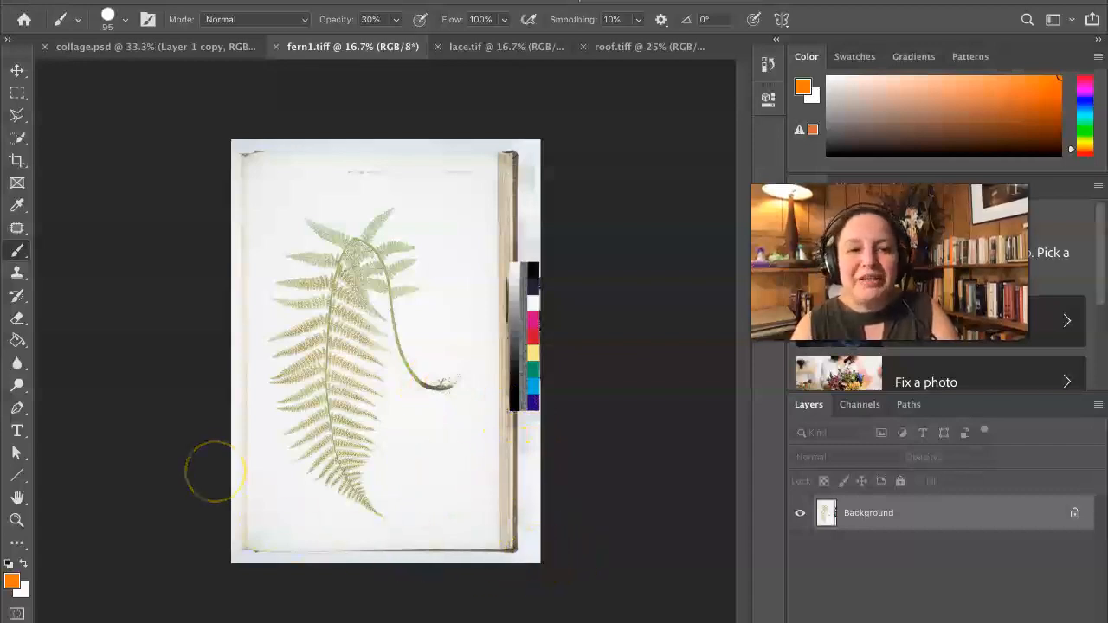
- Crop fern1.tiff tightly around the fern, excluding the page edges, book spine and colour bar
click(14, 163)
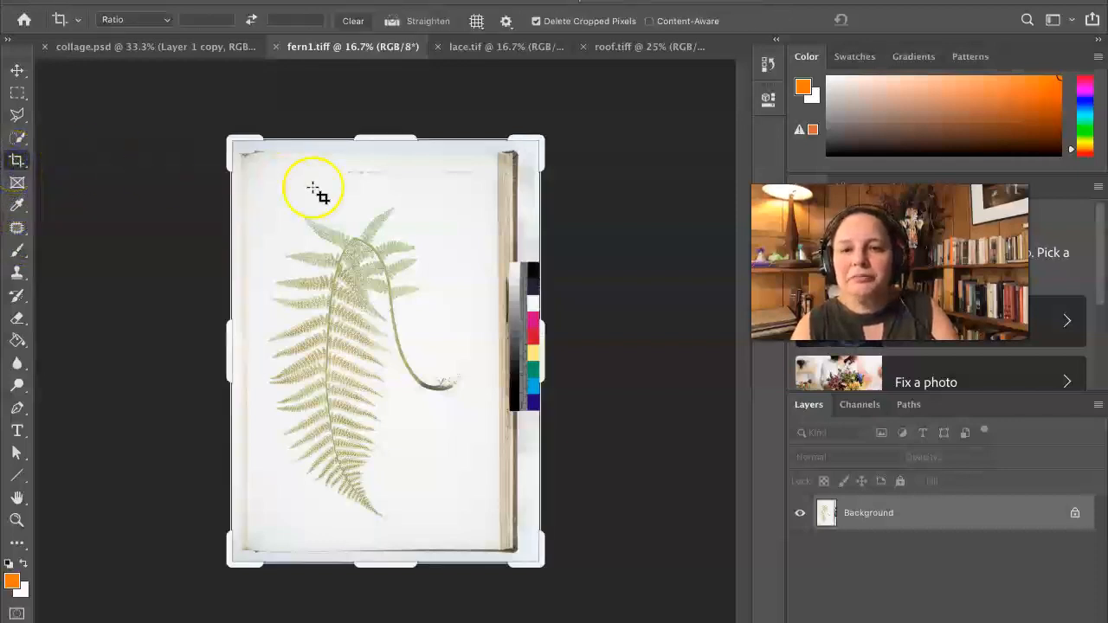
mouse_move(230, 144)
mouse_down()
mouse_move(254, 154)
mouse_move(245, 151)
mouse_up()
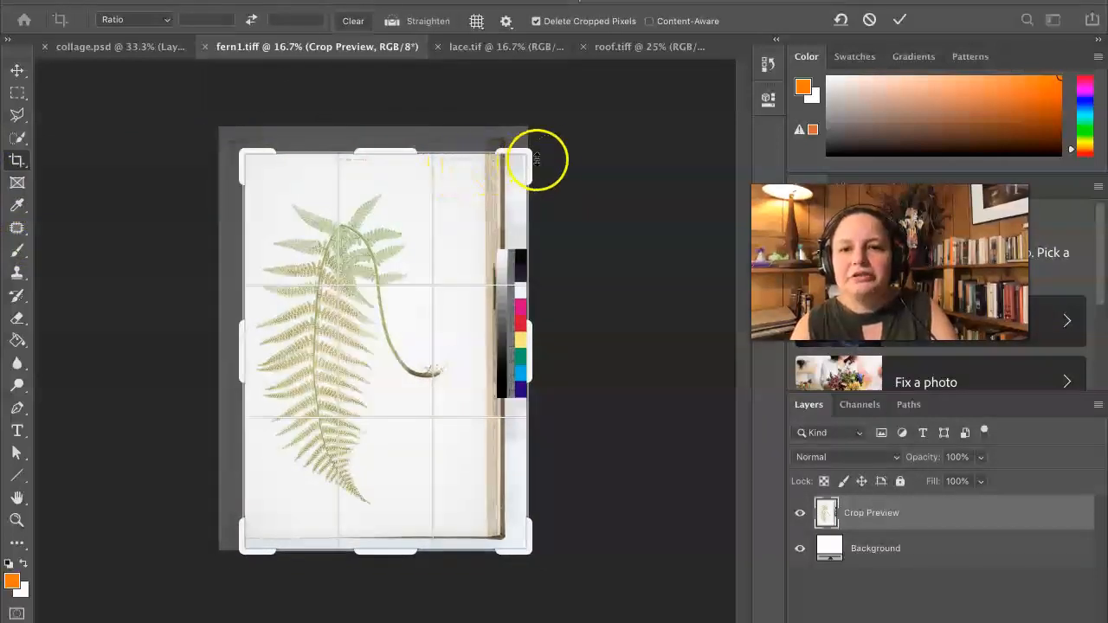
drag(533, 158, 498, 173)
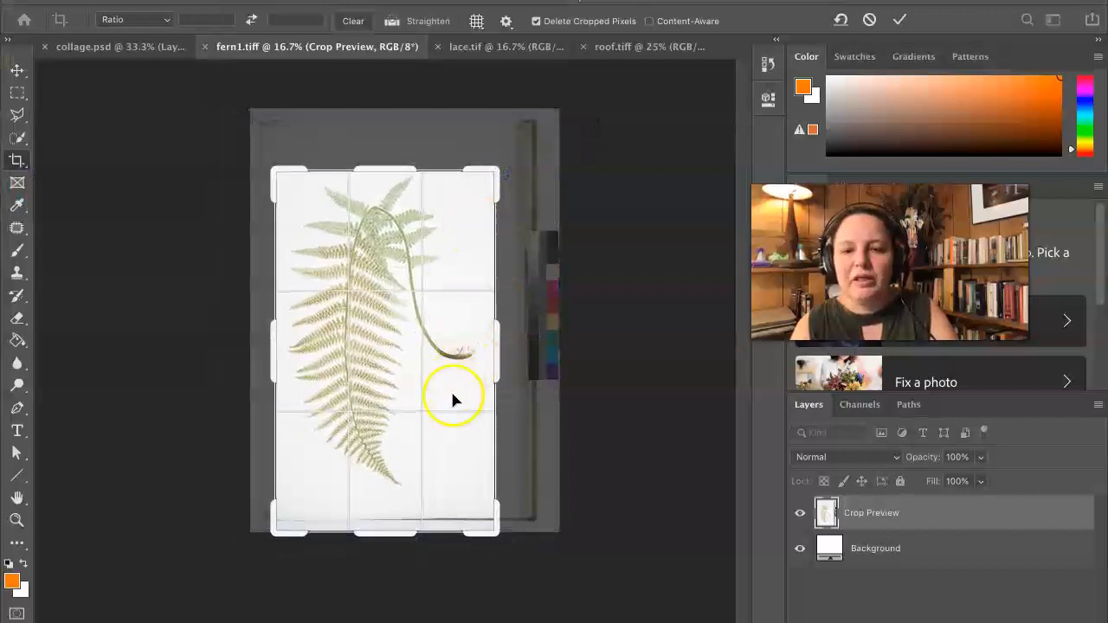
drag(490, 525, 490, 521)
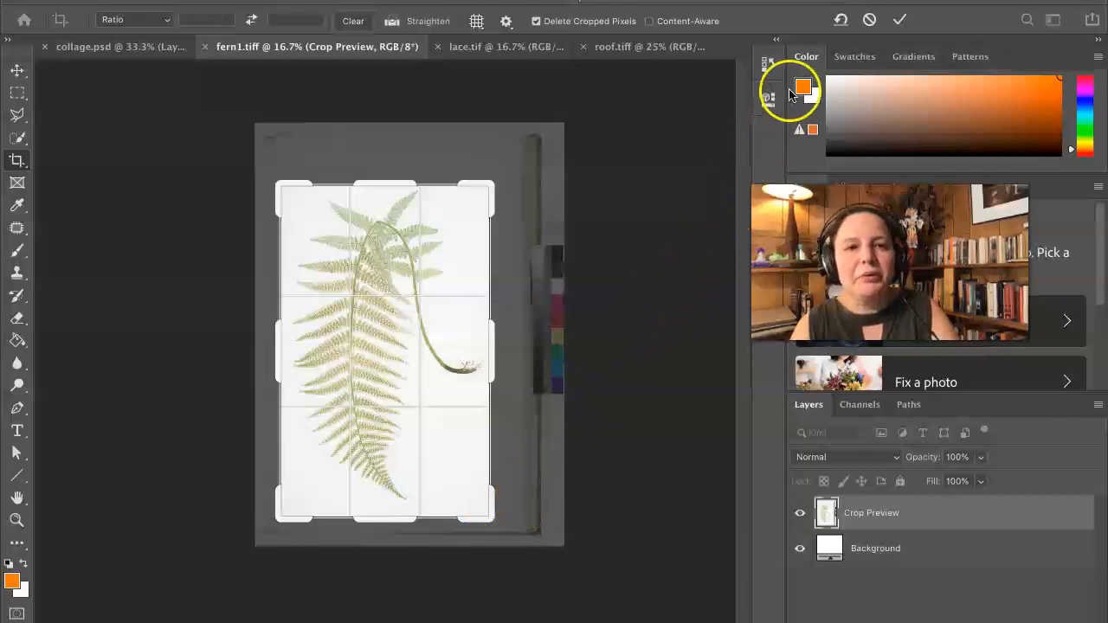
click(899, 23)
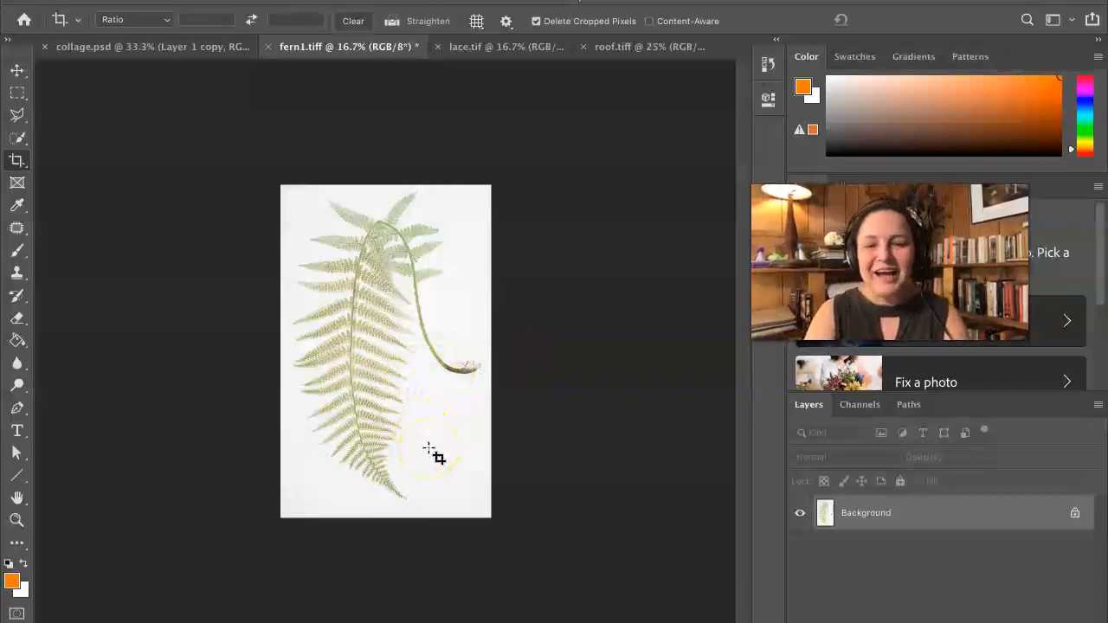
- Use the Quick Selection Tool to select the white background above the fern and beside its curved stem
scroll(430, 441, up, 4)
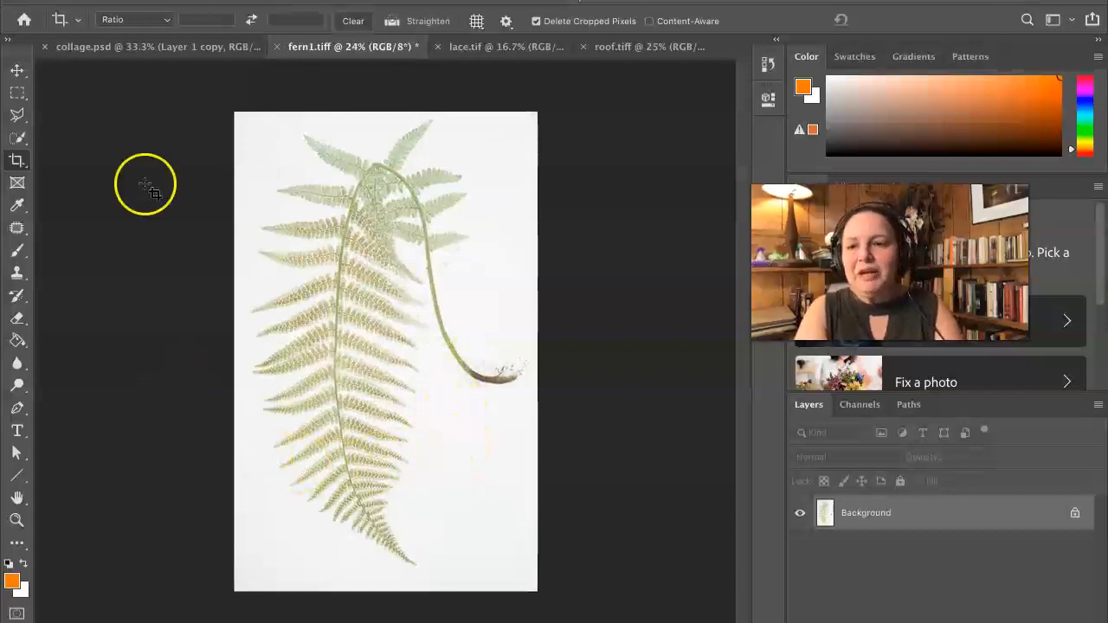
click(15, 139)
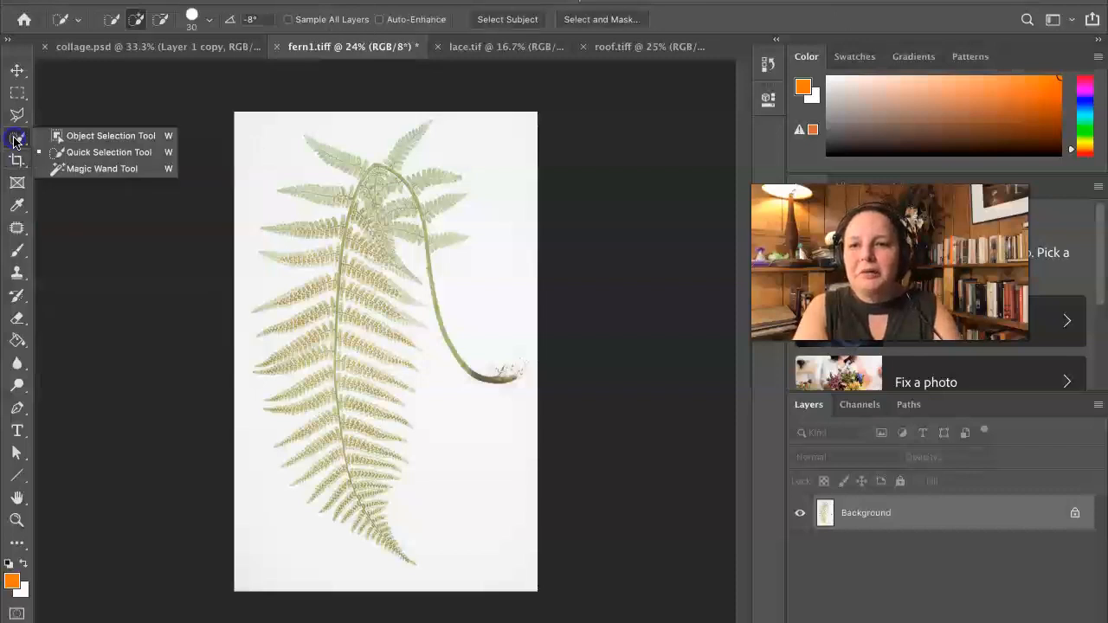
click(61, 156)
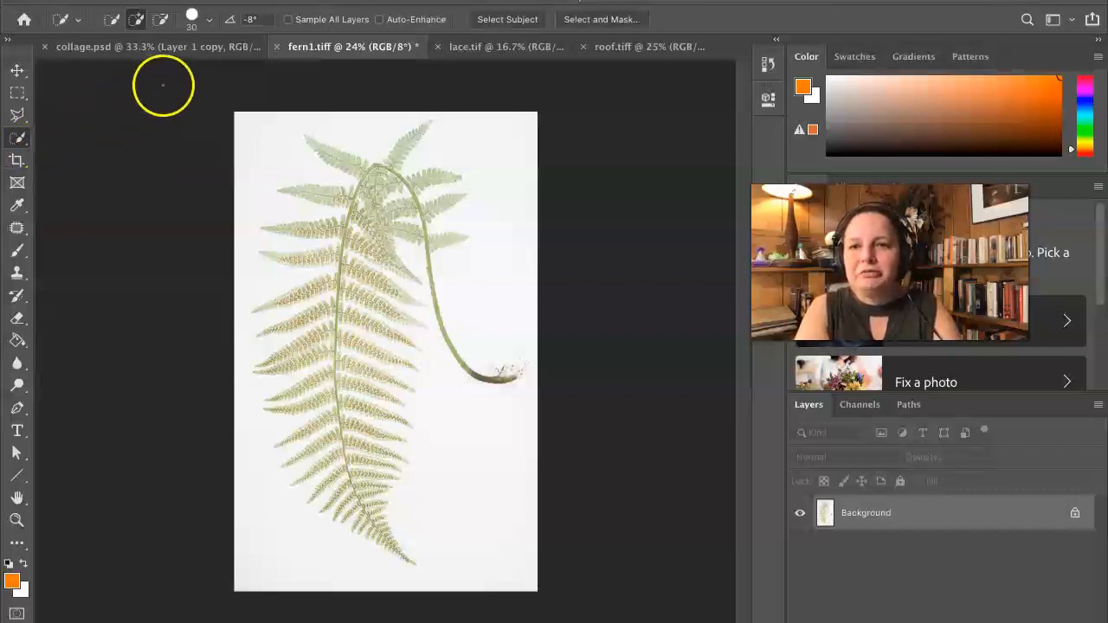
mouse_move(364, 140)
mouse_down()
mouse_move(375, 150)
mouse_move(404, 119)
mouse_move(445, 138)
mouse_move(436, 154)
mouse_up()
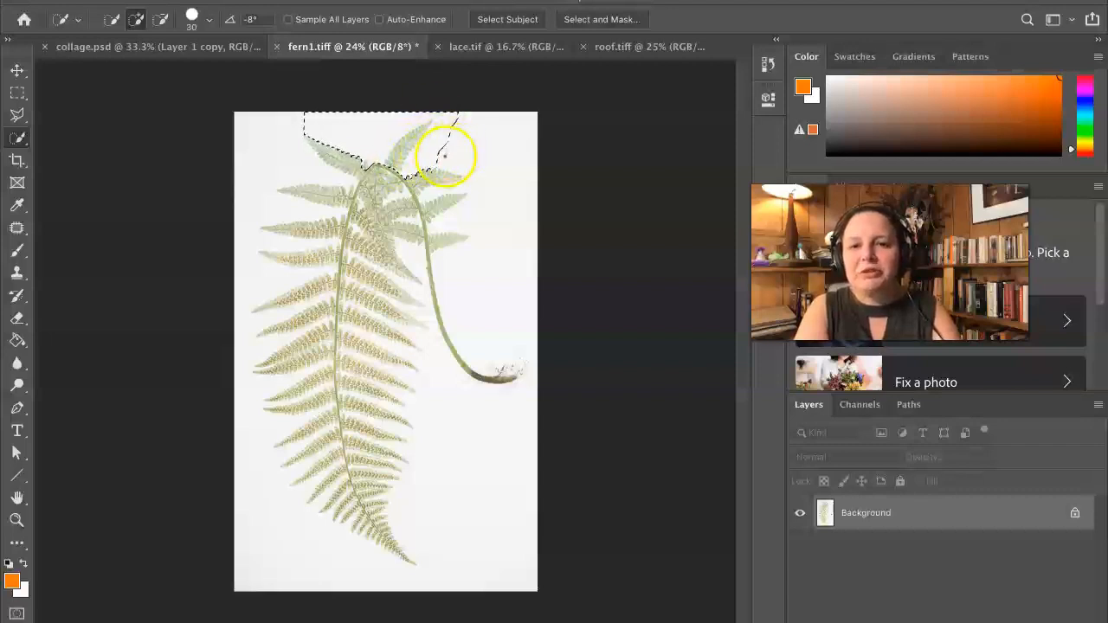
mouse_move(482, 175)
mouse_down()
mouse_move(472, 185)
mouse_move(479, 208)
mouse_up()
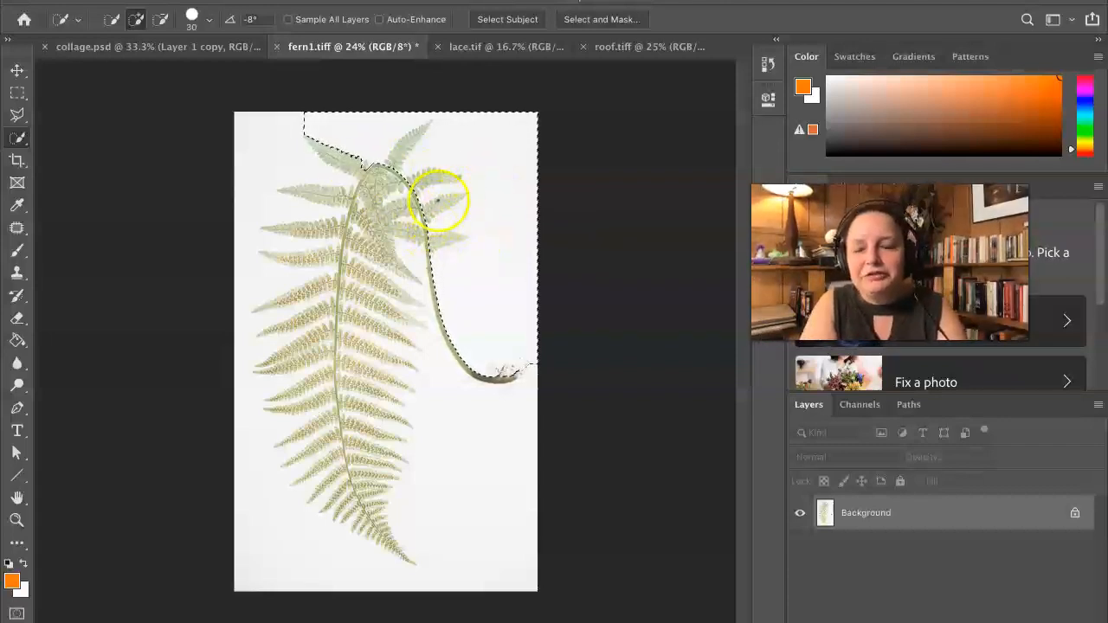
- Examine the quick selection's edge closely along the curved stem and the upper leaflets of the fern
key(super+plus)
key(super+plus)
key(super+plus)
key(super+plus)
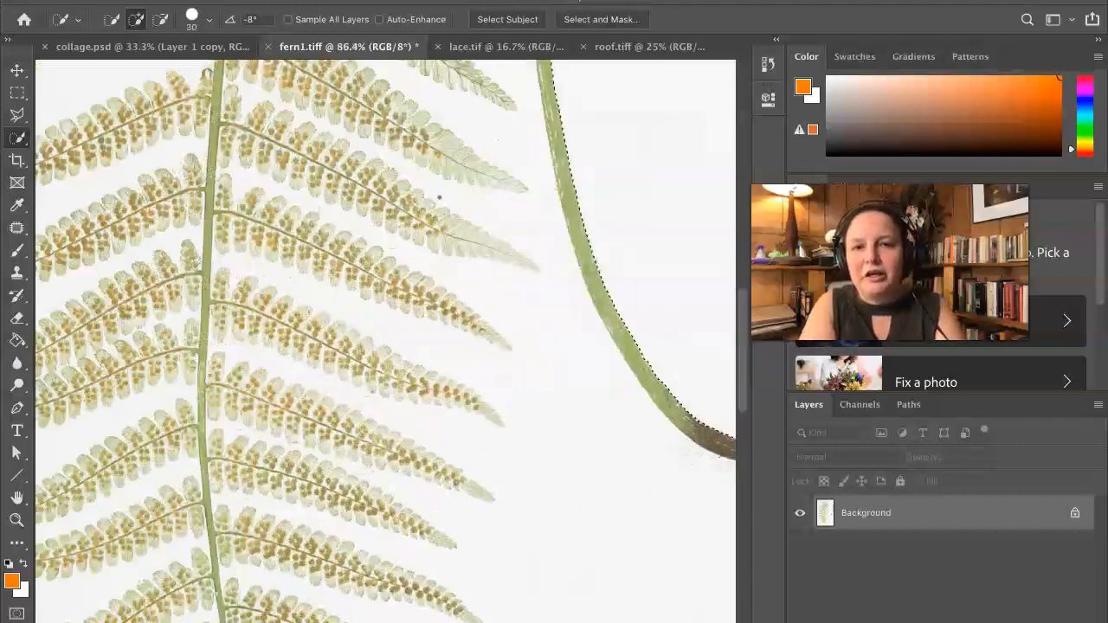
scroll(440, 198, up, 10)
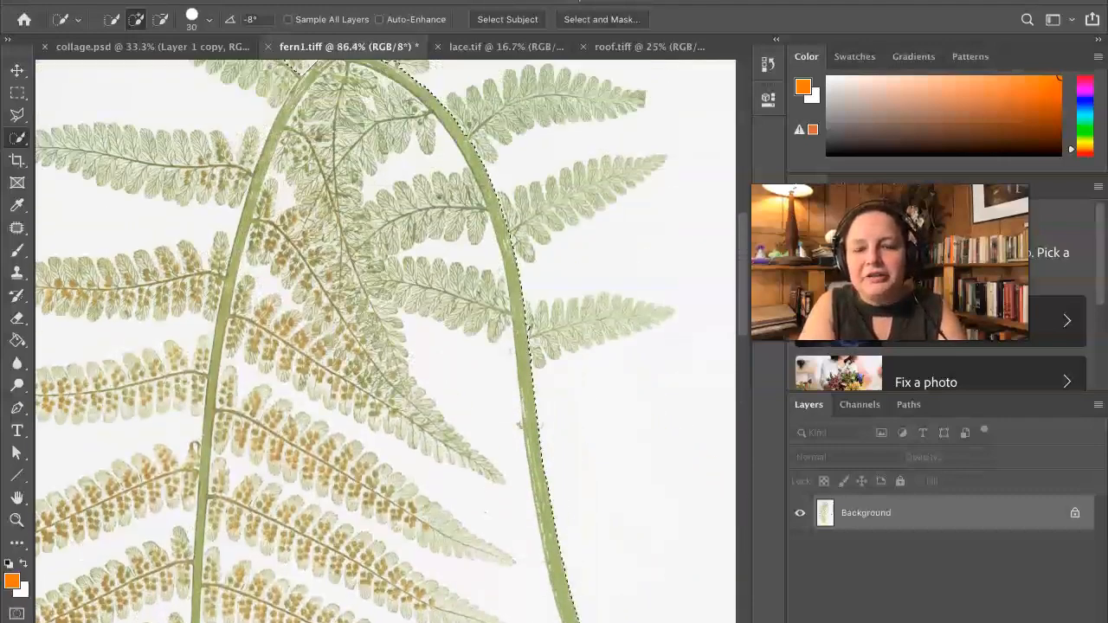
scroll(440, 197, up, 5)
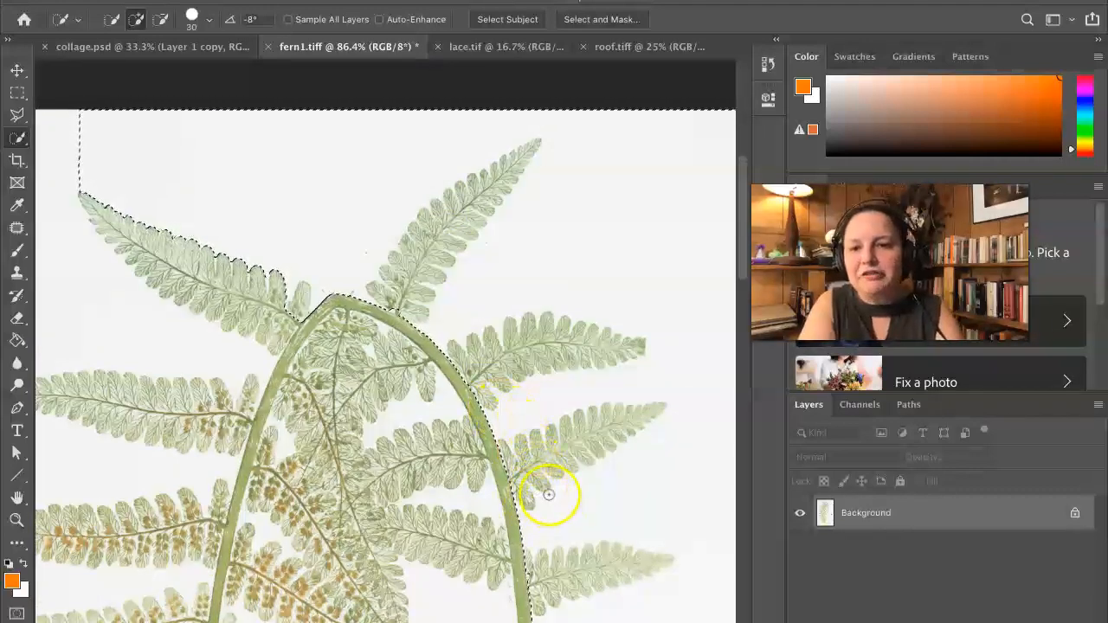
scroll(549, 495, down, 6)
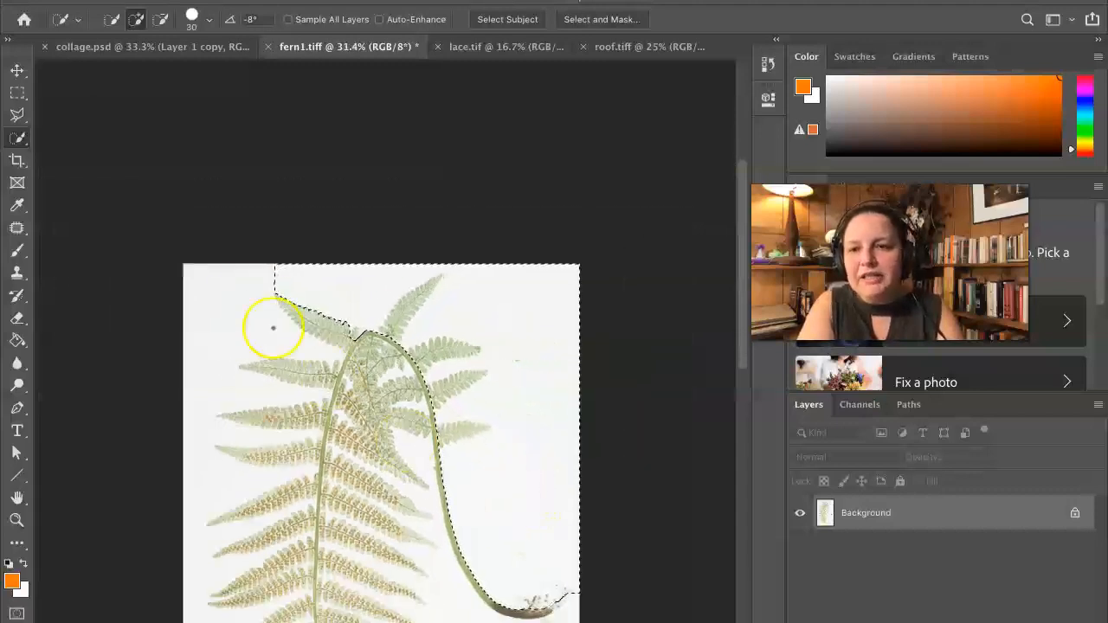
- Replace the quick selection with a Magic Wand selection of the white background around the fern, at tolerance 40 with Contiguous on
click(25, 141)
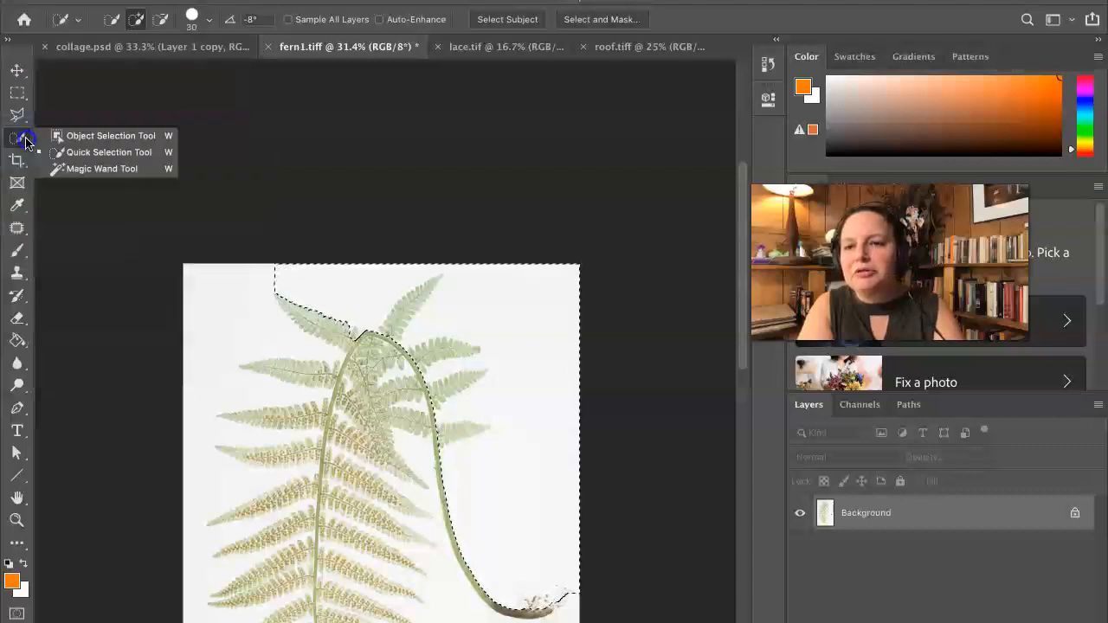
click(68, 168)
click(249, 273)
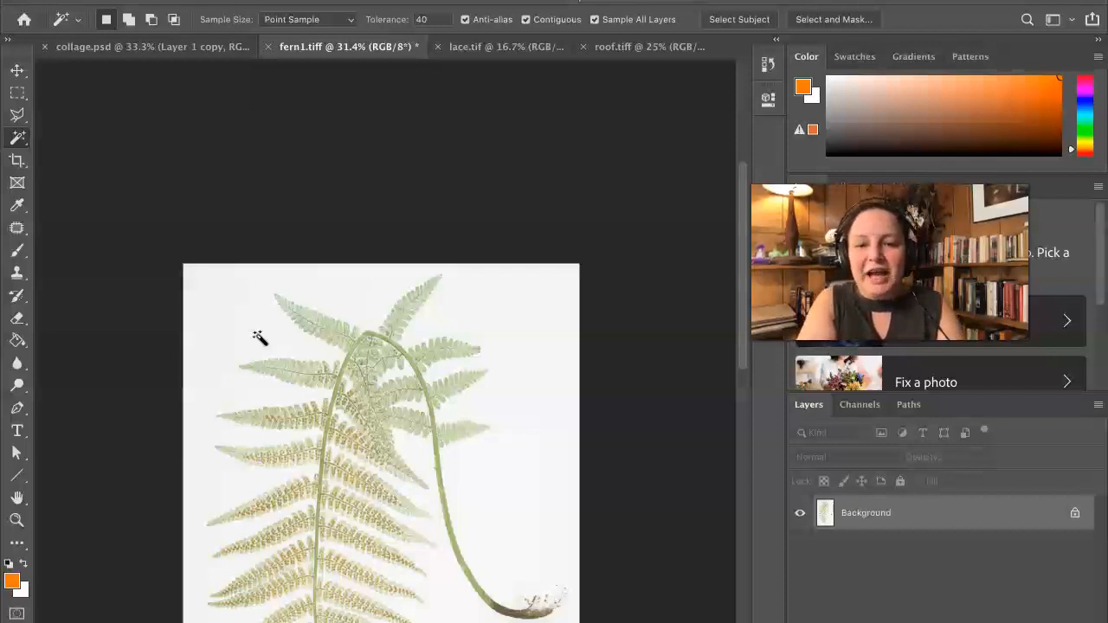
scroll(259, 337, down, 5)
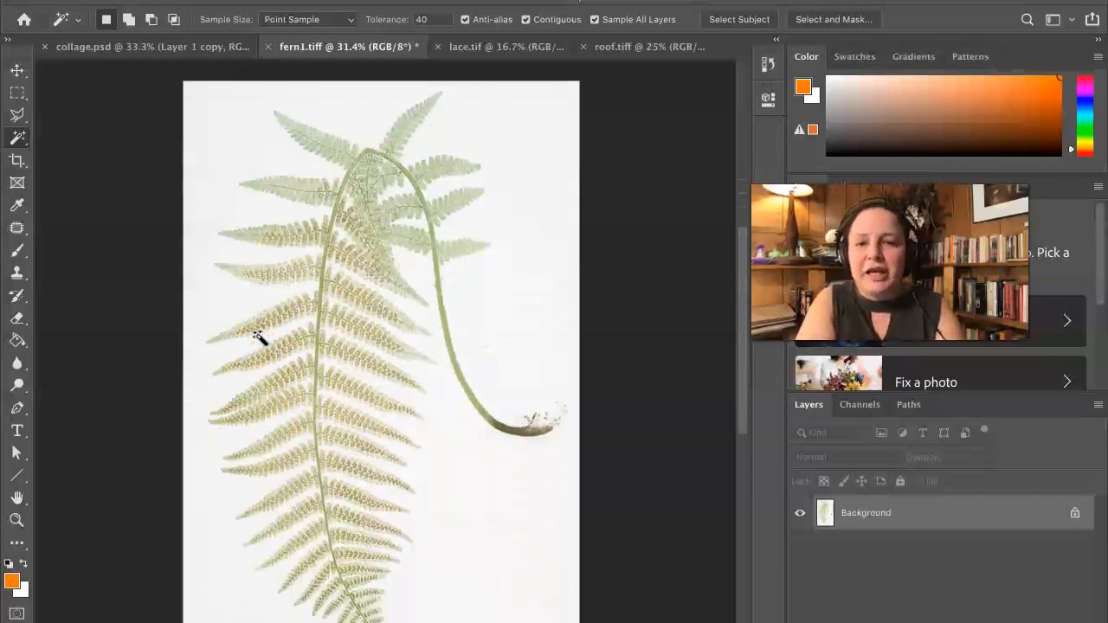
click(457, 504)
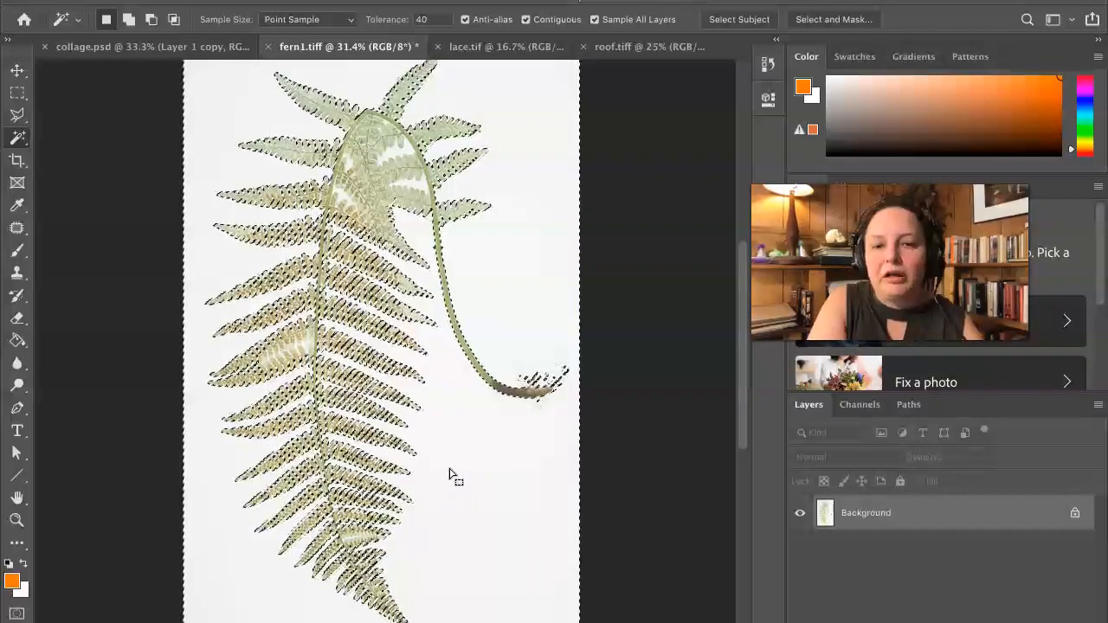
click(468, 441)
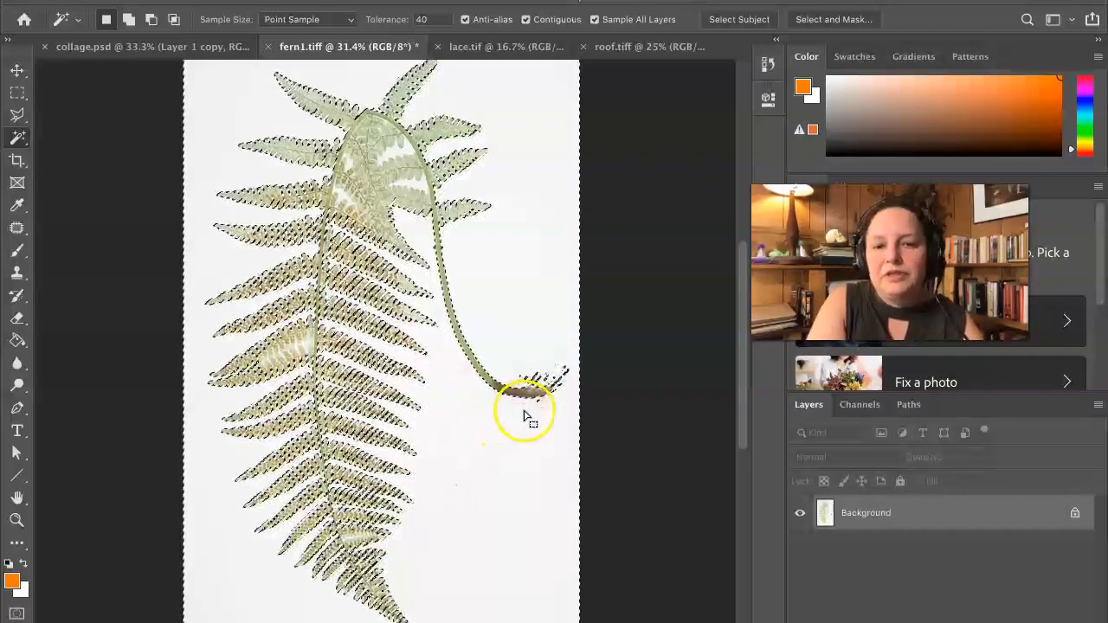
- Examine the Magic Wand selection around the stem and the enclosed gaps between the leaflets, and clear the selection
key(super+plus)
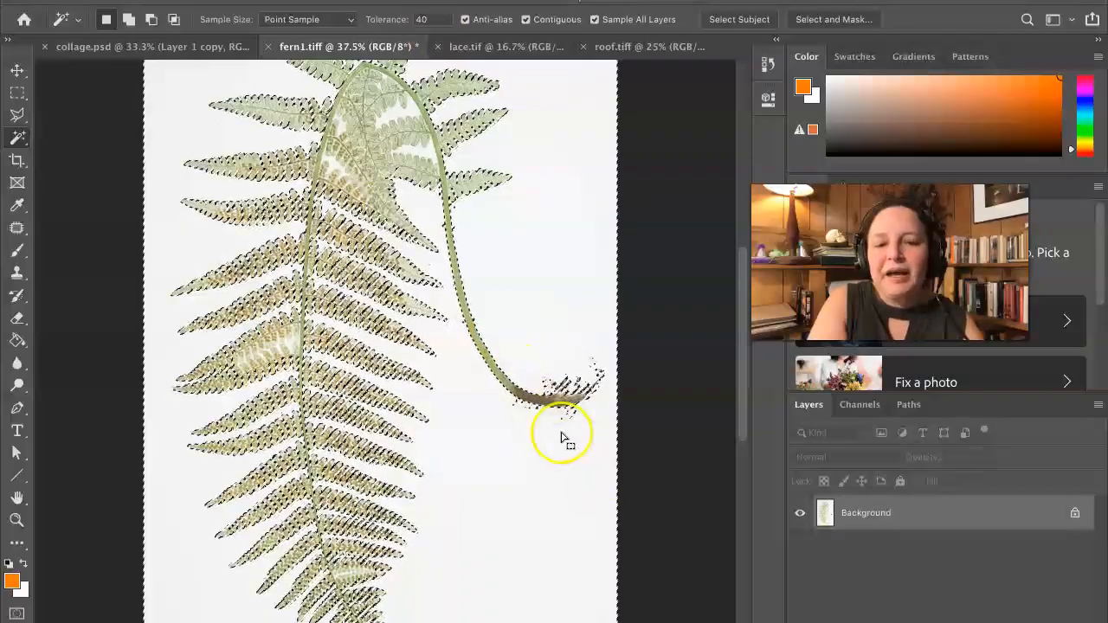
key(ctrl+plus)
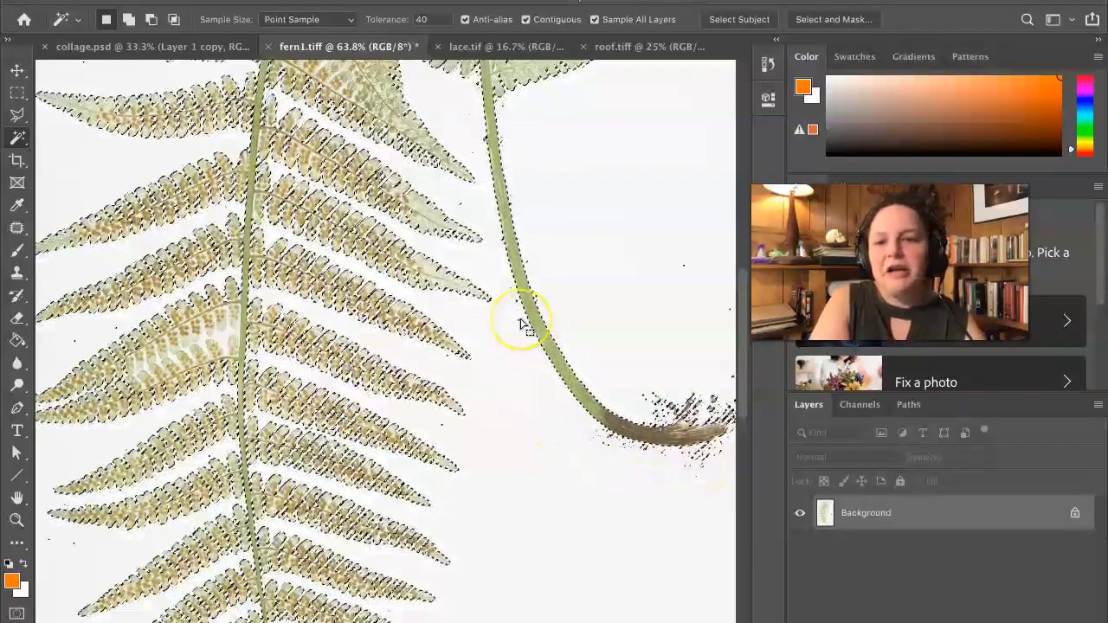
scroll(524, 327, down, 5)
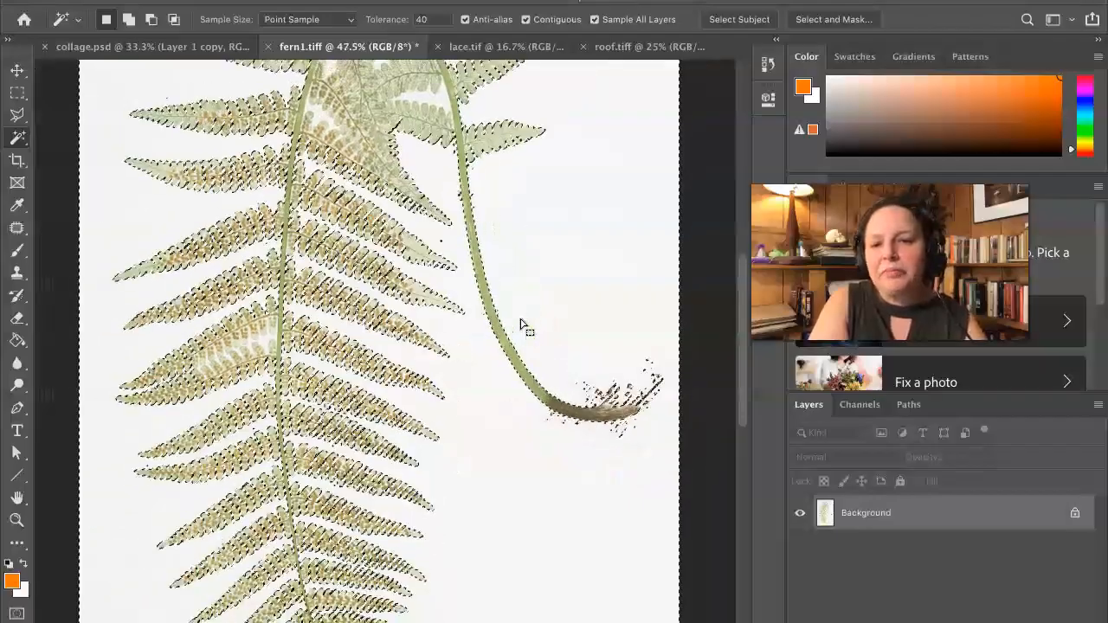
scroll(524, 328, up, 2)
scroll(523, 327, left, 2)
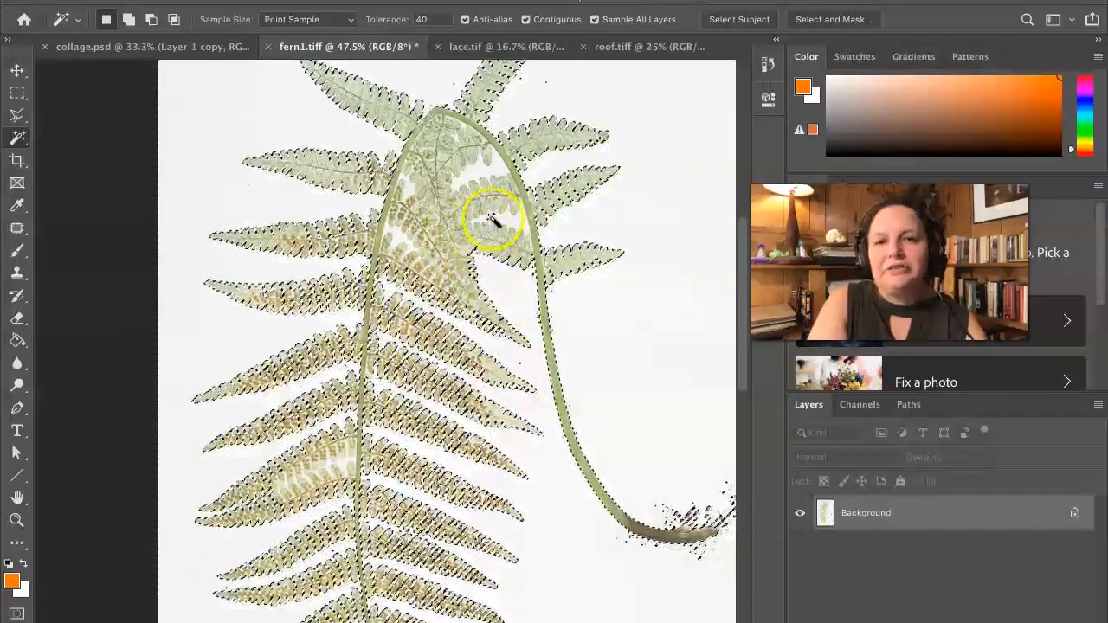
click(526, 19)
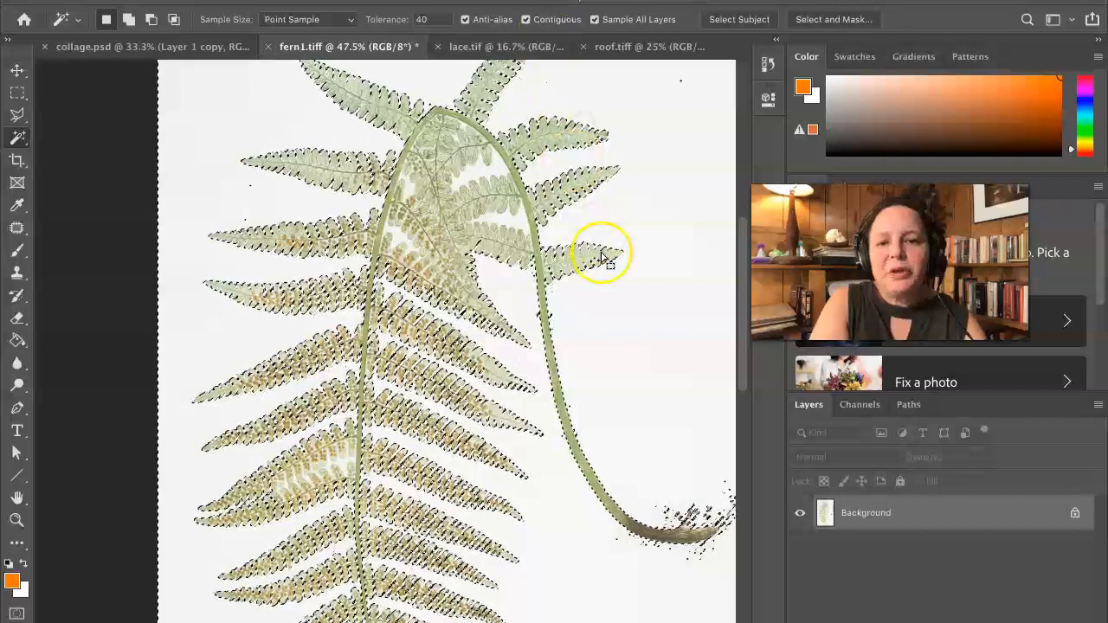
key(ctrl+d)
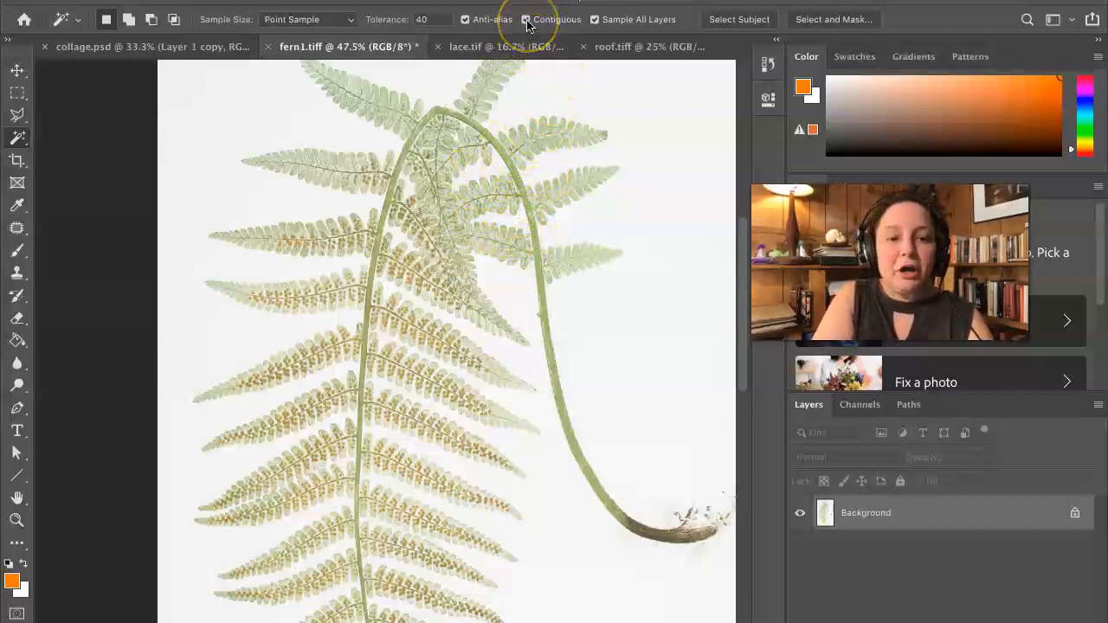
- Select the white background around the fern with the Magic Wand and add the enclosed gap beneath the stem's arch
click(556, 90)
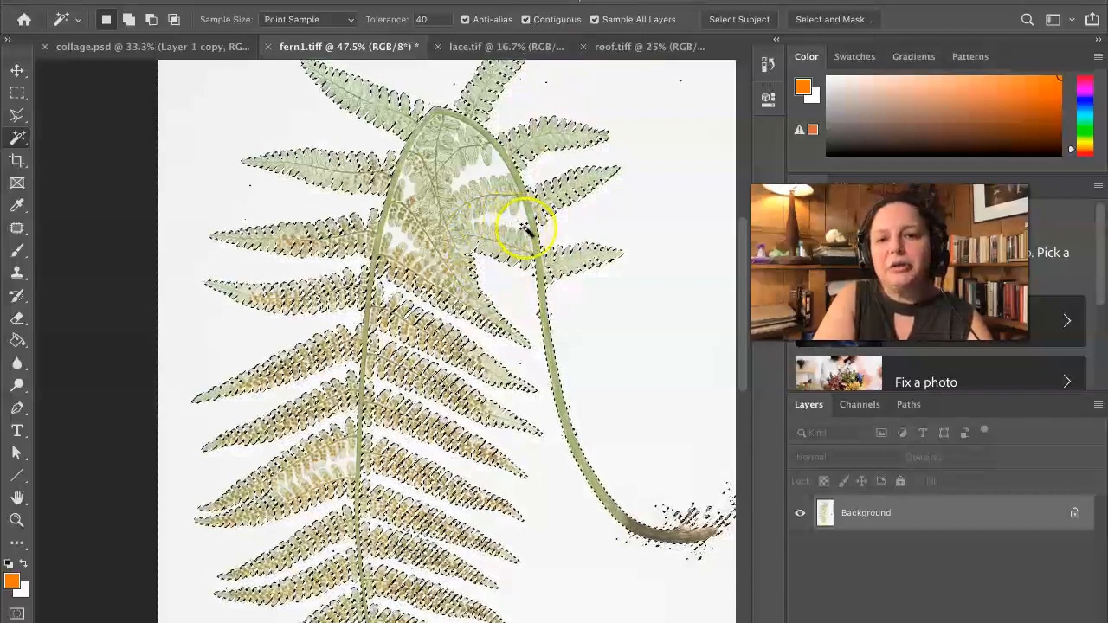
click(464, 384)
scroll(464, 385, left, 1)
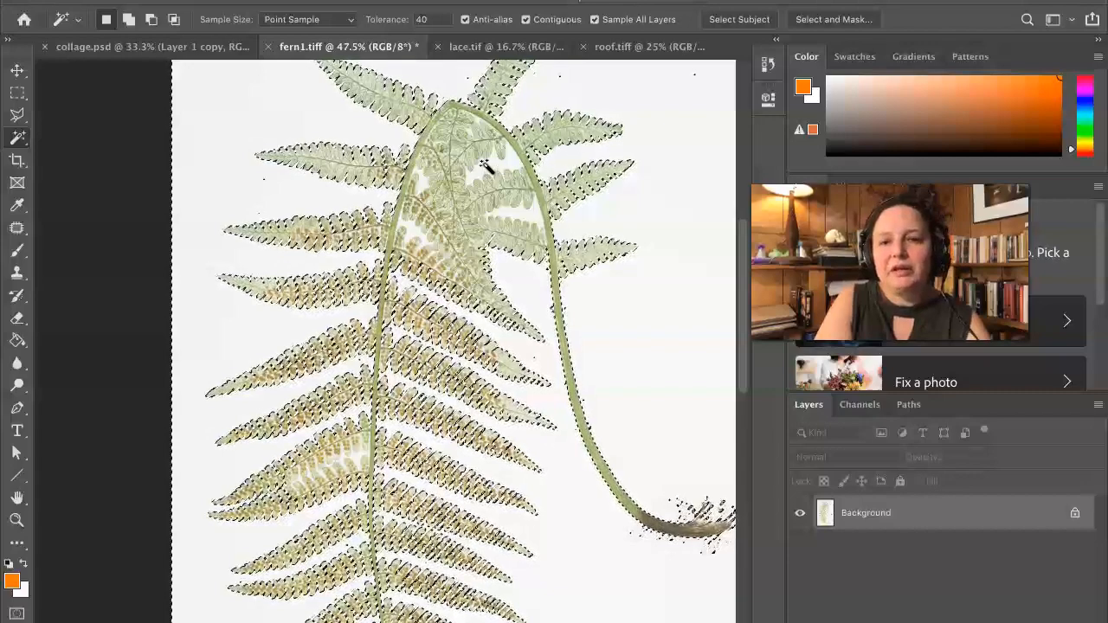
key(shift)
click(494, 161)
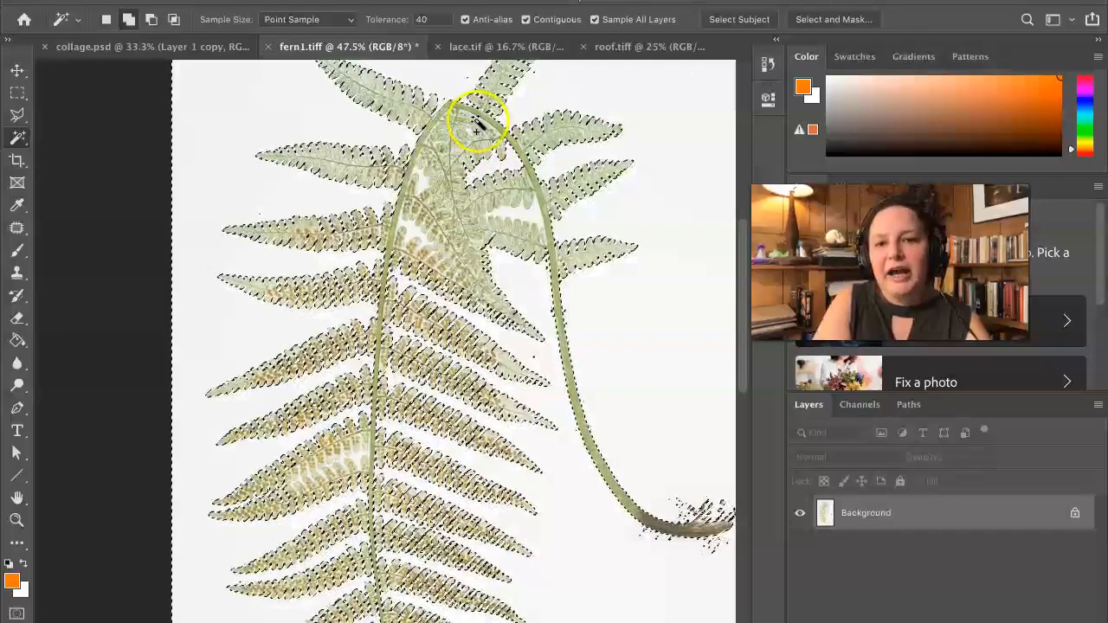
- Add more enclosed gaps between the leaflets inside the stem's arch, setting the Magic Wand to Add to Selection
key(ctrl+plus)
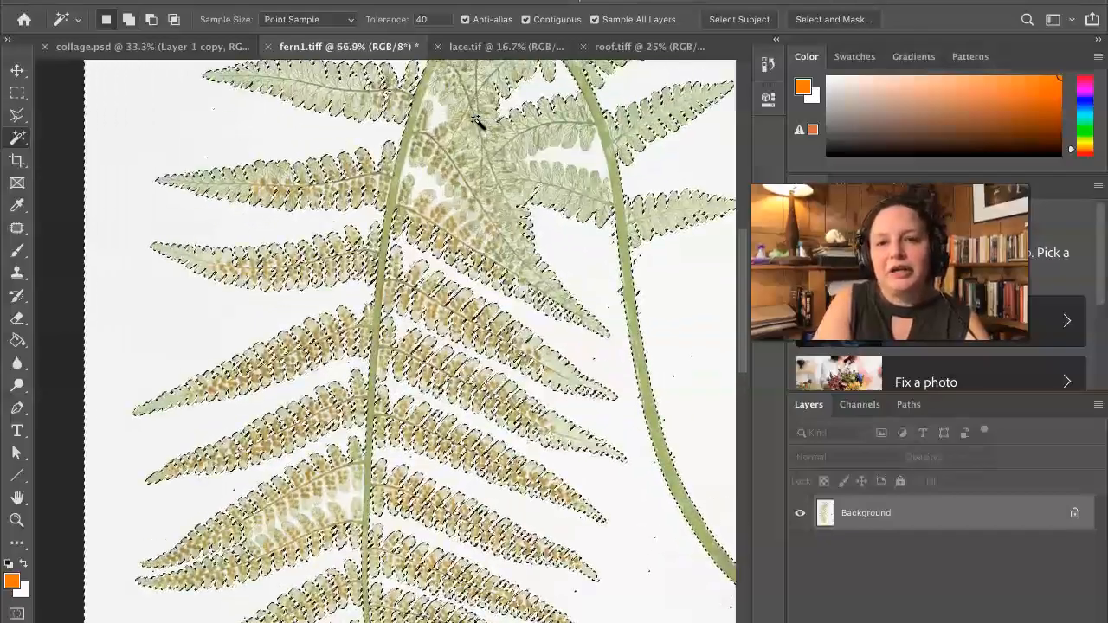
scroll(474, 116, up, 3)
click(510, 128)
shift+click(505, 134)
shift+click(490, 156)
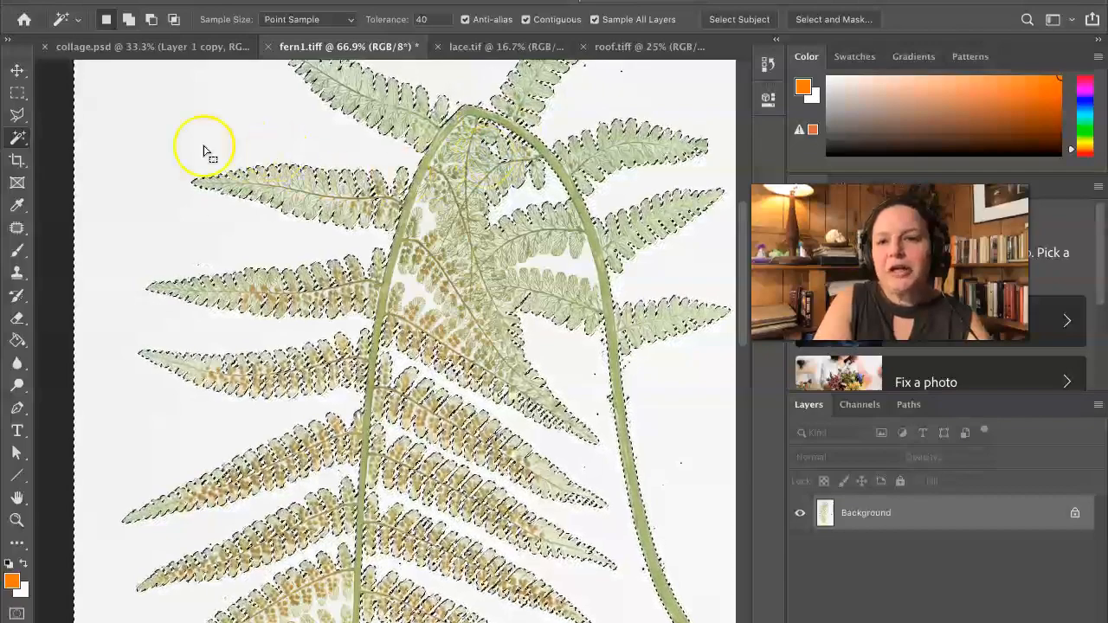
click(128, 21)
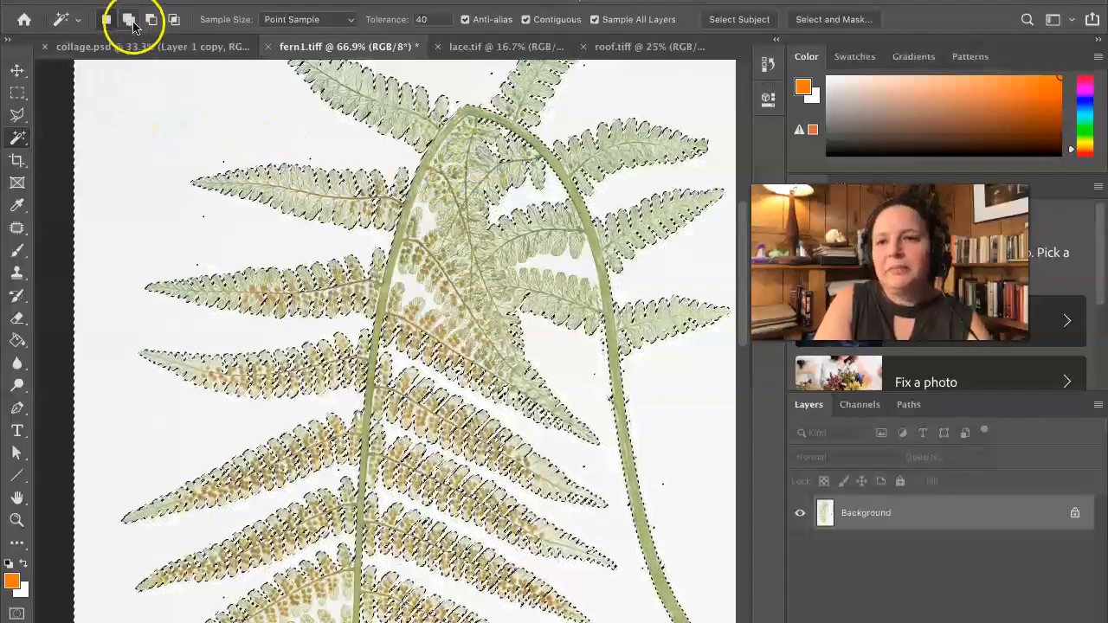
click(454, 240)
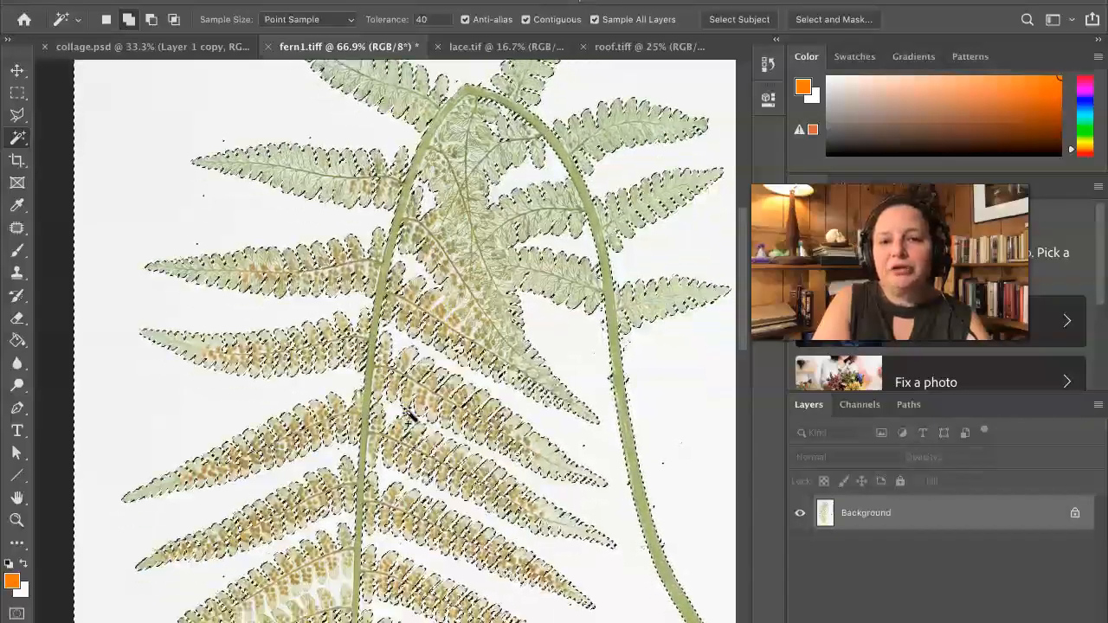
- Add the enclosed white gaps between the two overlapping leaflets left of the stem, midway down the fern, to the selection
scroll(409, 416, down, 3)
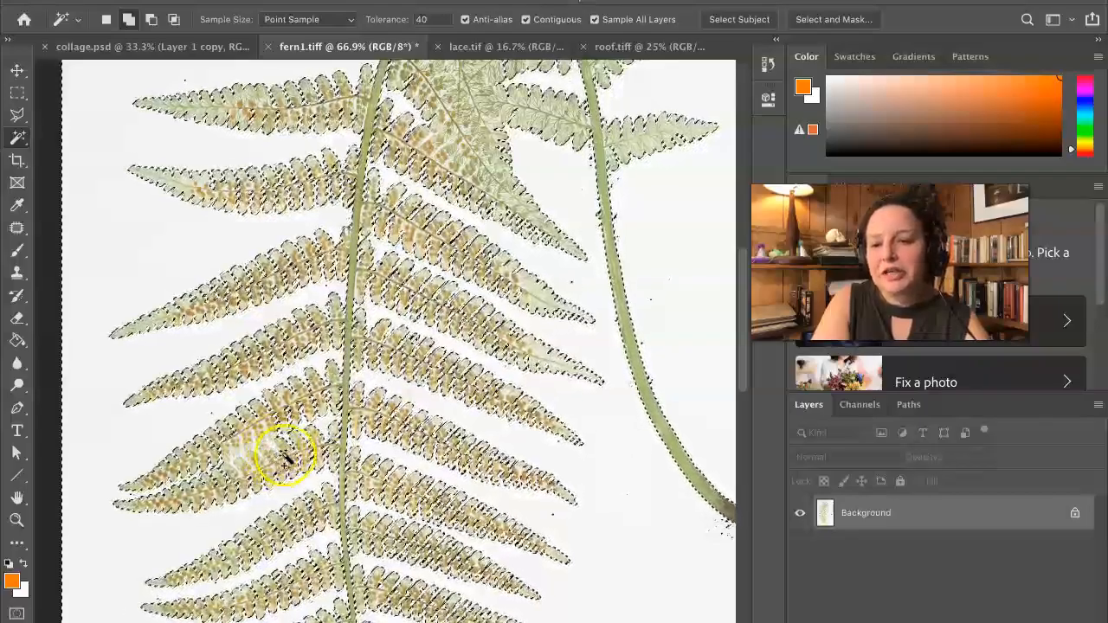
key(ctrl+d)
scroll(278, 458, up, 3)
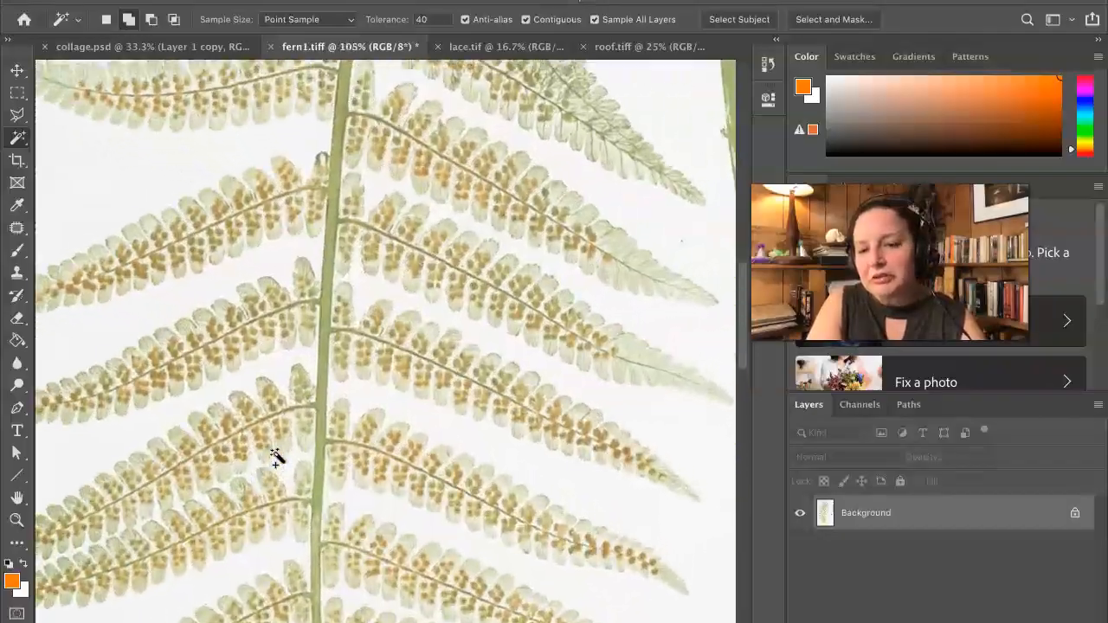
scroll(243, 485, up, 1)
click(206, 509)
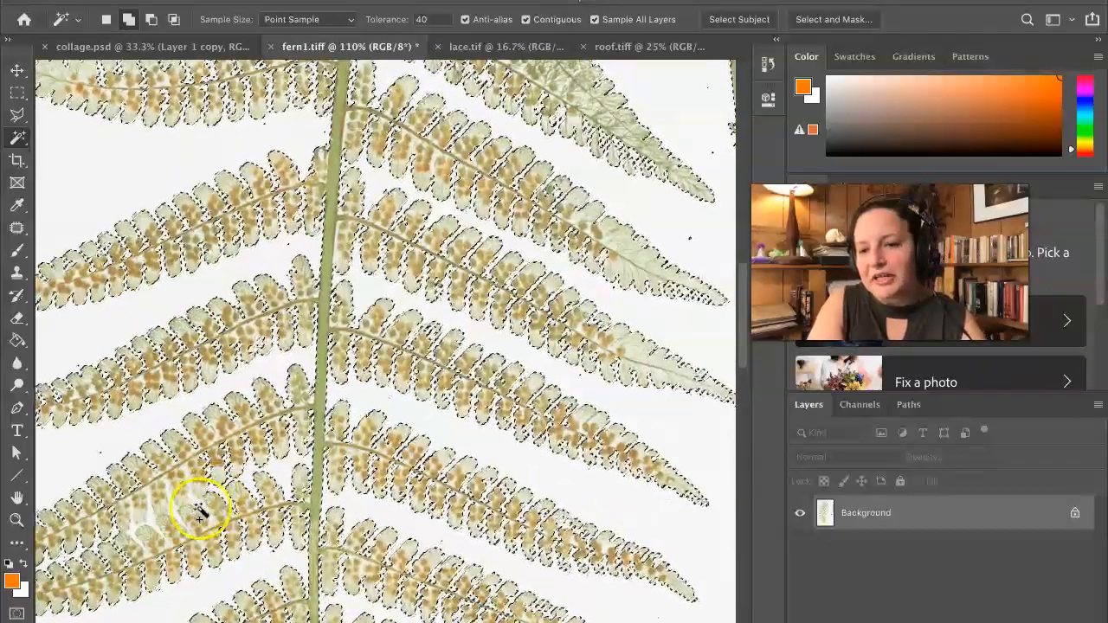
click(198, 508)
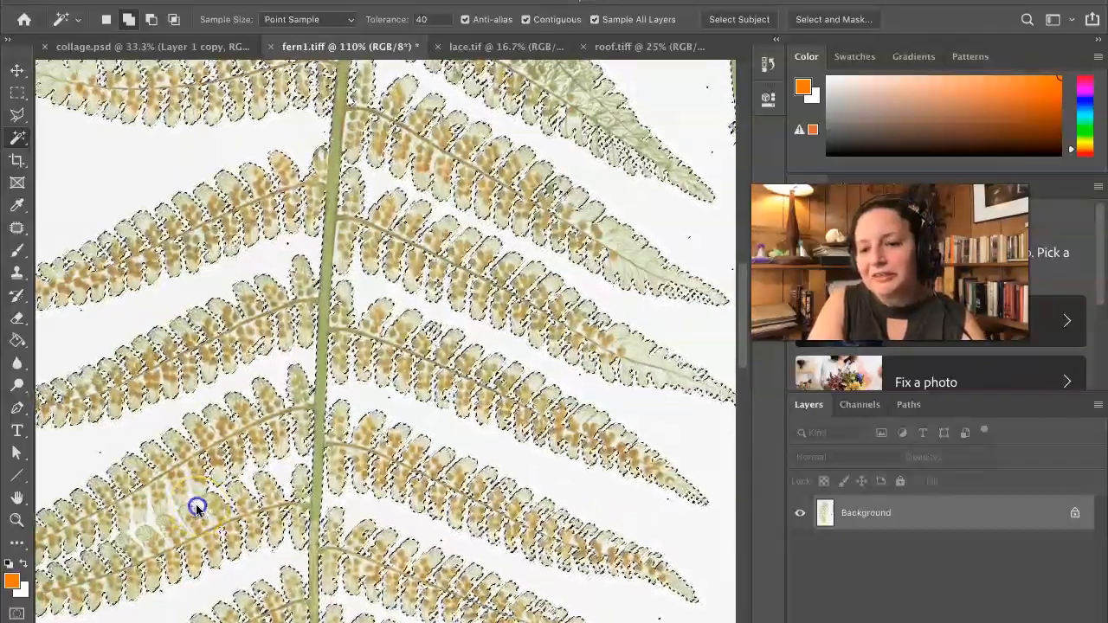
click(168, 518)
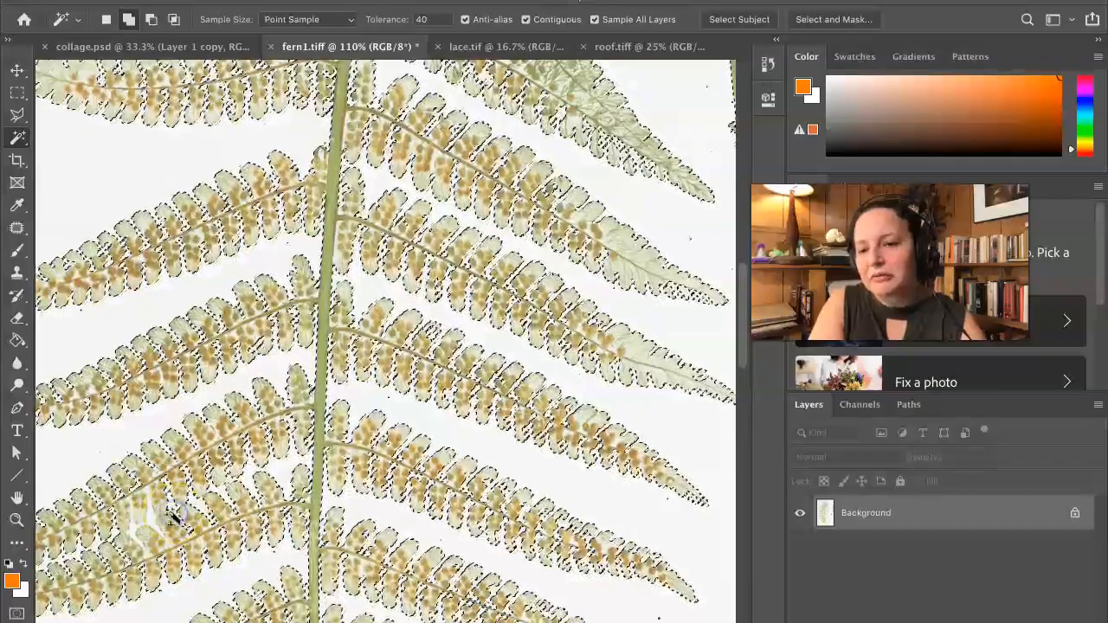
click(188, 523)
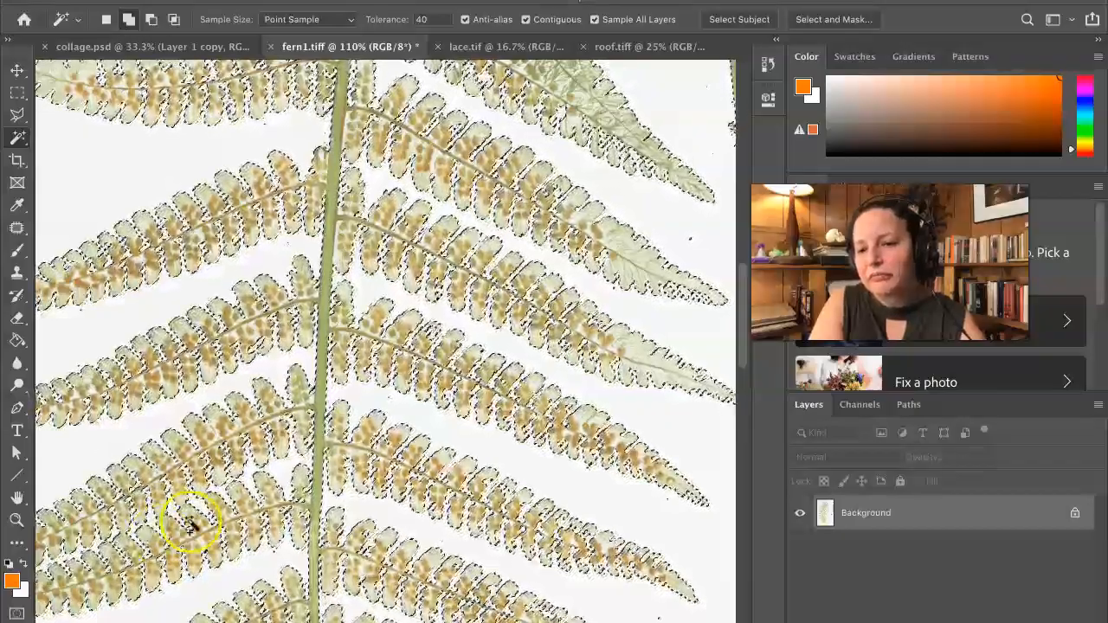
- Examine the selection along the lower leaflets down to the fern's tip for enclosed gaps that are not yet selected
scroll(189, 523, down, 5)
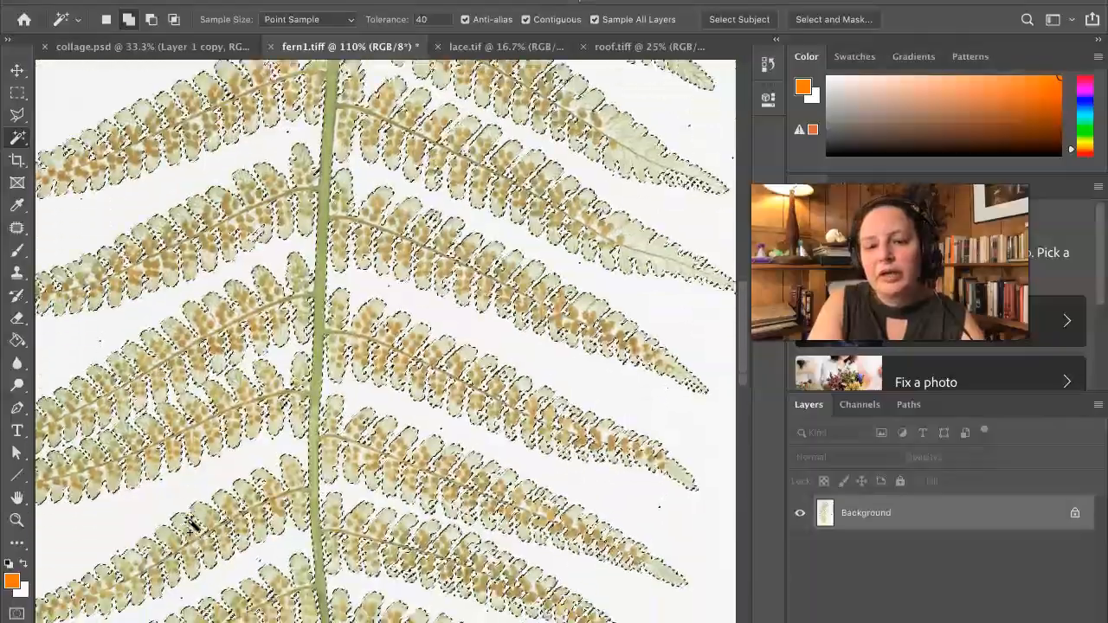
scroll(189, 523, down, 3)
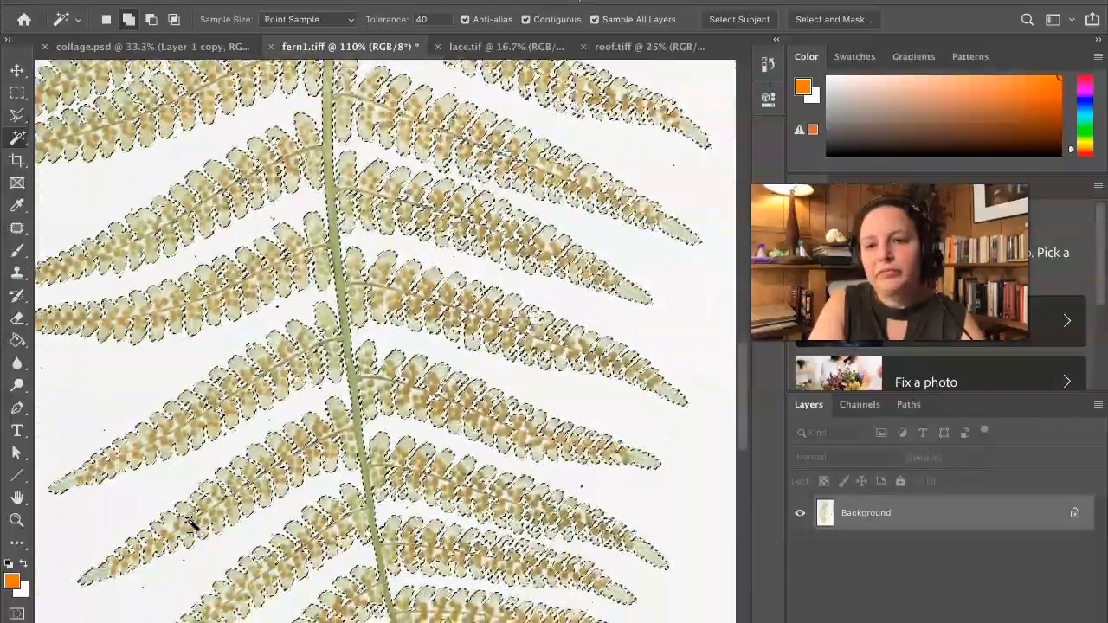
scroll(191, 524, down, 5)
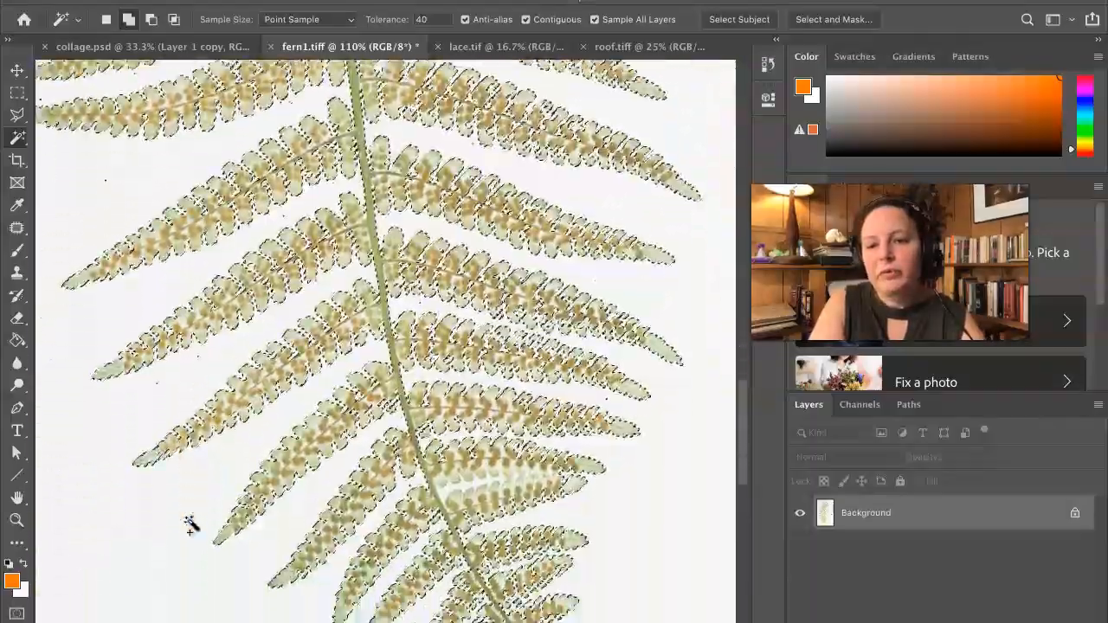
scroll(190, 524, down, 1)
scroll(191, 524, down, 7)
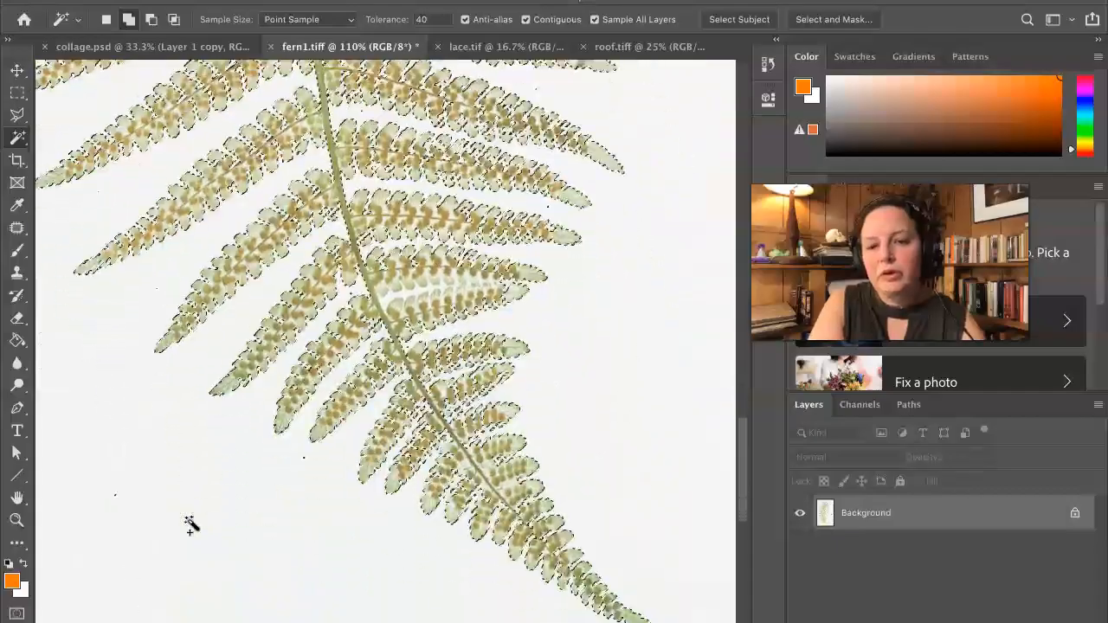
scroll(190, 524, down, 1)
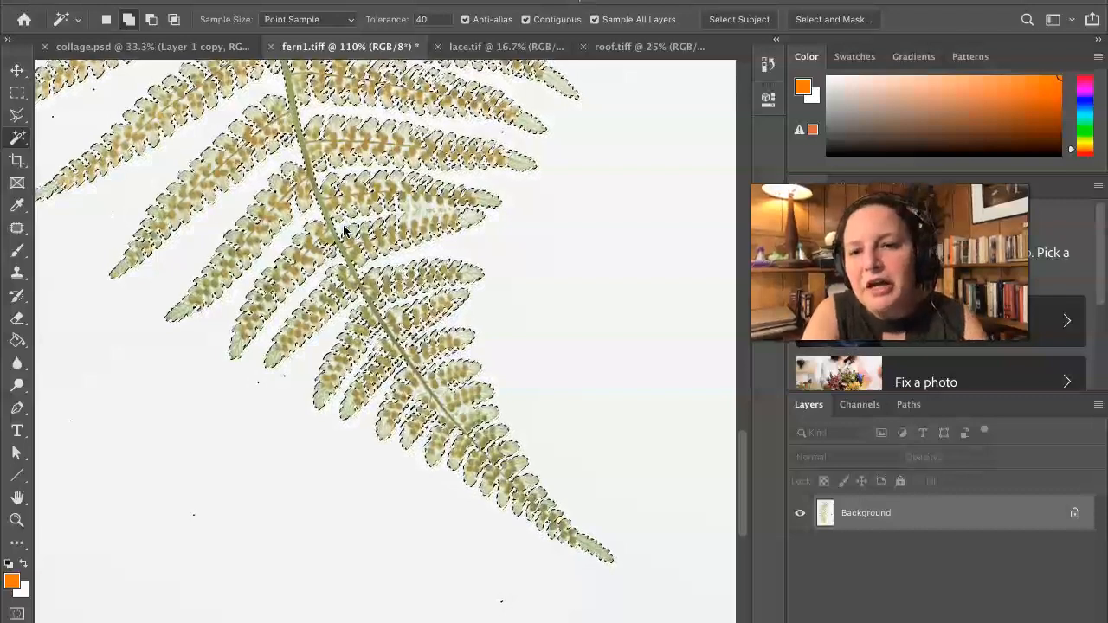
scroll(351, 217, up, 2)
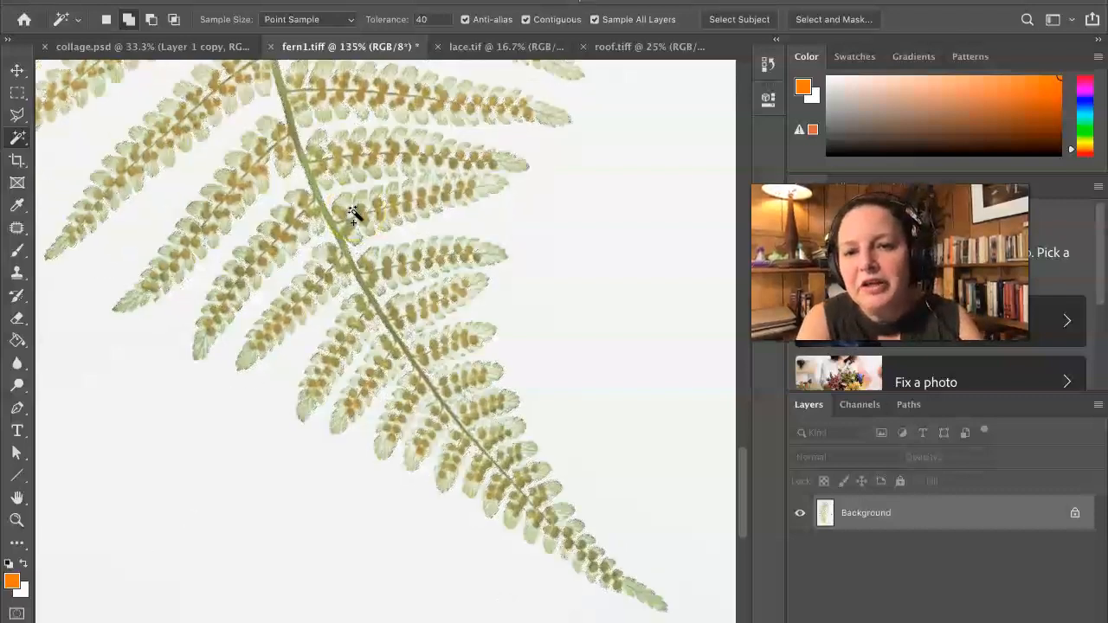
scroll(353, 216, up, 4)
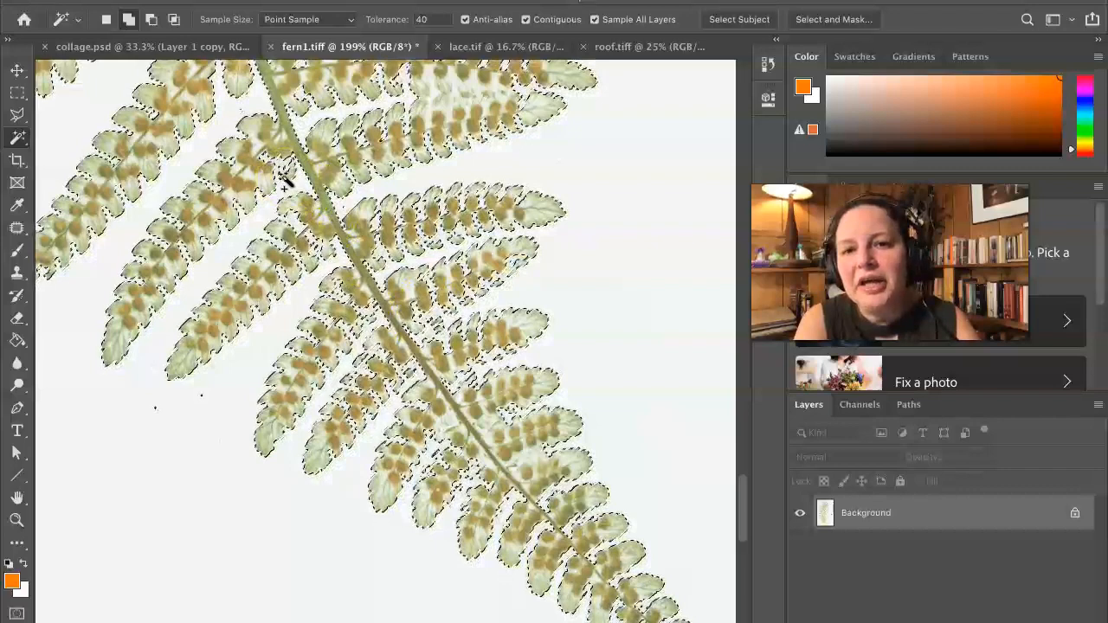
- Add the enclosed gaps between the two touching lower leaflets right of the stem to the selection, lowering the Magic Wand tolerance to 15
click(460, 169)
click(424, 108)
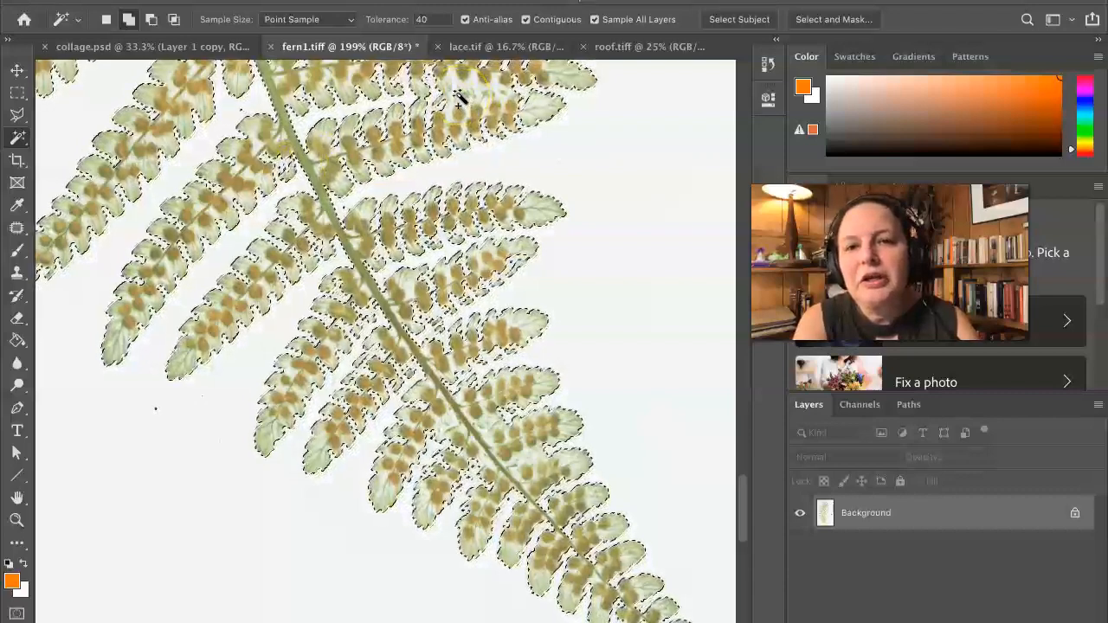
click(452, 78)
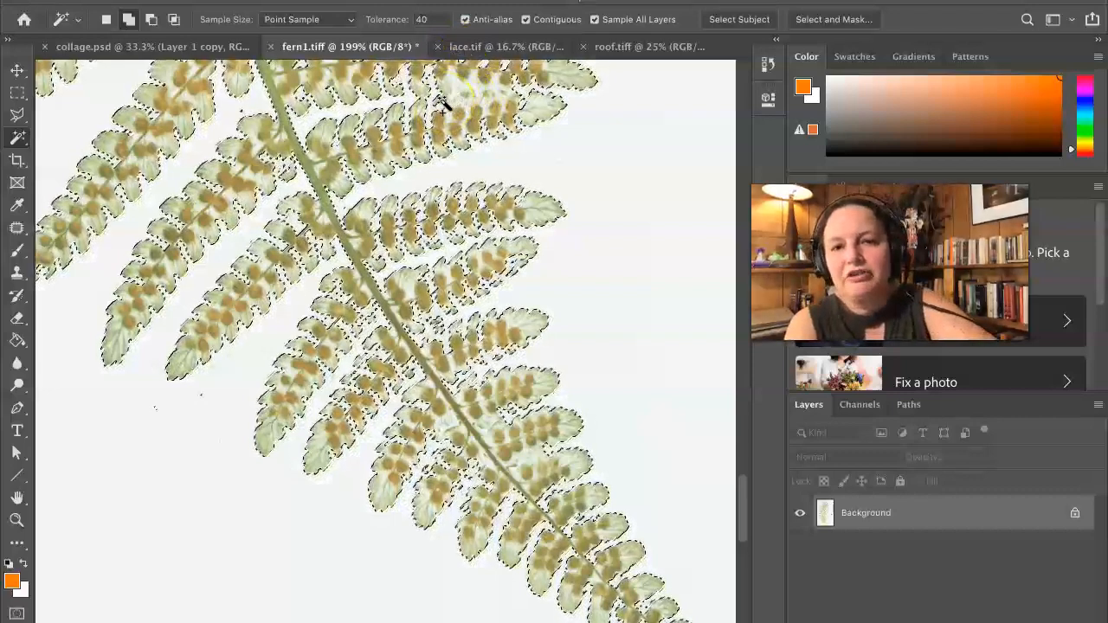
click(427, 113)
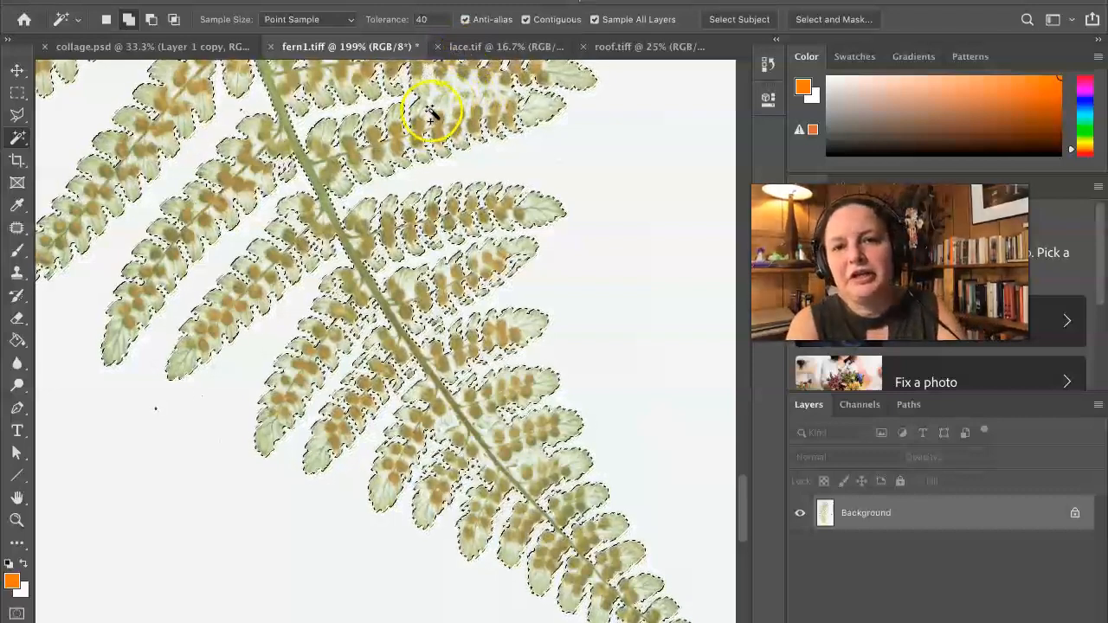
click(435, 95)
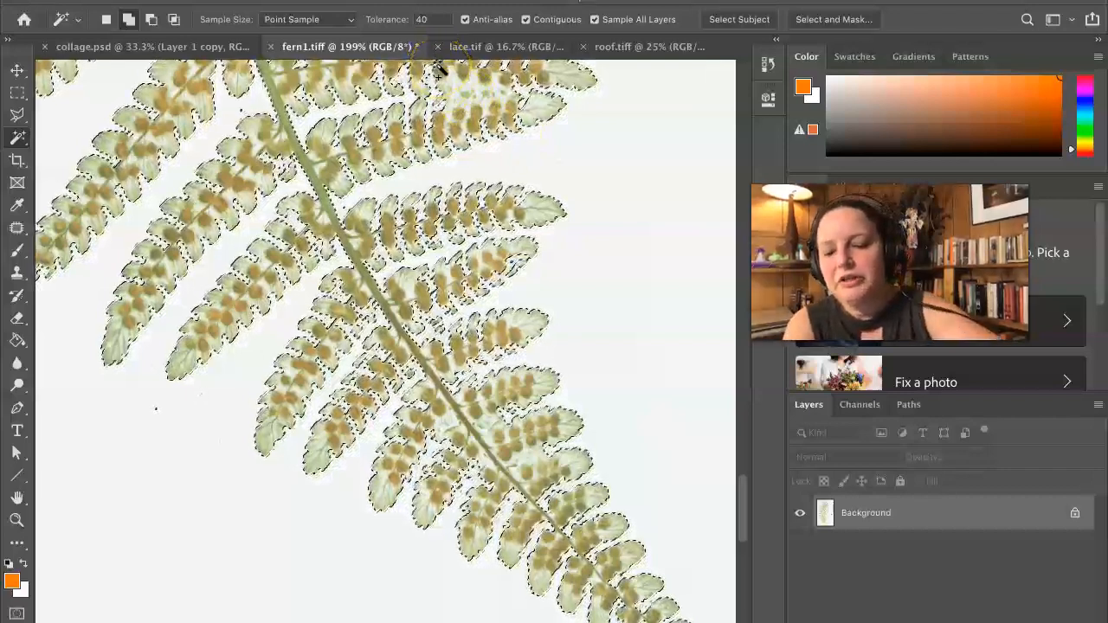
double_click(423, 19)
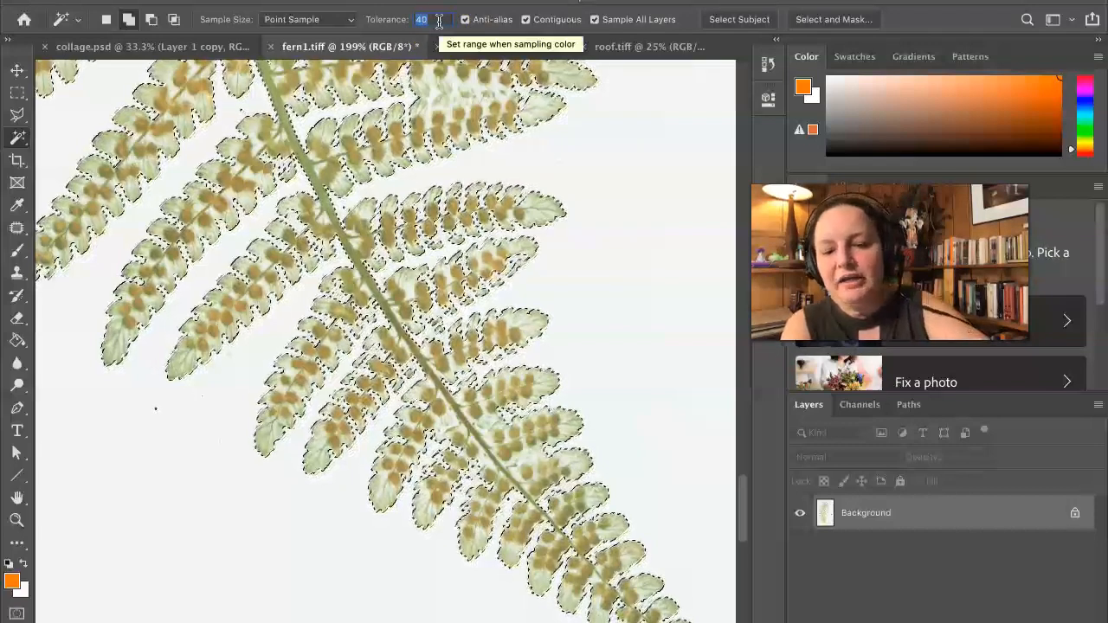
text(15)
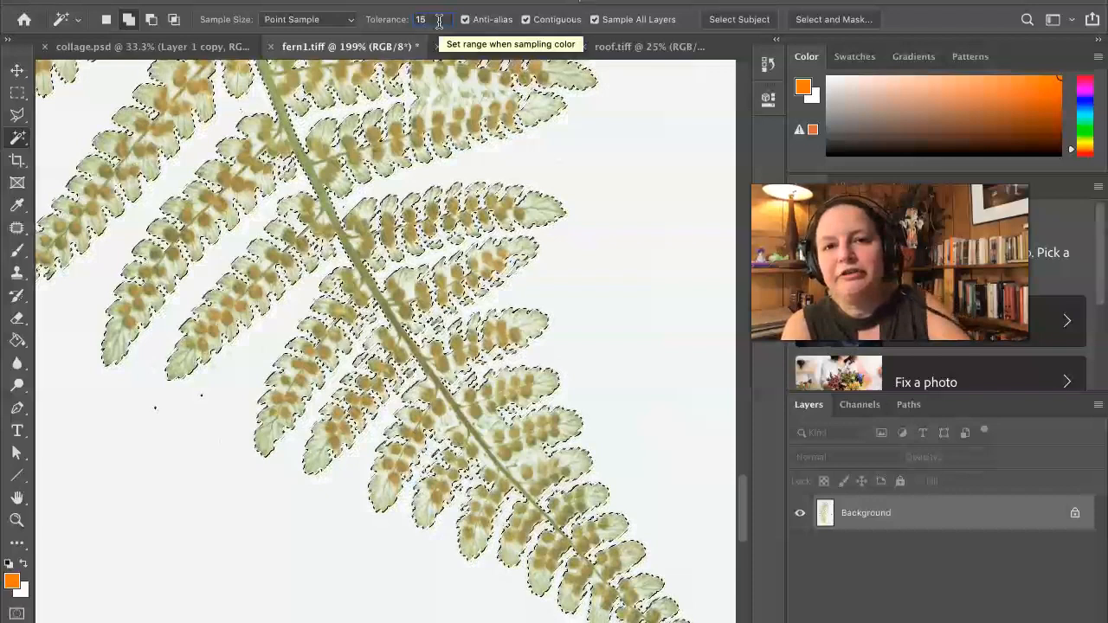
click(498, 74)
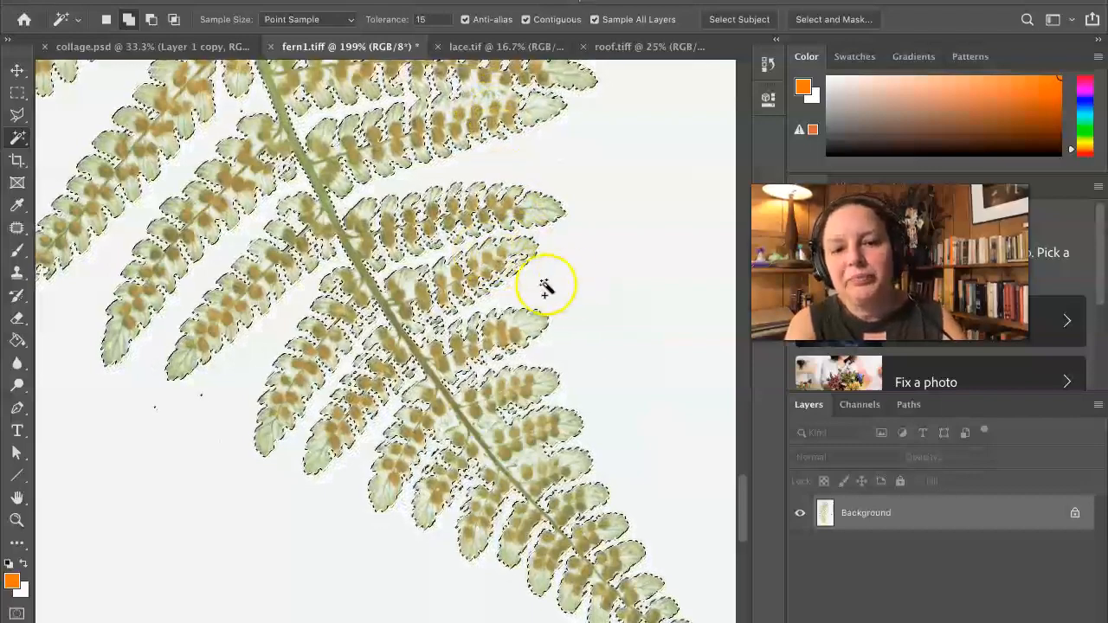
- Try the Magic Wand's Subtract from Selection mode on the white area beside the lower leaflets right of the stem
scroll(508, 317, down, 2)
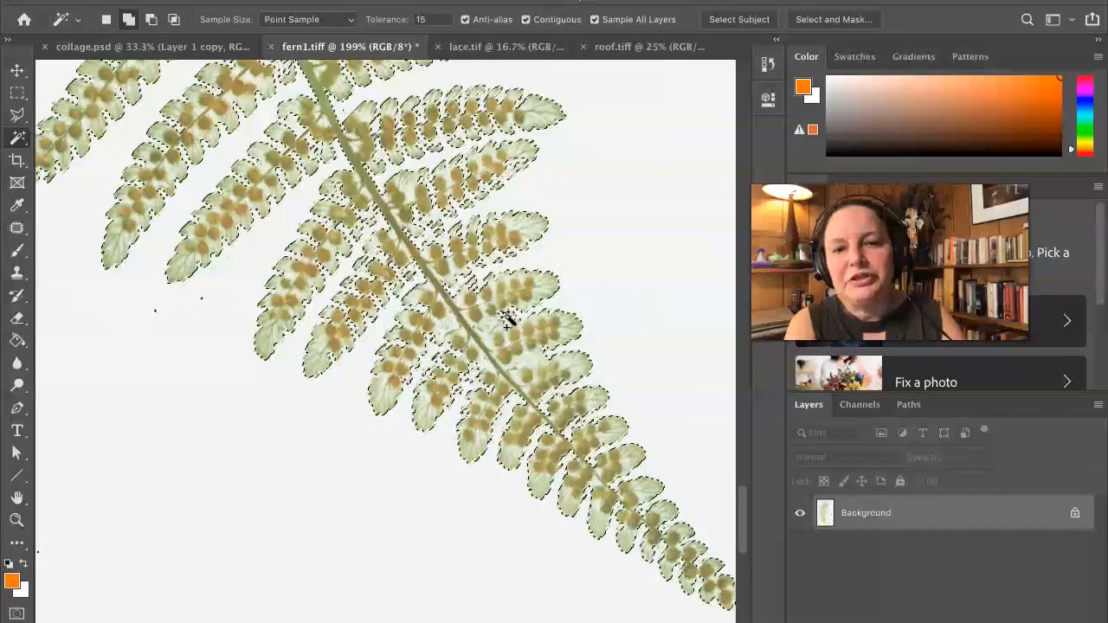
scroll(372, 190, down, 2)
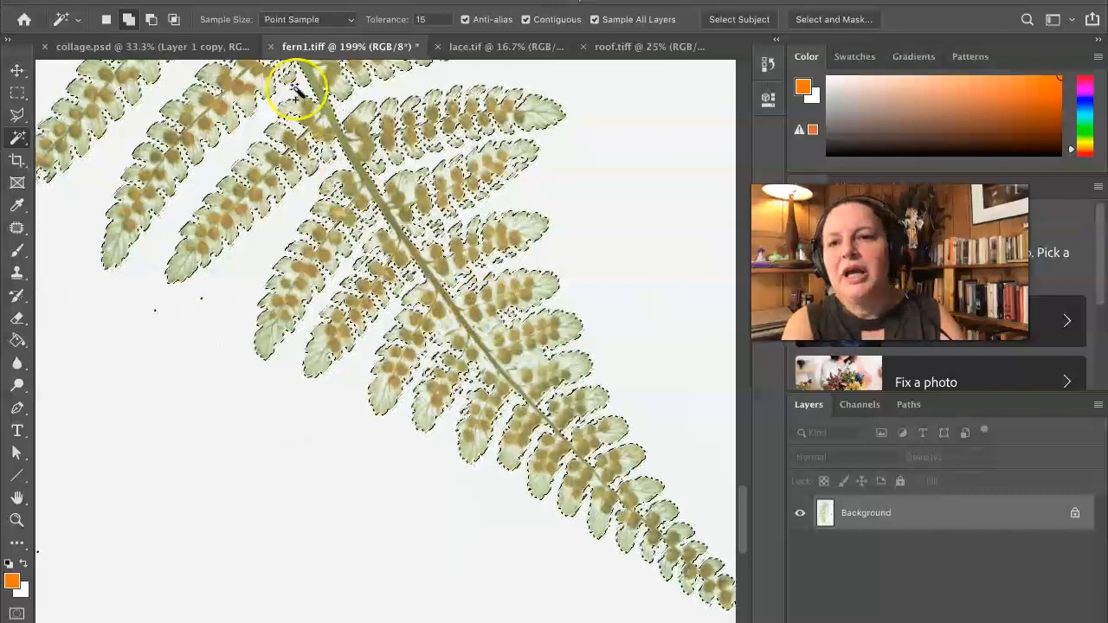
click(151, 26)
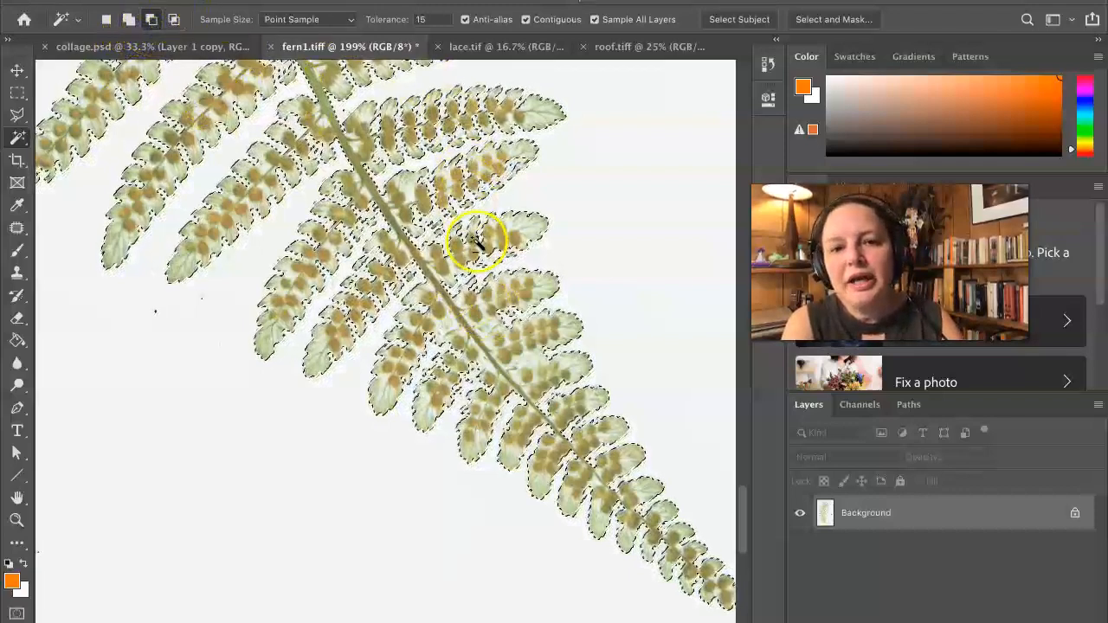
click(494, 255)
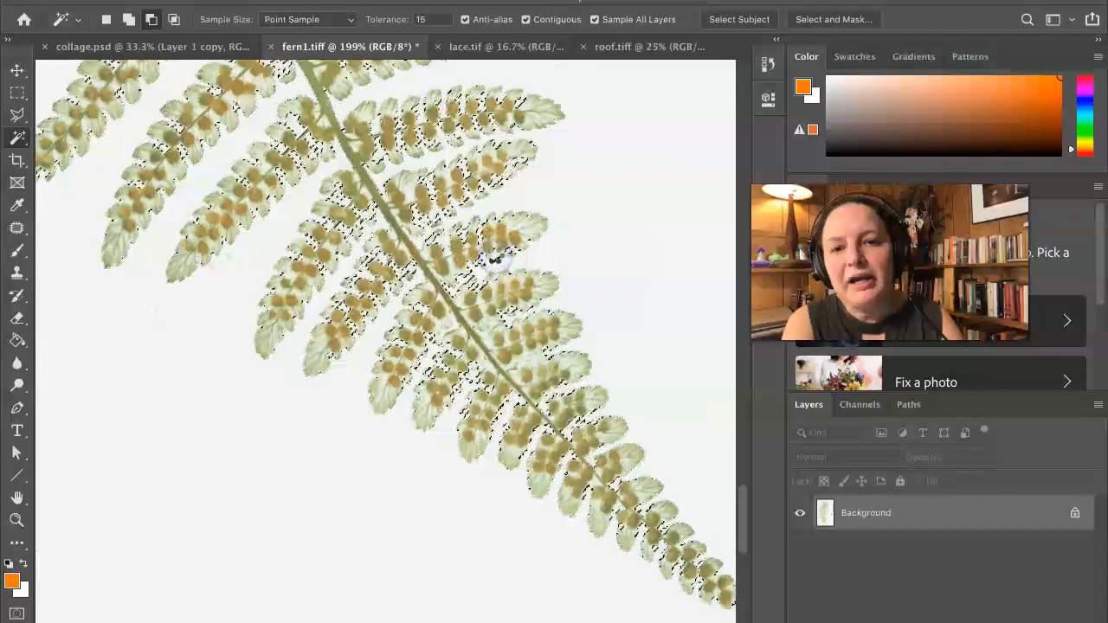
click(459, 272)
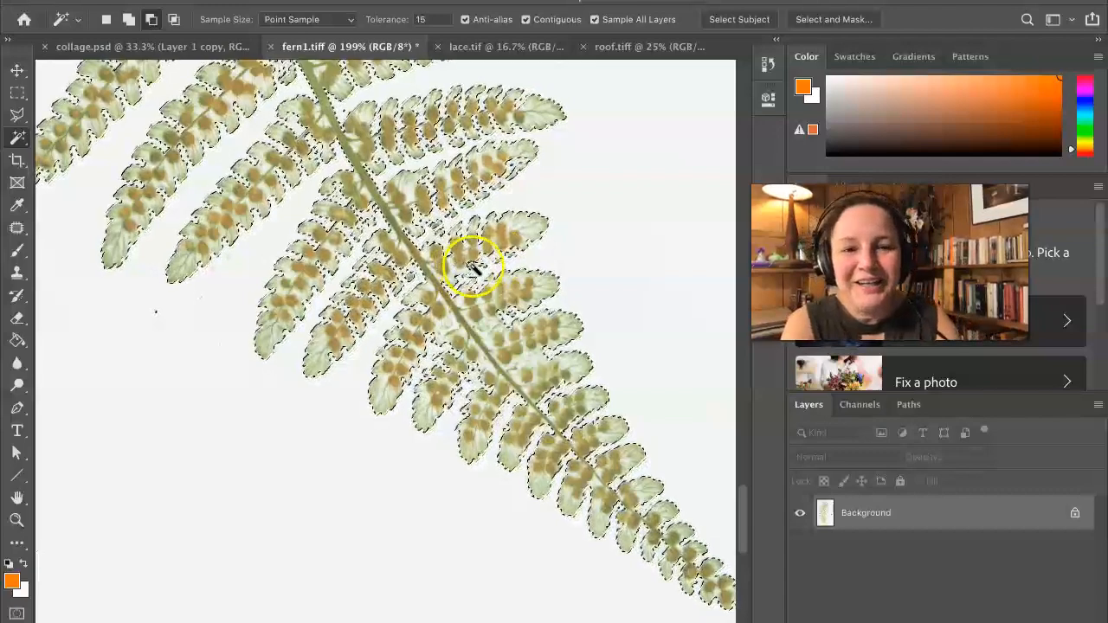
- Inspect the selection at the fern's tip, view the collage.psd document, and return to fern1.tiff
scroll(497, 265, right, 3)
scroll(497, 265, down, 2)
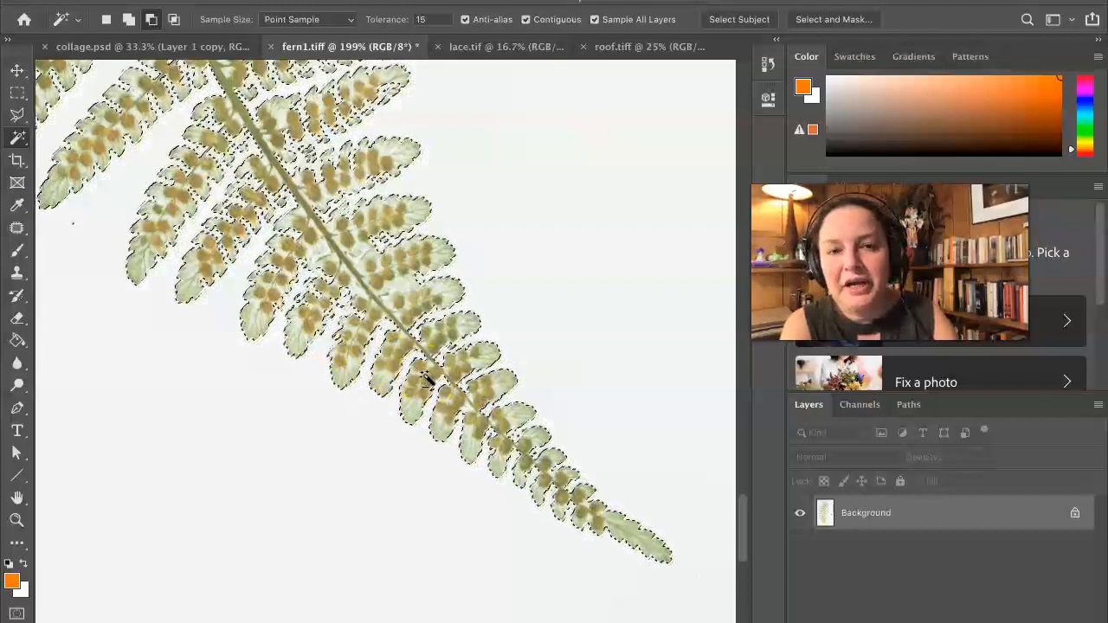
click(183, 47)
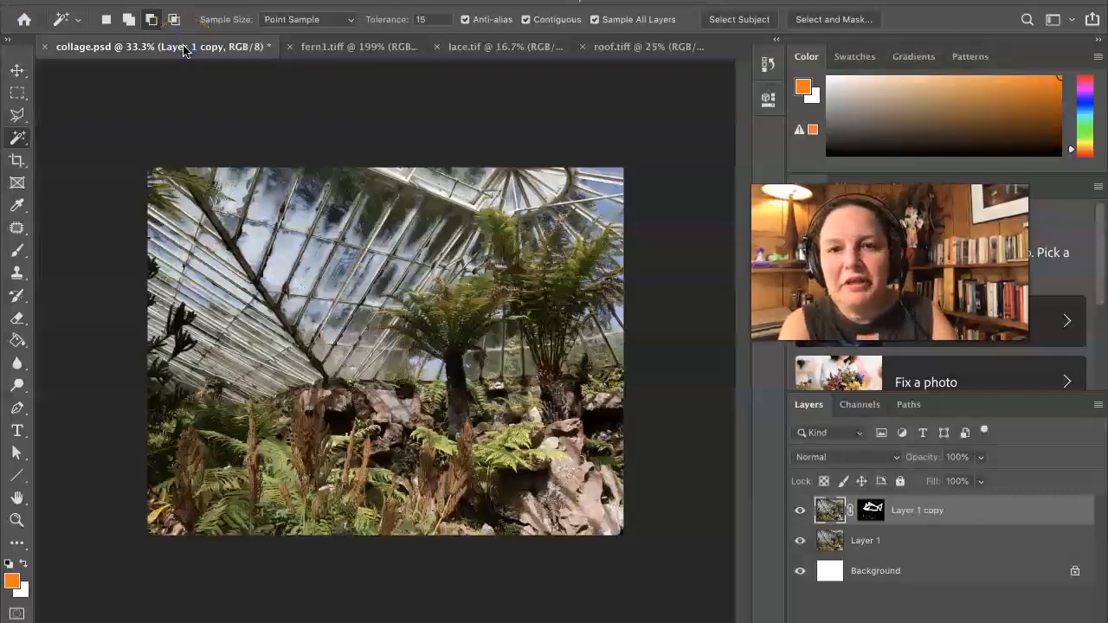
click(347, 49)
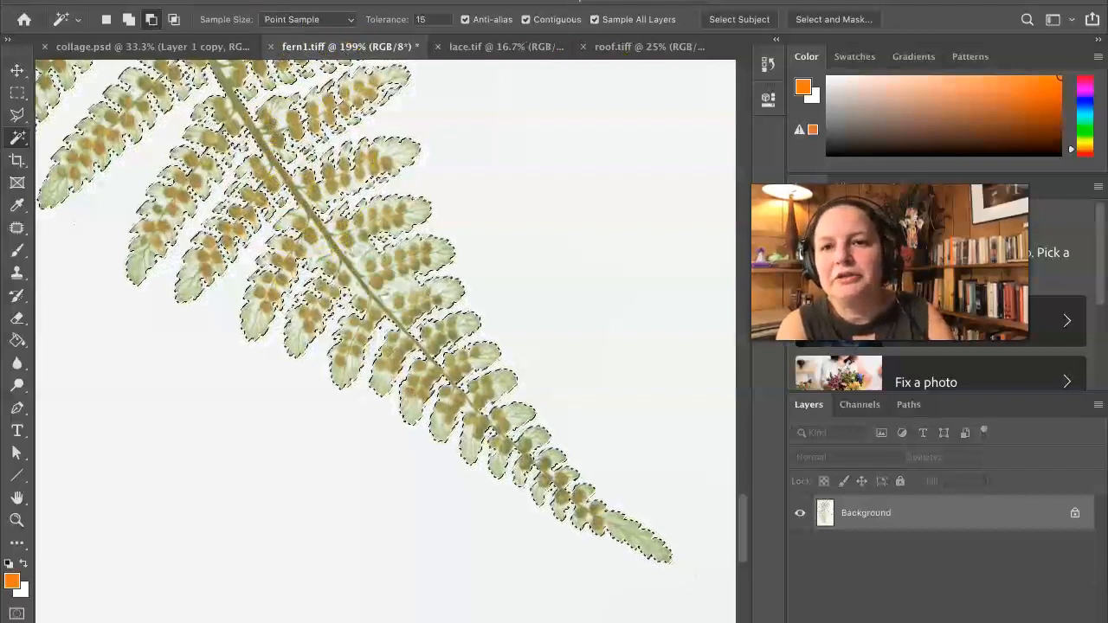
- Check the pixel dimensions of fern1.tiff in Image Size, switching the width unit to inches to read the print size
click(260, 1)
mouse_move(217, 2)
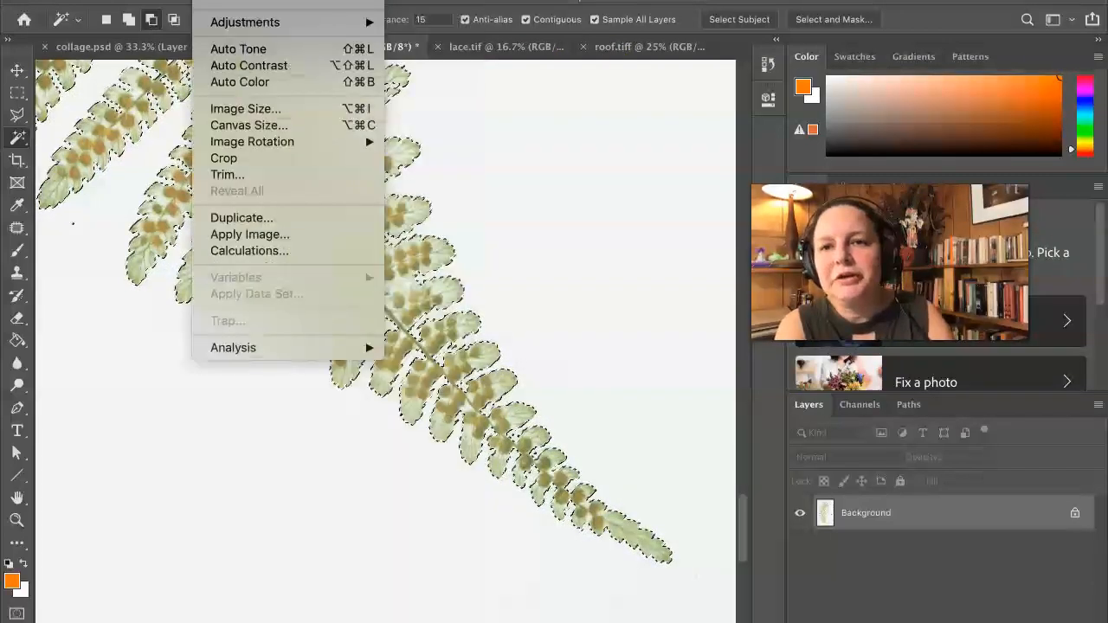
click(239, 108)
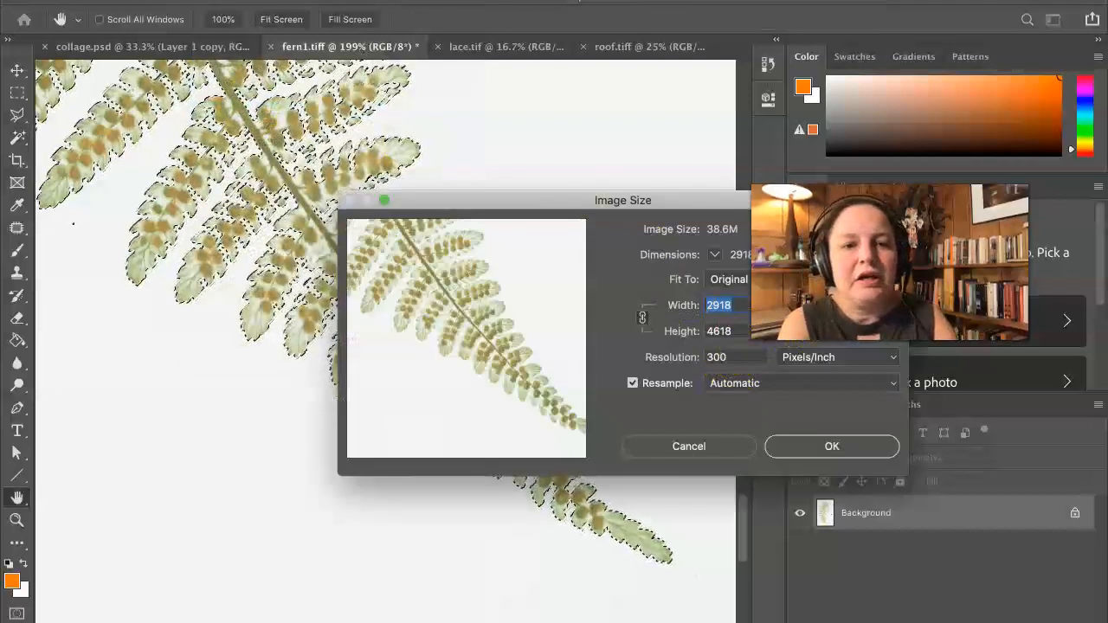
click(837, 304)
click(801, 319)
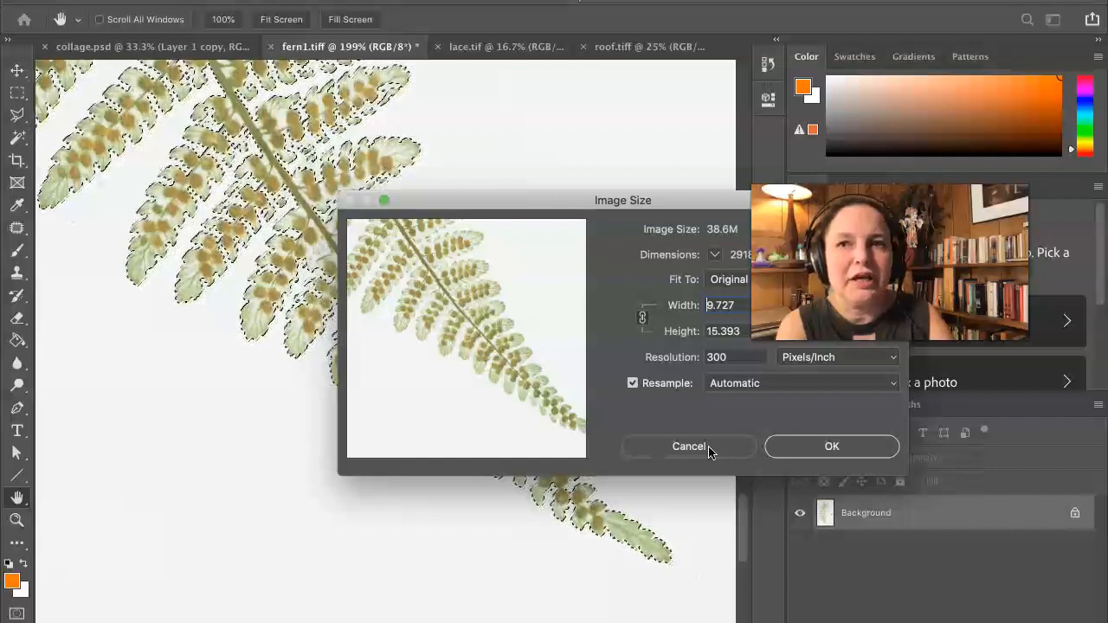
click(773, 448)
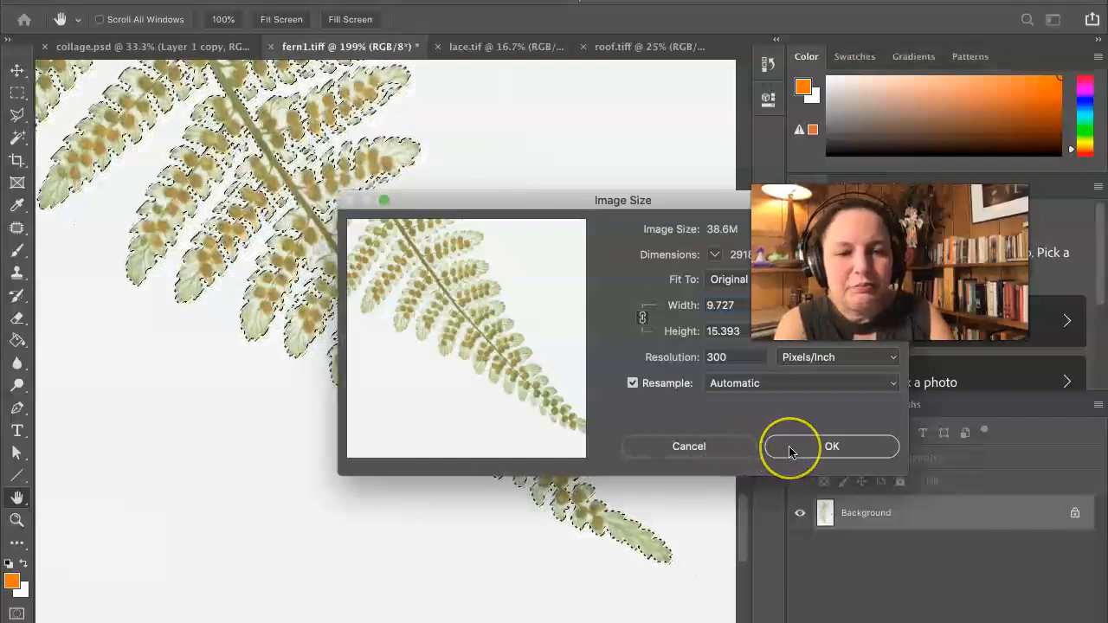
click(789, 449)
key(w)
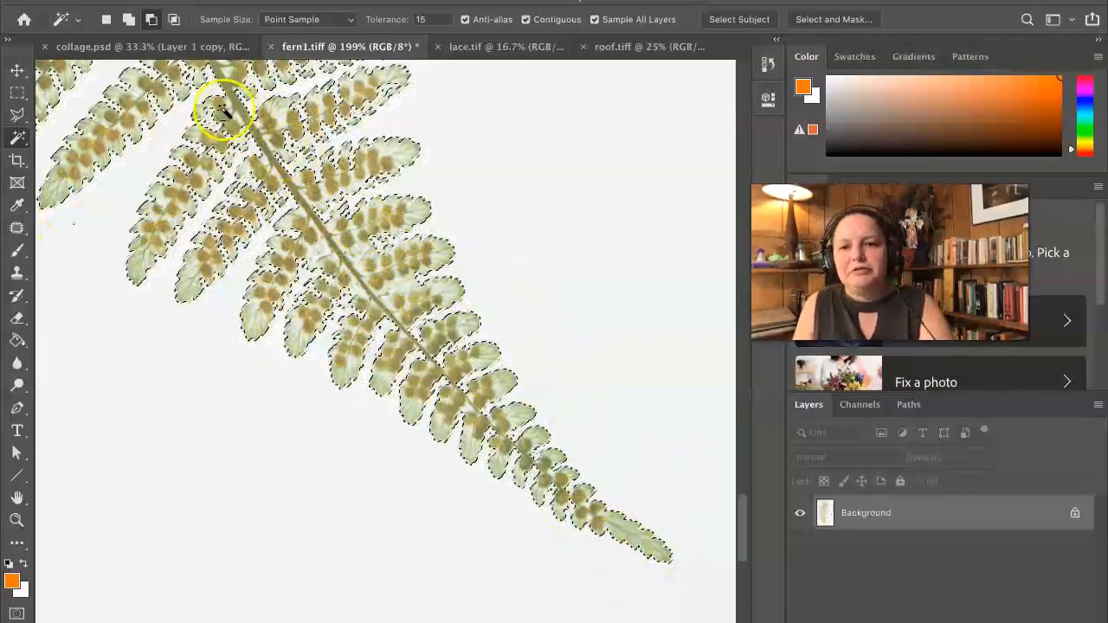
- Dab a magenta spot with a 130 px brush on the selected white background on each side of the fern's lower end
click(16, 249)
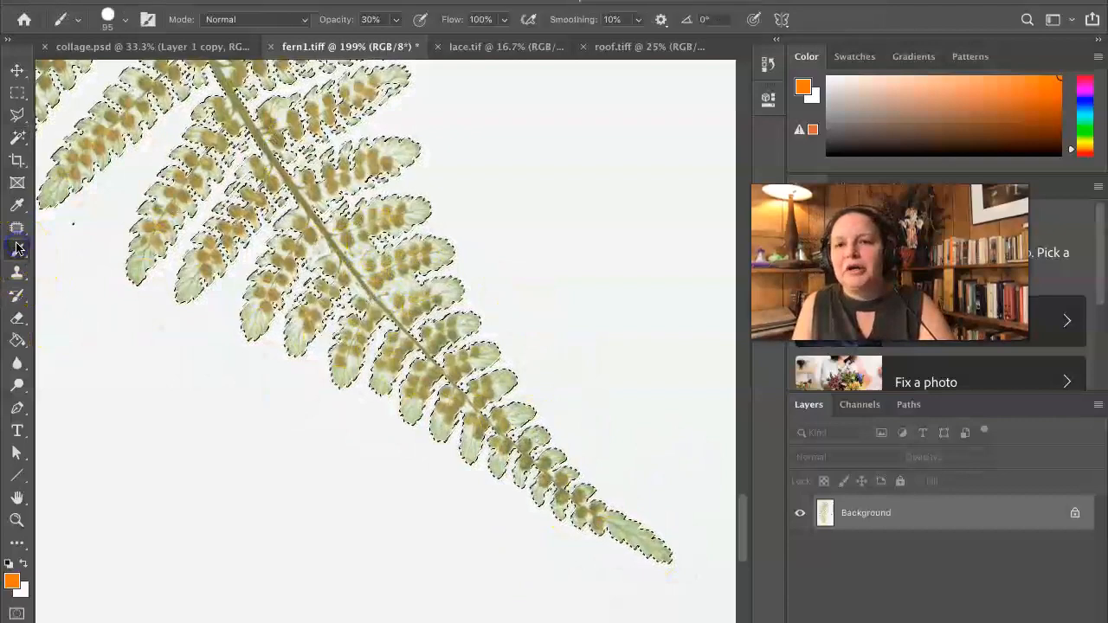
click(126, 21)
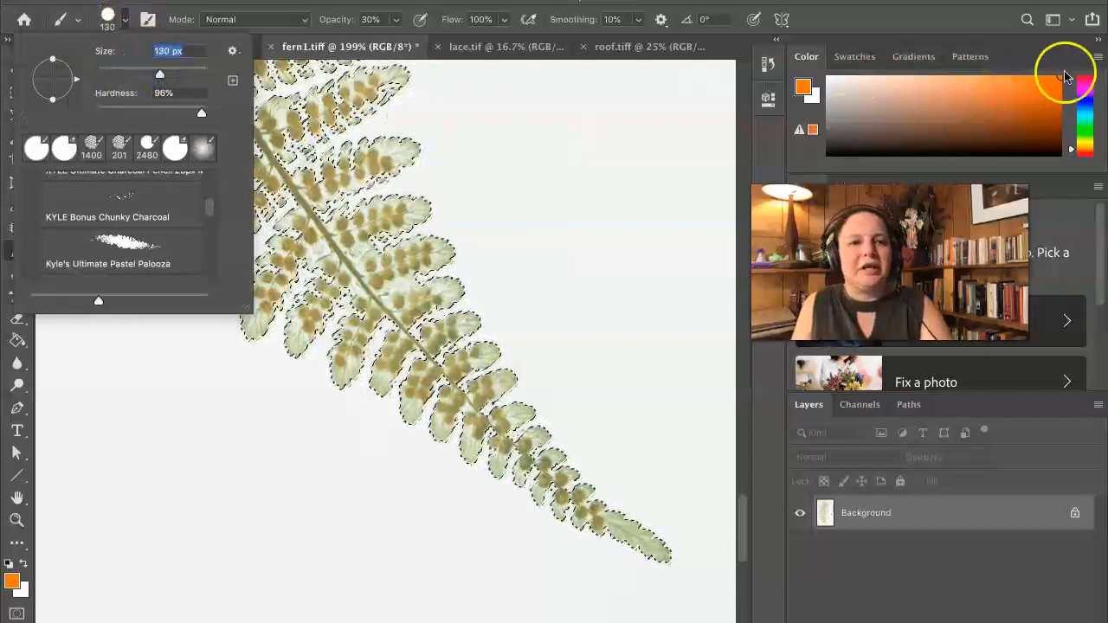
click(1088, 85)
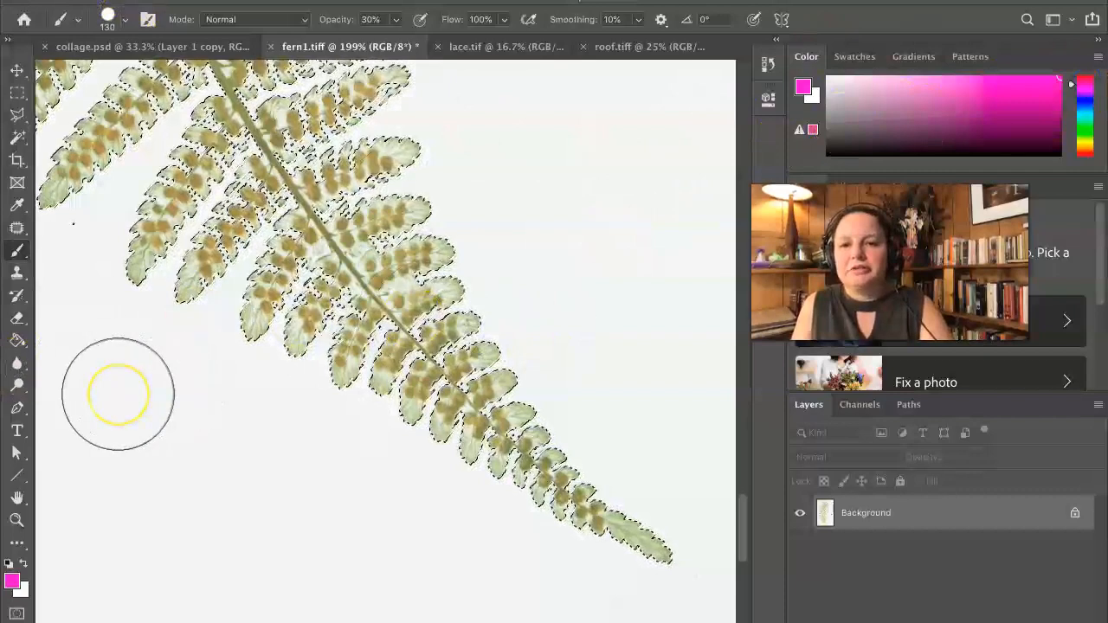
click(82, 404)
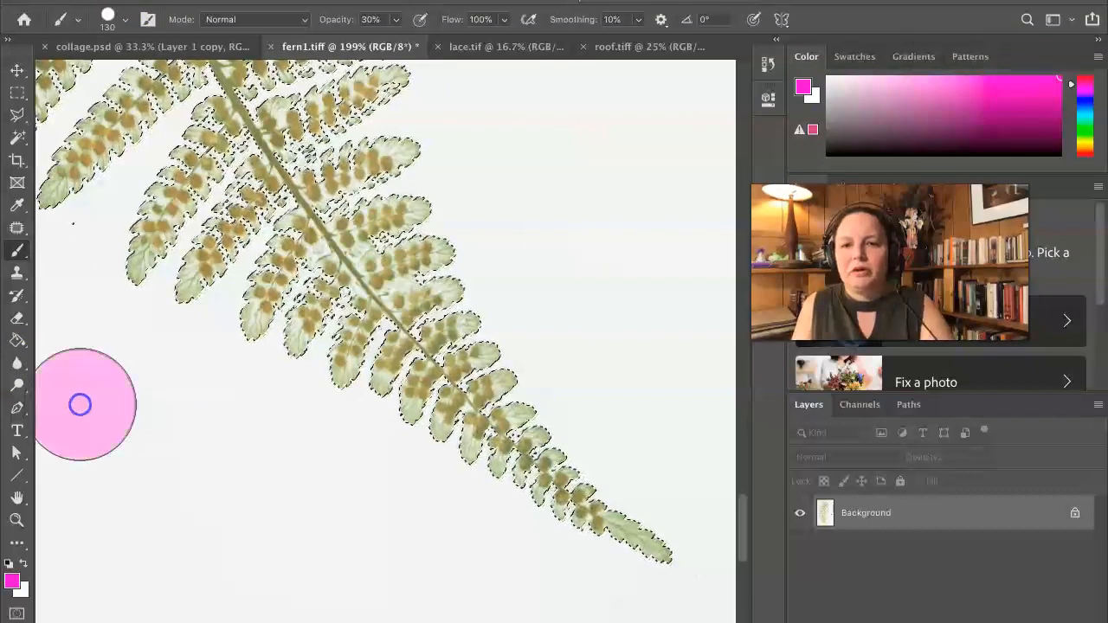
click(550, 182)
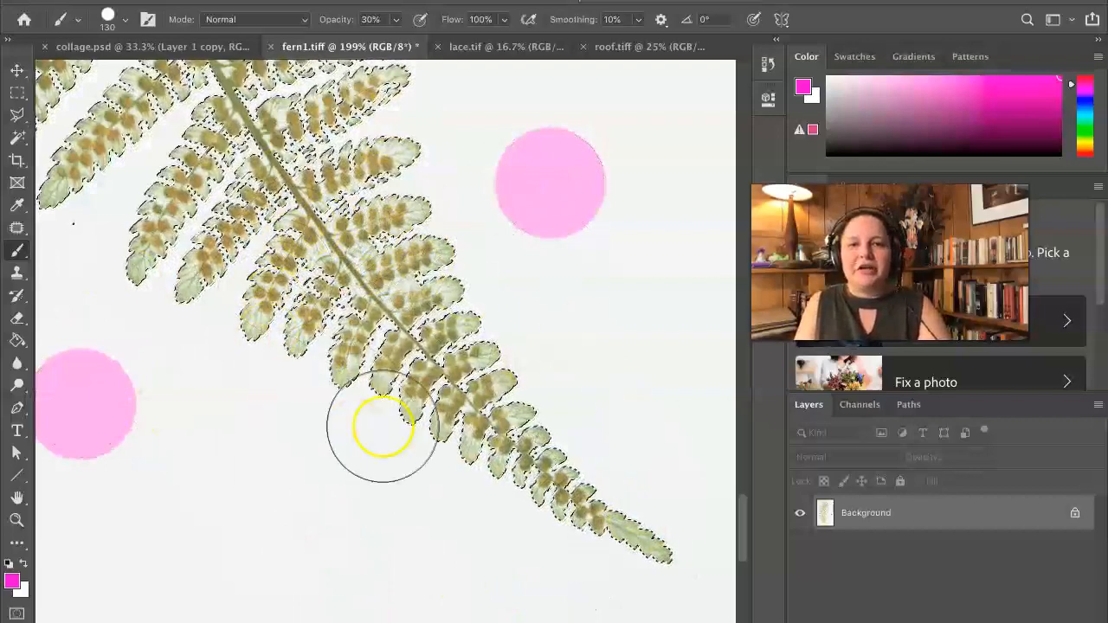
- Add a layer mask to the fern image that hides the selected white background
scroll(378, 244, down, 3)
scroll(378, 244, down, 5)
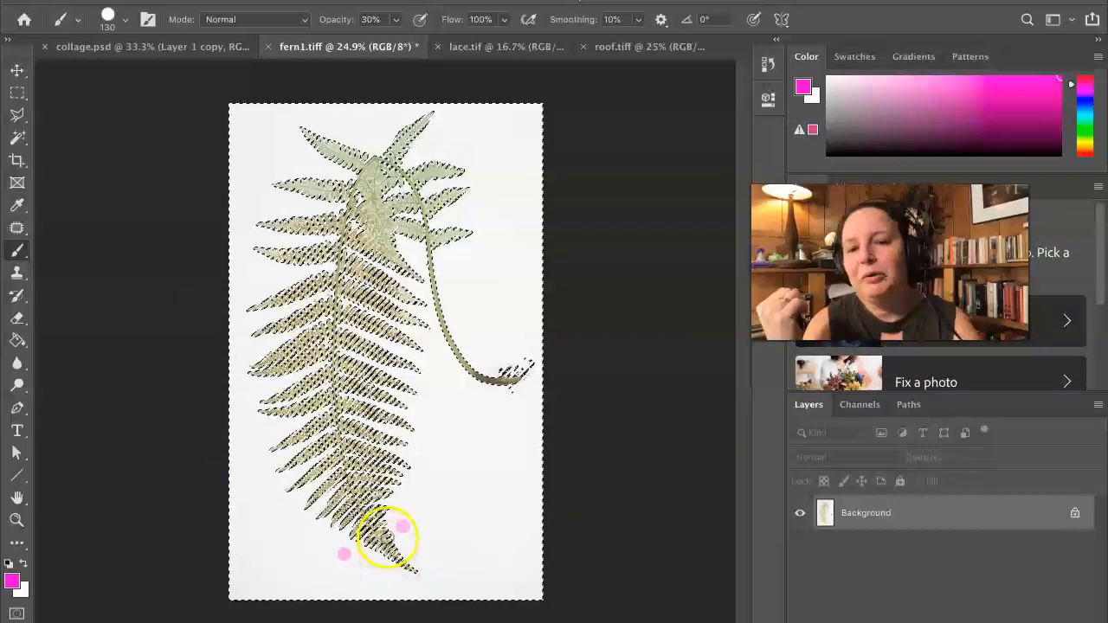
click(259, 1)
mouse_move(335, 258)
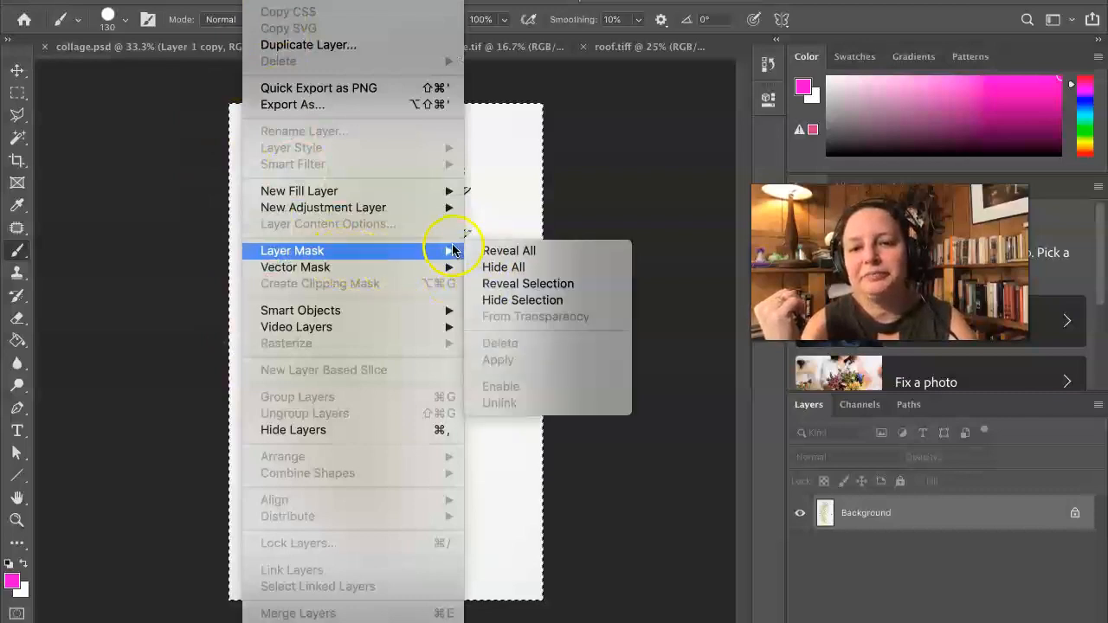
click(492, 300)
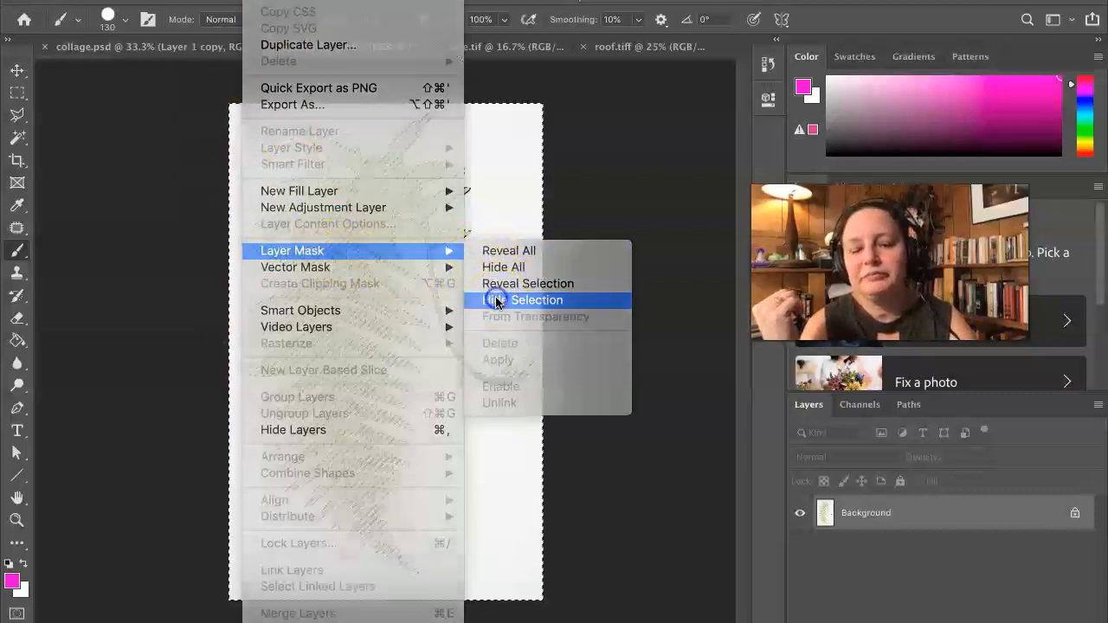
mouse_move(498, 305)
mouse_down()
mouse_move(519, 332)
mouse_move(517, 439)
mouse_move(457, 496)
mouse_up()
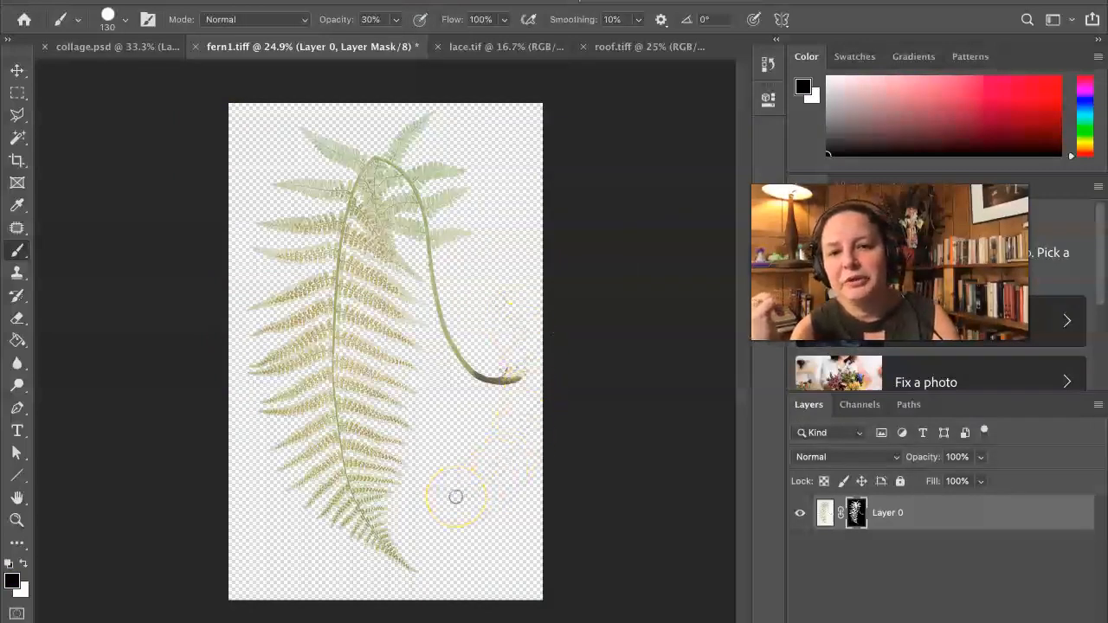
mouse_move(459, 496)
mouse_down()
mouse_move(554, 552)
mouse_move(593, 530)
mouse_move(379, 554)
mouse_up()
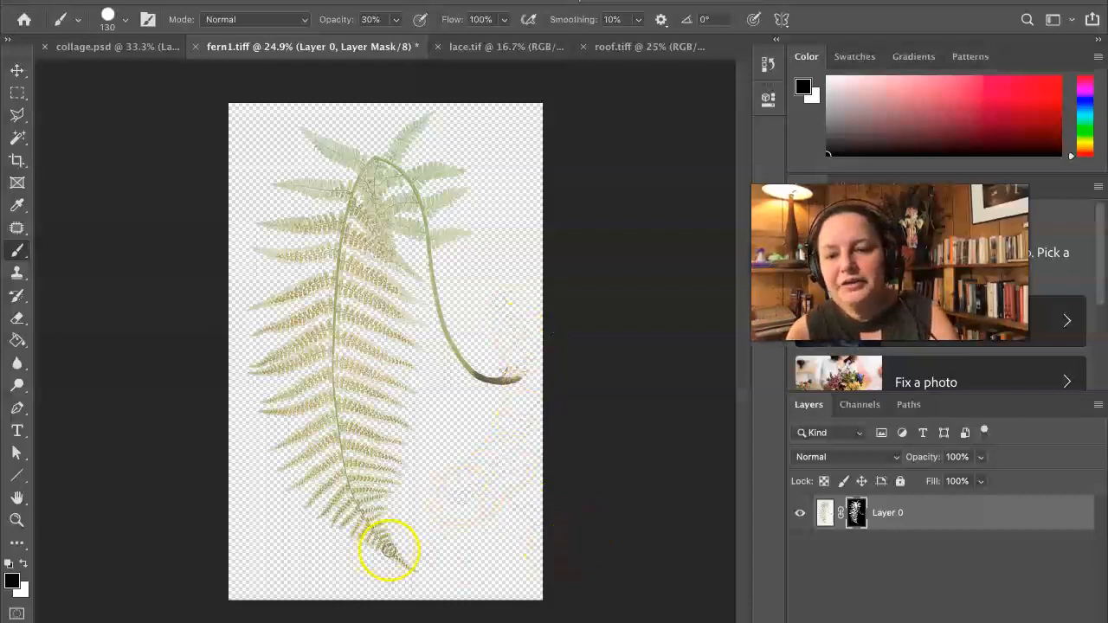
- Examine the masked edges of the fern's lower leaflets and tip up close, and return to the whole frond
key(super+plus)
key(super+plus)
scroll(399, 509, down, 5)
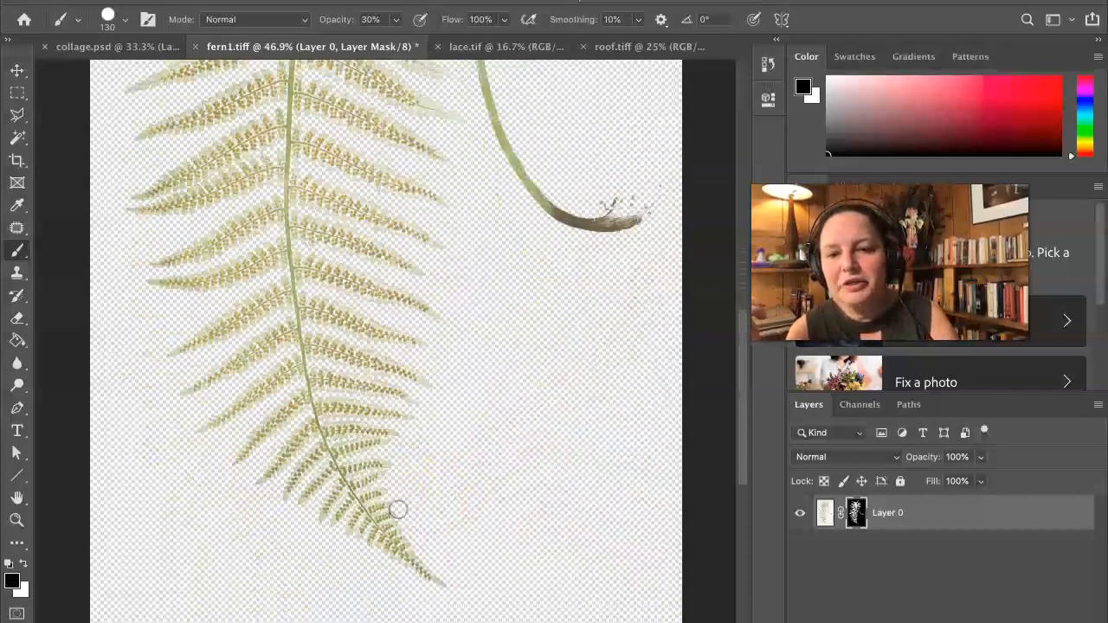
scroll(367, 486, up, 1)
key(super+plus)
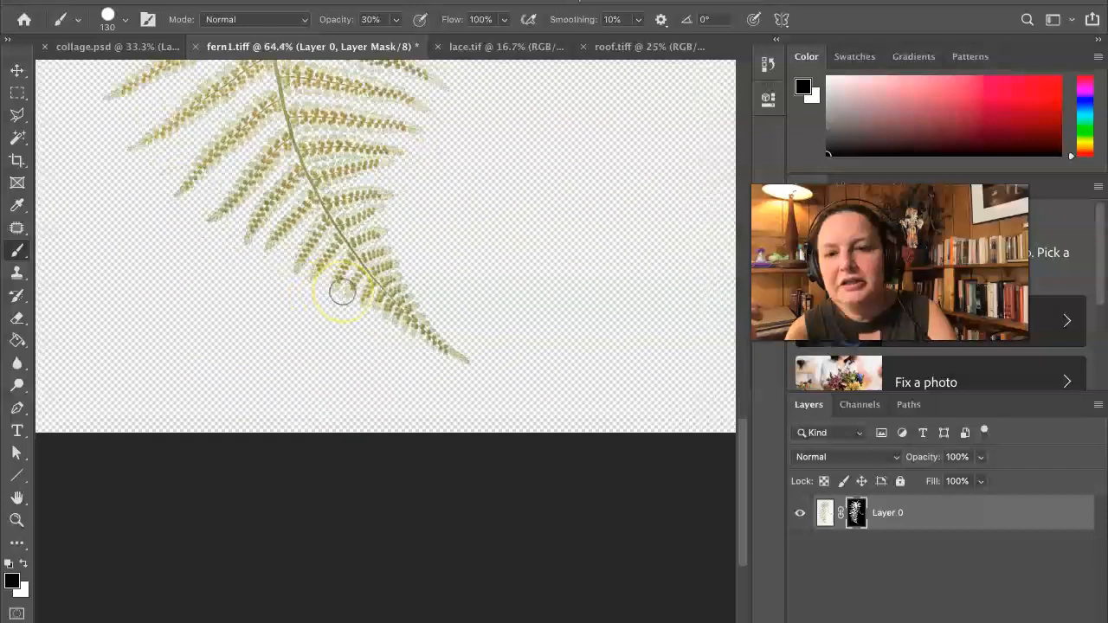
key(super+plus)
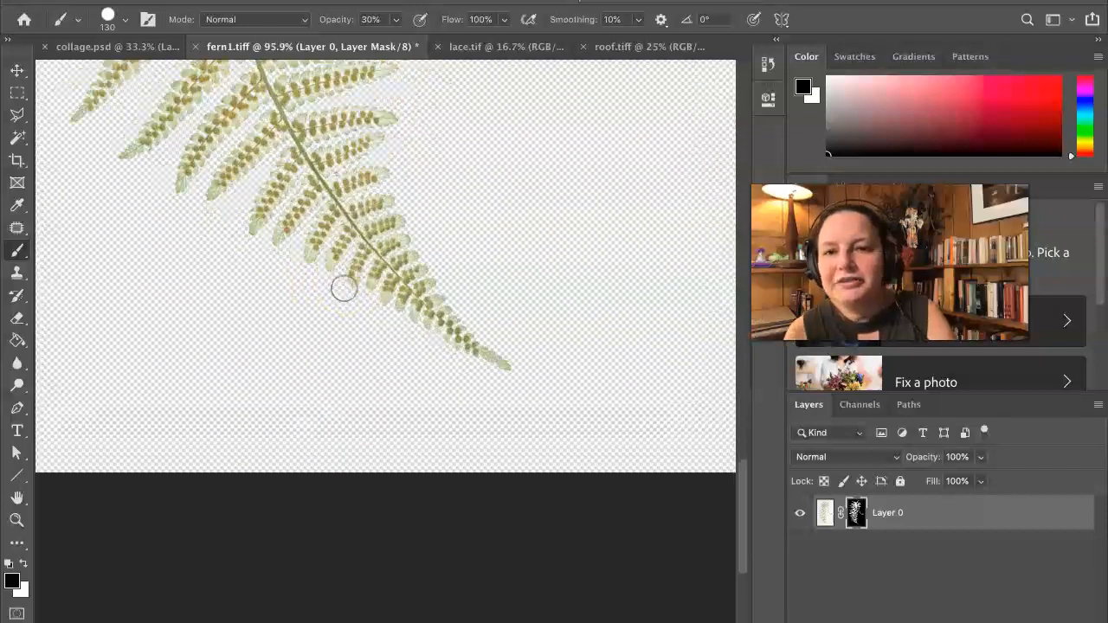
scroll(330, 342, down, 5)
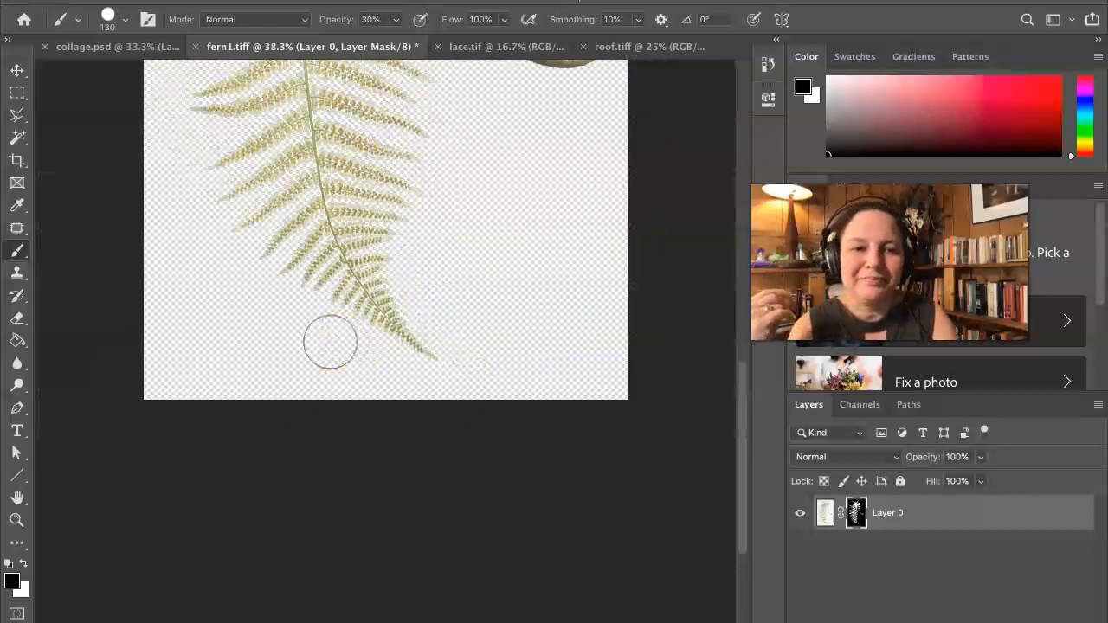
click(325, 357)
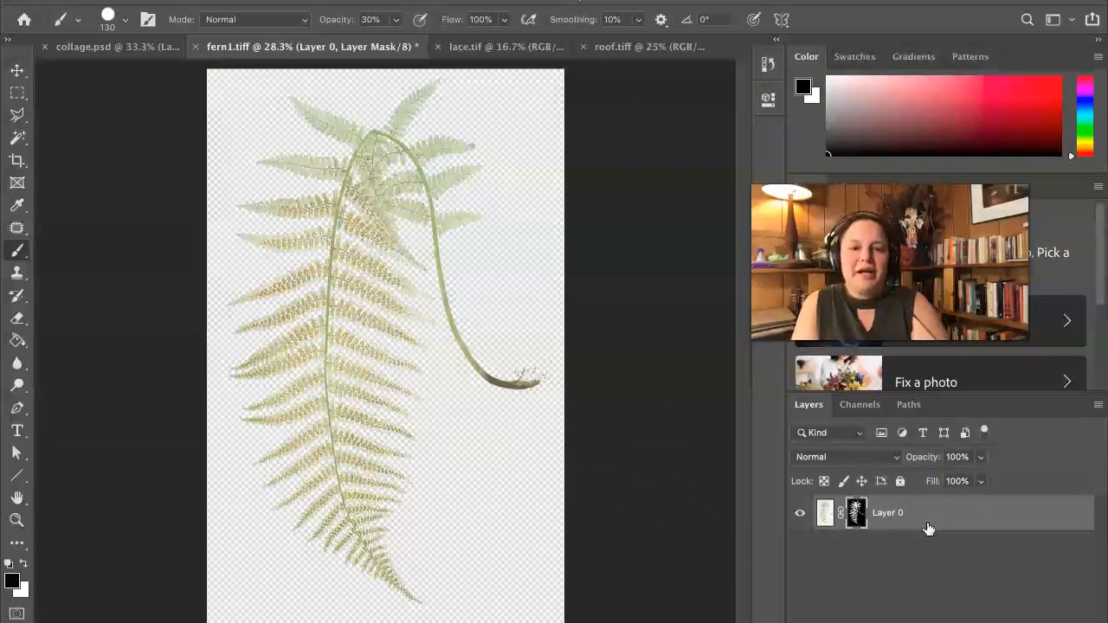
- Copy the masked fern layer from fern1.tiff into the collage.psd document
drag(923, 514, 537, 402)
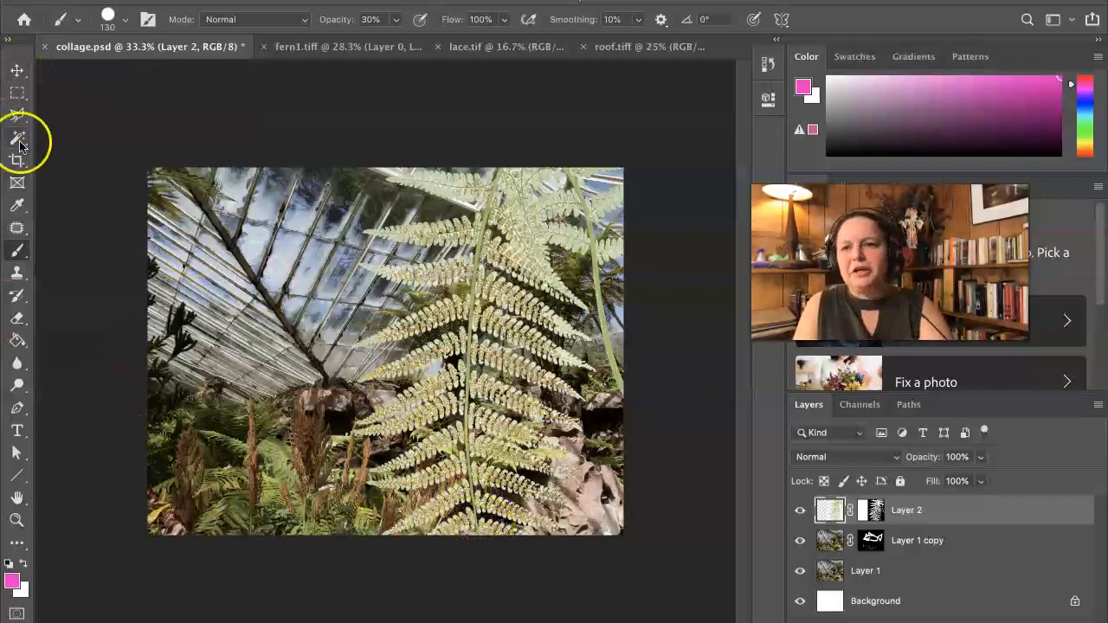
- Scale the fern layer proportionally to about 50% and move it just right of the middle of the collage
click(16, 70)
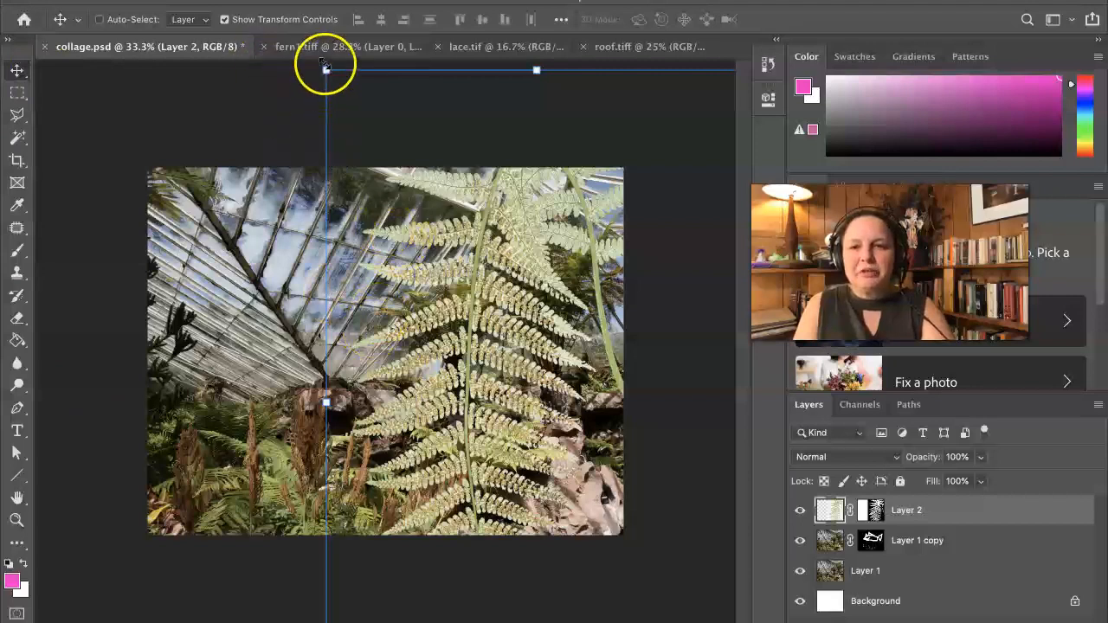
drag(326, 69, 531, 407)
drag(611, 517, 426, 307)
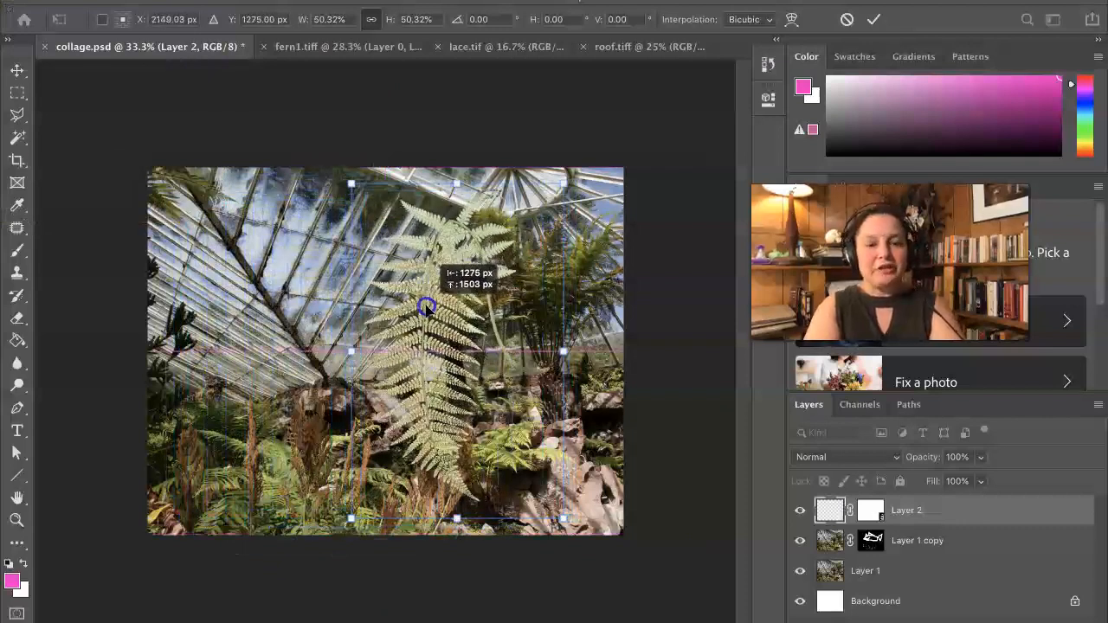
drag(426, 307, 427, 307)
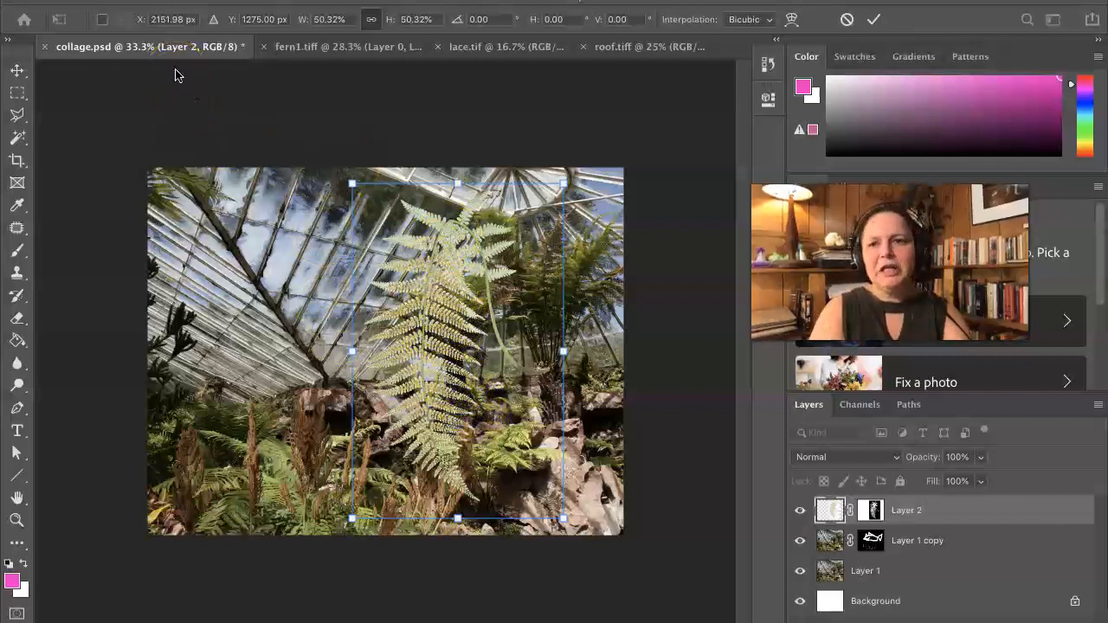
- Set the fern's horizontal reference position to 1000 px and apply the transform
click(170, 20)
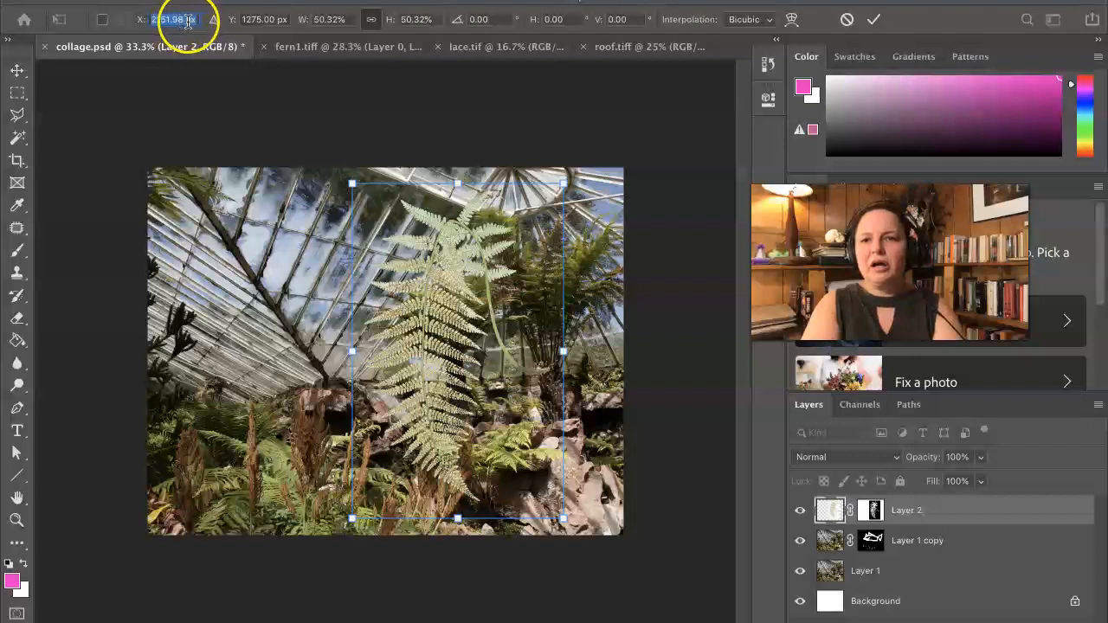
mouse_move(185, 19)
mouse_down()
mouse_move(153, 16)
mouse_move(172, 23)
mouse_up()
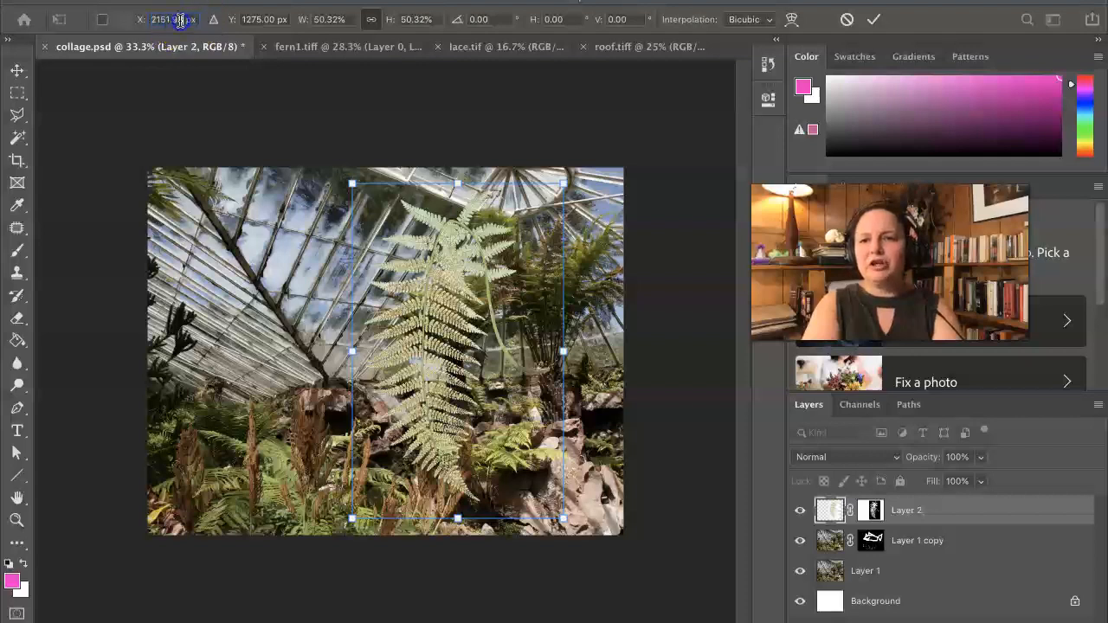
text(1000)
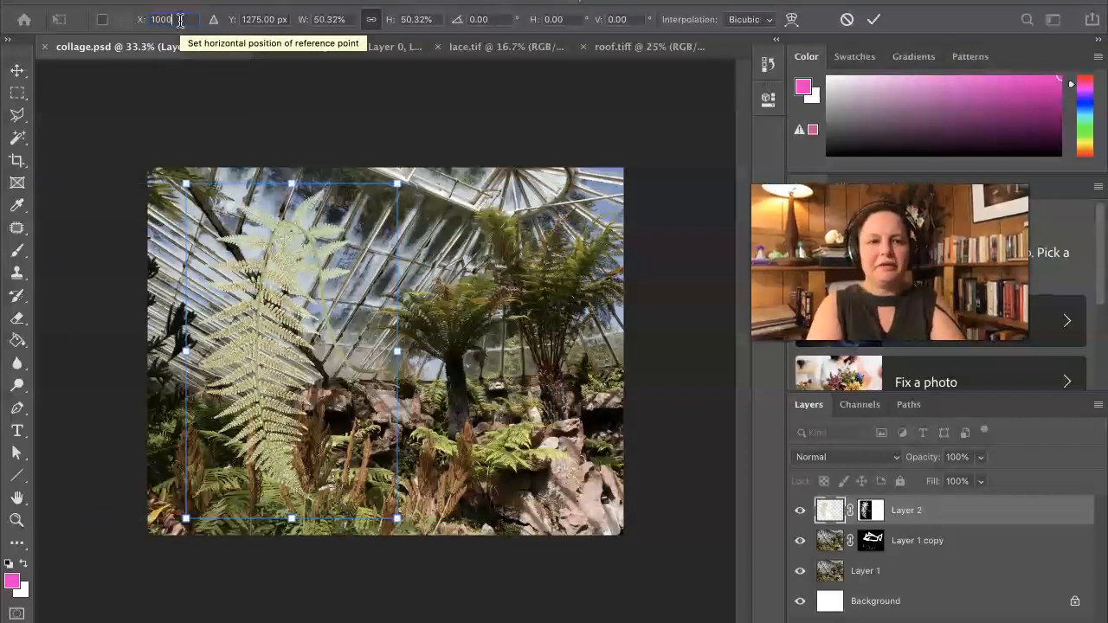
click(175, 19)
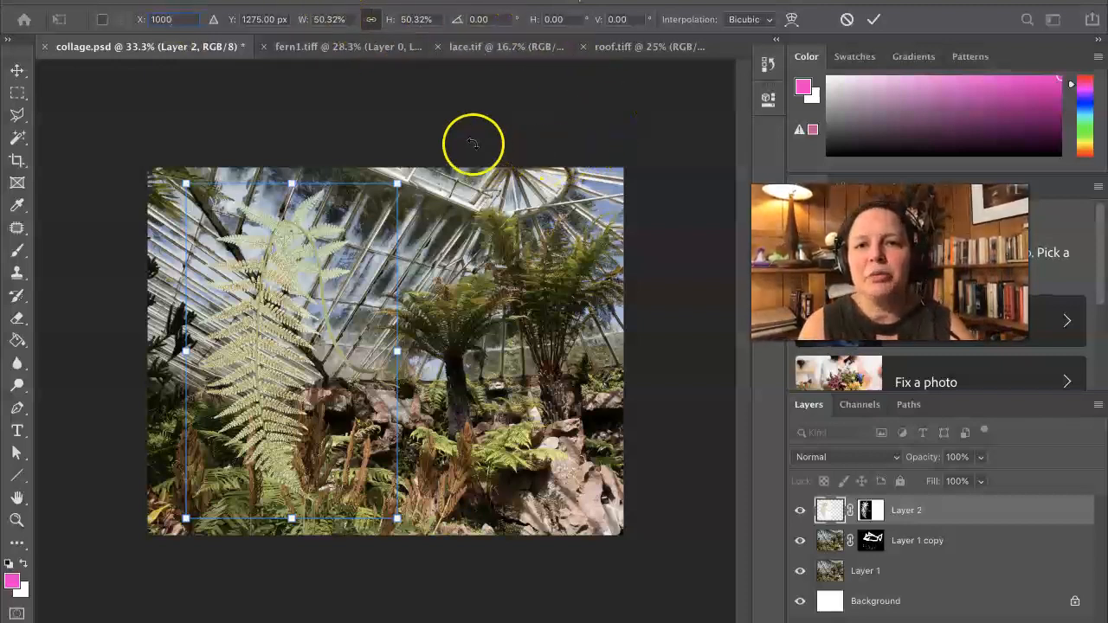
click(372, 19)
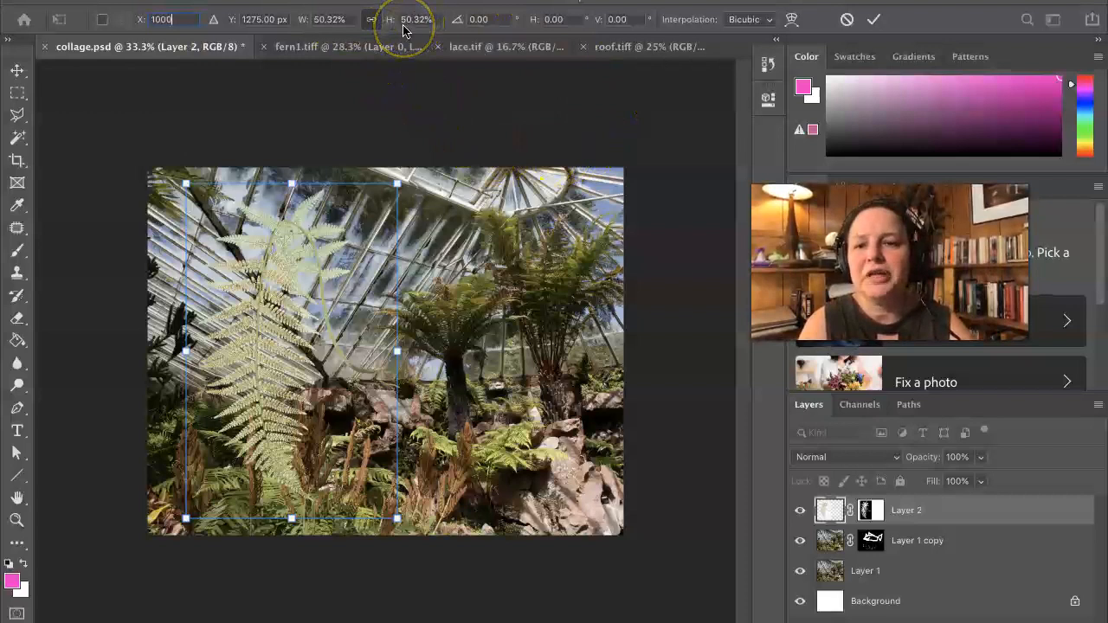
click(874, 19)
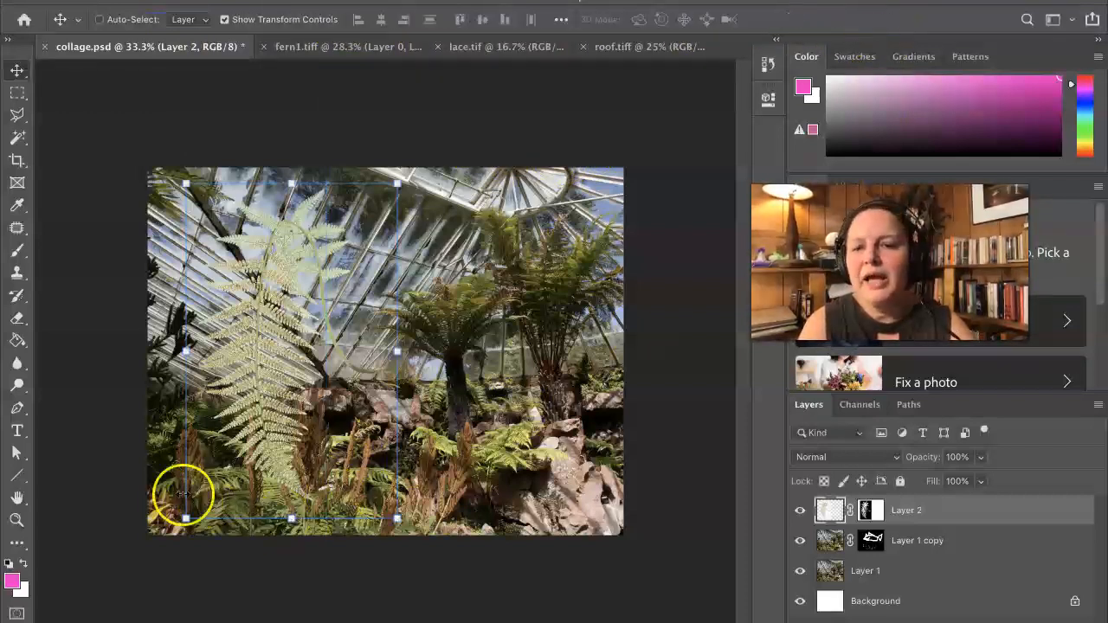
- Move the fern slightly further left in the collage and turn off Show Transform Controls
mouse_move(255, 346)
mouse_down()
mouse_move(292, 304)
mouse_move(269, 358)
mouse_move(248, 351)
mouse_up()
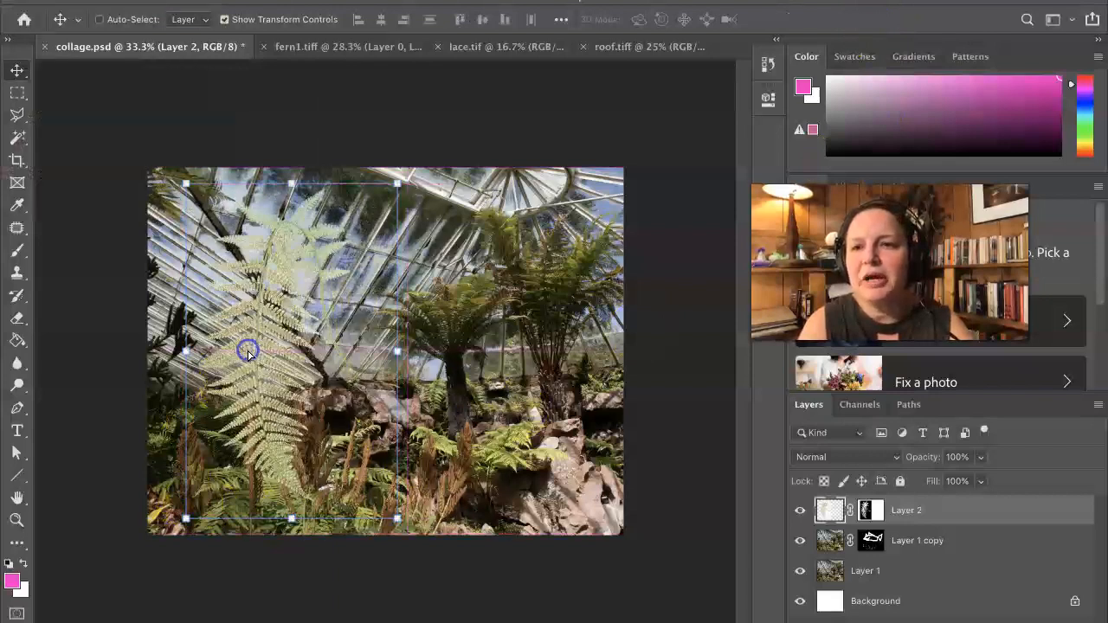
click(225, 19)
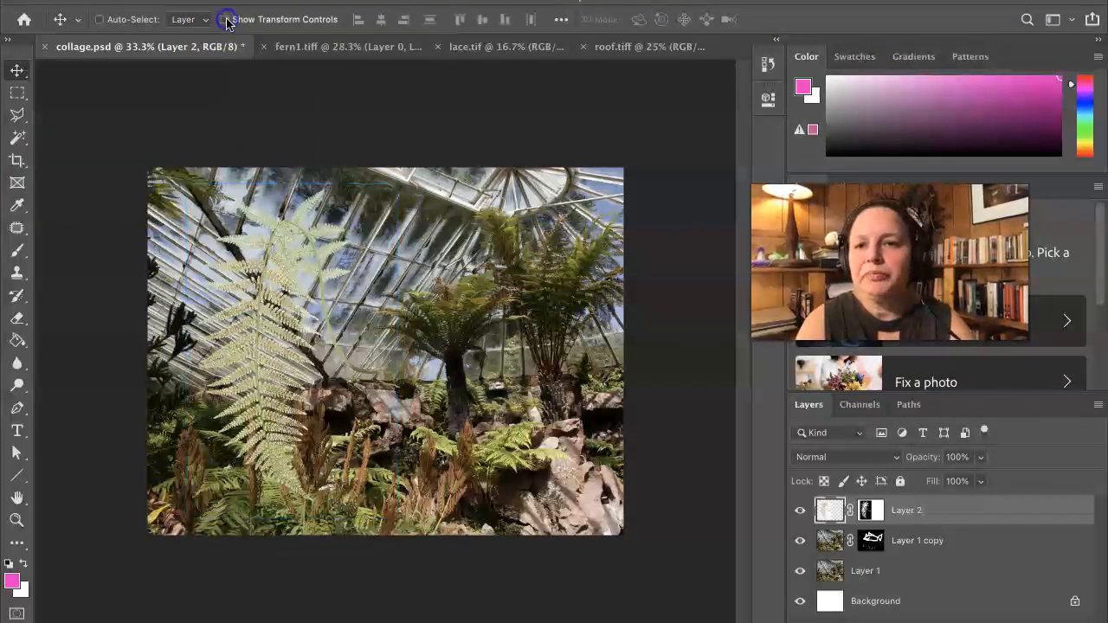
mouse_move(264, 372)
mouse_down()
mouse_move(268, 390)
mouse_move(263, 364)
mouse_move(251, 364)
mouse_up()
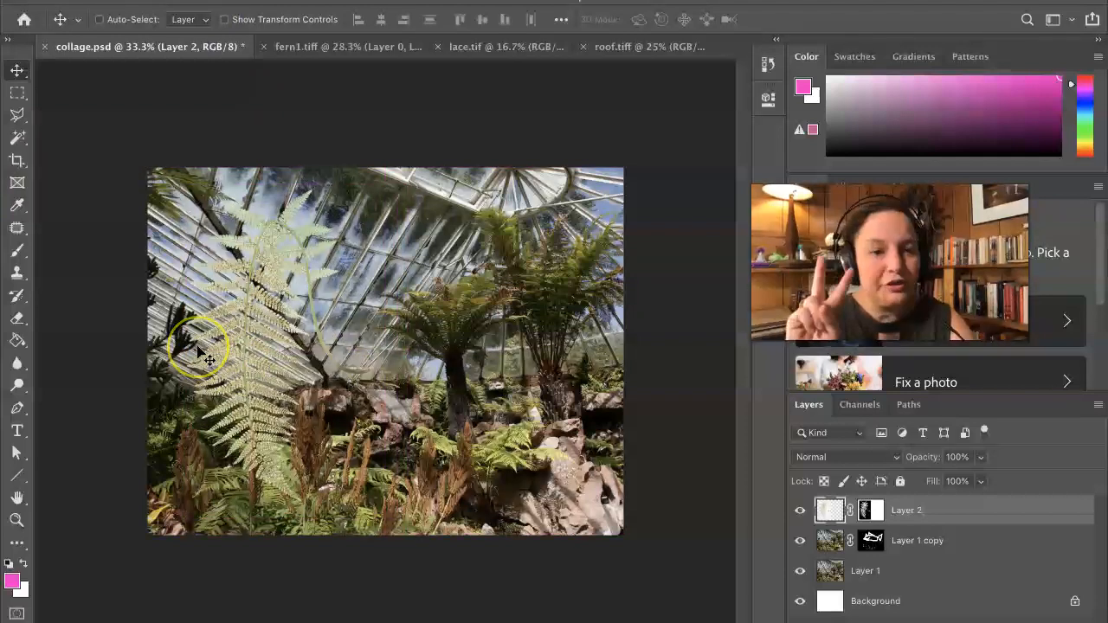
click(225, 20)
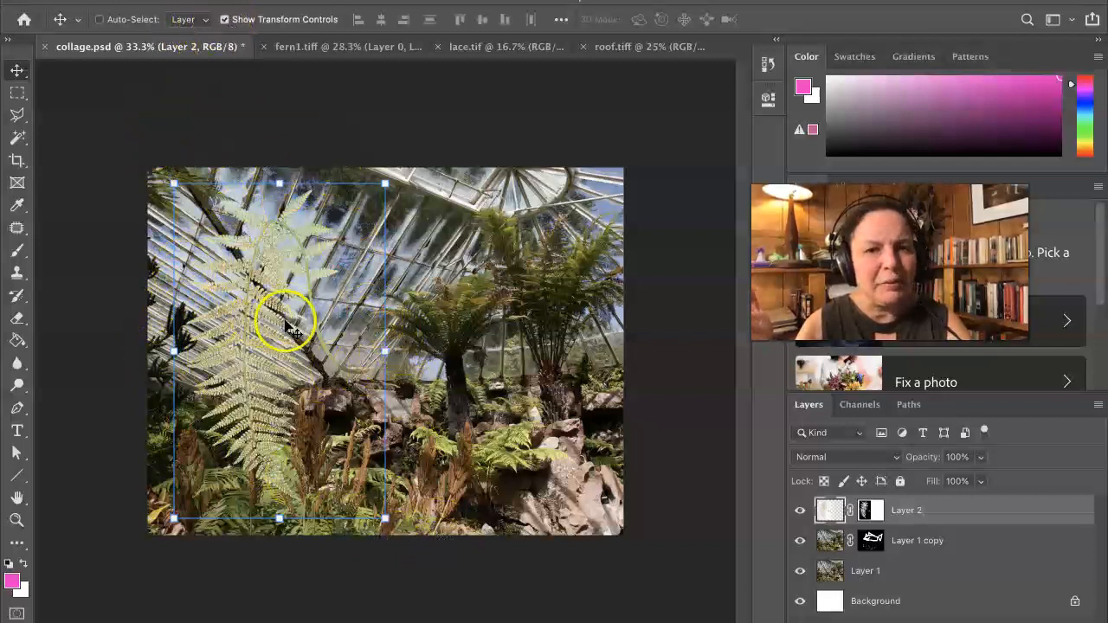
click(224, 19)
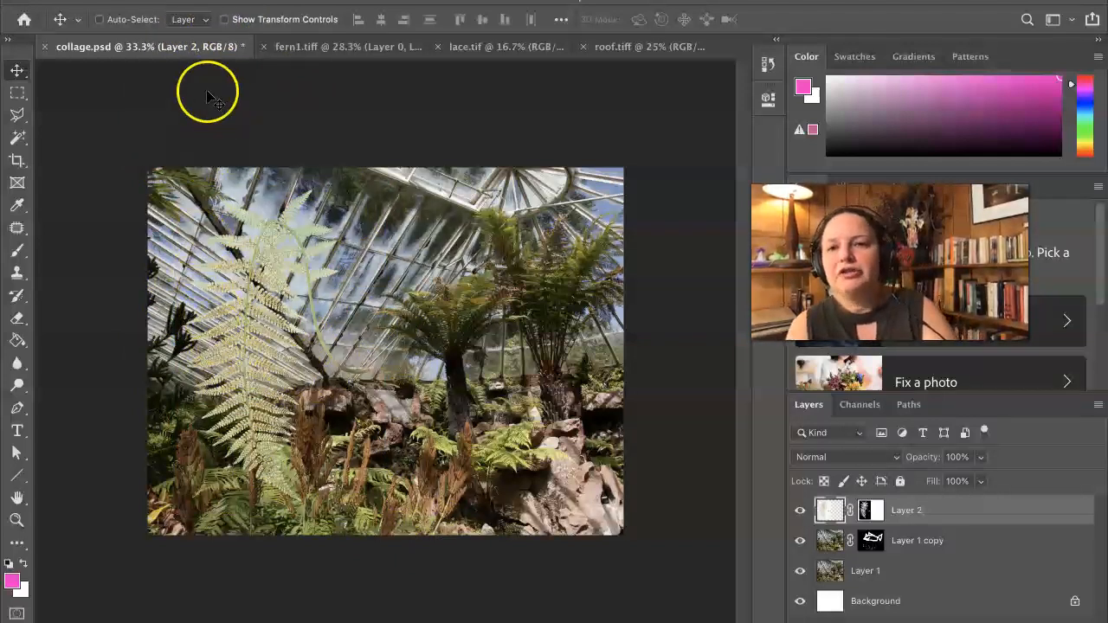
click(186, 0)
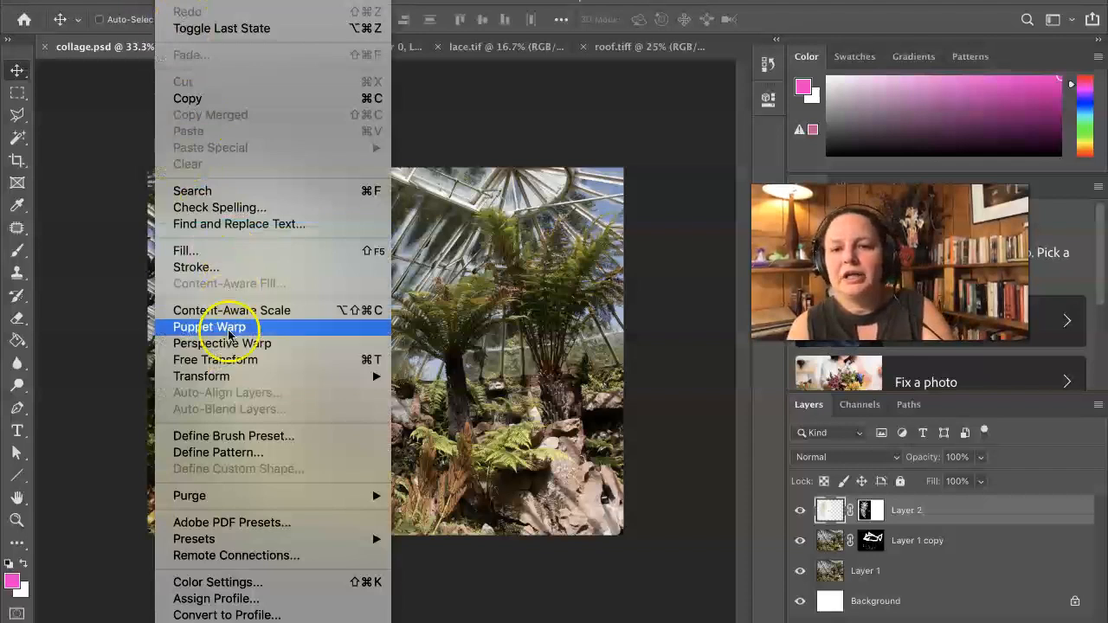
mouse_move(217, 375)
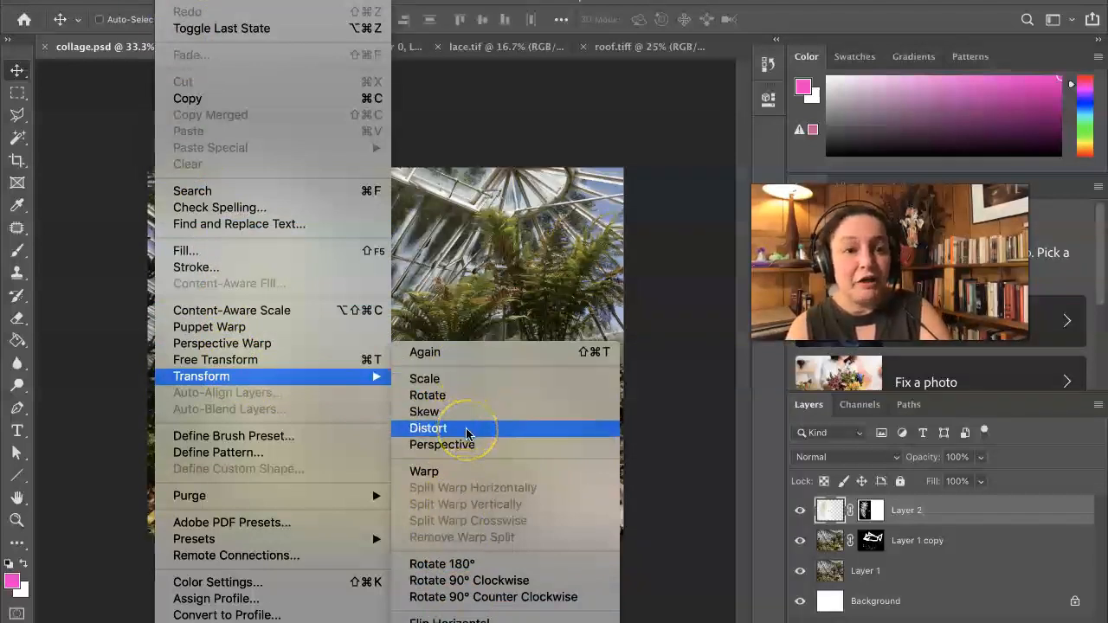
click(925, 512)
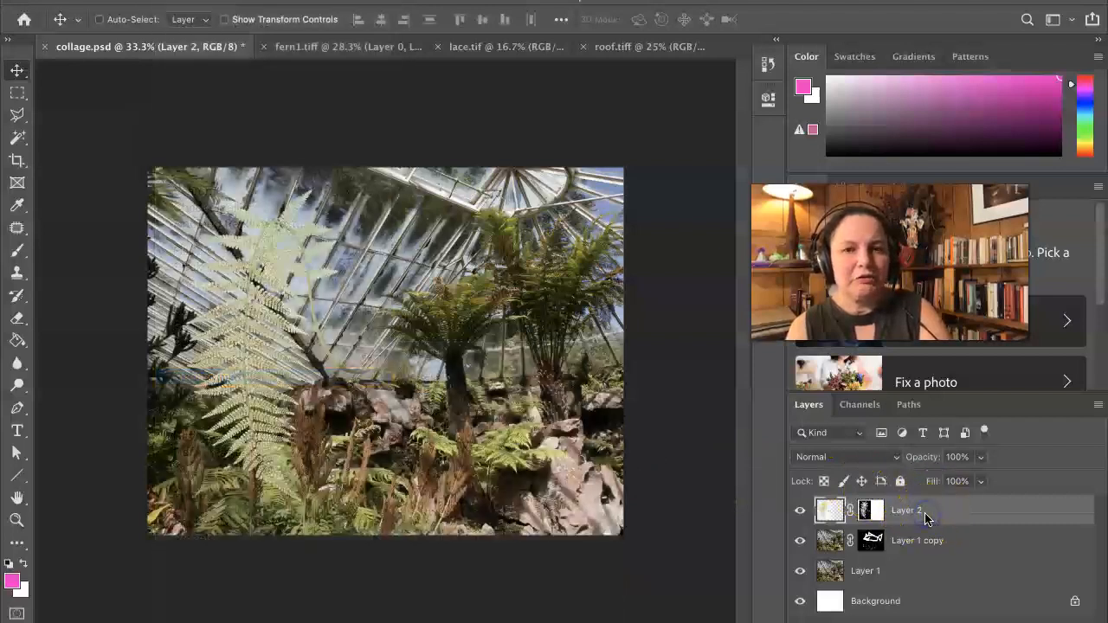
- Scale the fern layer proportionally to about 79% toward its lower-left corner and apply the transform
click(182, 2)
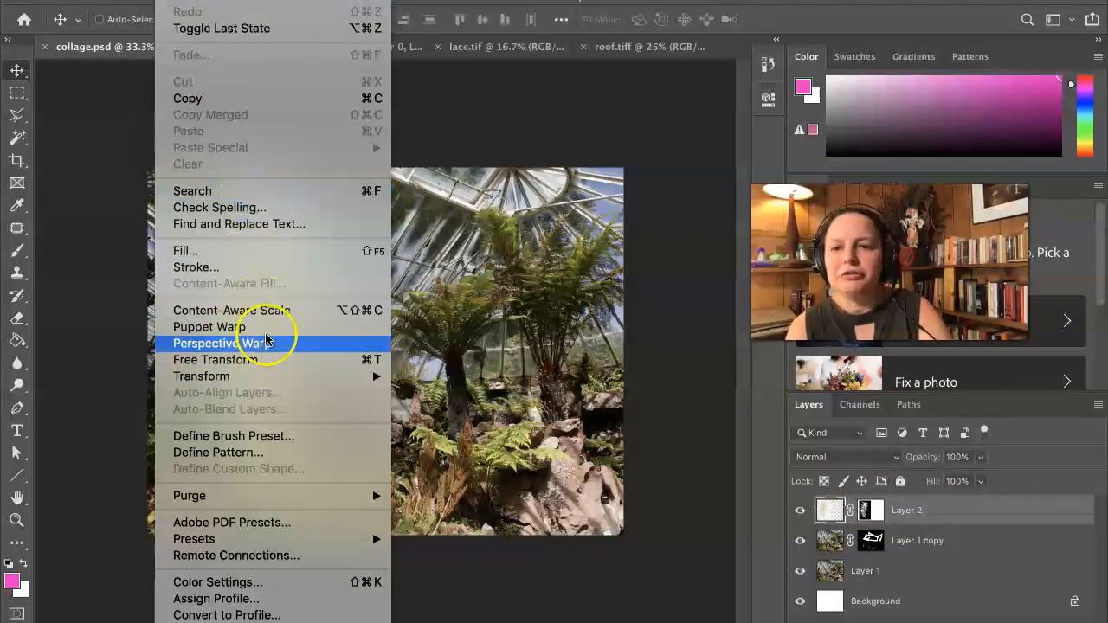
mouse_move(268, 381)
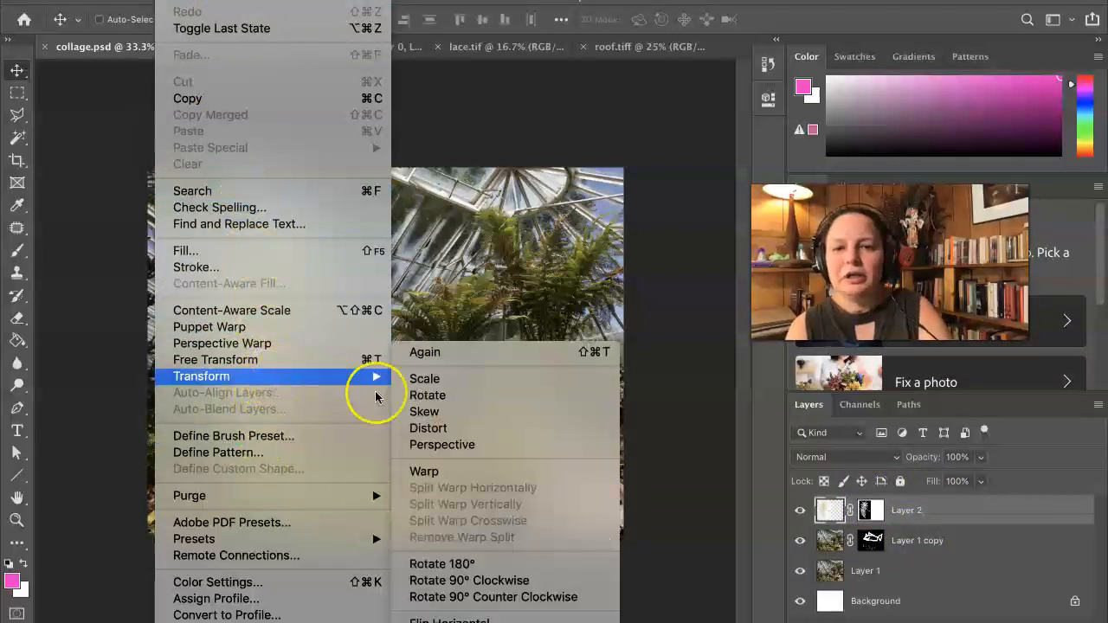
mouse_move(375, 379)
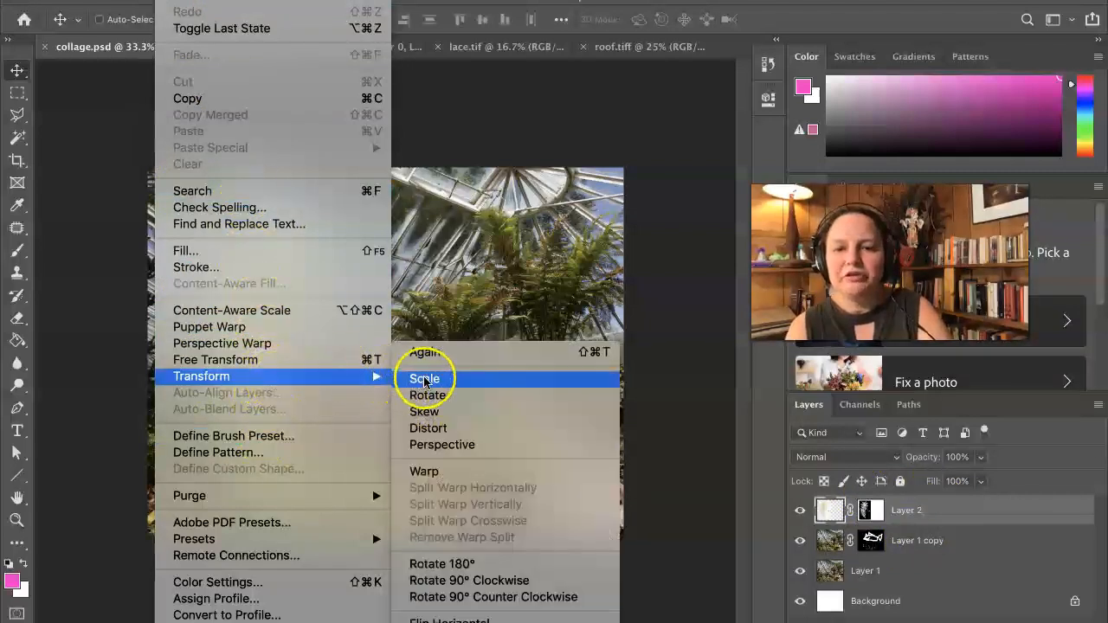
click(425, 380)
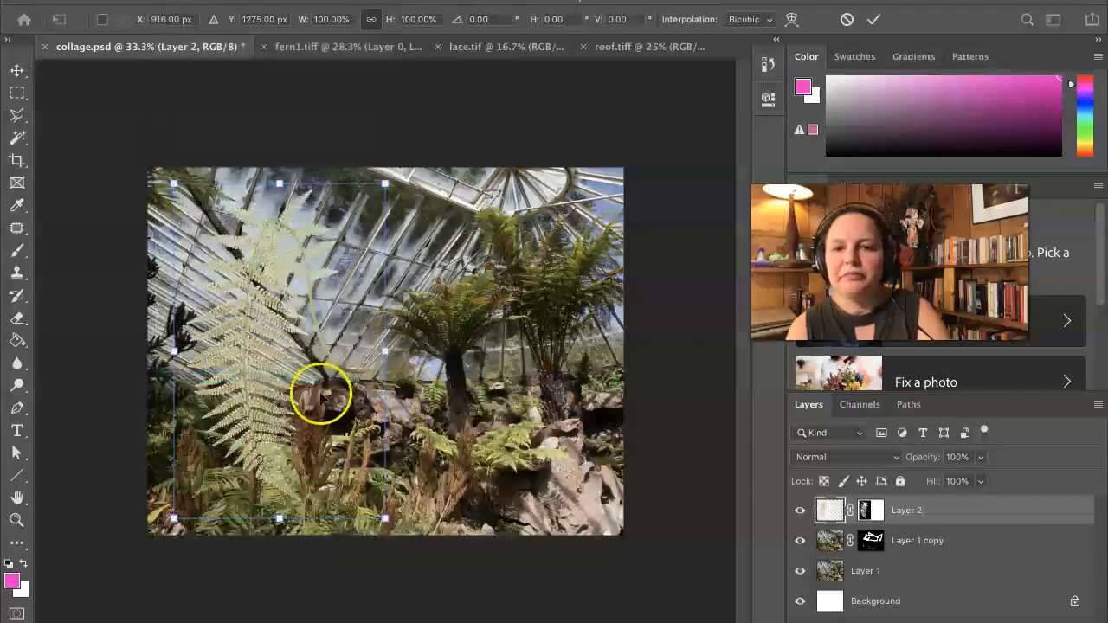
drag(387, 185, 336, 249)
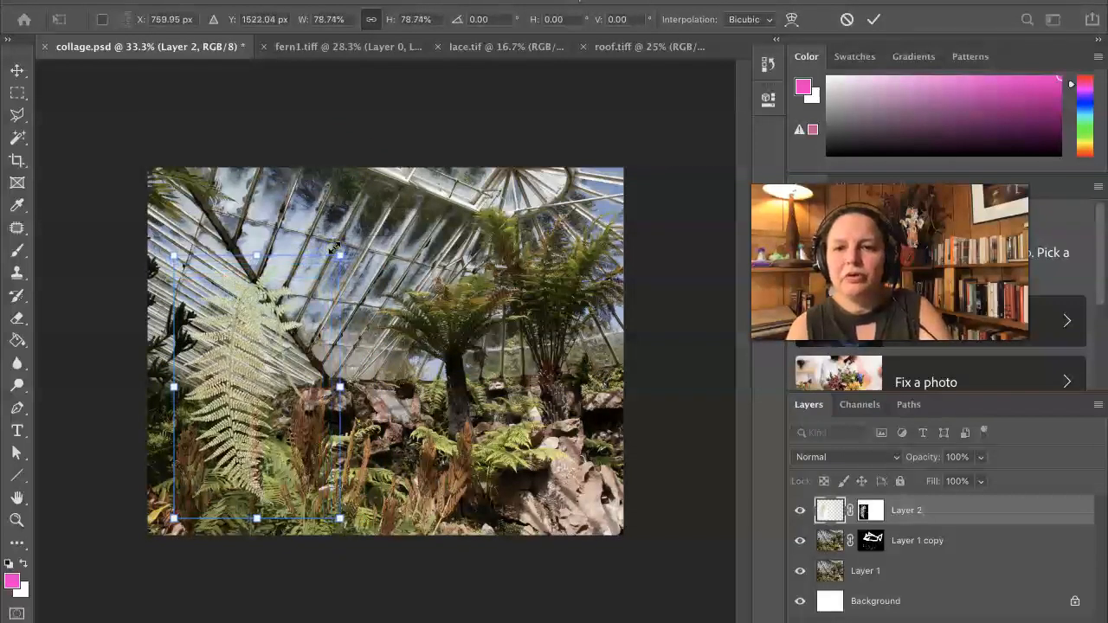
click(874, 19)
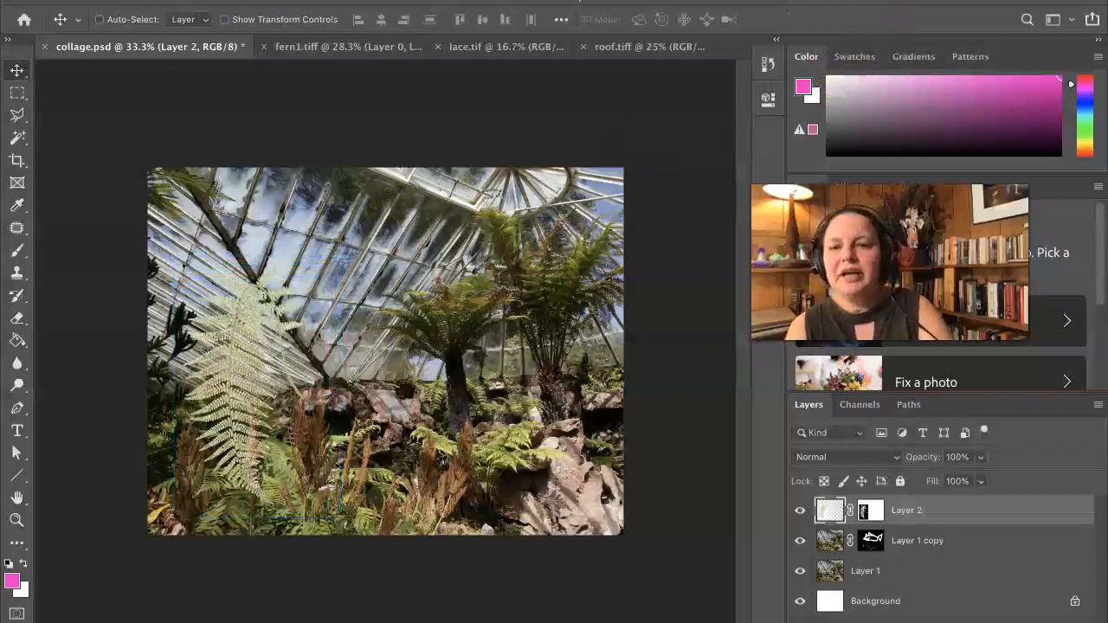
click(171, 2)
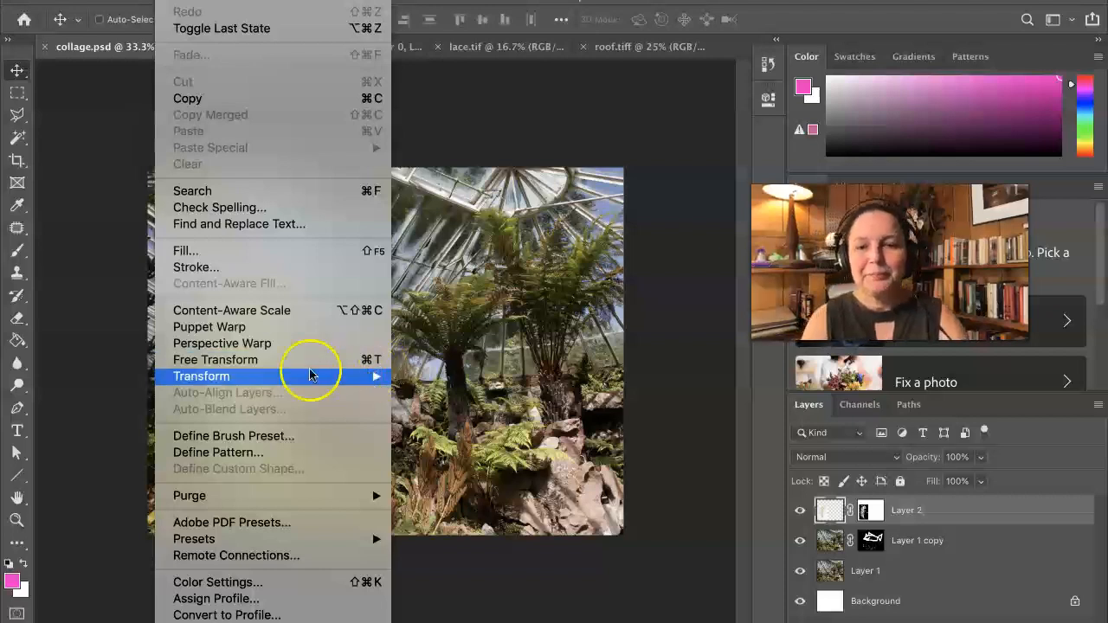
click(84, 115)
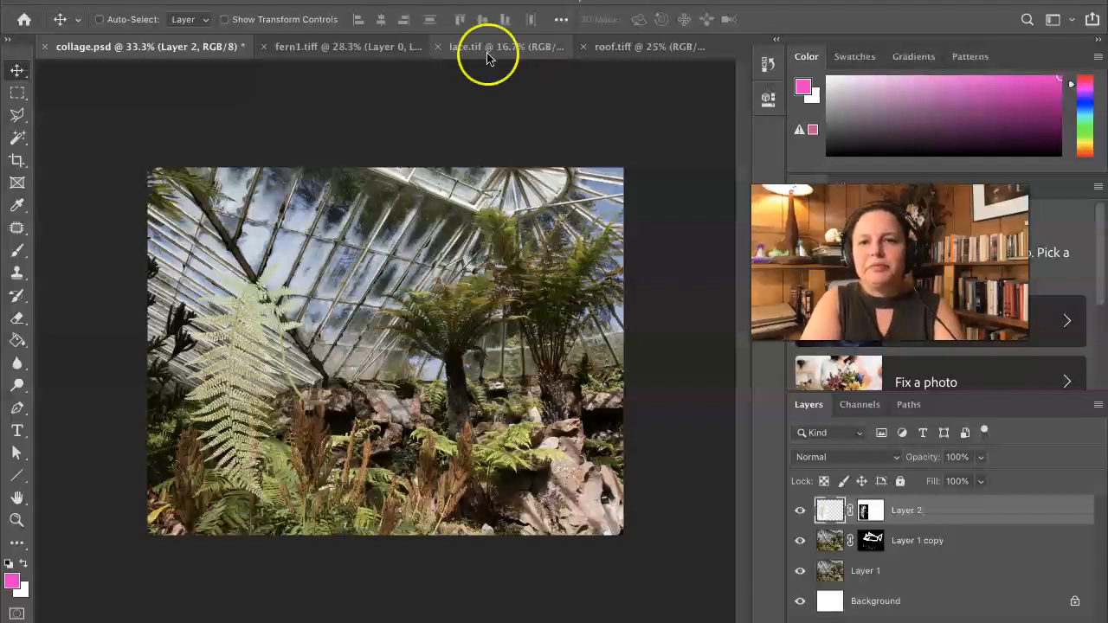
- Close fern1.tiff without saving its changes
click(313, 48)
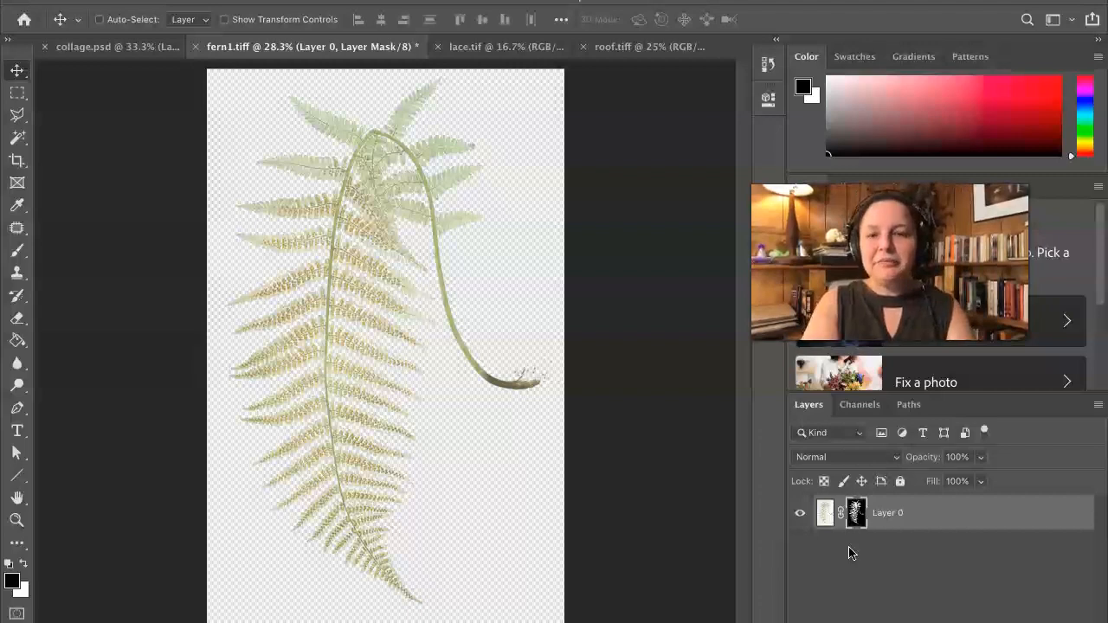
click(195, 48)
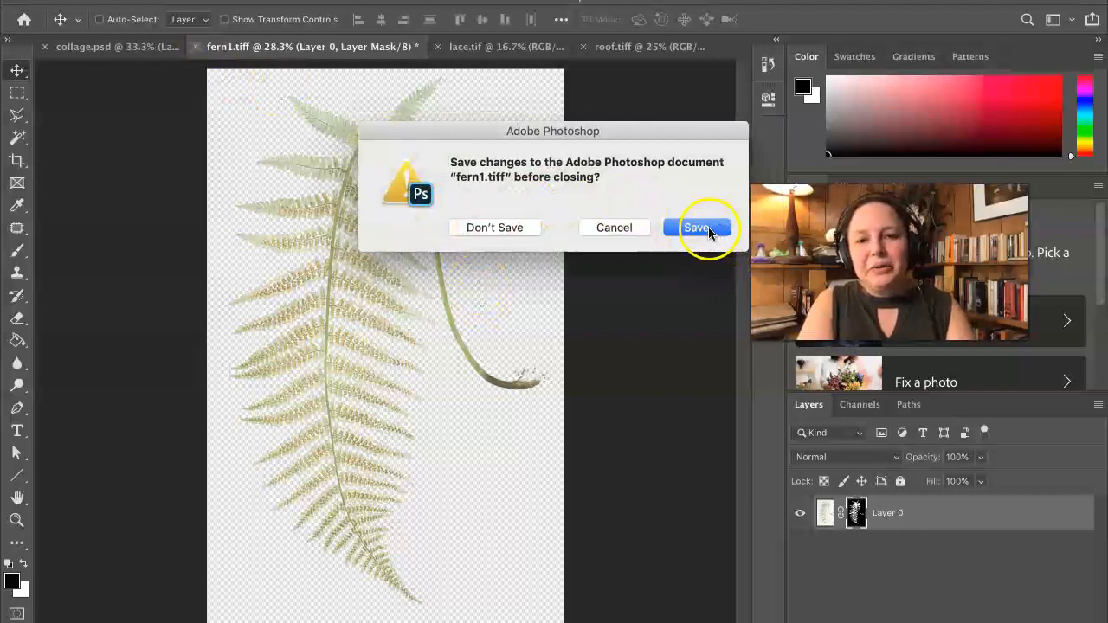
click(520, 228)
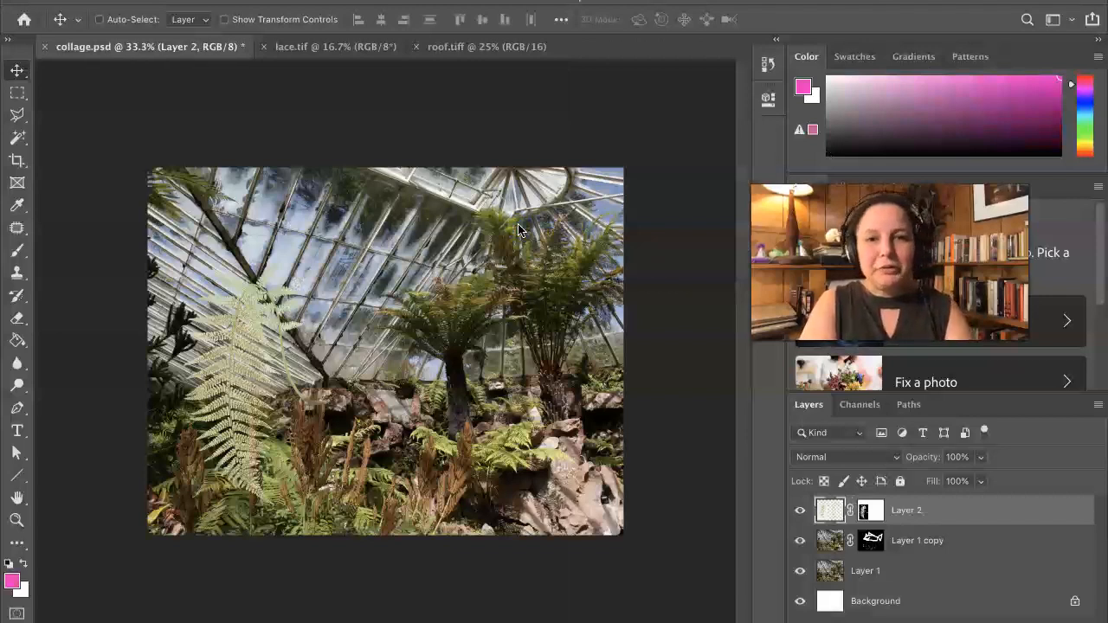
- Examine the lace in lace.tif up close, including its open threads, the pale background and the adjoining white fabric
click(334, 47)
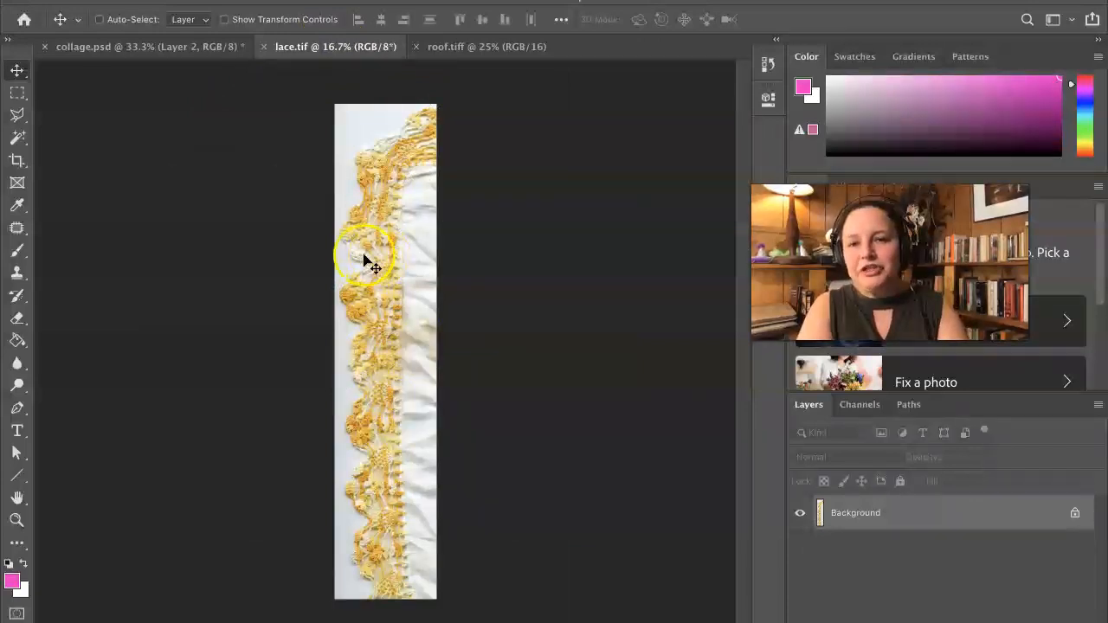
scroll(353, 251, up, 1)
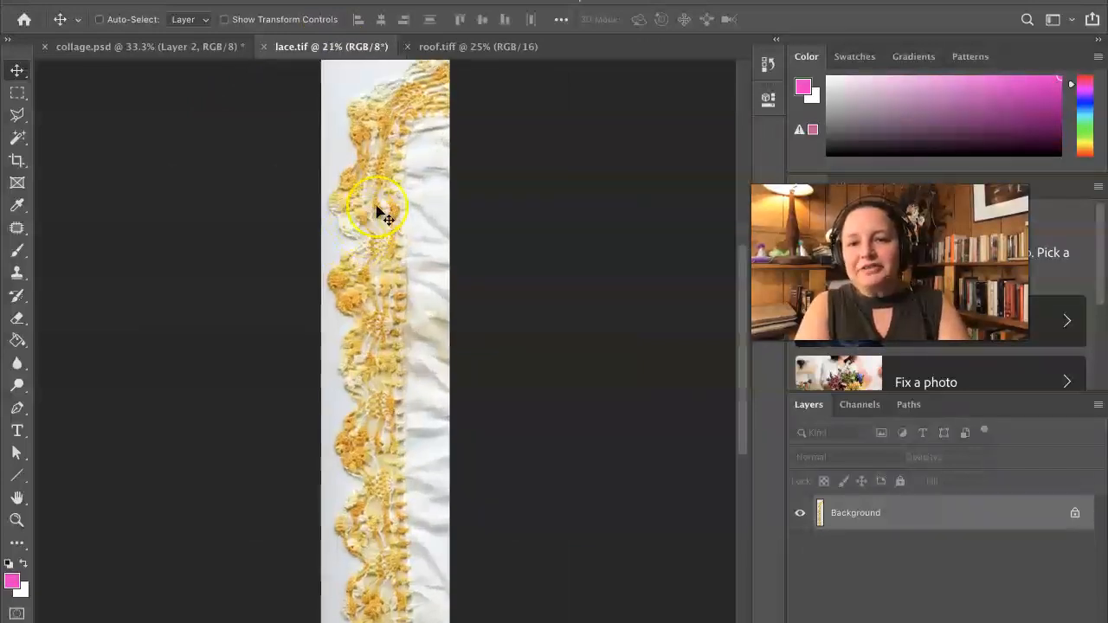
scroll(383, 204, up, 1)
scroll(411, 143, up, 1)
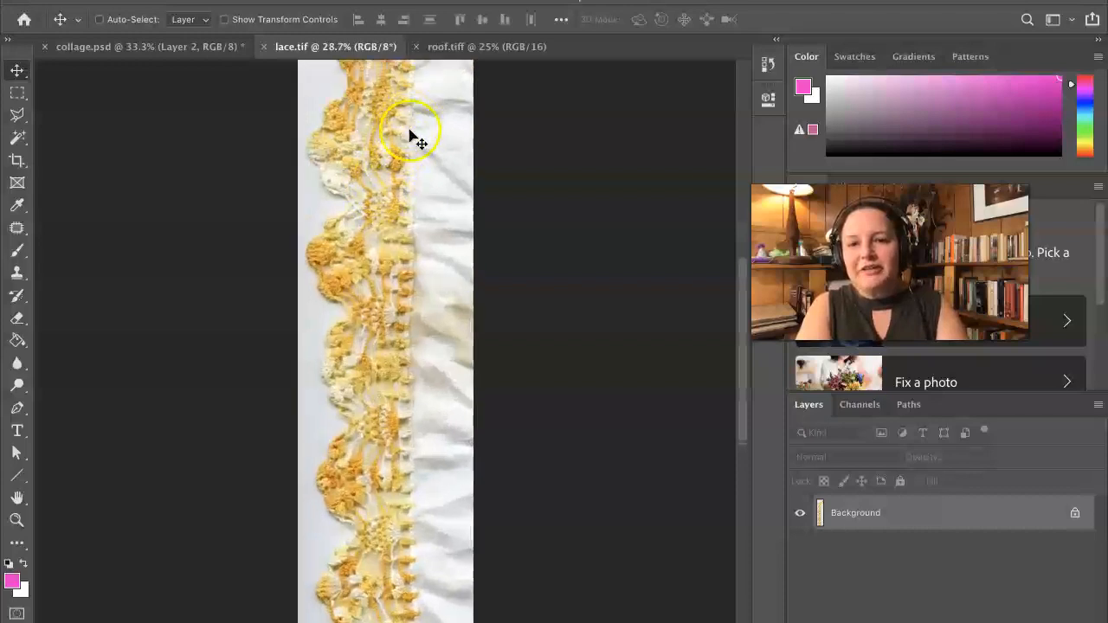
scroll(412, 134, up, 4)
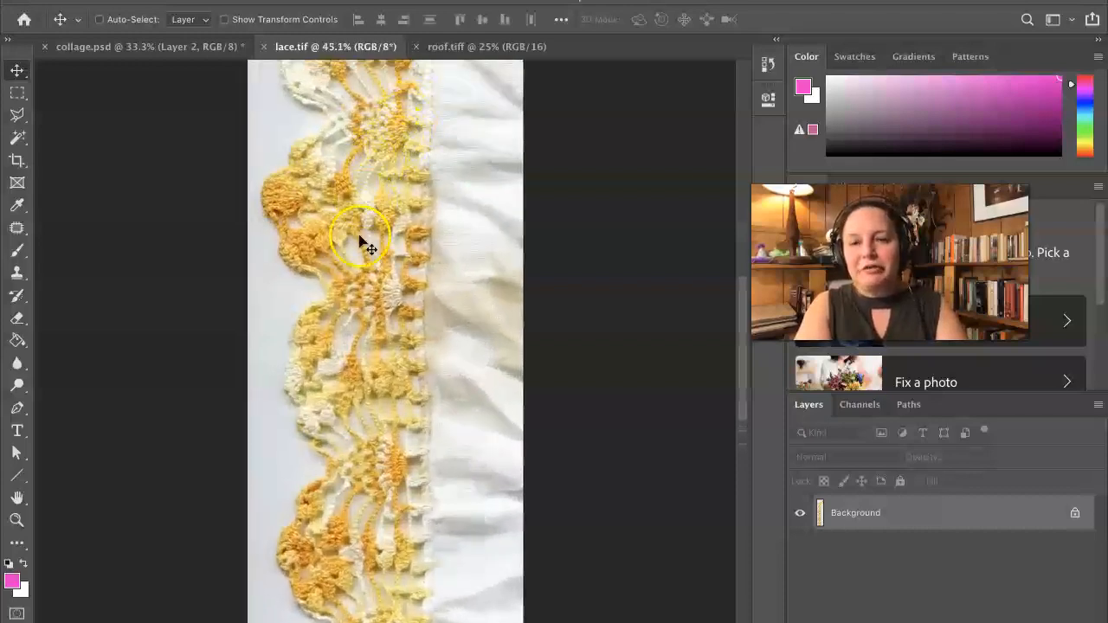
scroll(357, 294, up, 3)
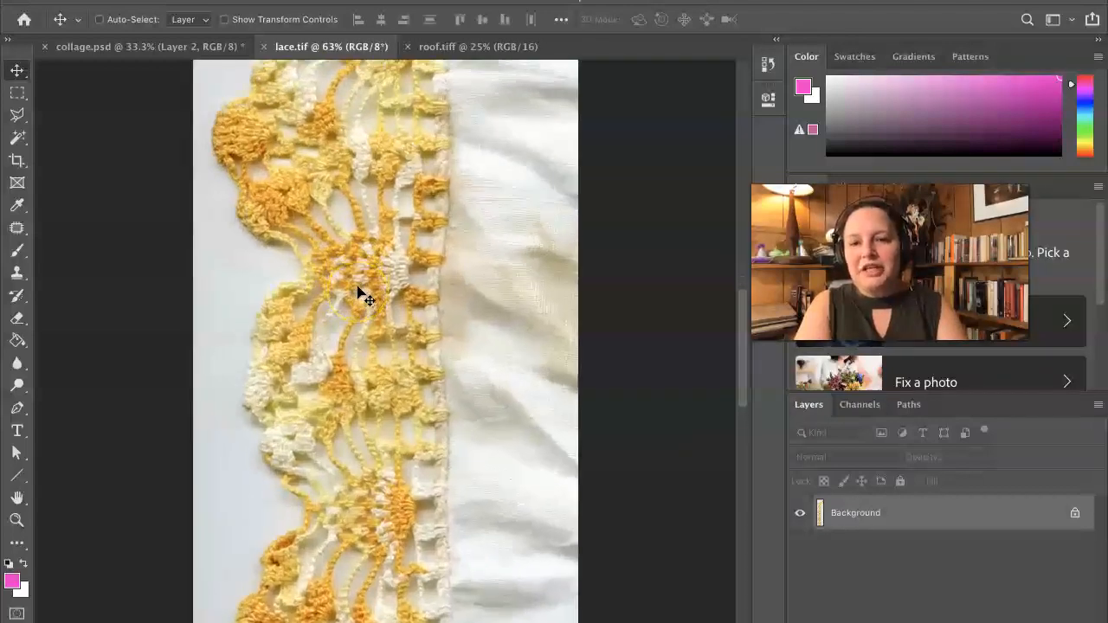
click(373, 278)
scroll(379, 268, up, 1)
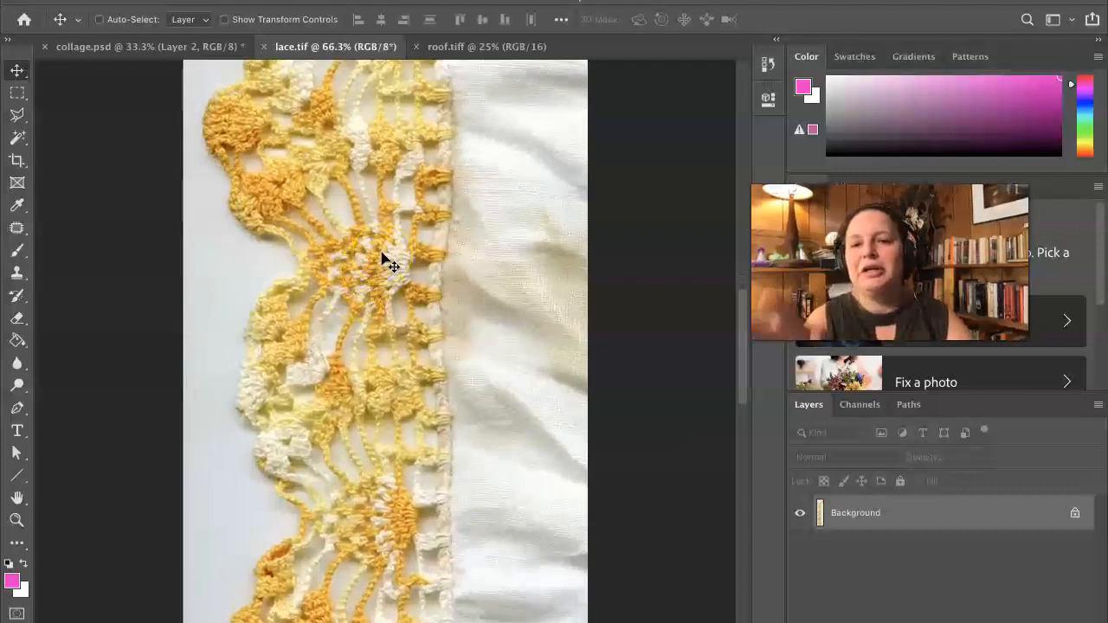
click(248, 259)
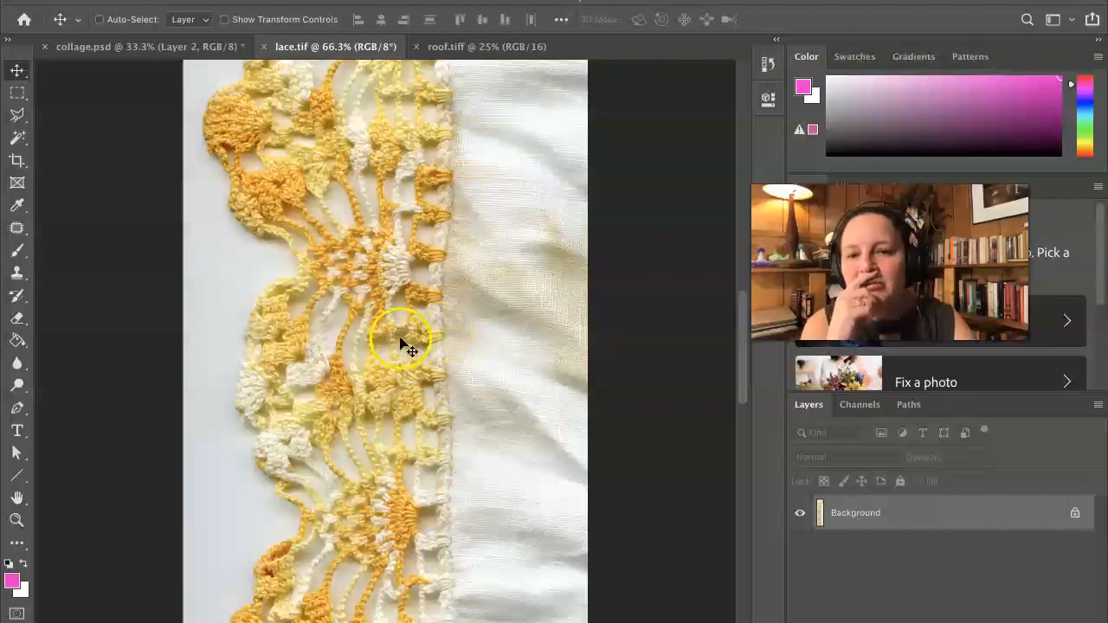
scroll(403, 337, down, 3)
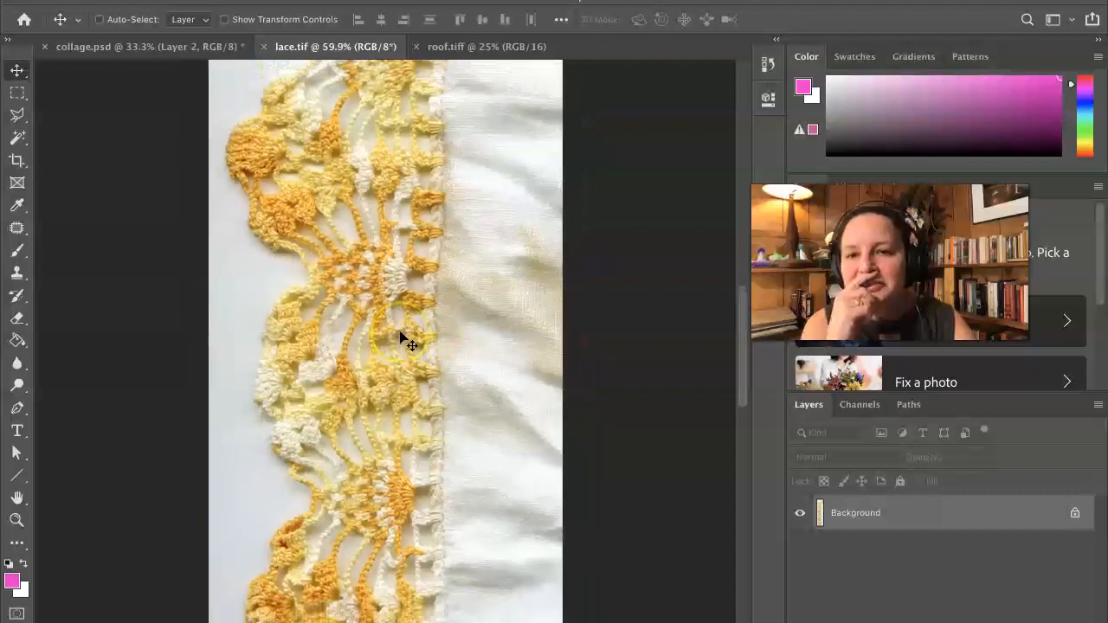
scroll(402, 338, down, 3)
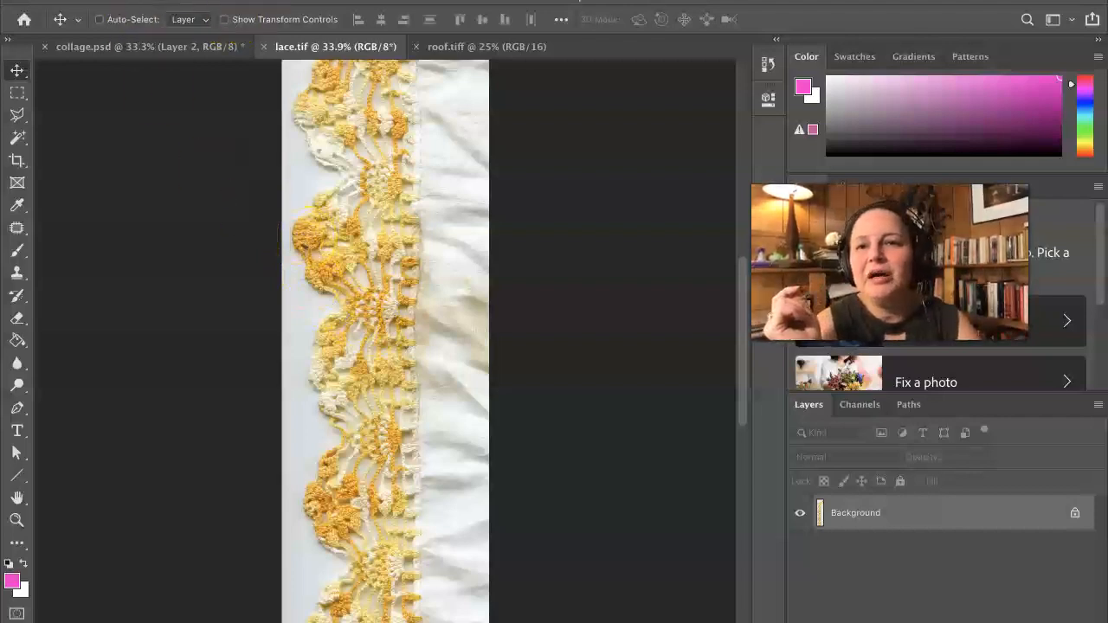
click(350, 0)
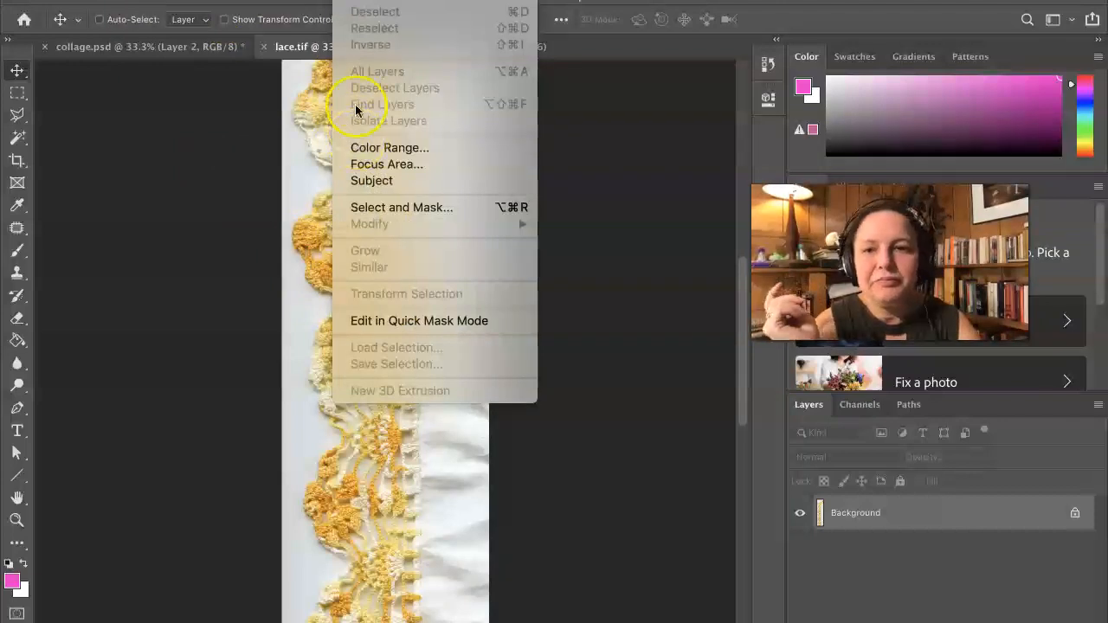
click(354, 0)
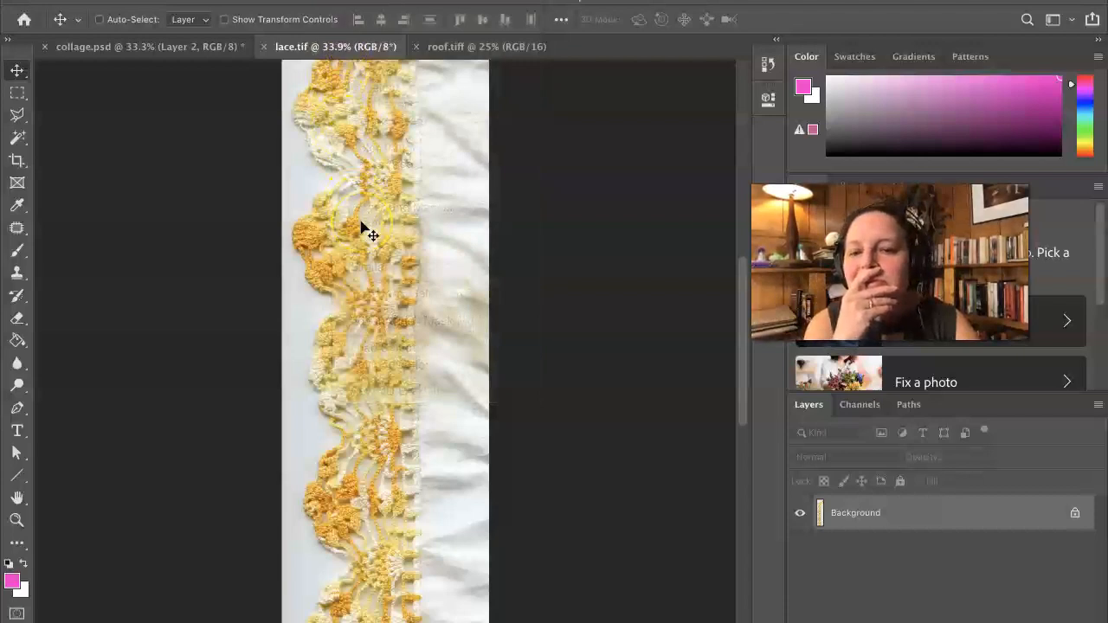
- Crop lace.tif to the straight lace strip, cutting away most of the white fabric on the right and the curved corner at the top
scroll(401, 317, down, 5)
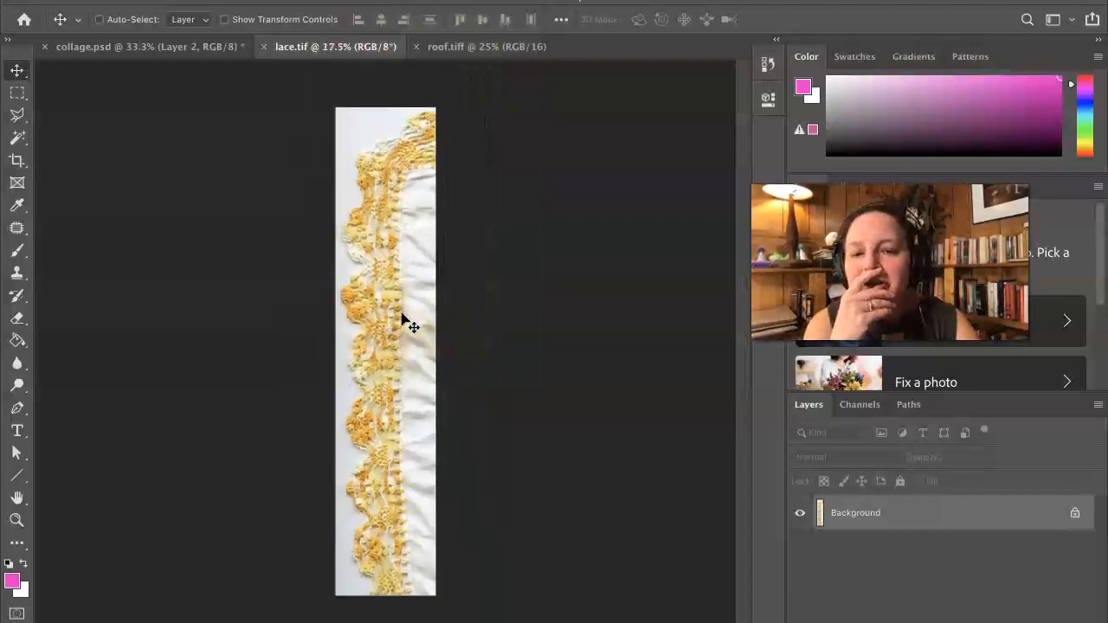
scroll(401, 317, down, 1)
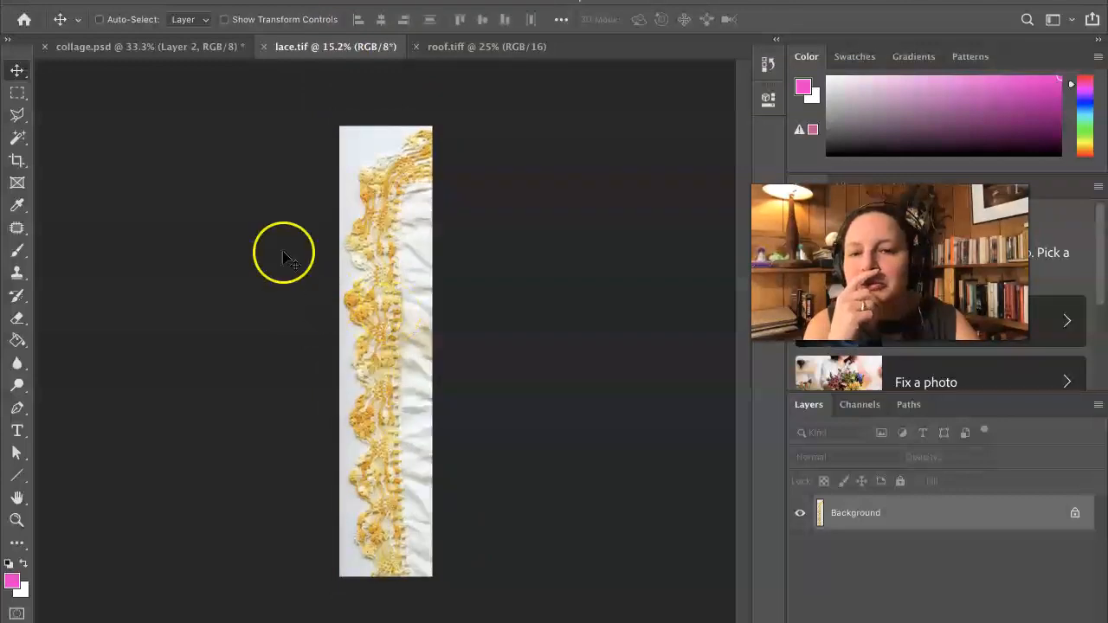
click(16, 165)
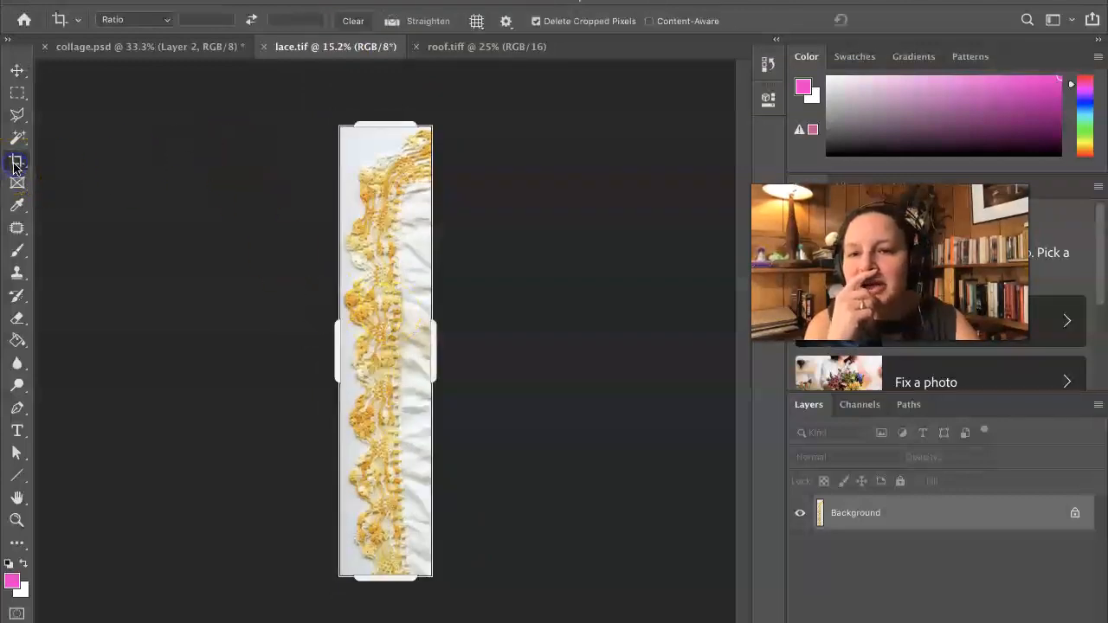
drag(433, 355, 423, 355)
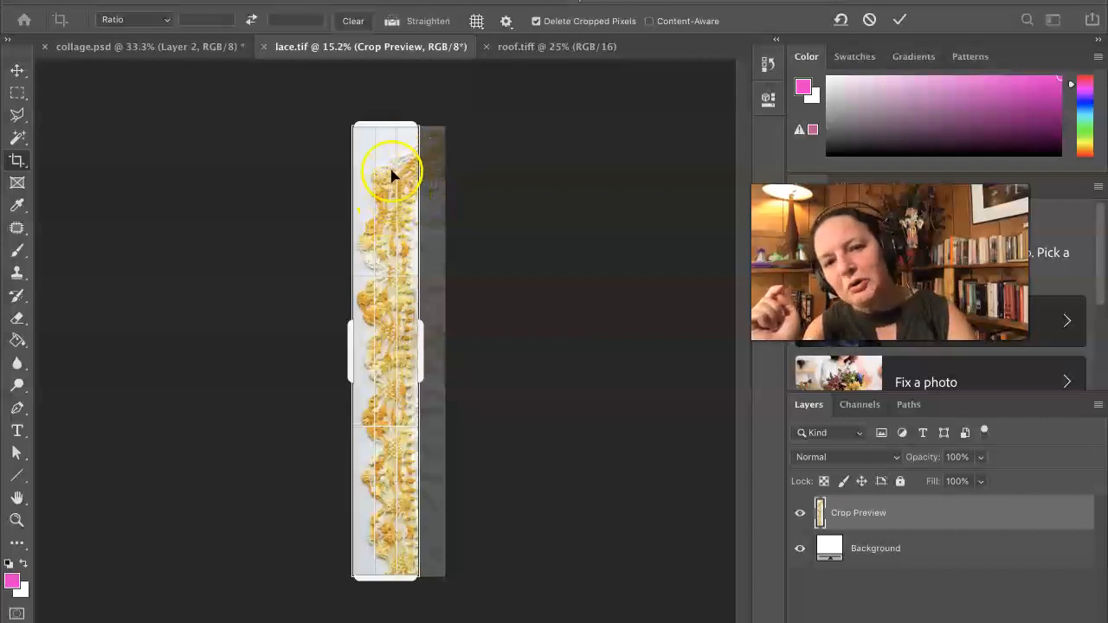
drag(384, 122, 386, 161)
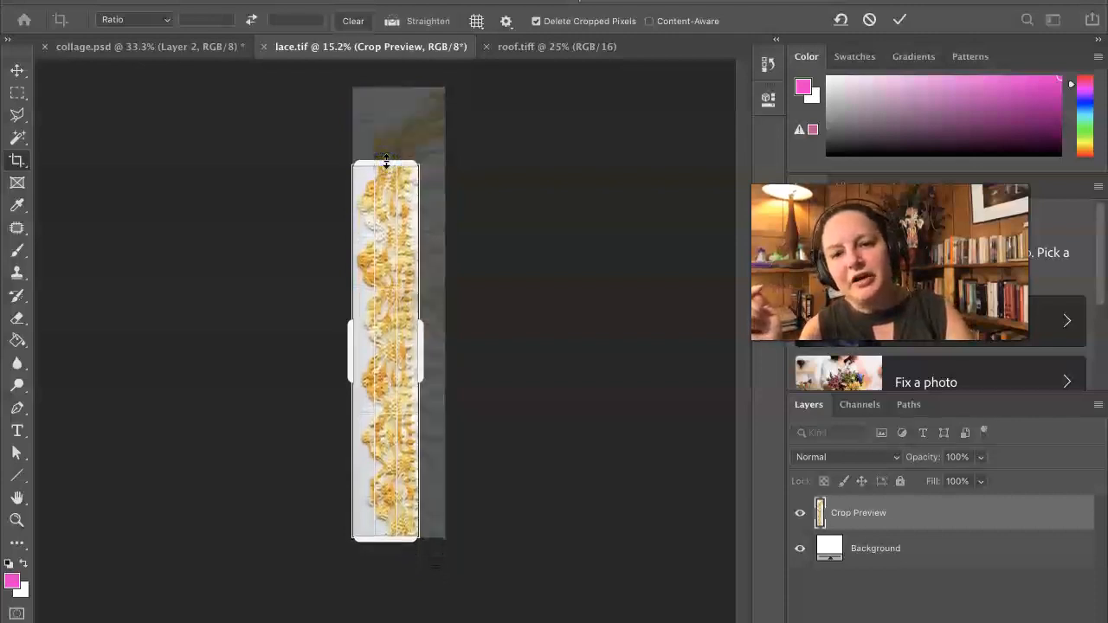
key(Return)
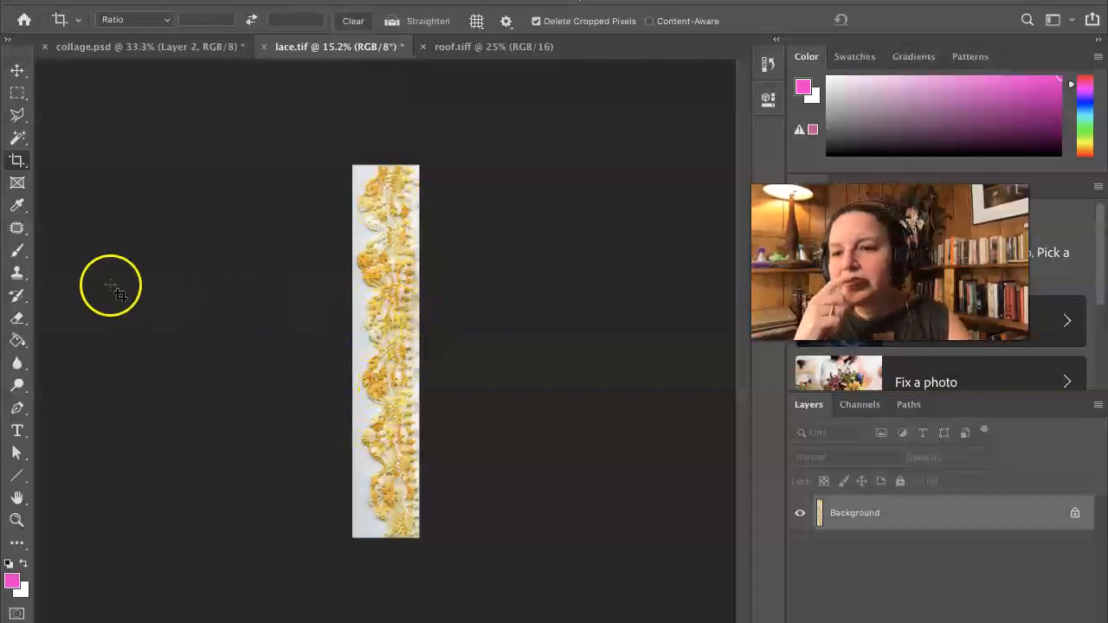
- Select an area of the pale background along the left side of the lace with the Magic Wand tool
click(15, 140)
mouse_move(16, 141)
mouse_down()
mouse_move(64, 152)
mouse_move(76, 148)
mouse_move(71, 137)
mouse_move(76, 156)
mouse_up()
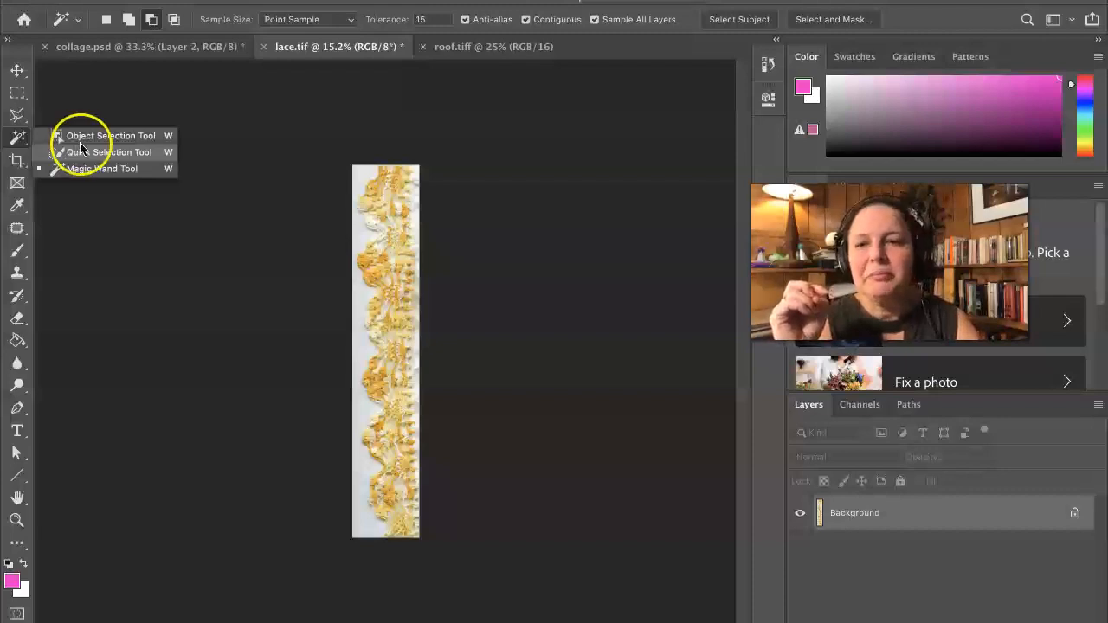
click(86, 171)
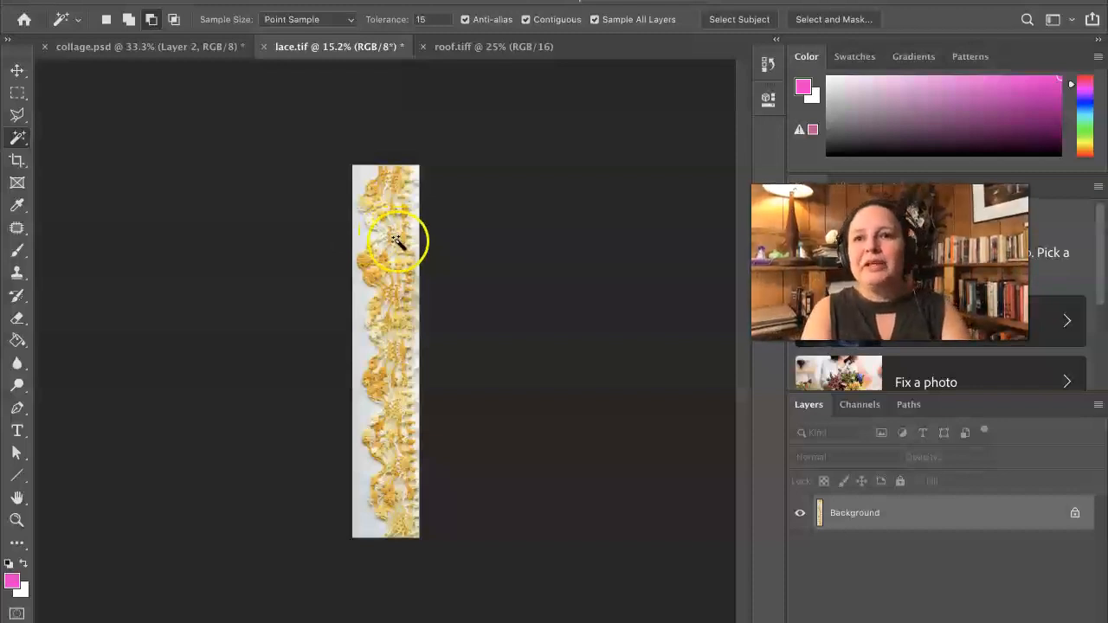
key(super+plus)
key(super+plus)
key(super+plus)
key(super+plus)
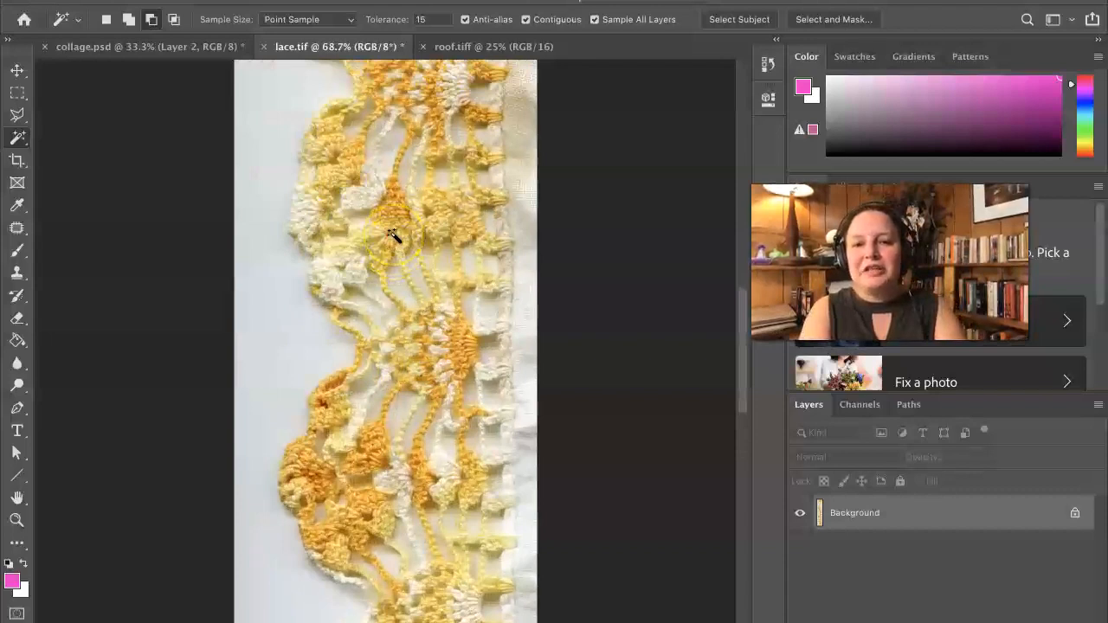
click(287, 336)
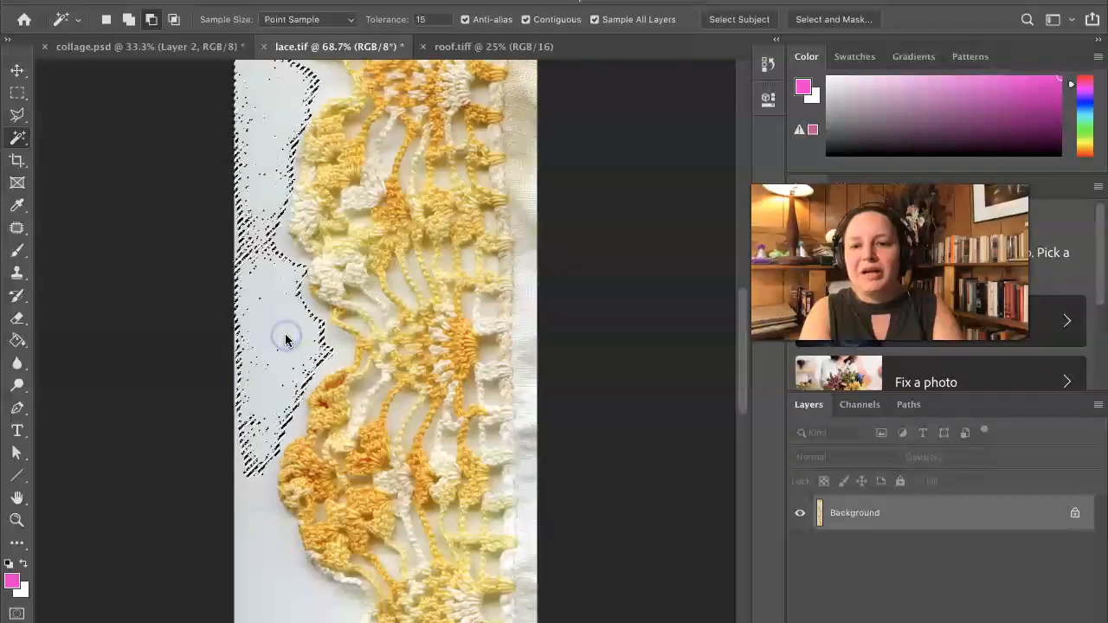
- Clear the partial selection and reselect the pale background beside the scalloped lace edge with the Magic Wand at a tolerance of 32
click(236, 256)
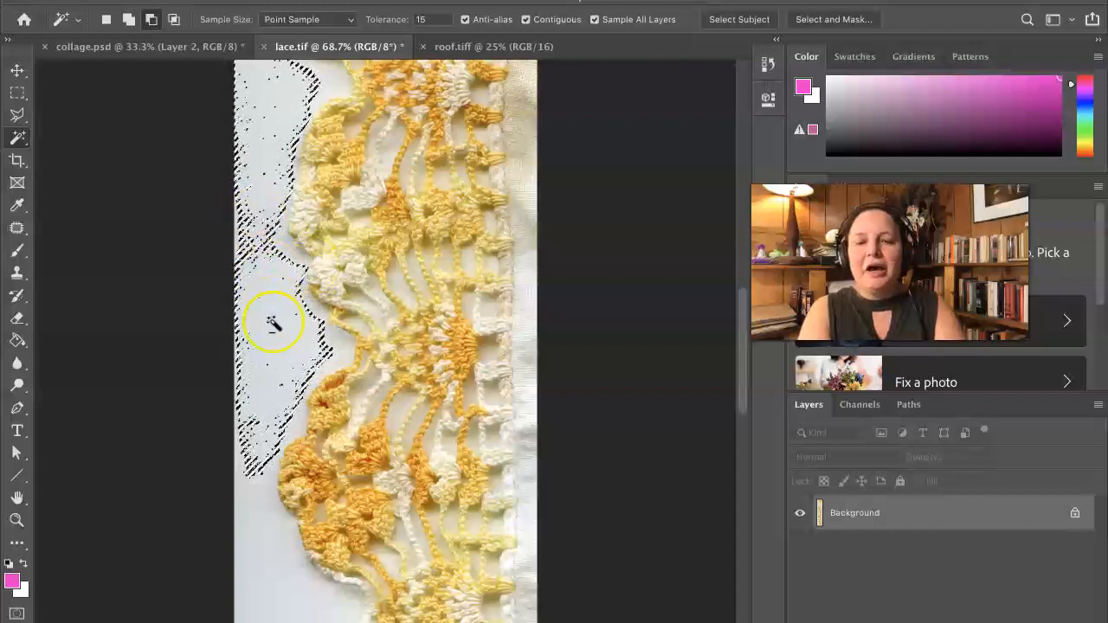
scroll(270, 321, up, 6)
scroll(272, 323, up, 6)
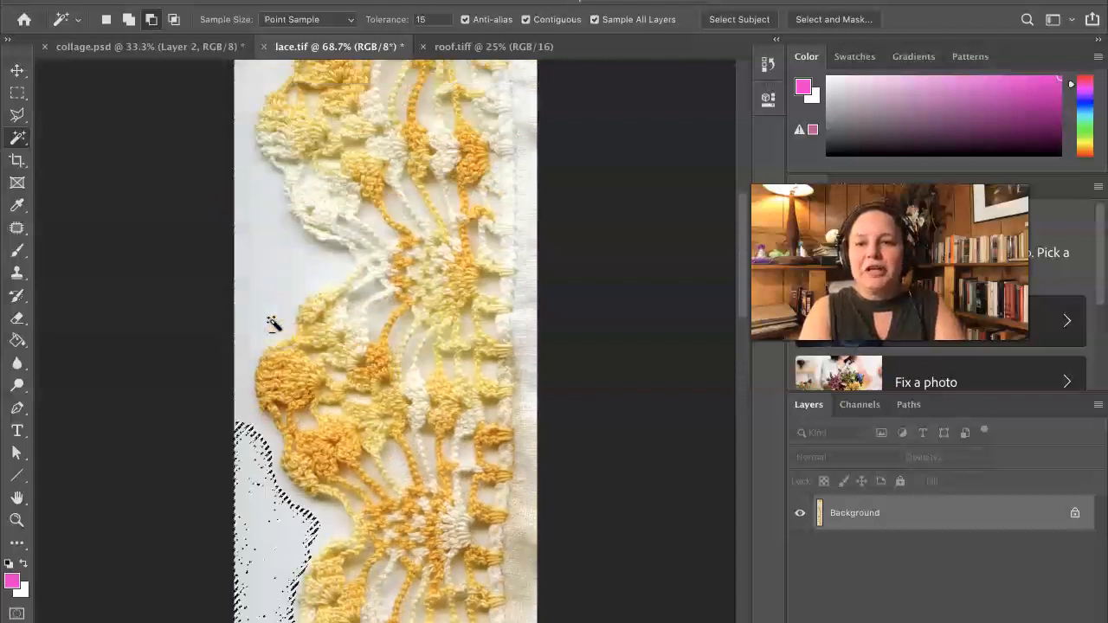
scroll(272, 323, down, 6)
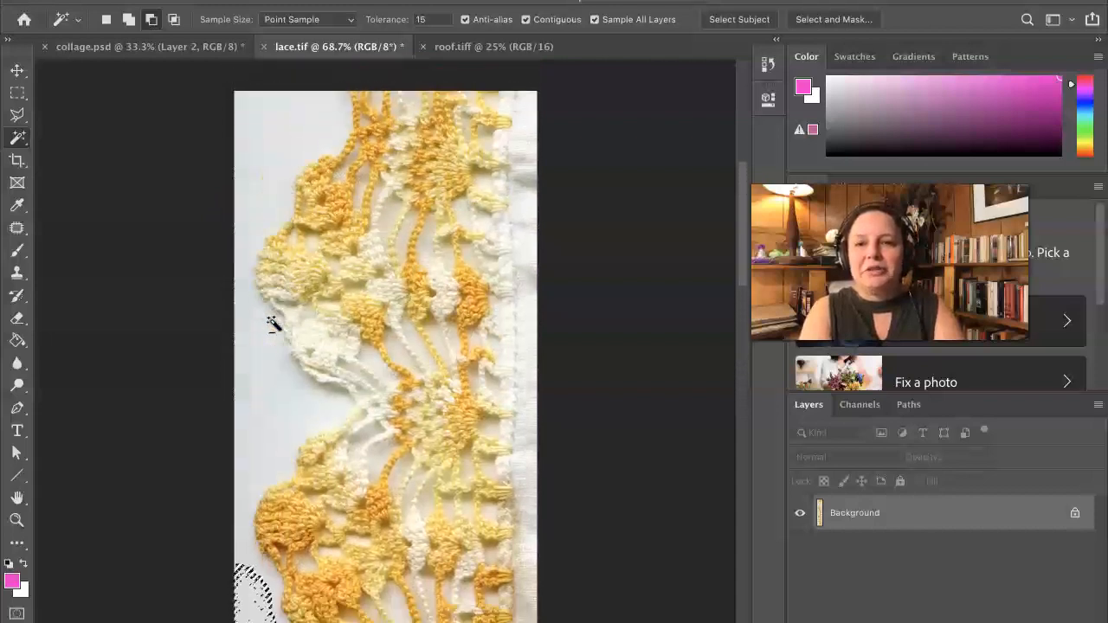
scroll(274, 305, down, 5)
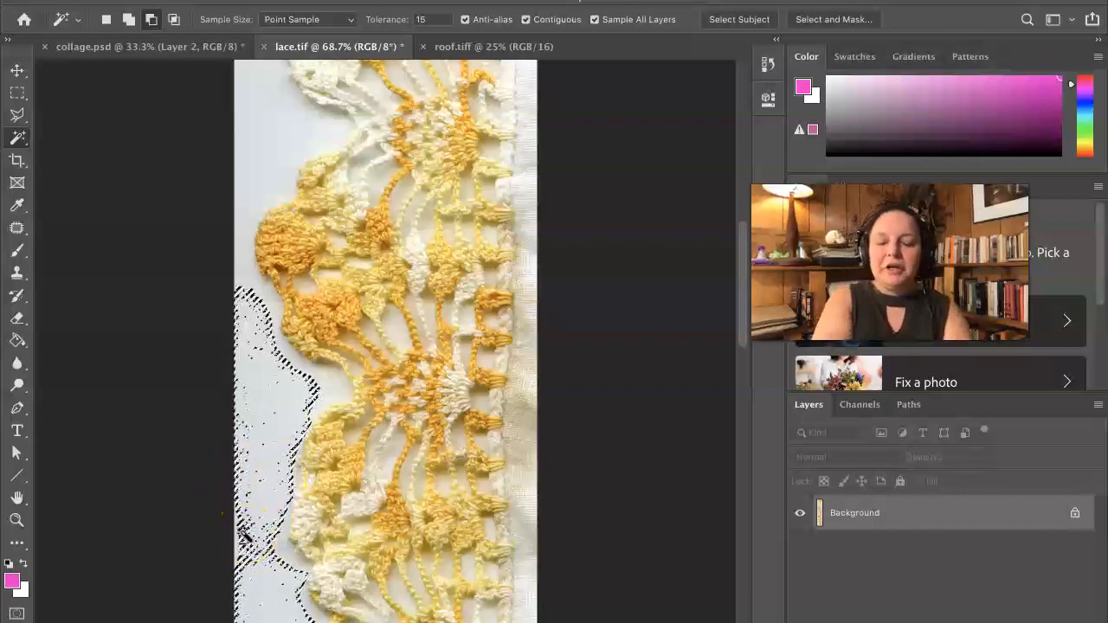
key(ctrl+d)
drag(172, 399, 277, 190)
click(435, 18)
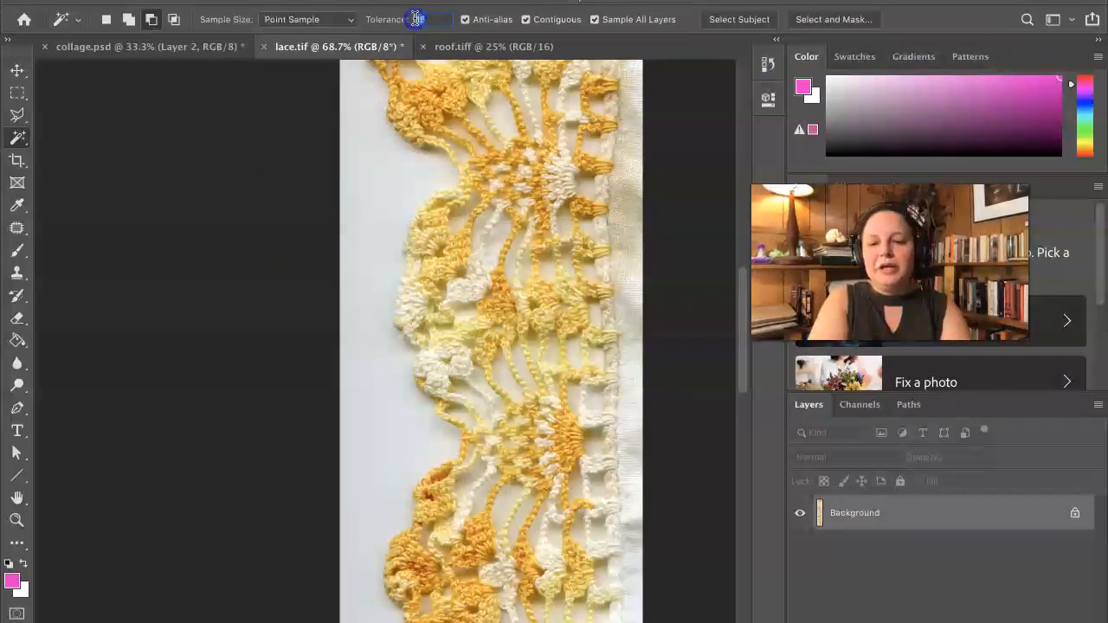
text(32)
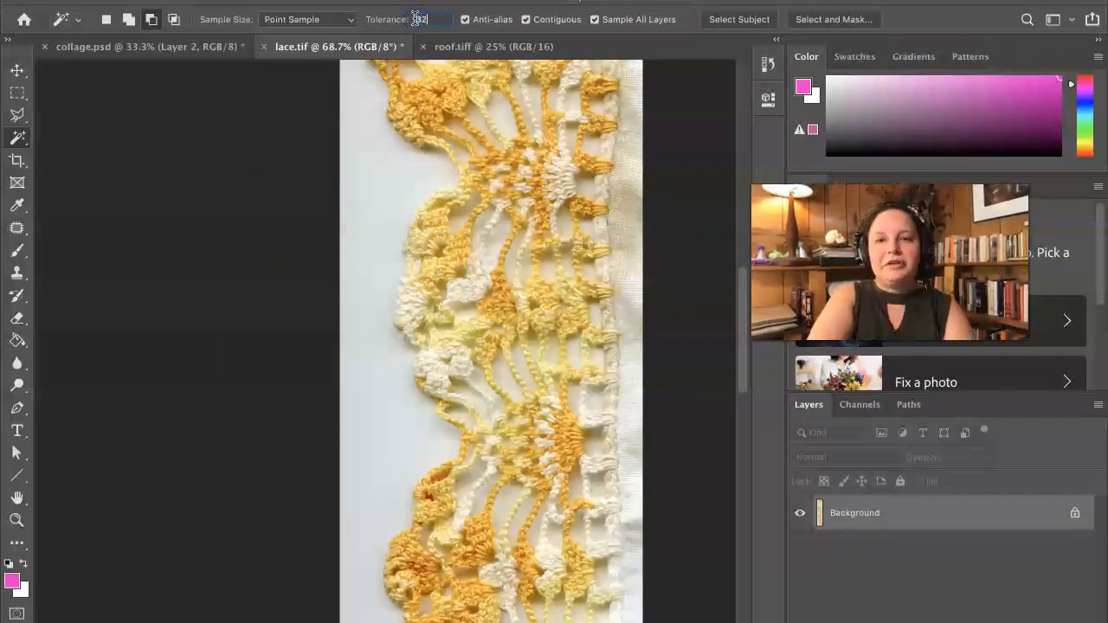
click(392, 175)
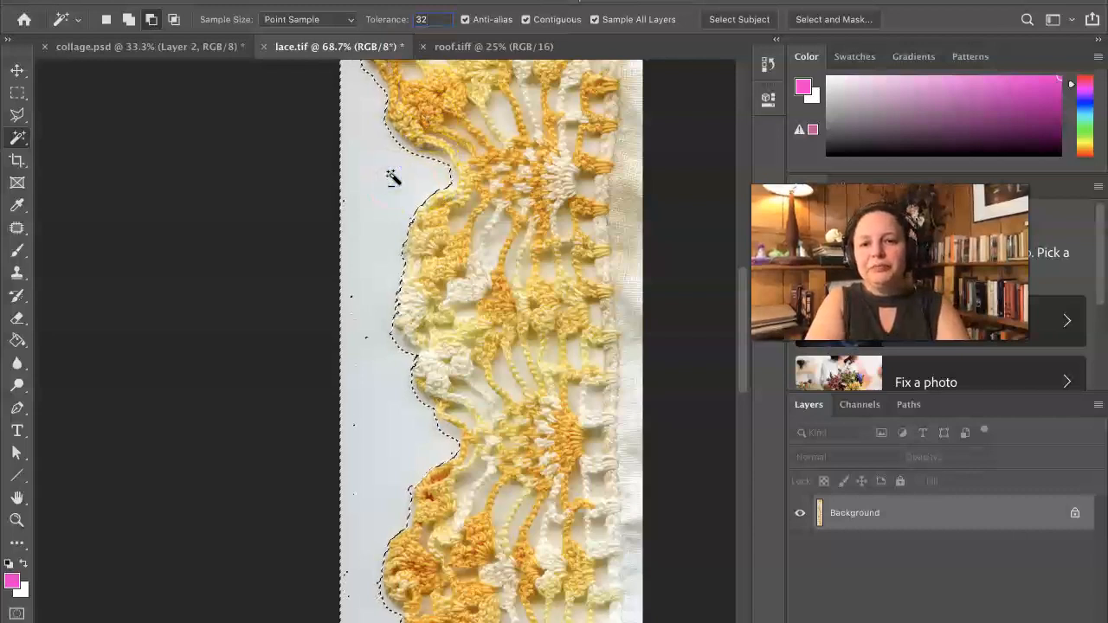
- Inspect the selection outline along the scalloped lace edge over the full length of the strip, looking for unselected background specks
scroll(392, 175, up, 5)
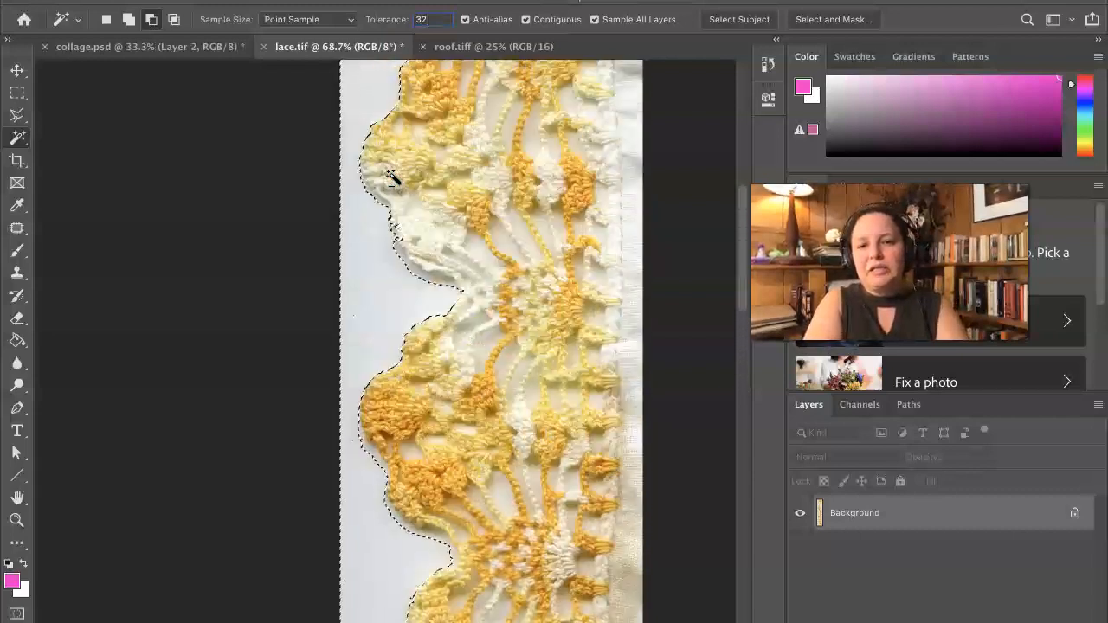
scroll(392, 176, up, 4)
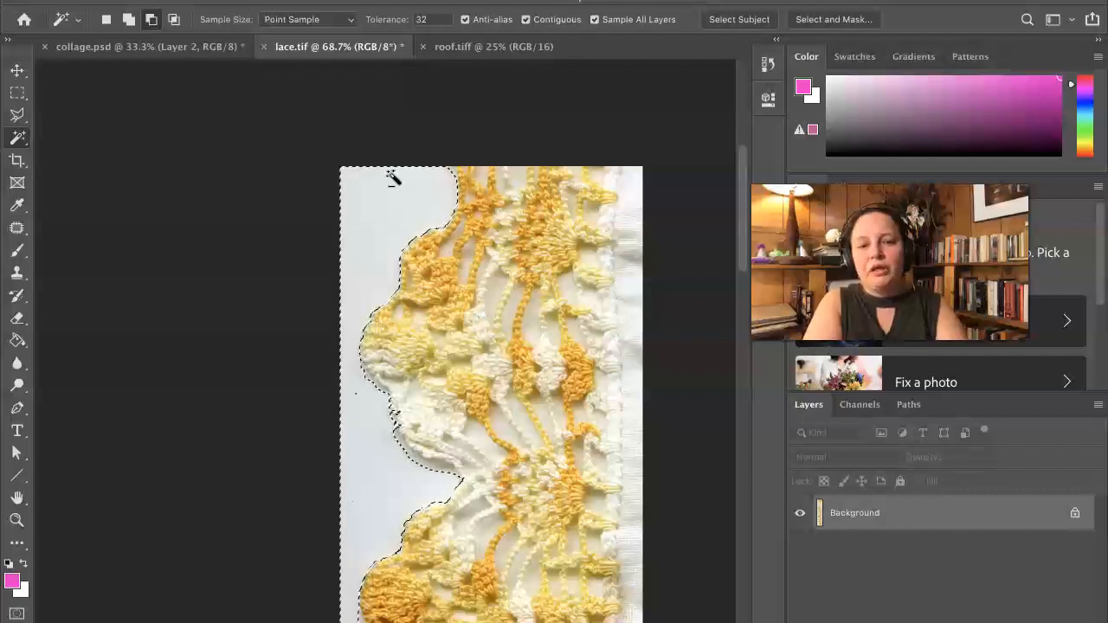
scroll(393, 176, down, 5)
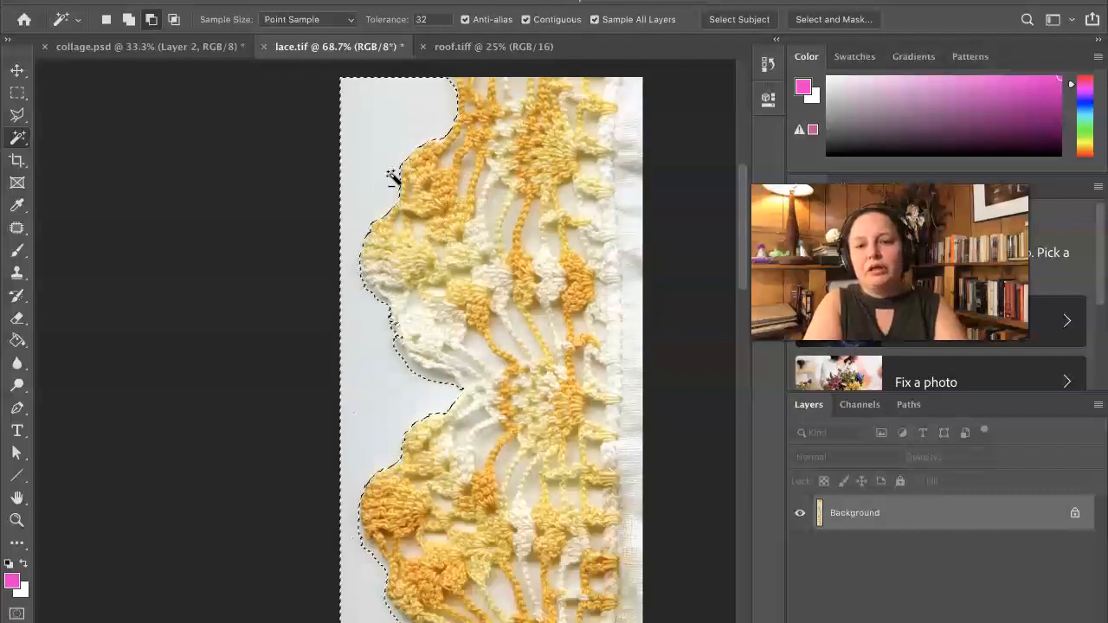
scroll(392, 176, left, 2)
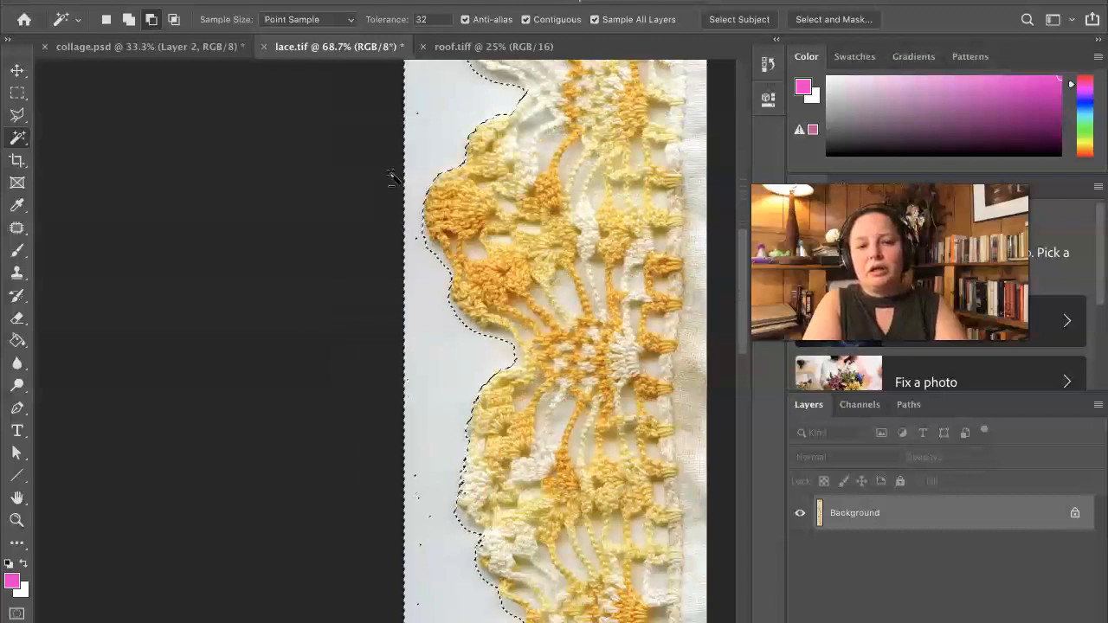
scroll(392, 176, down, 5)
scroll(392, 175, right, 1)
scroll(392, 175, down, 5)
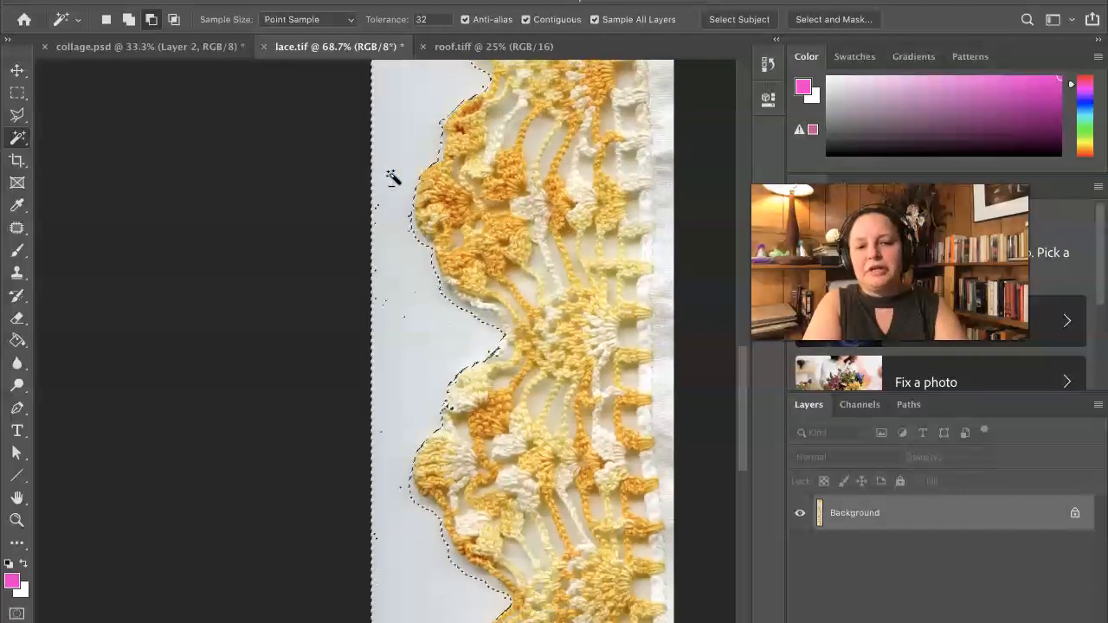
scroll(392, 176, right, 1)
scroll(392, 176, down, 3)
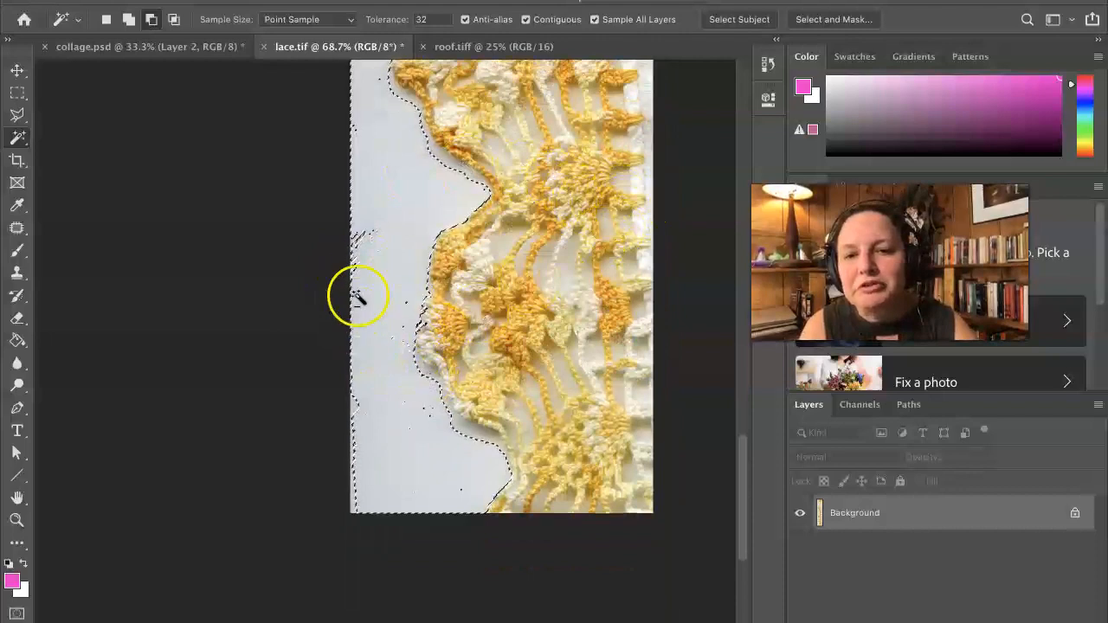
- Try to add the leftover unselected background patches near the lower end of the lace strip to the selection
shift+click(362, 240)
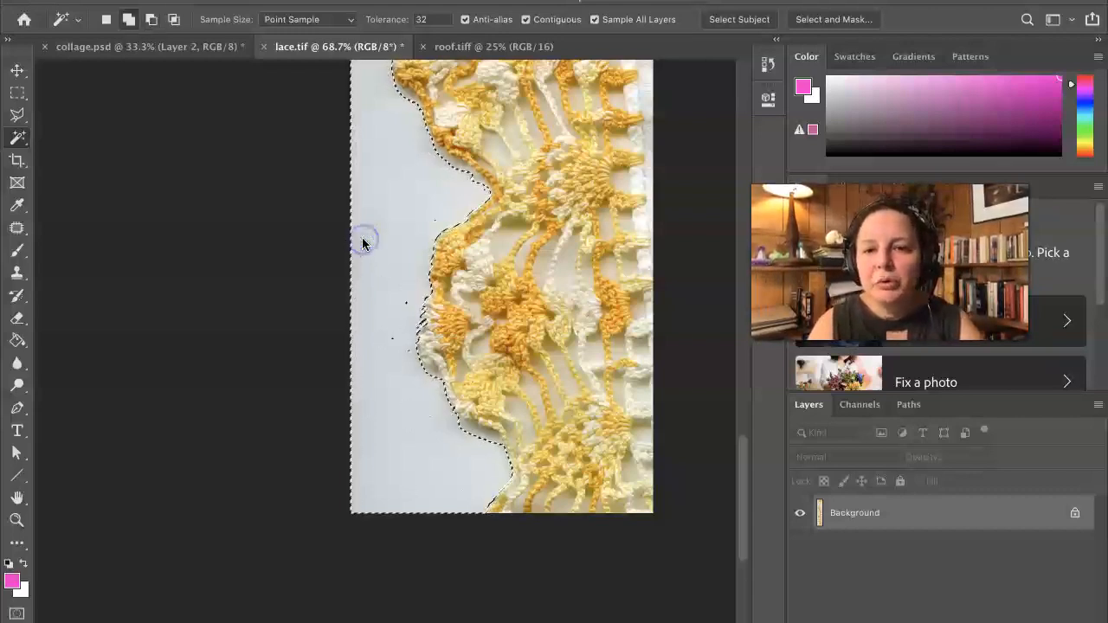
shift+click(394, 341)
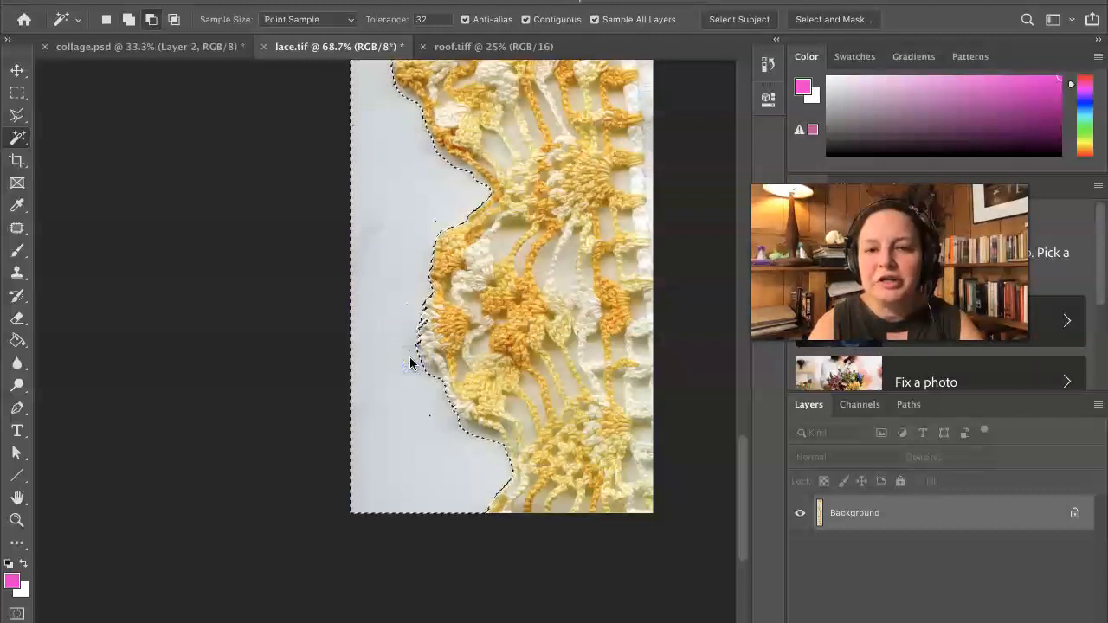
shift+click(476, 436)
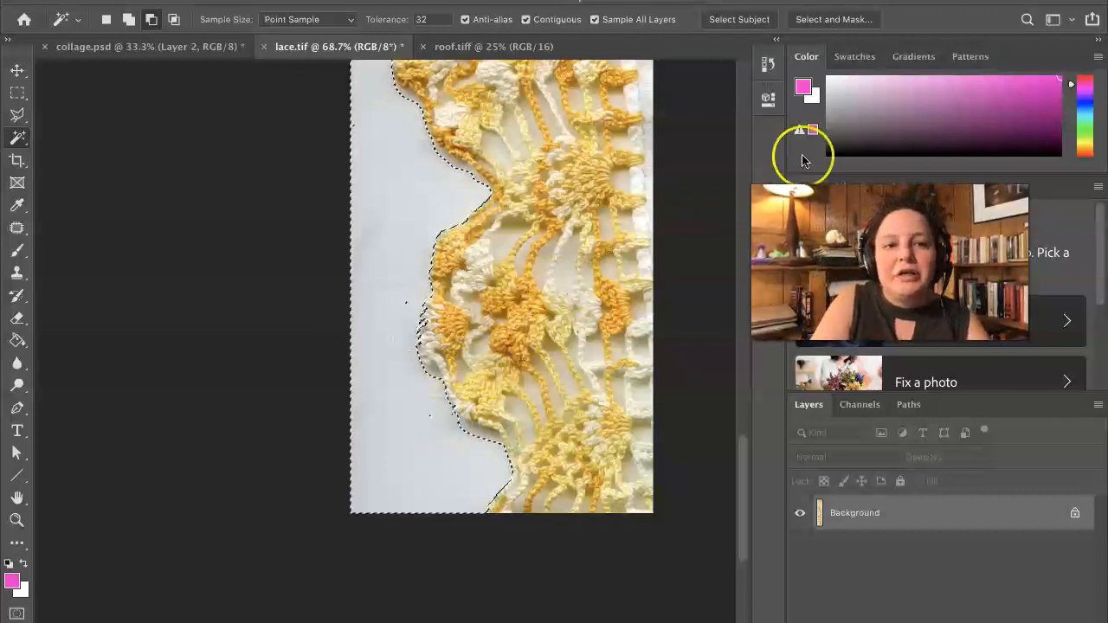
- Step back through the history to the Magic Wand selection made before the extra background patches were added
click(768, 69)
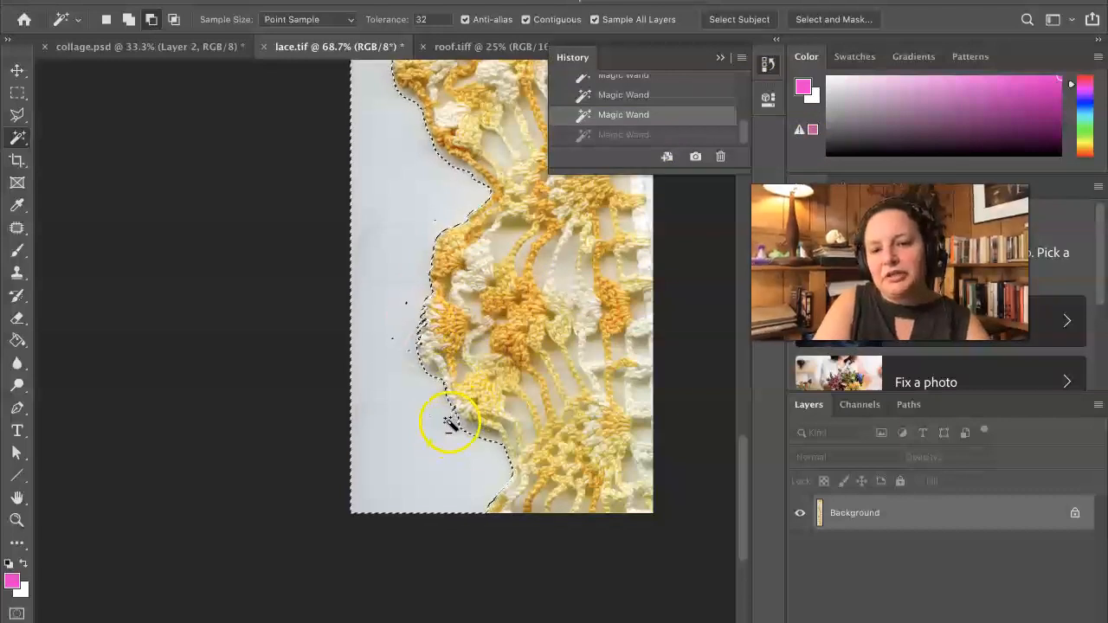
click(640, 96)
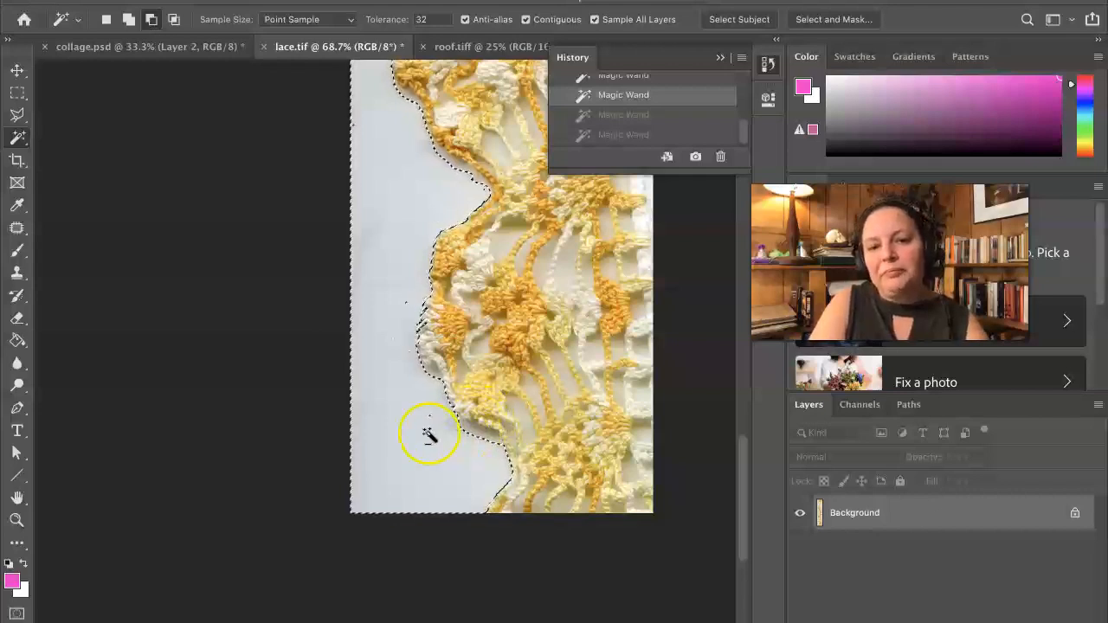
click(623, 81)
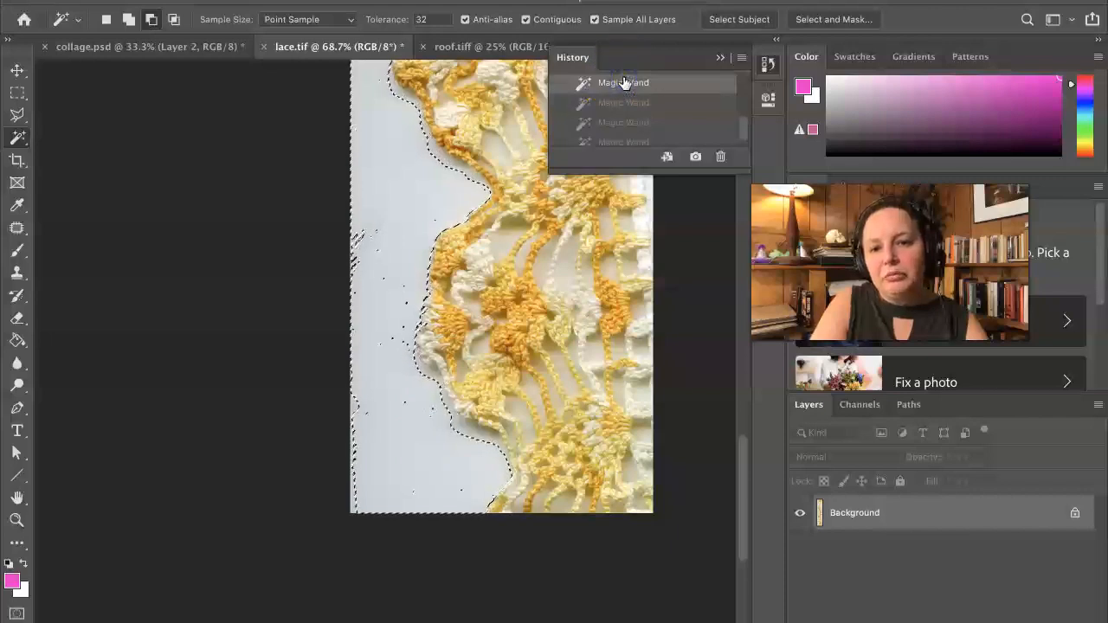
- Add the unselected background along the outer left edge of the strip's lower end to the Magic Wand selection
right_click(355, 412)
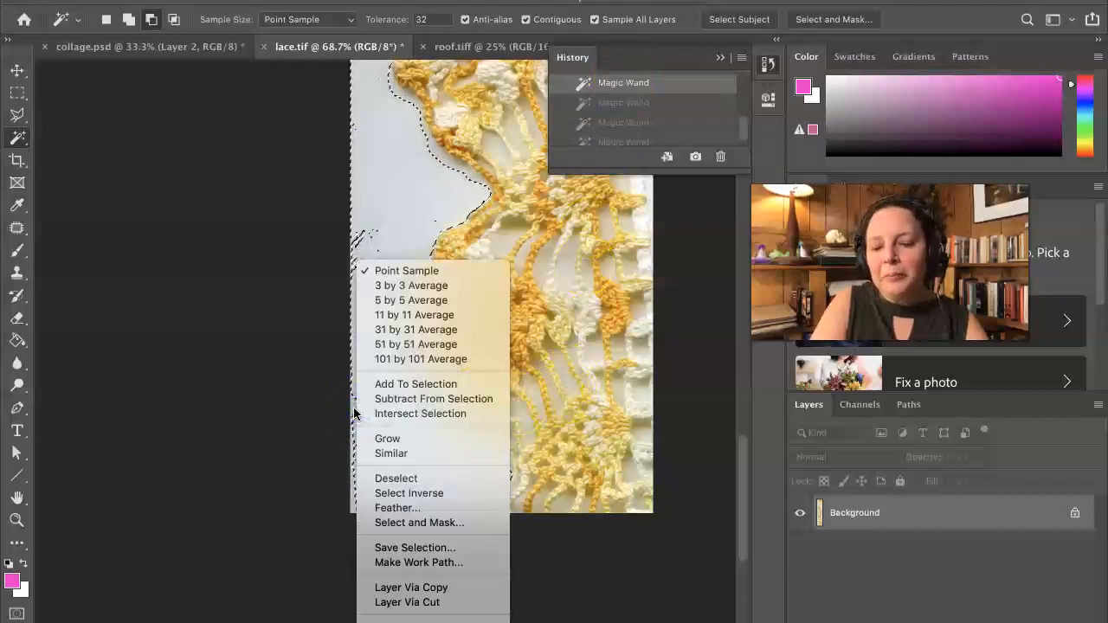
click(355, 410)
shift+click(355, 410)
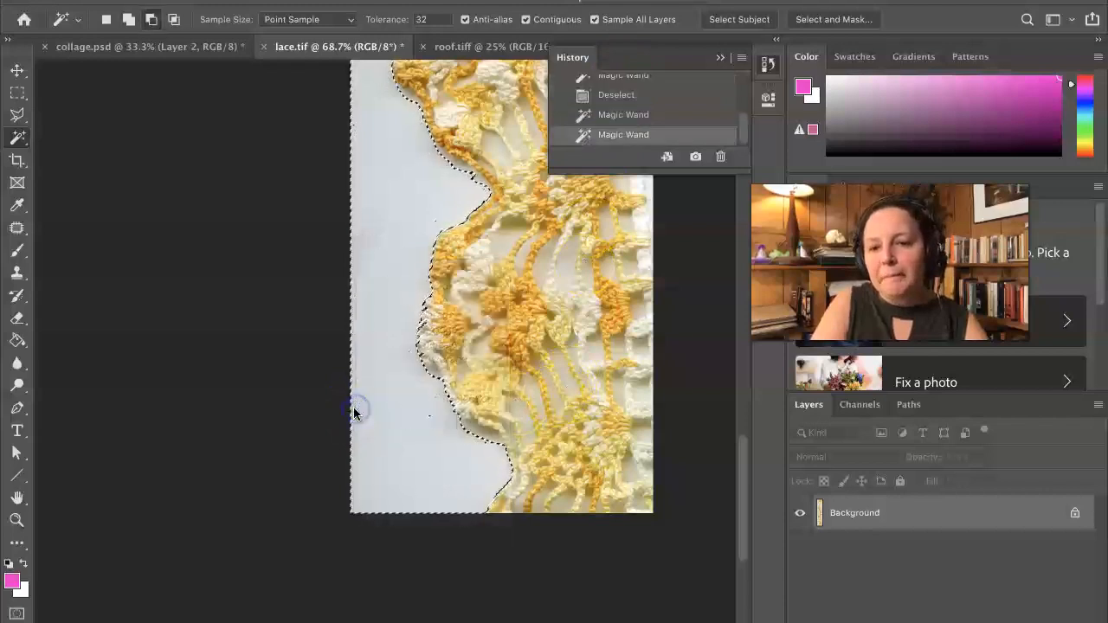
- Examine the expanded background selection along the whole lace strip, both up close and zoomed out, including the open gaps between threads
scroll(353, 414, up, 10)
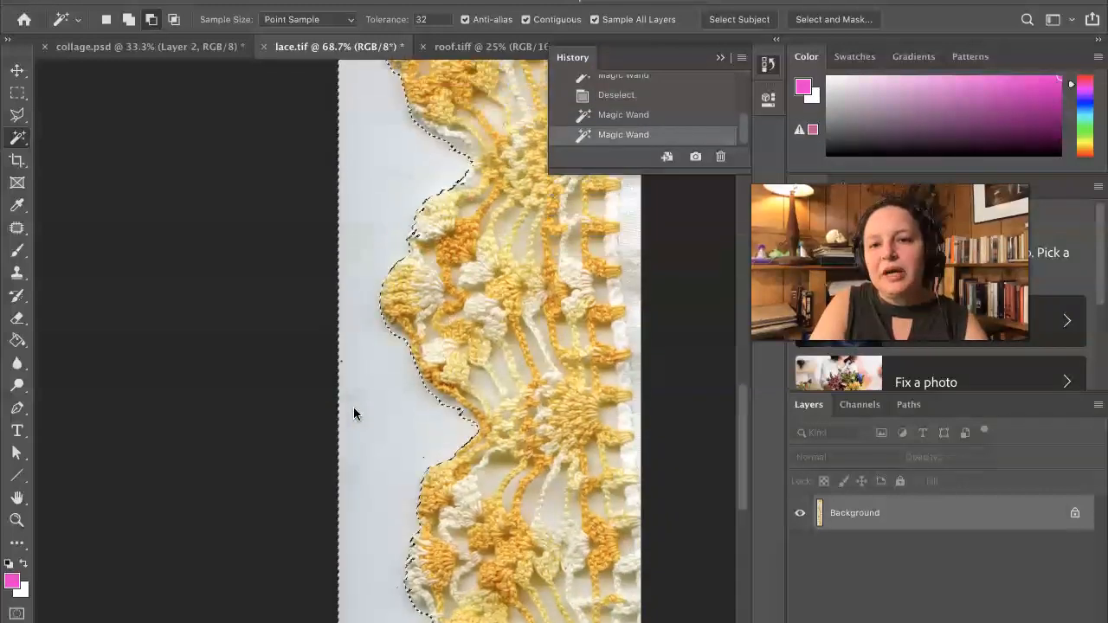
scroll(353, 413, up, 5)
scroll(353, 413, right, 1)
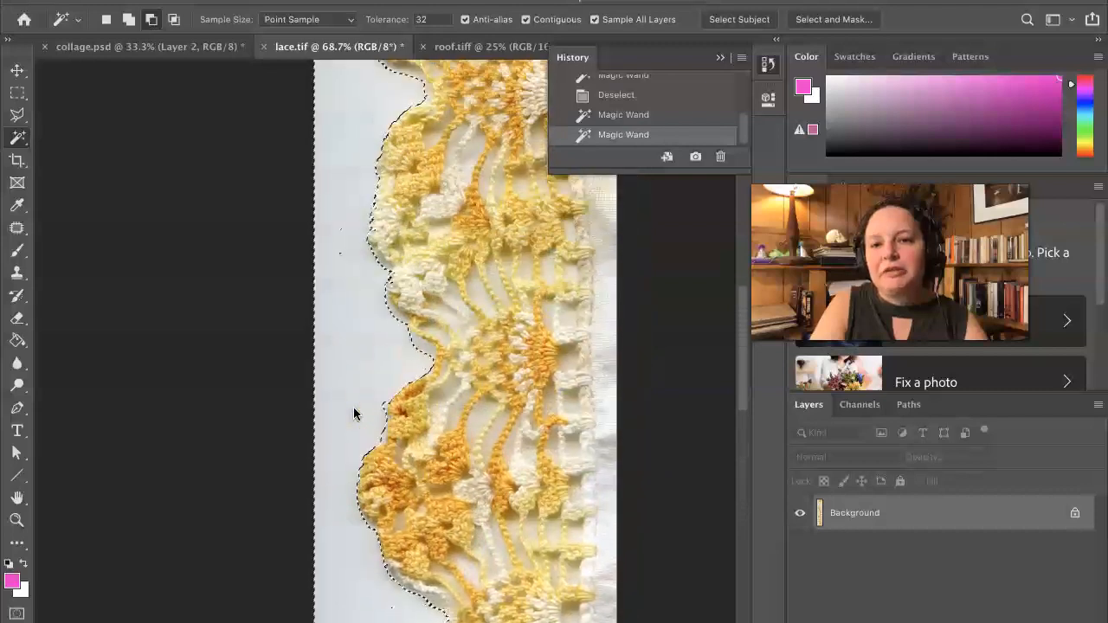
scroll(353, 413, right, 2)
scroll(354, 413, up, 5)
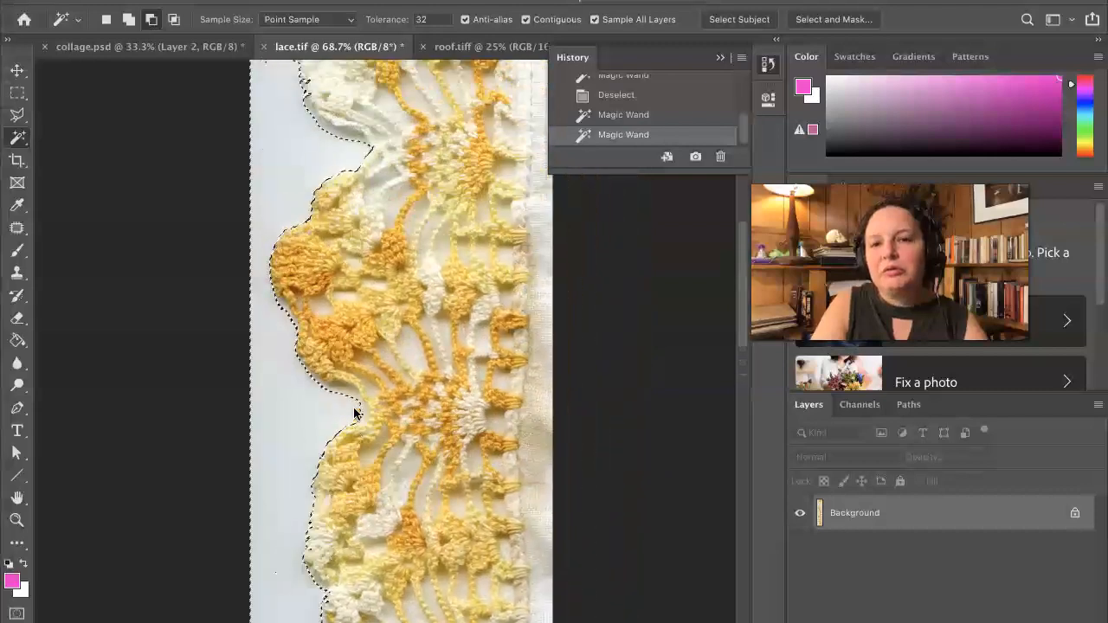
scroll(354, 413, up, 2)
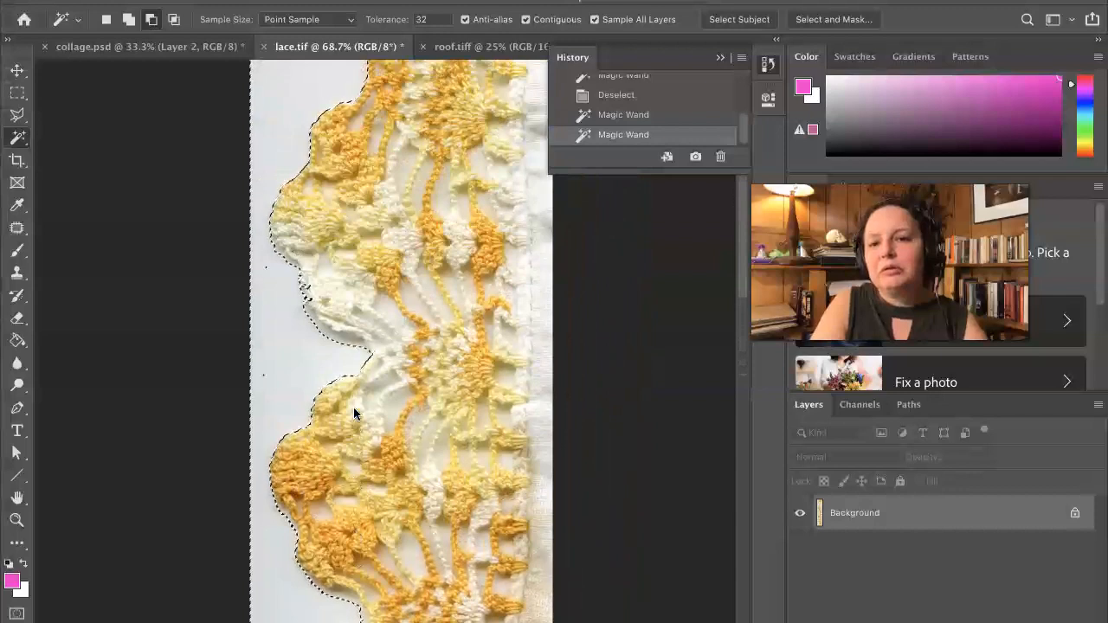
scroll(353, 414, up, 5)
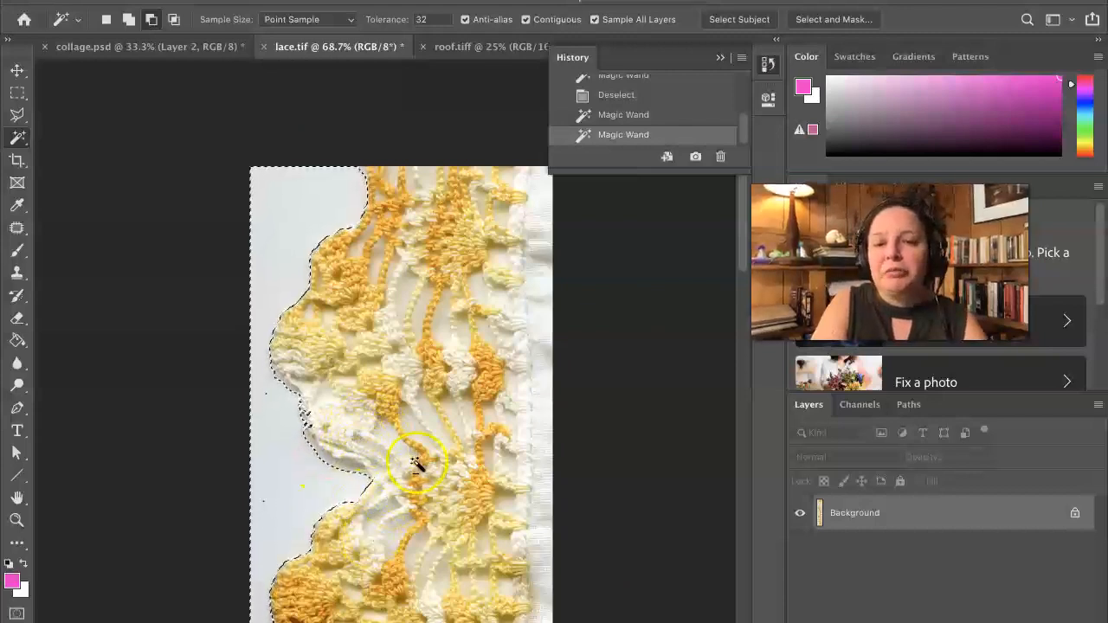
scroll(421, 462, down, 3)
scroll(416, 470, down, 2)
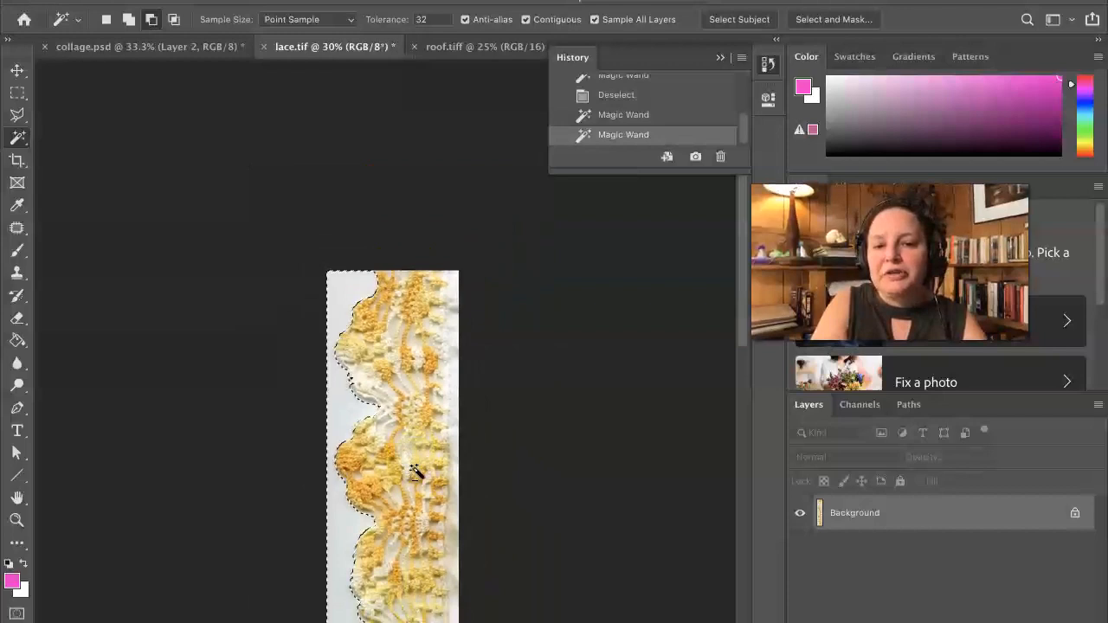
scroll(416, 471, down, 5)
scroll(415, 470, down, 3)
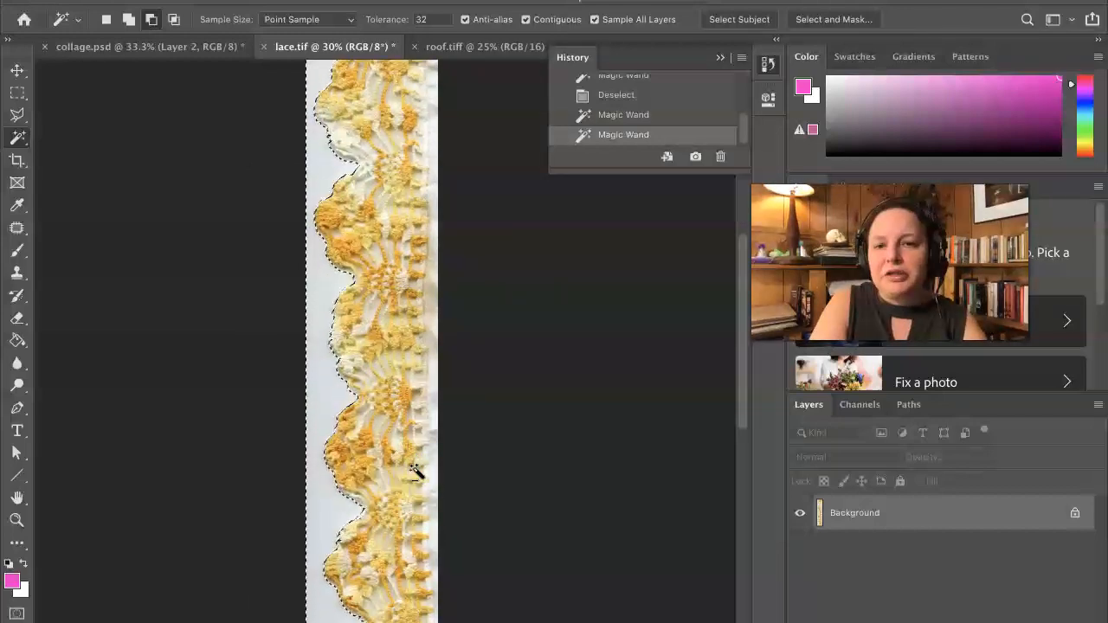
scroll(416, 471, down, 3)
scroll(416, 470, down, 4)
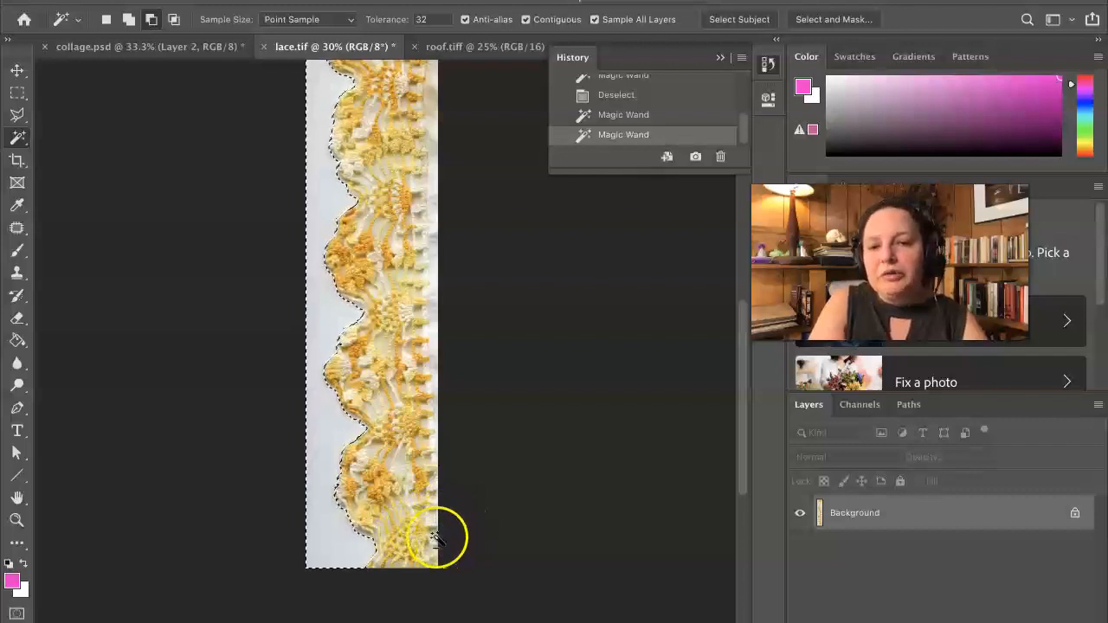
scroll(432, 524, up, 5)
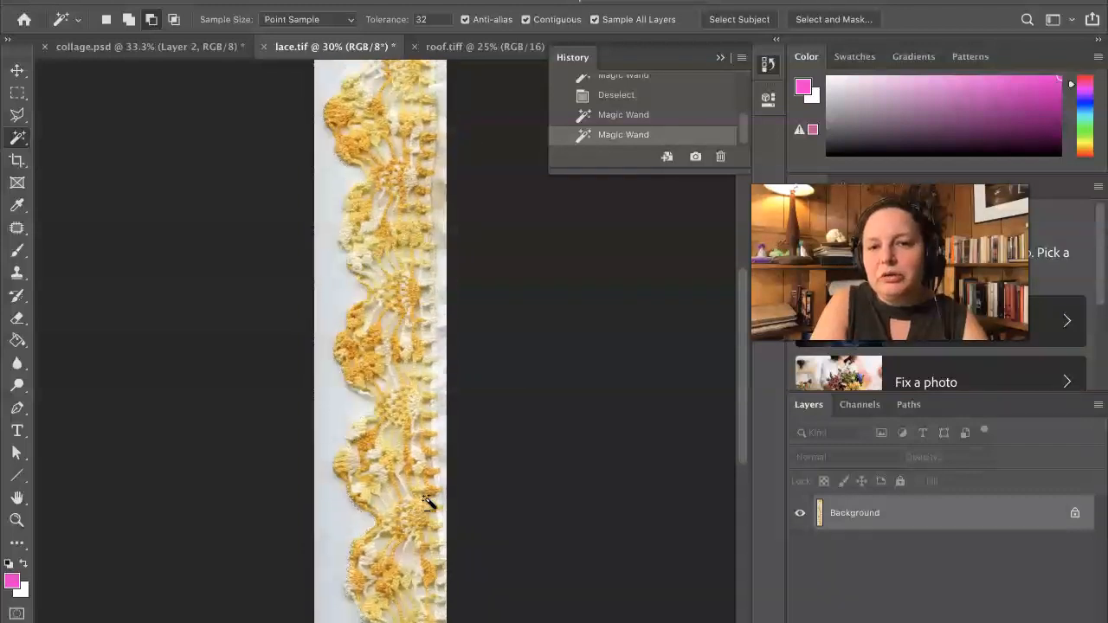
scroll(428, 502, right, 2)
scroll(429, 502, up, 5)
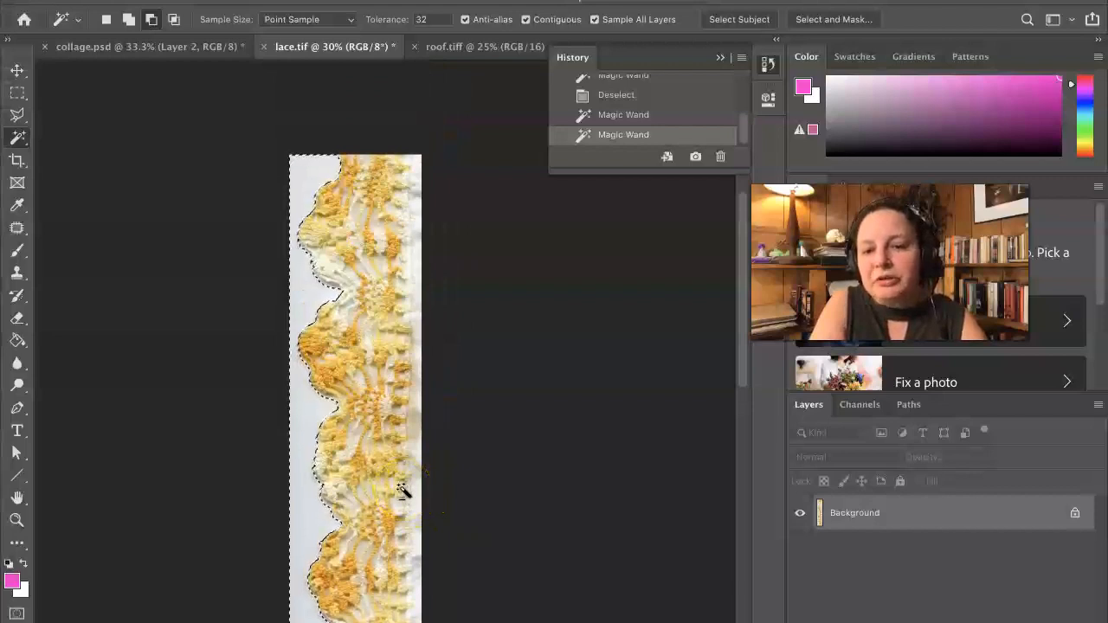
- Turn the background selection into a Quick Mask and examine the masked lace threads and gaps up close
click(328, 457)
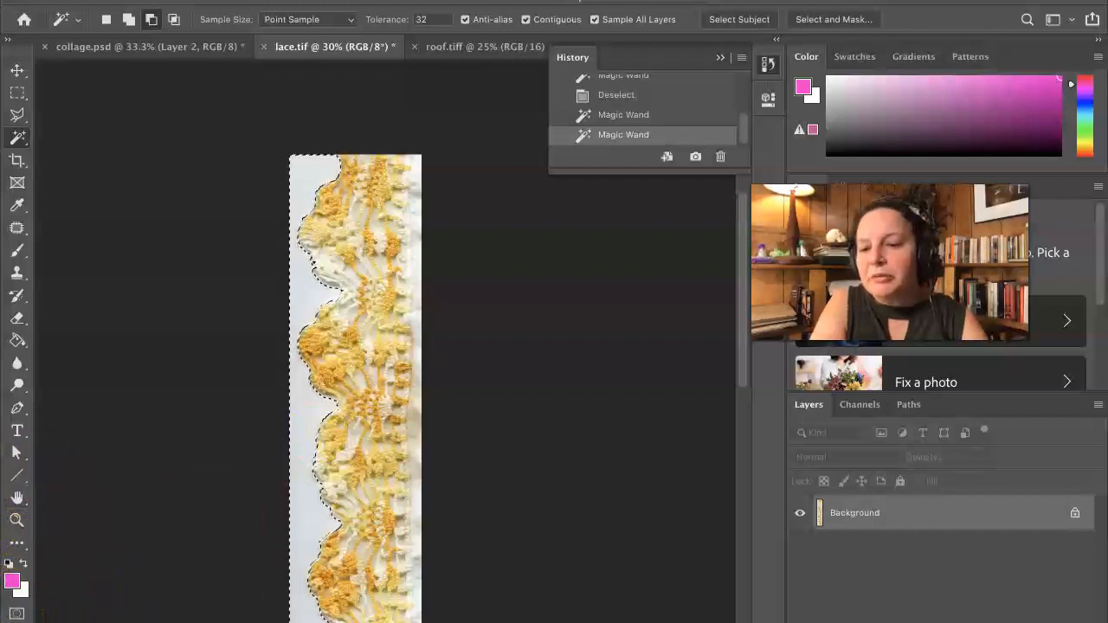
click(15, 615)
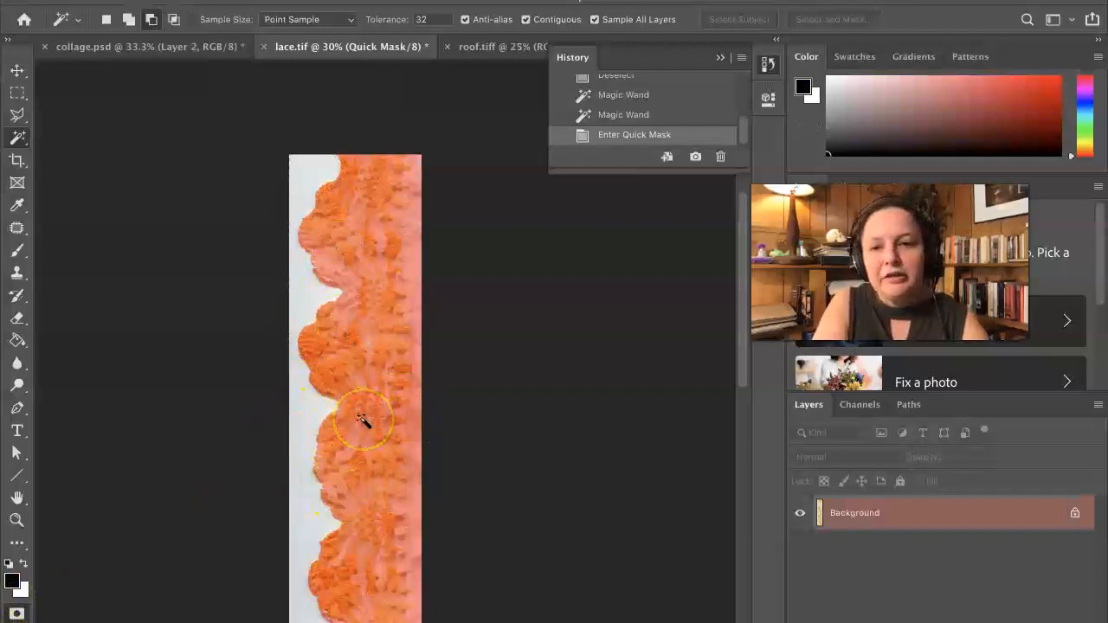
scroll(364, 417, up, 4)
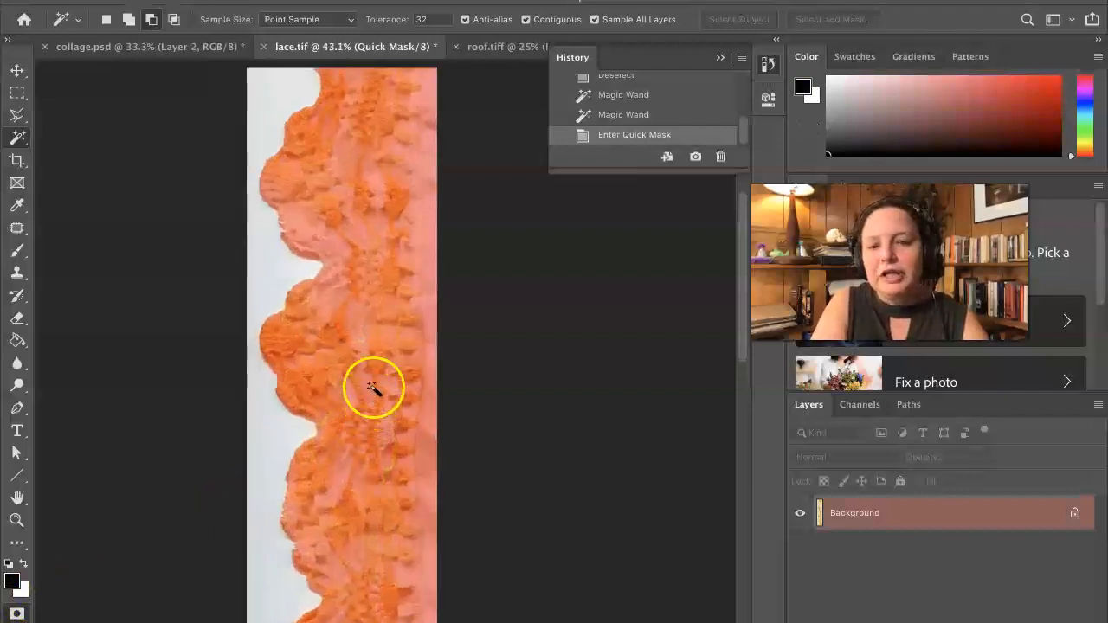
scroll(386, 362, up, 3)
scroll(386, 362, up, 5)
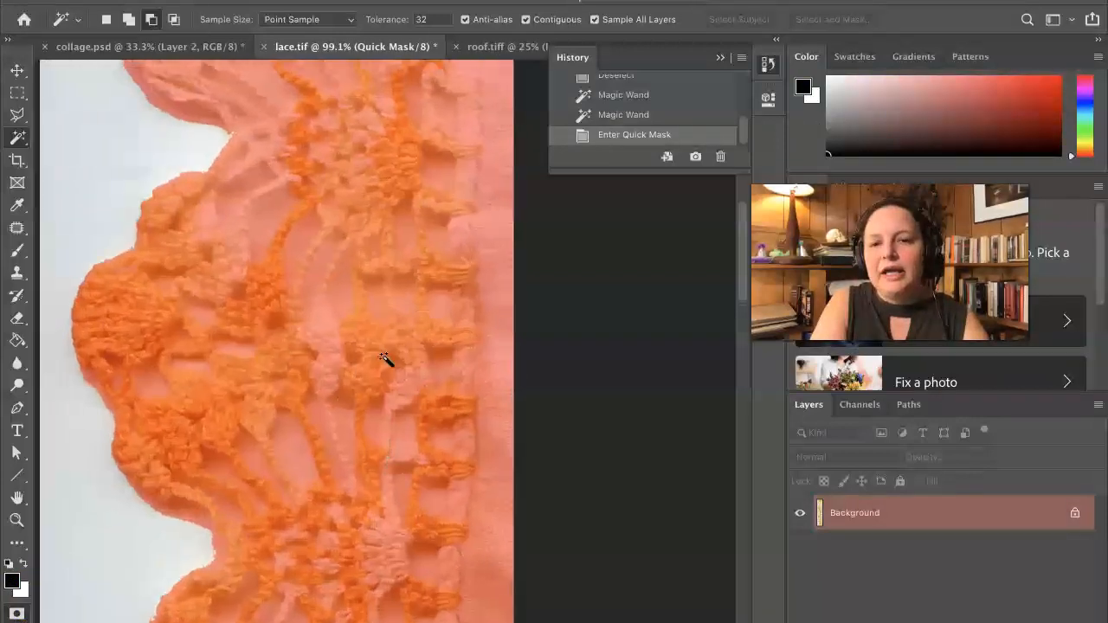
- Paint test strokes on the Quick Mask with the Brush at 30% opacity, and undo the stroke over the background
scroll(386, 362, up, 3)
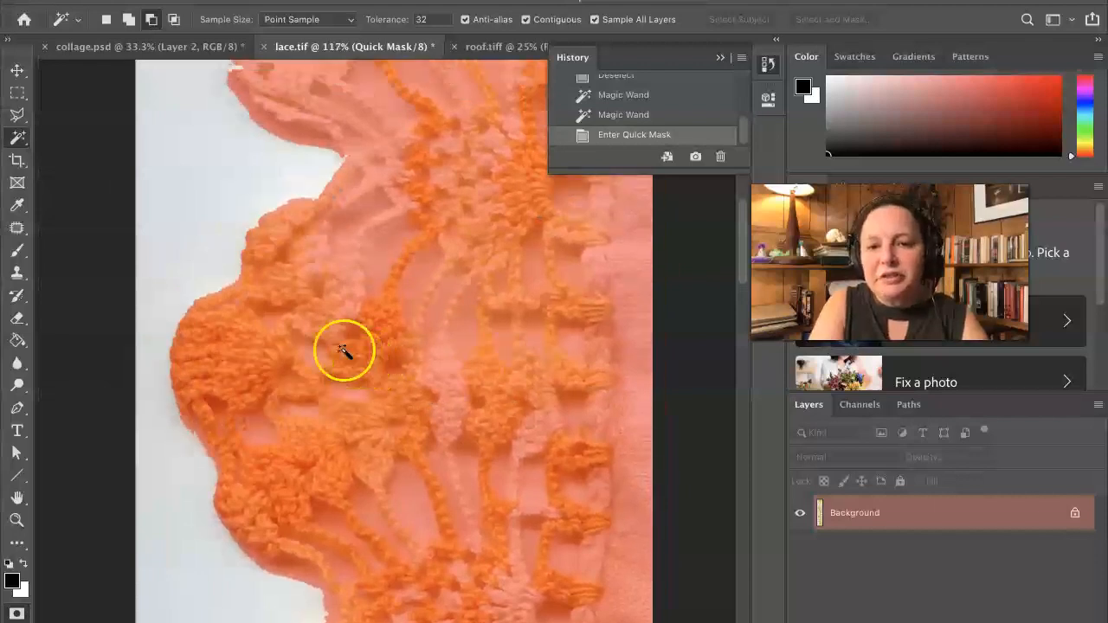
click(17, 253)
mouse_move(382, 255)
mouse_down()
mouse_move(391, 230)
mouse_move(445, 198)
mouse_up()
drag(281, 173, 200, 196)
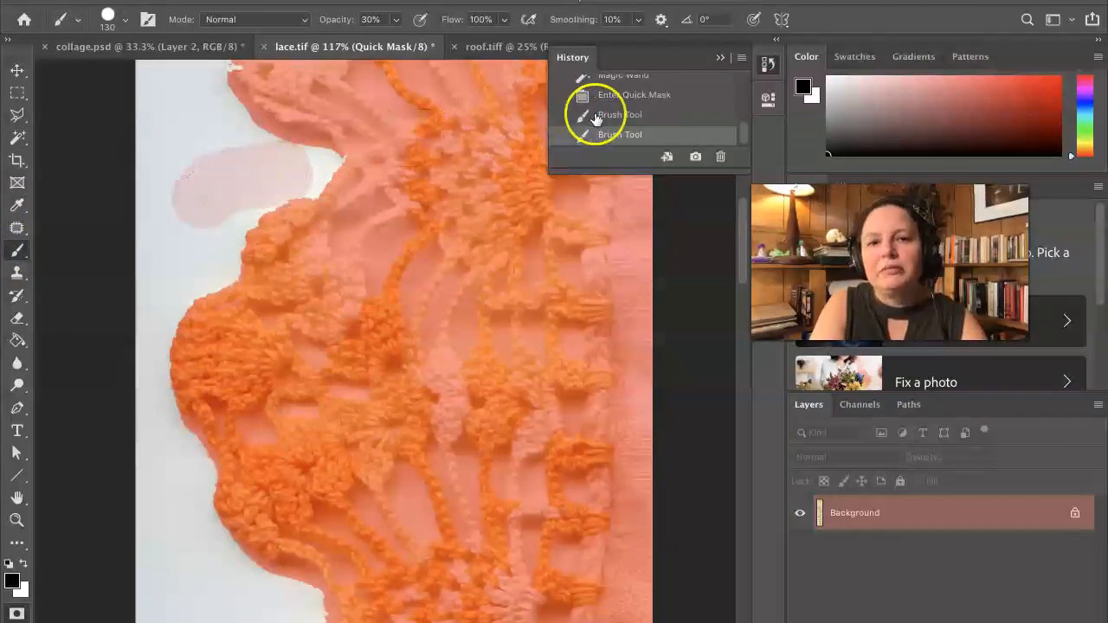
click(606, 114)
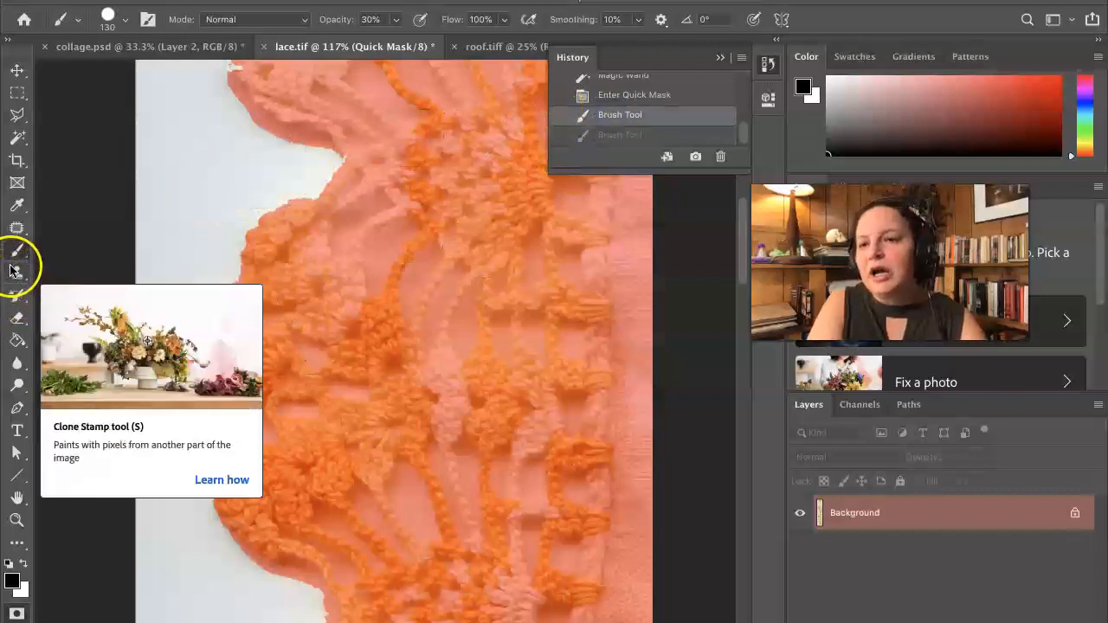
- Erase the mask from three open gaps between the threads of the second scallop with a 27 px Eraser
click(15, 318)
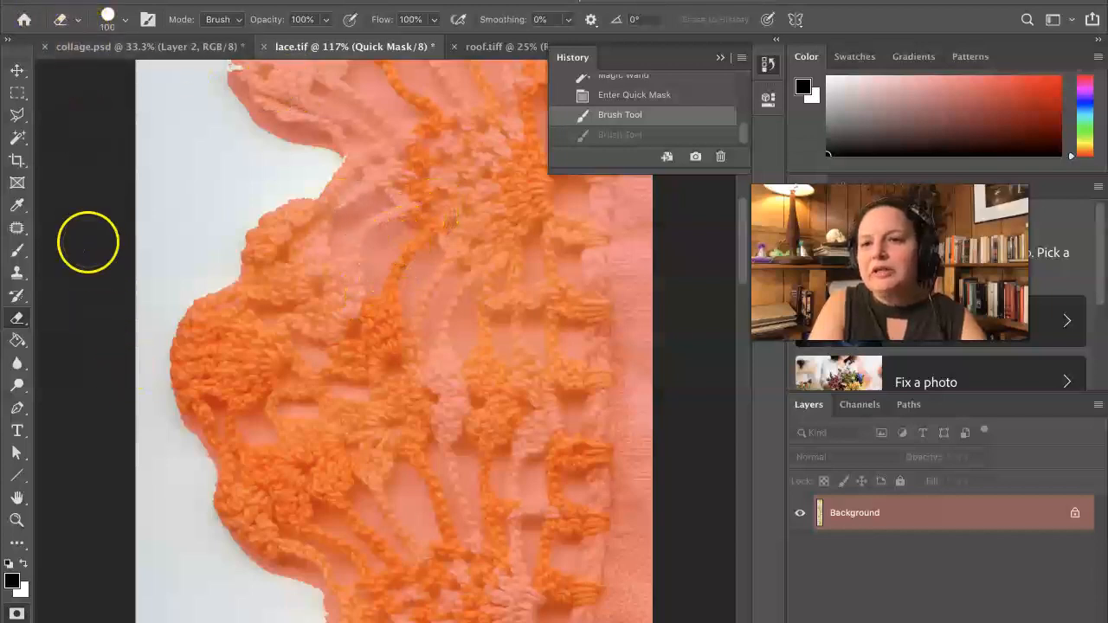
click(124, 19)
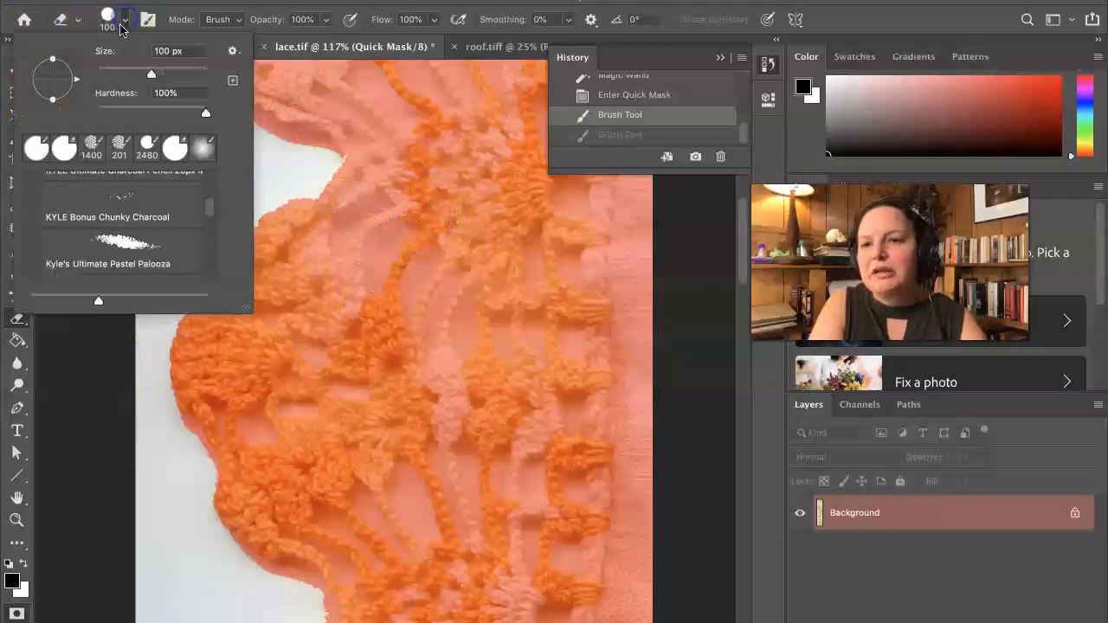
drag(124, 70, 110, 75)
mouse_move(373, 255)
mouse_down()
mouse_move(401, 229)
mouse_move(376, 279)
mouse_move(382, 250)
mouse_move(413, 275)
mouse_move(408, 309)
mouse_move(433, 252)
mouse_move(416, 276)
mouse_up()
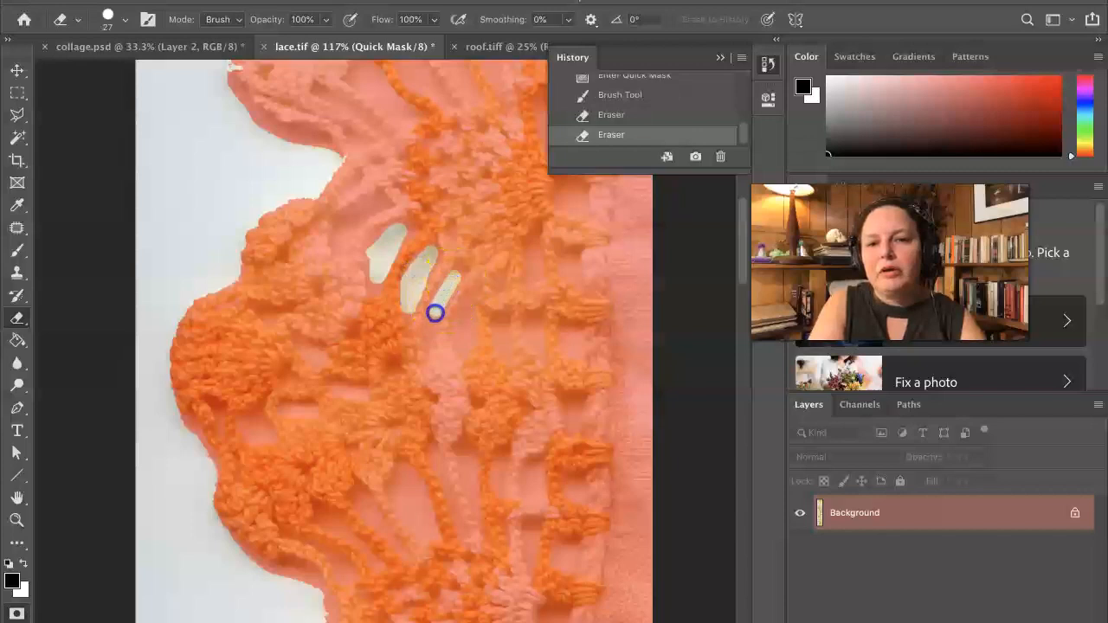
drag(428, 330, 426, 330)
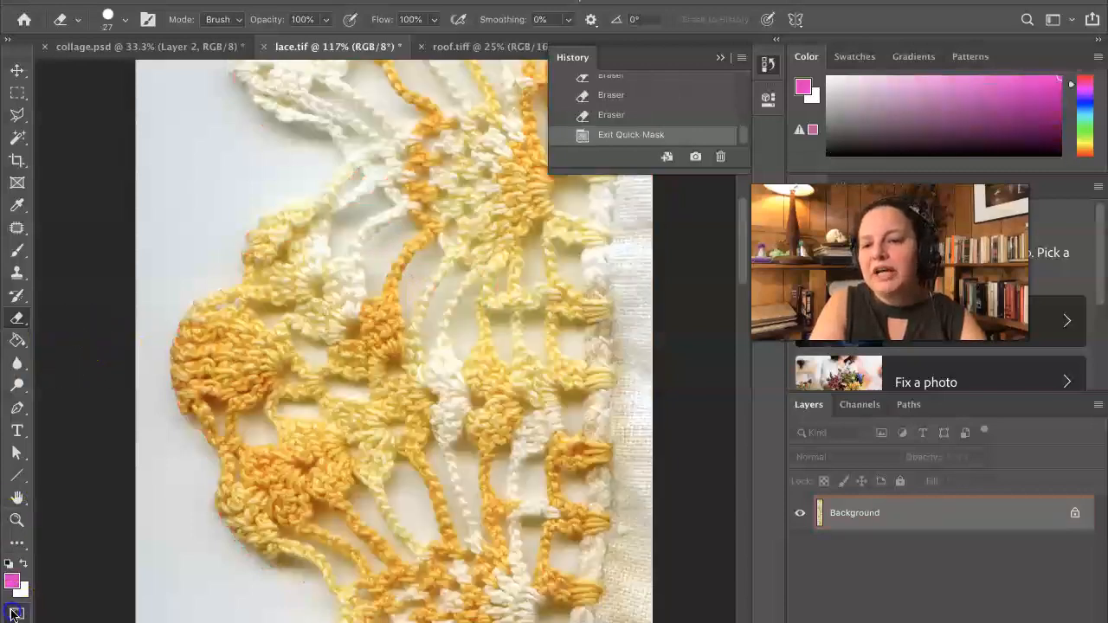
- Turn the Quick Mask back into a selection and check it around the erased gaps and along the strip
click(17, 614)
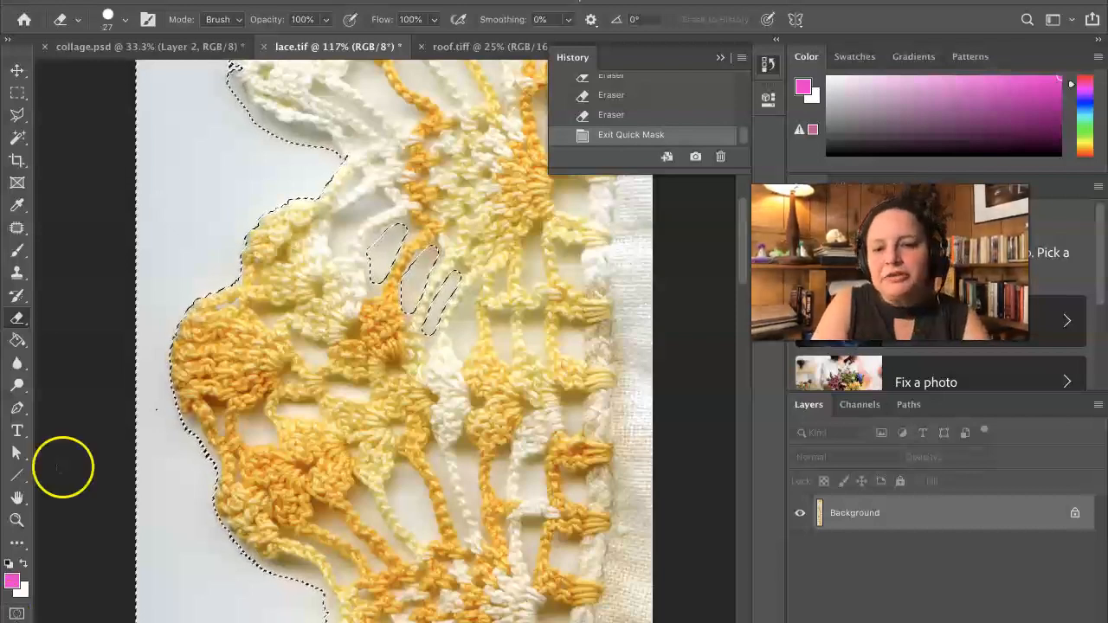
scroll(405, 387, down, 4)
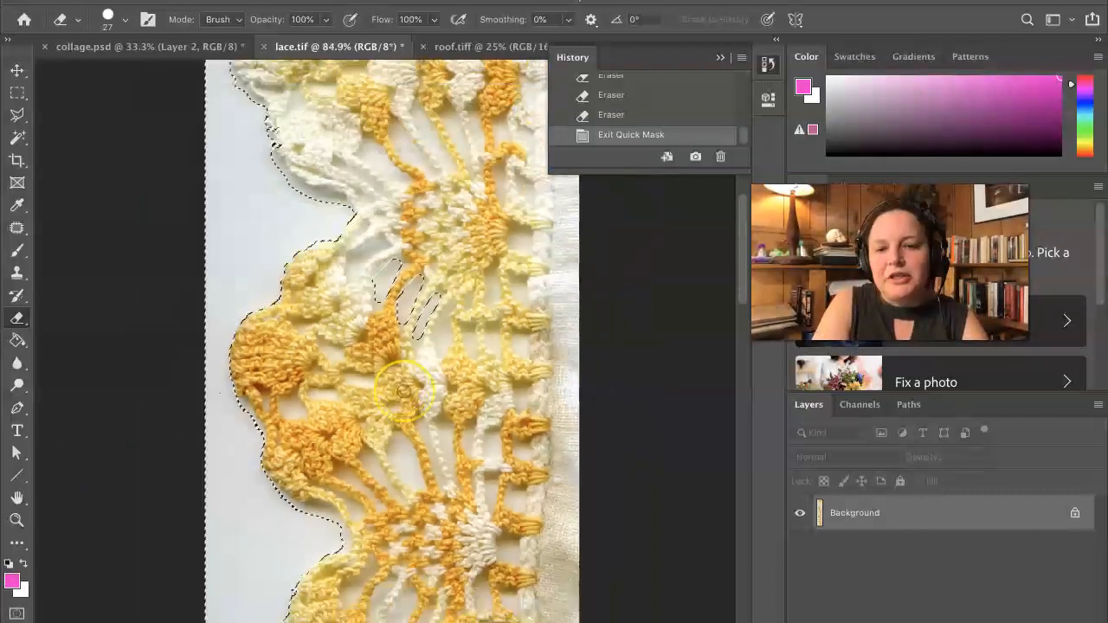
scroll(402, 391, down, 6)
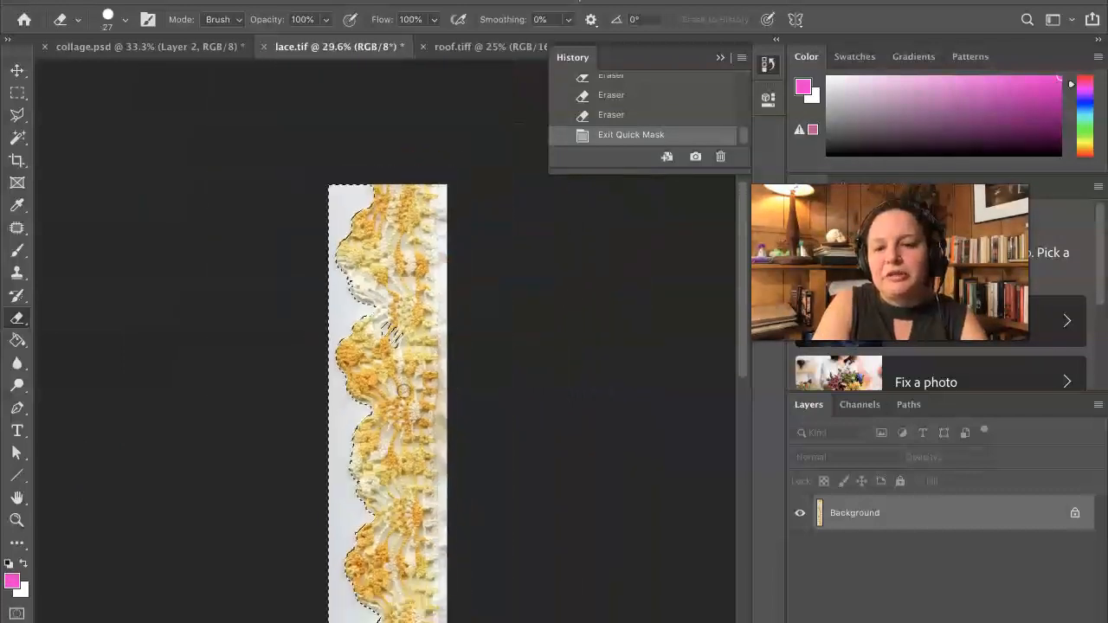
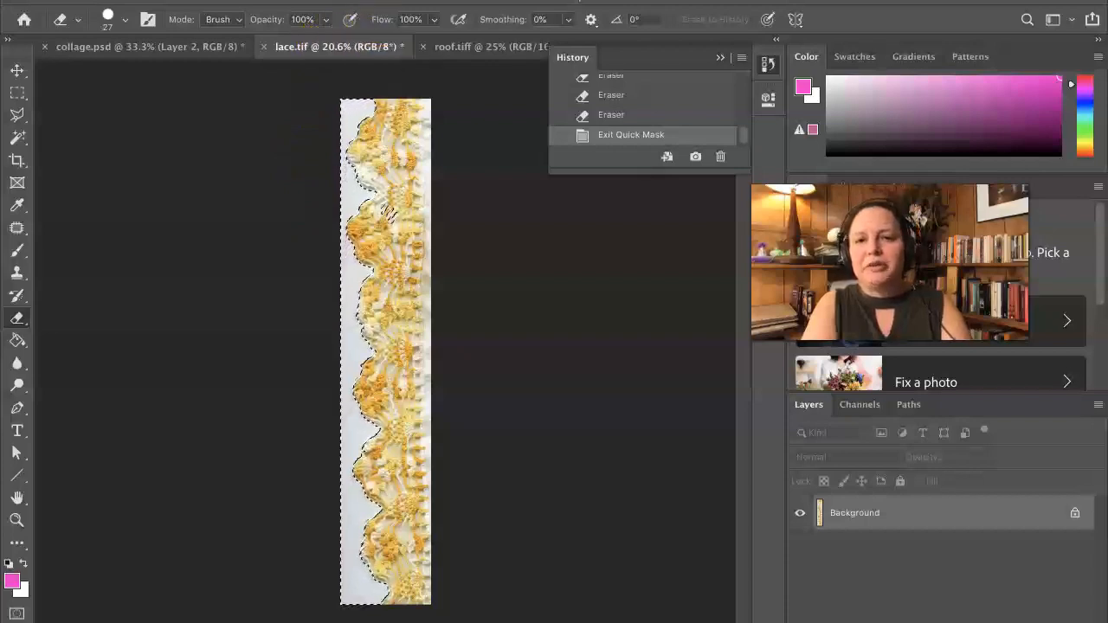
- Expand the background selection with Grow and inspect its outline along the lace edge up close
click(350, 2)
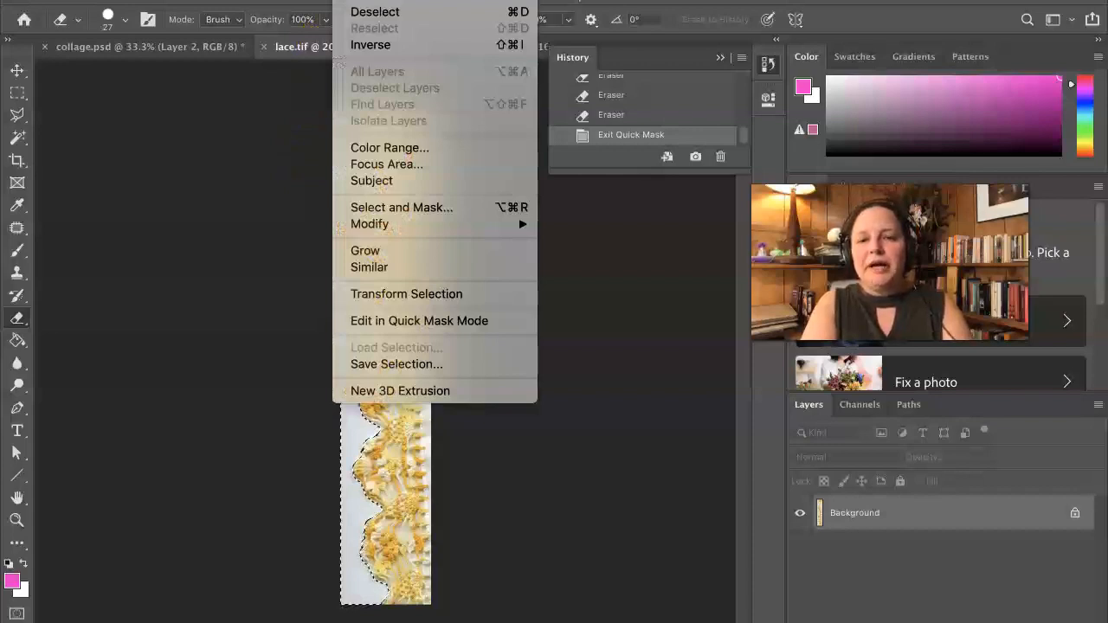
click(367, 253)
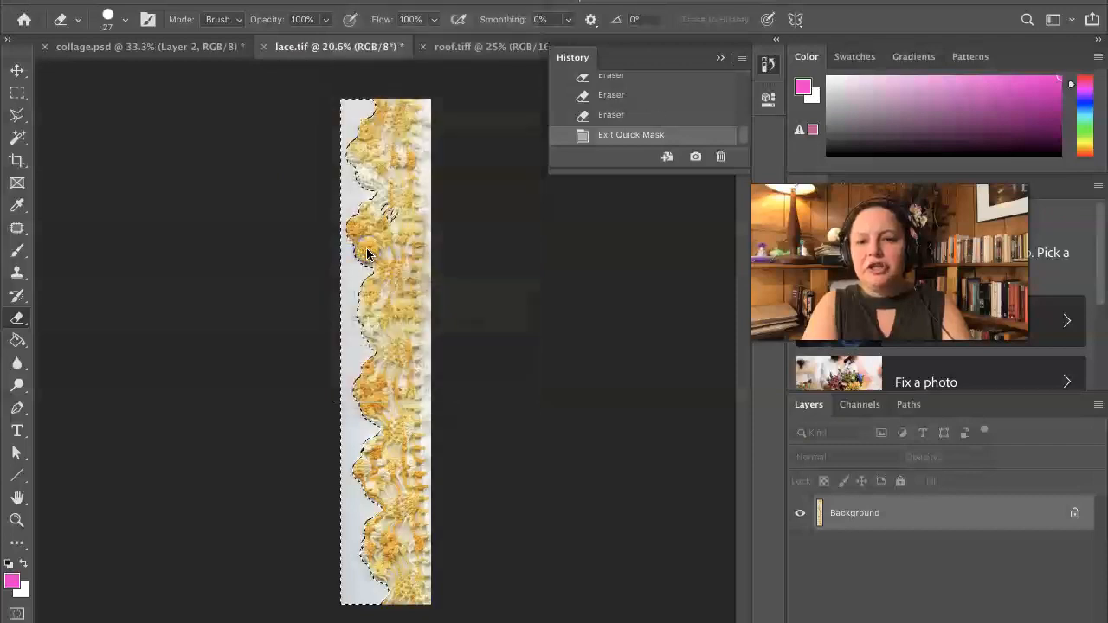
scroll(345, 251, up, 5)
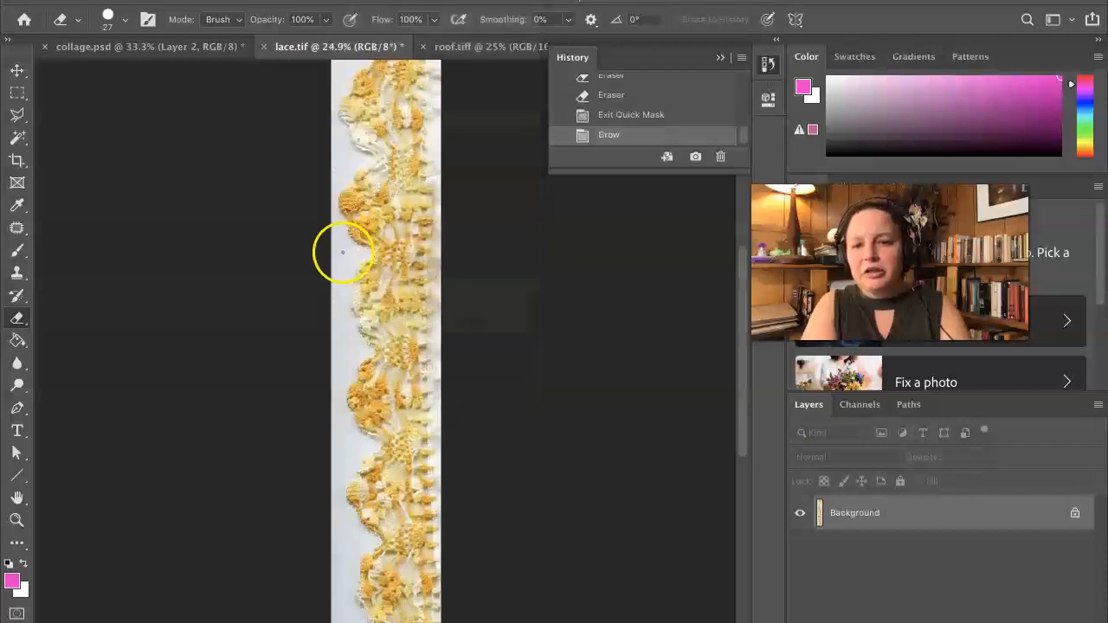
scroll(351, 232, up, 1)
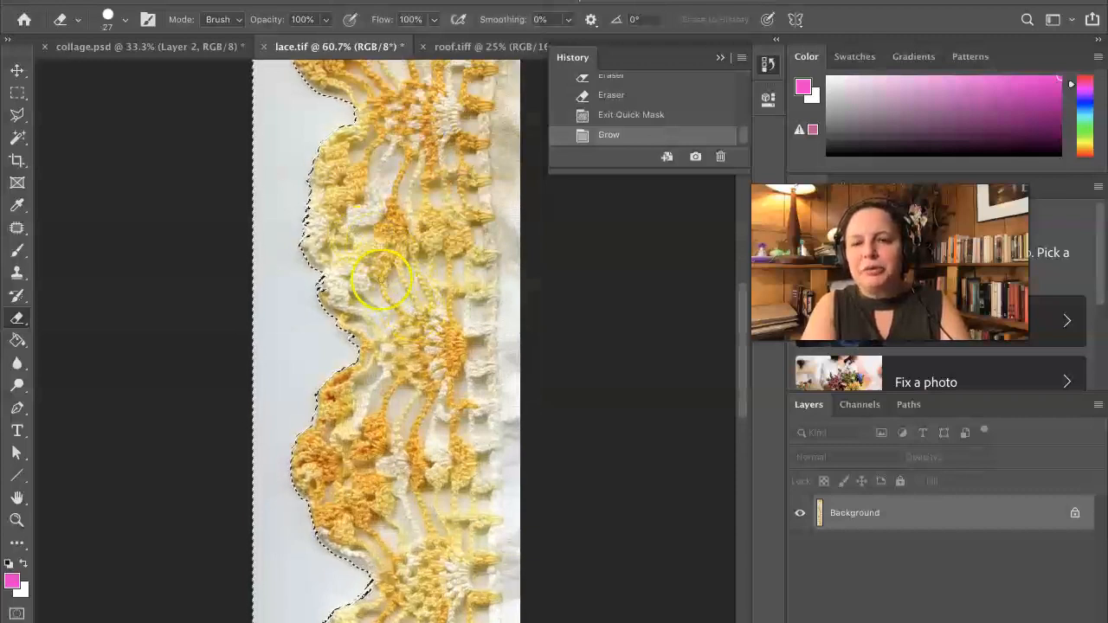
scroll(380, 276, up, 1)
scroll(380, 276, up, 1)
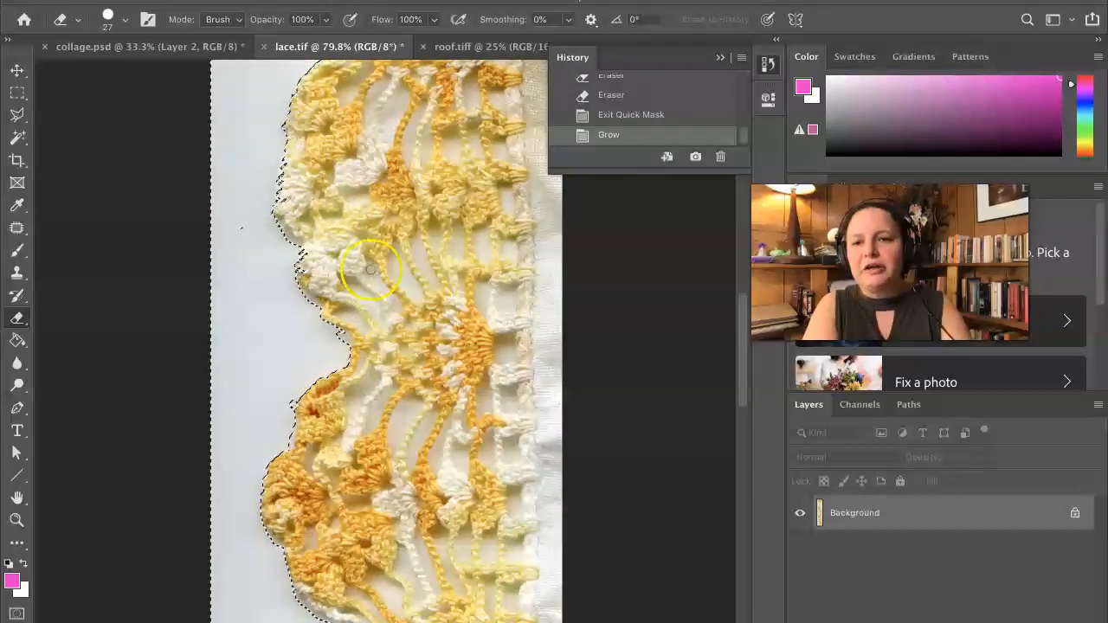
- Try extending the selection to matching colors across the image with Similar, and undo it
click(351, 0)
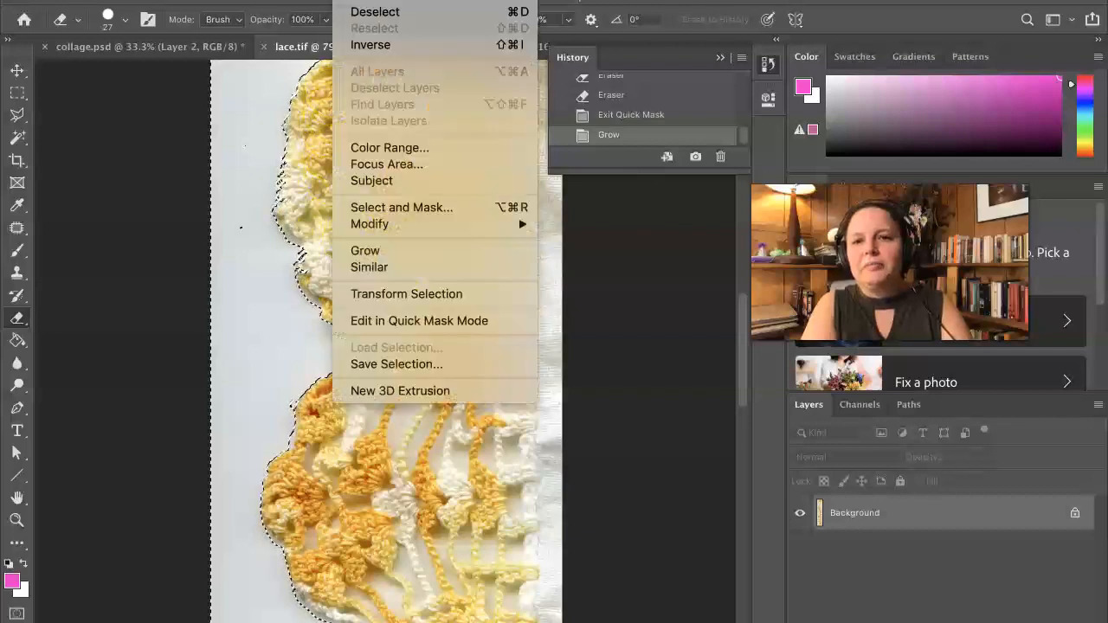
click(382, 268)
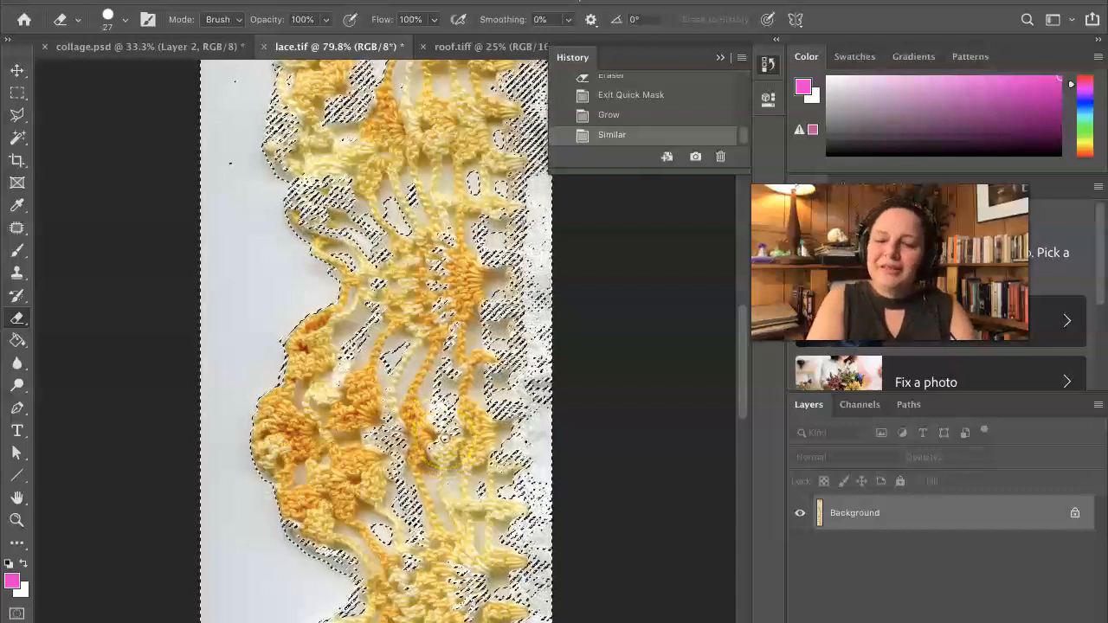
key(ctrl+z)
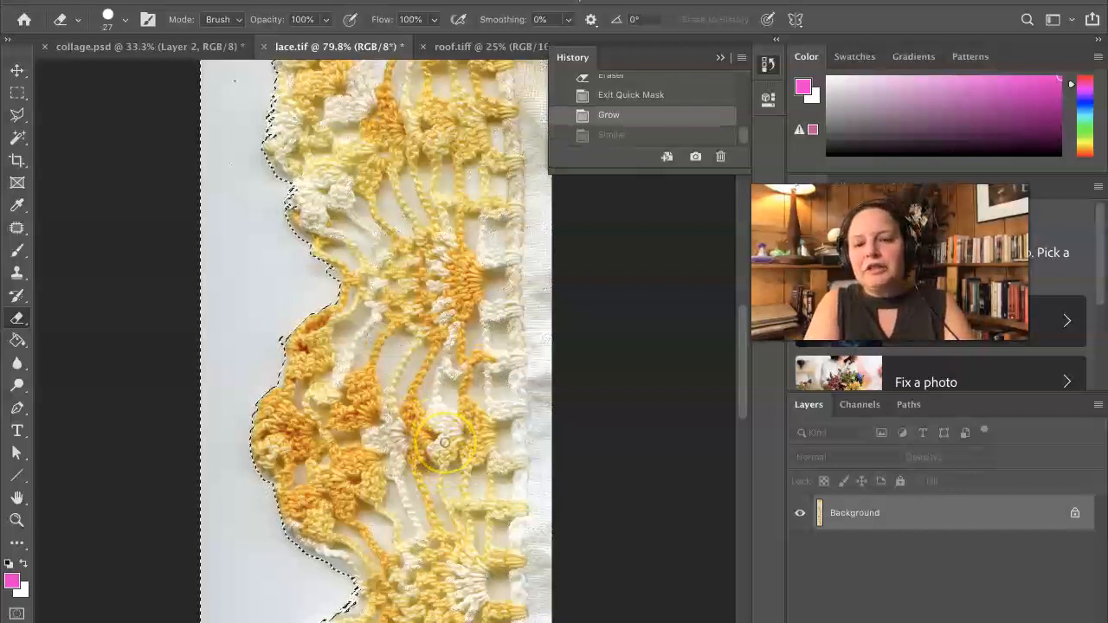
- Convert the grown background selection of the whole lace strip into a Quick Mask again
scroll(445, 443, down, 1)
scroll(445, 443, down, 6)
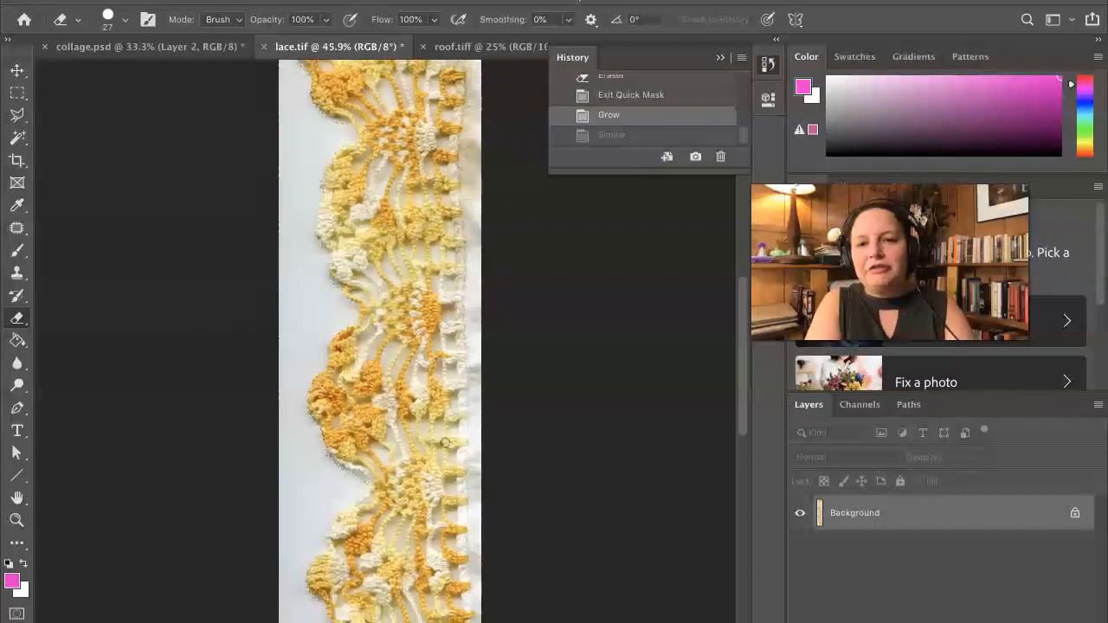
scroll(444, 443, down, 2)
scroll(444, 442, down, 3)
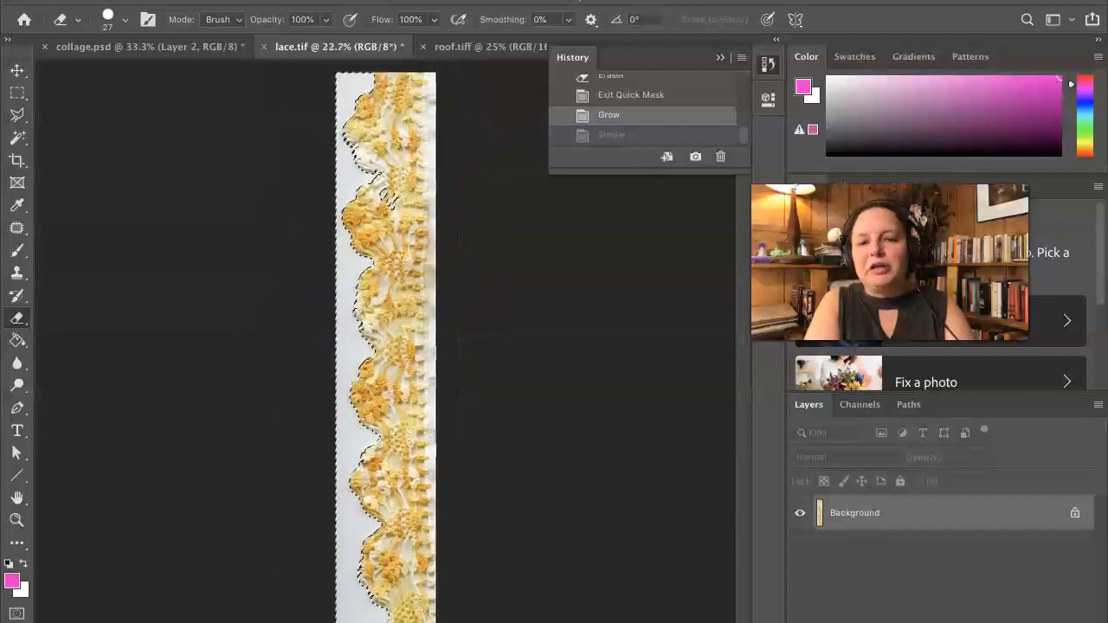
scroll(444, 443, down, 1)
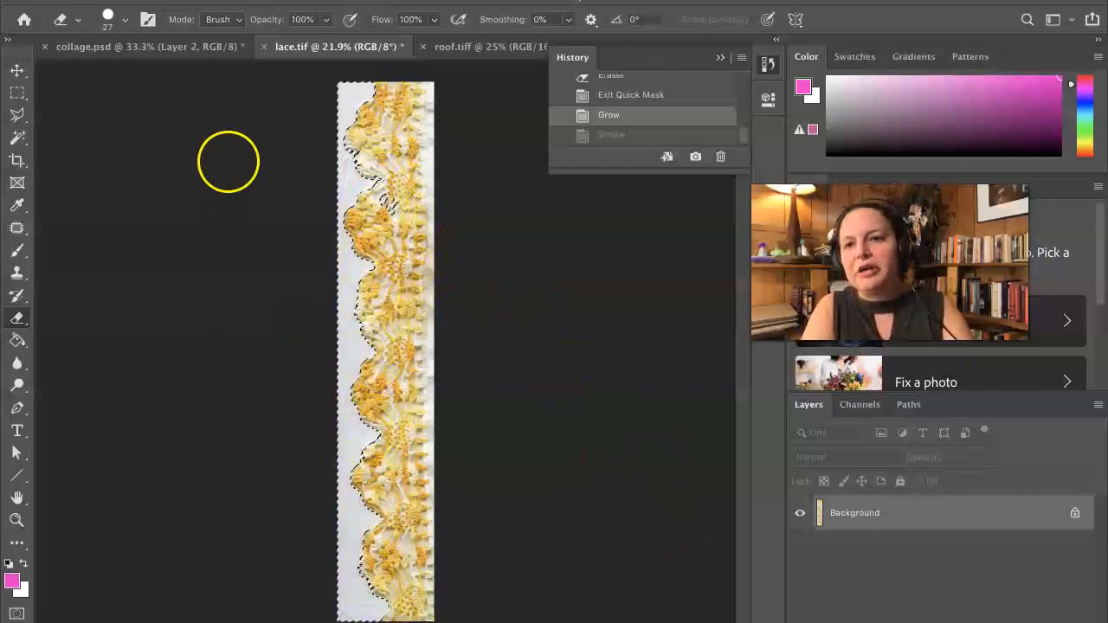
click(18, 137)
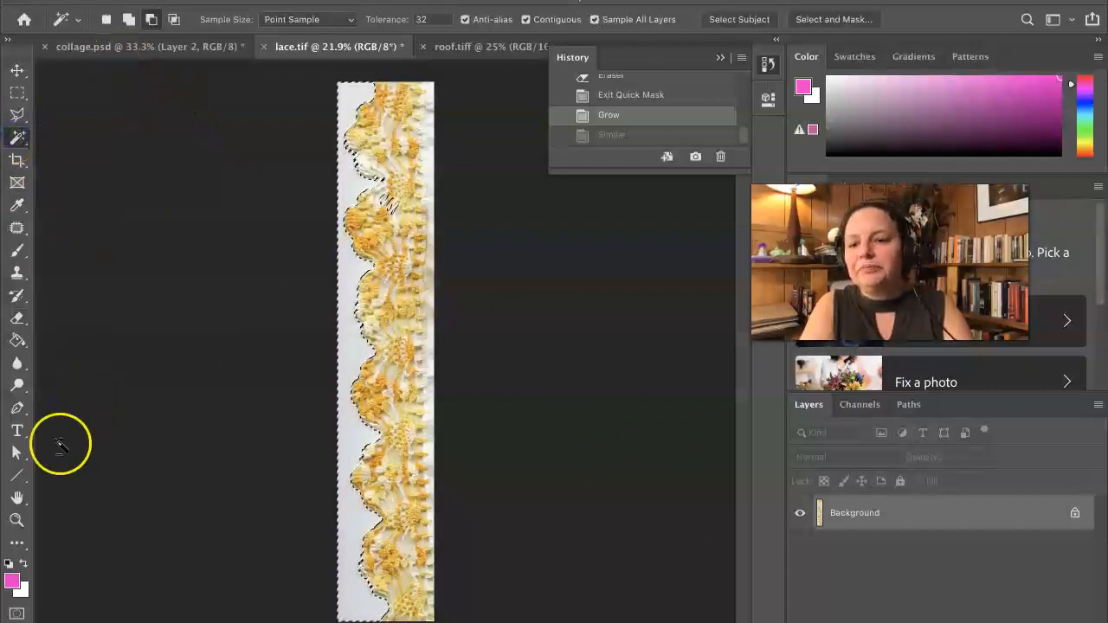
click(15, 613)
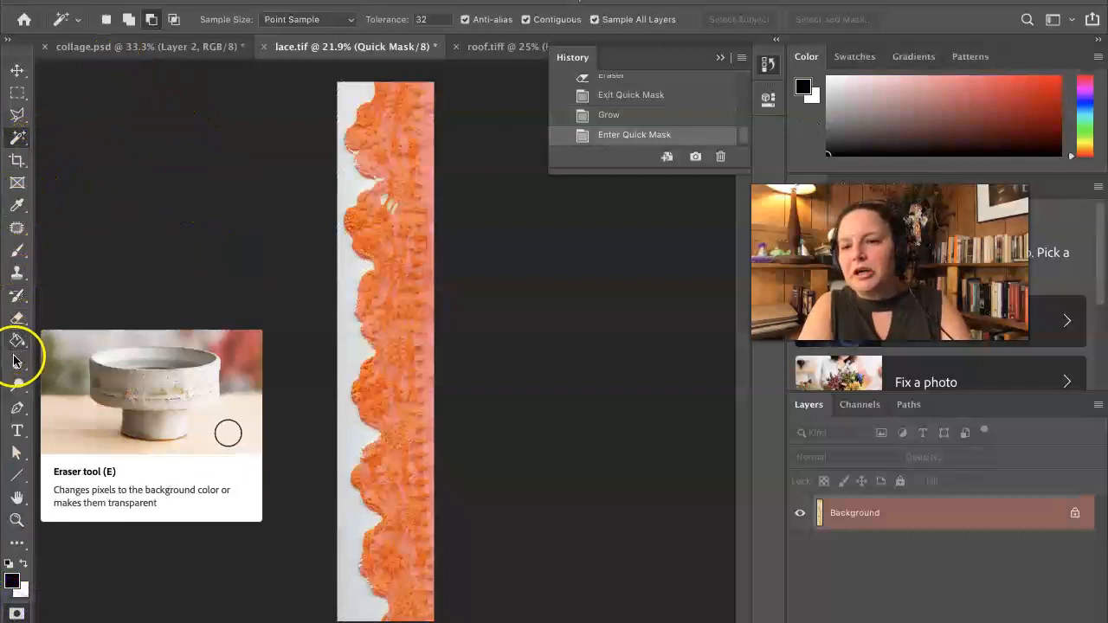
- Paint the three erased thread gaps back into the mask with the 130 px Brush at 100% opacity
click(16, 251)
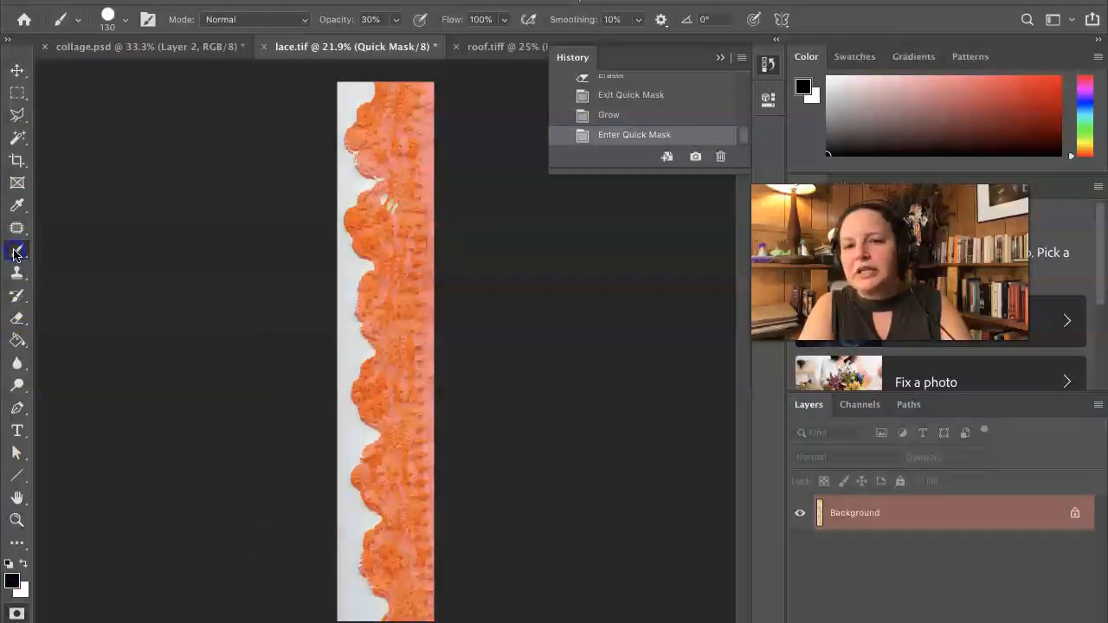
click(384, 199)
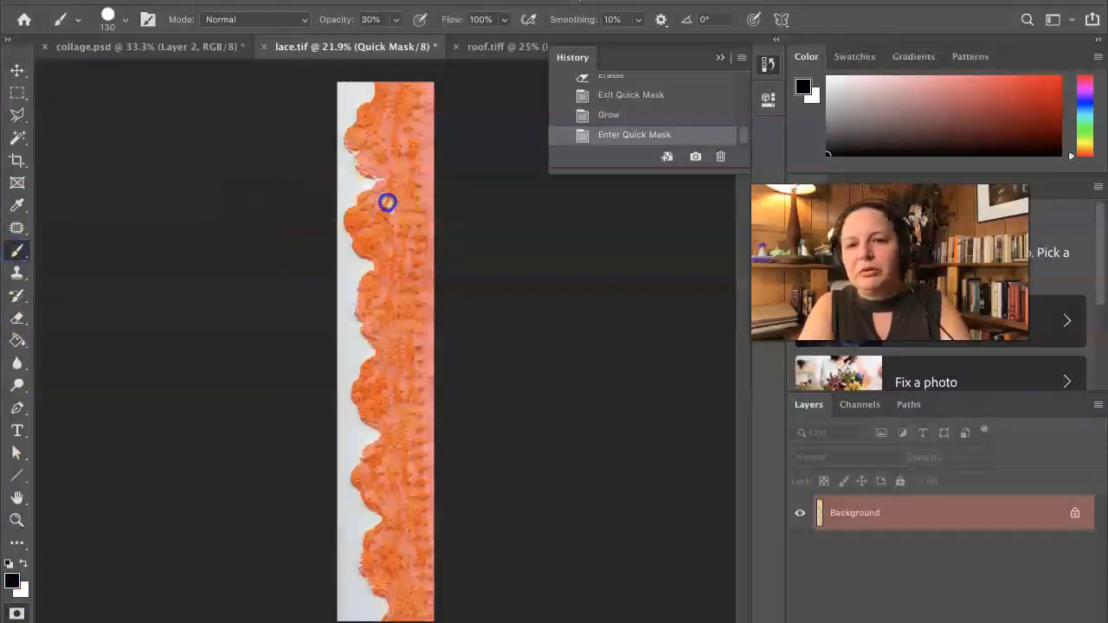
click(397, 20)
drag(406, 45, 394, 41)
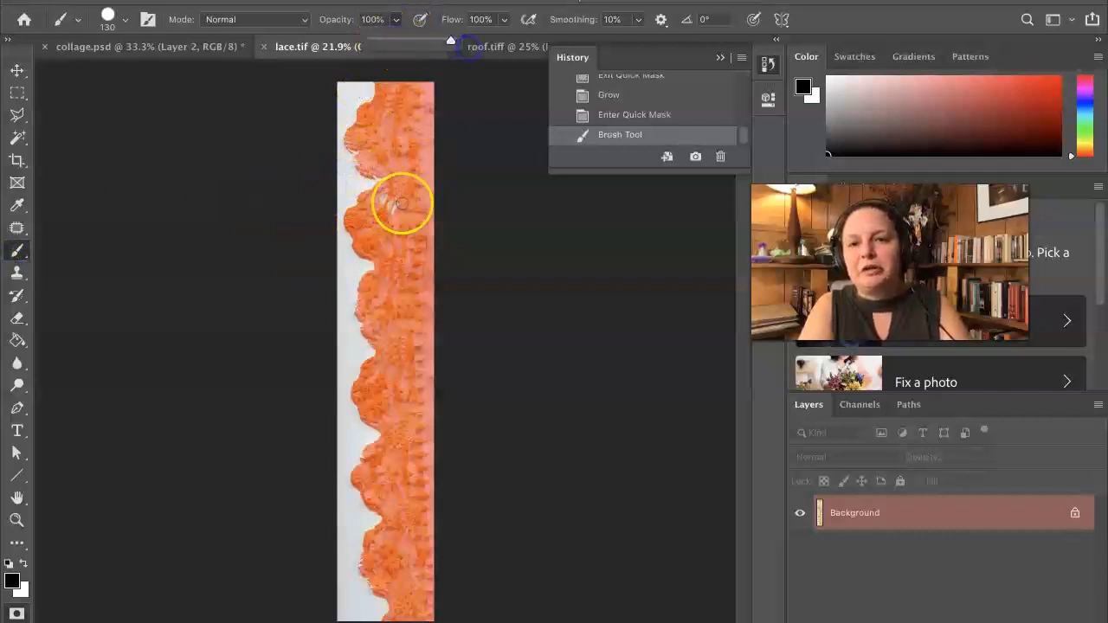
key(super+plus)
key(super+plus)
key(super+plus)
scroll(406, 198, up, 4)
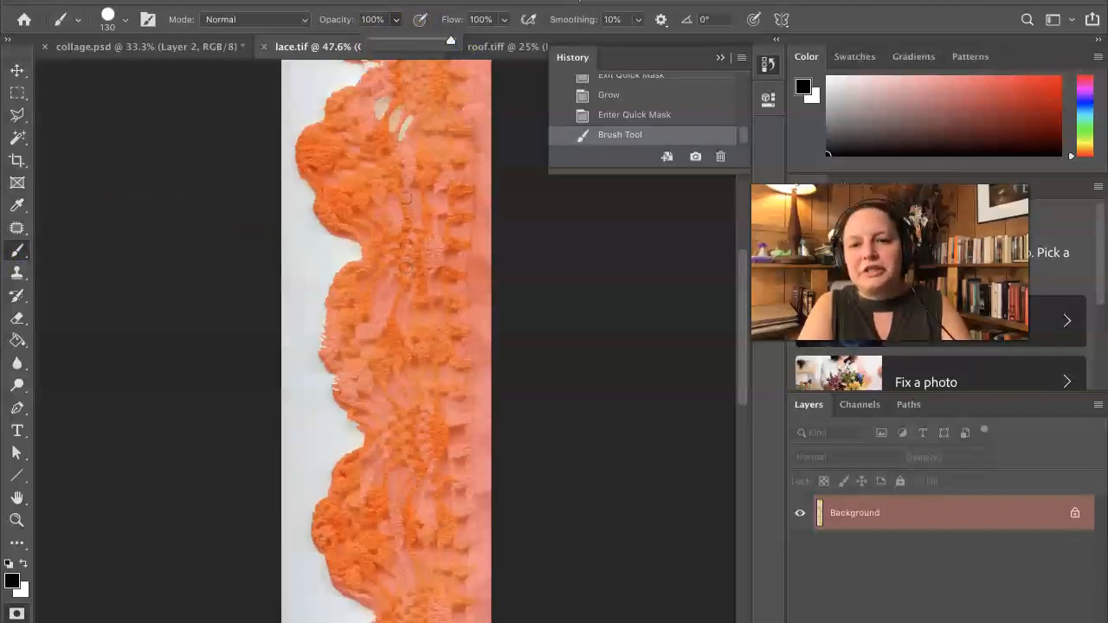
mouse_move(394, 170)
mouse_down()
mouse_move(368, 204)
mouse_move(428, 165)
mouse_move(381, 202)
mouse_move(405, 169)
mouse_move(378, 130)
mouse_up()
click(370, 113)
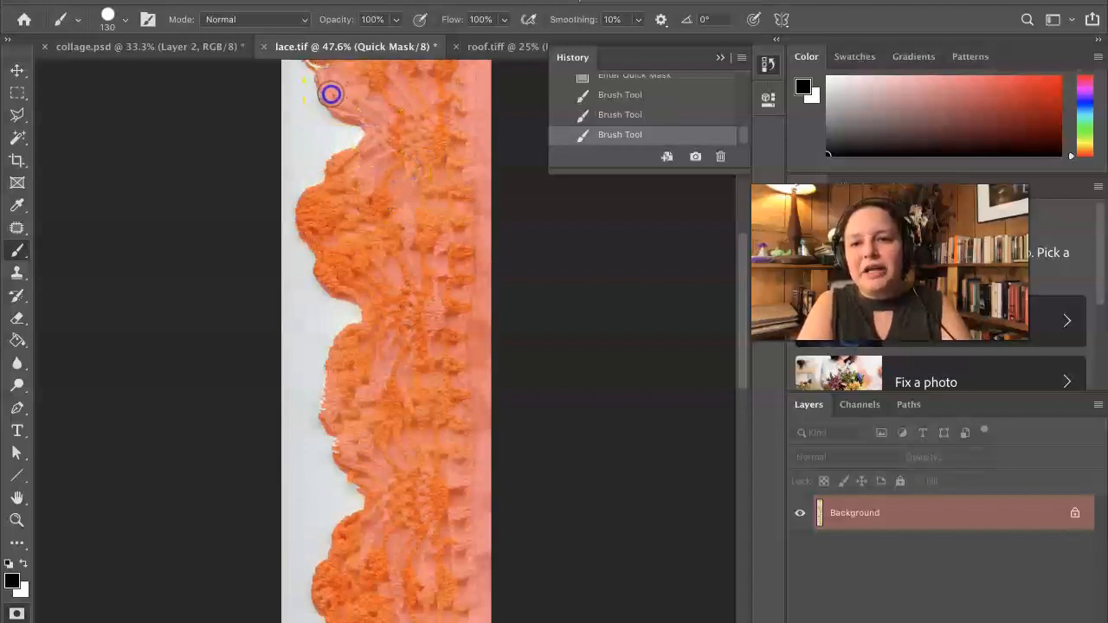
- Fill in the ragged mask edge along the outer side of the topmost scallop with the Brush
scroll(333, 95, up, 5)
drag(312, 232, 323, 216)
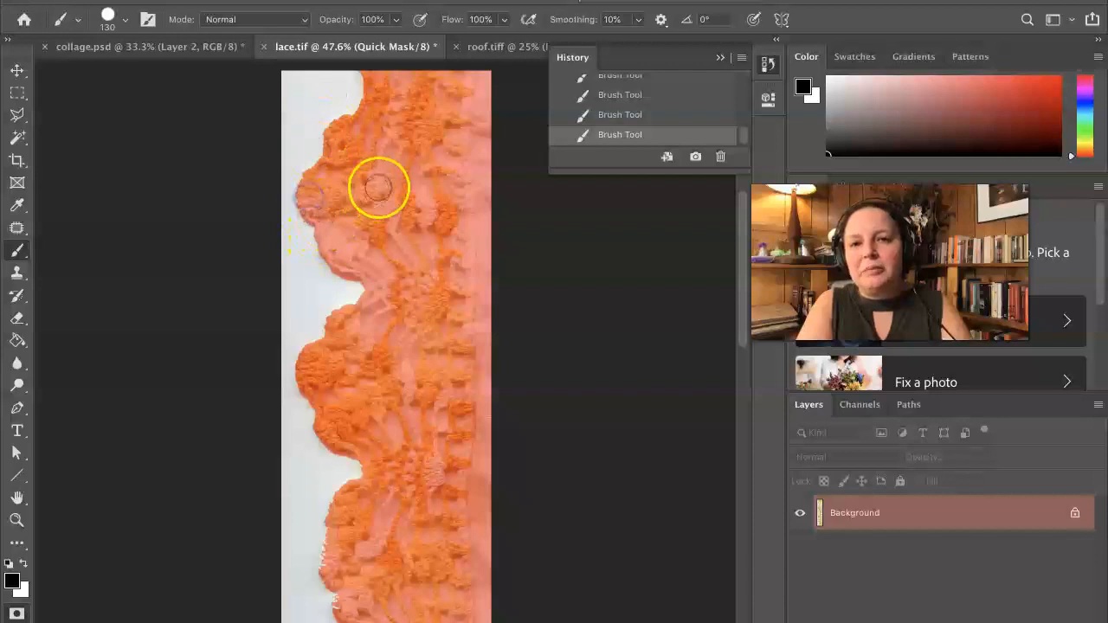
scroll(380, 187, up, 5)
- Paint over the jagged white spots on the outer mask edge of the third scallop
scroll(402, 209, down, 10)
mouse_move(372, 300)
mouse_down()
mouse_move(349, 269)
mouse_move(352, 248)
mouse_up()
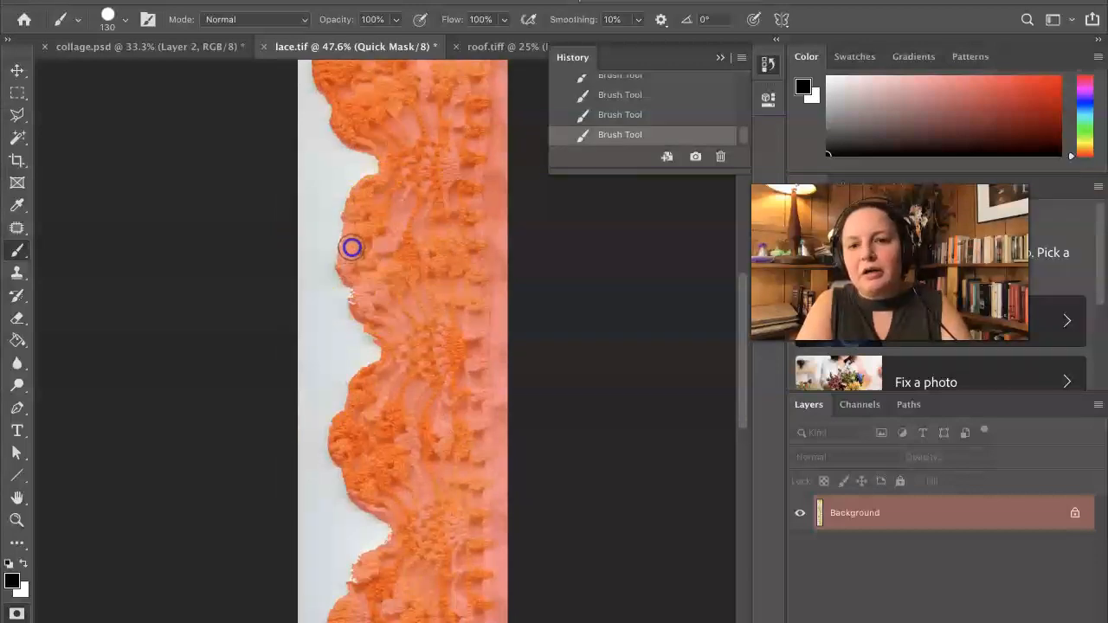
drag(357, 287, 362, 299)
click(362, 299)
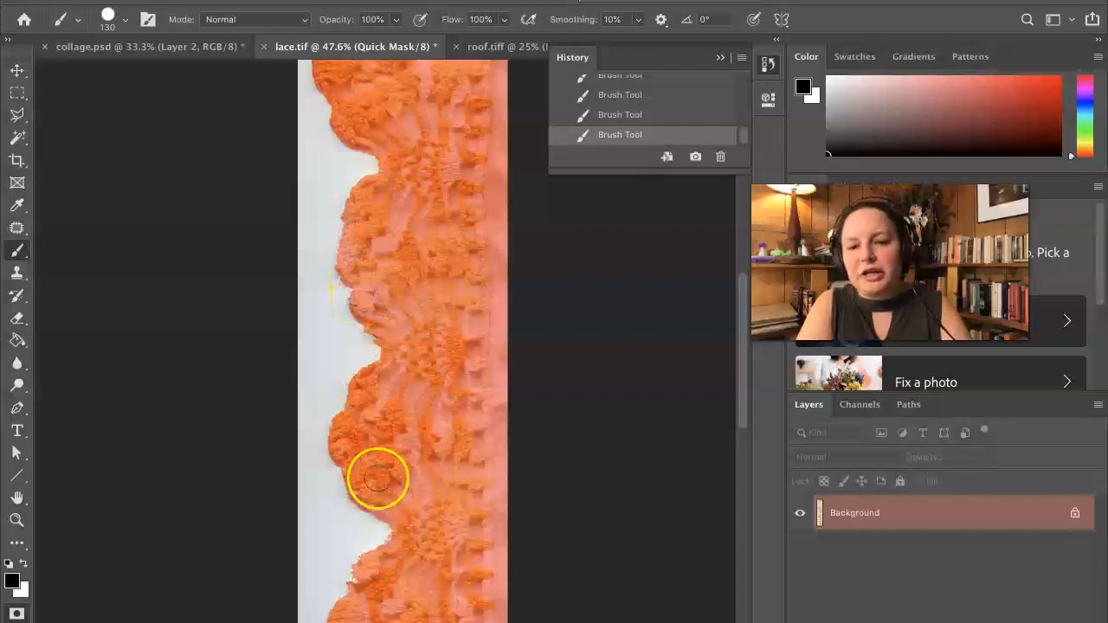
- Paint the missing mask areas along the outer edge of the lower scallops, down to the strip's lower end
scroll(378, 480, down, 4)
drag(367, 480, 343, 451)
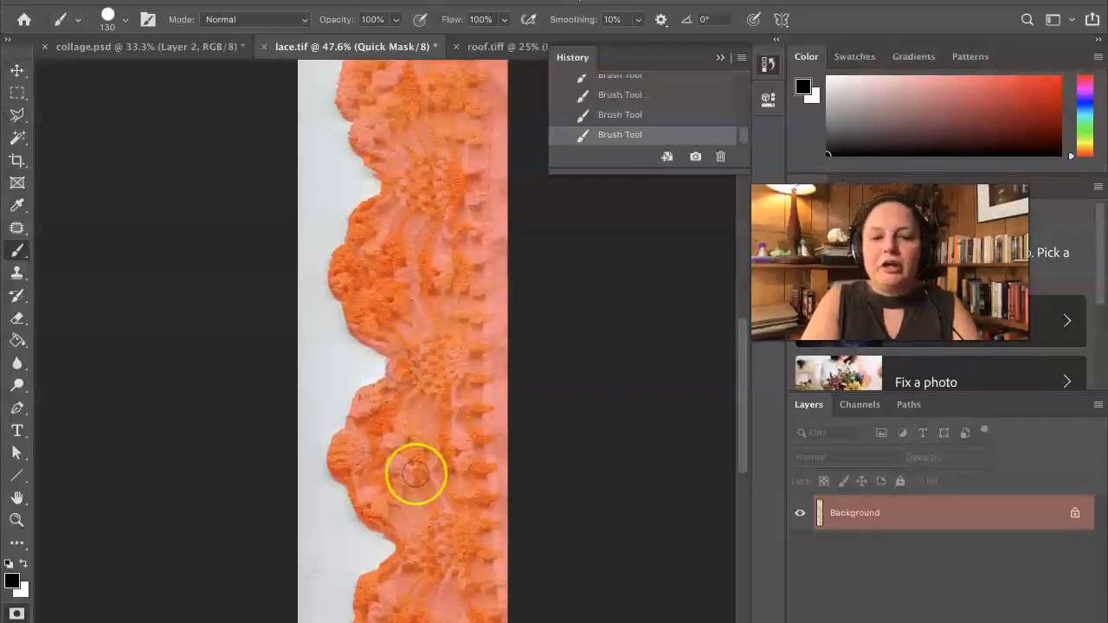
scroll(416, 473, down, 8)
drag(384, 384, 360, 295)
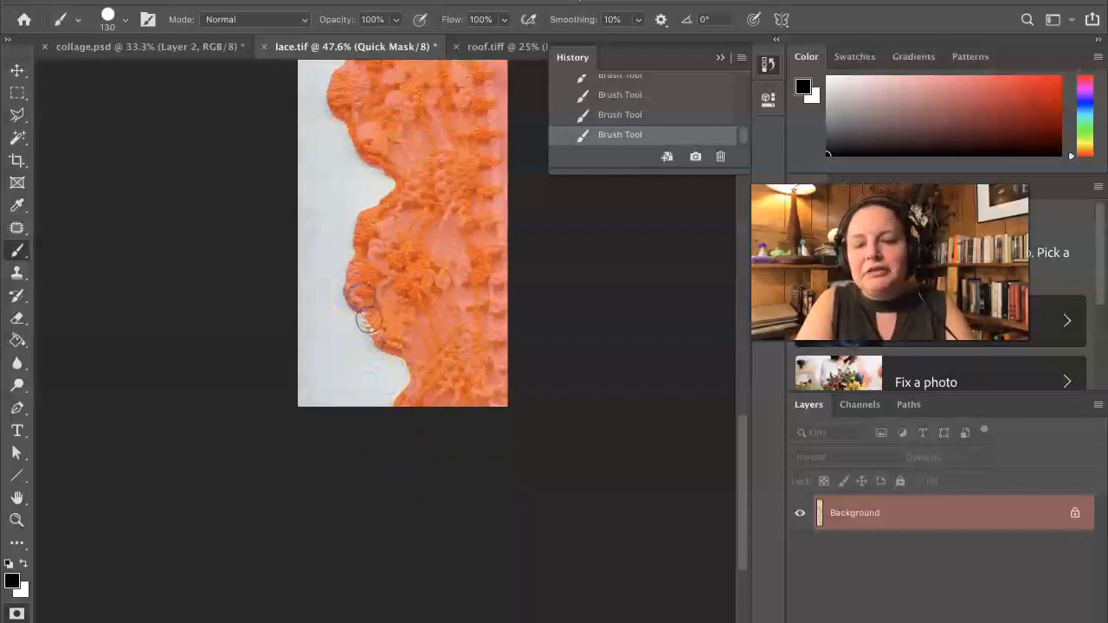
drag(376, 323, 384, 328)
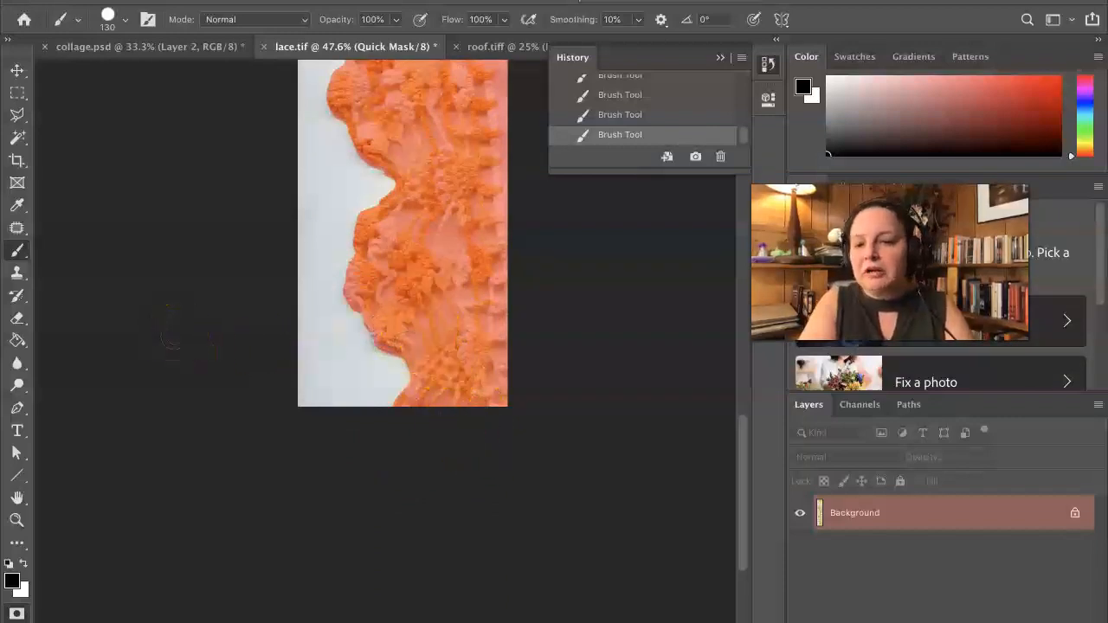
- Exit Quick Mask and hide the selected background of lace.tif with a Hide Selection layer mask
key(super+minus)
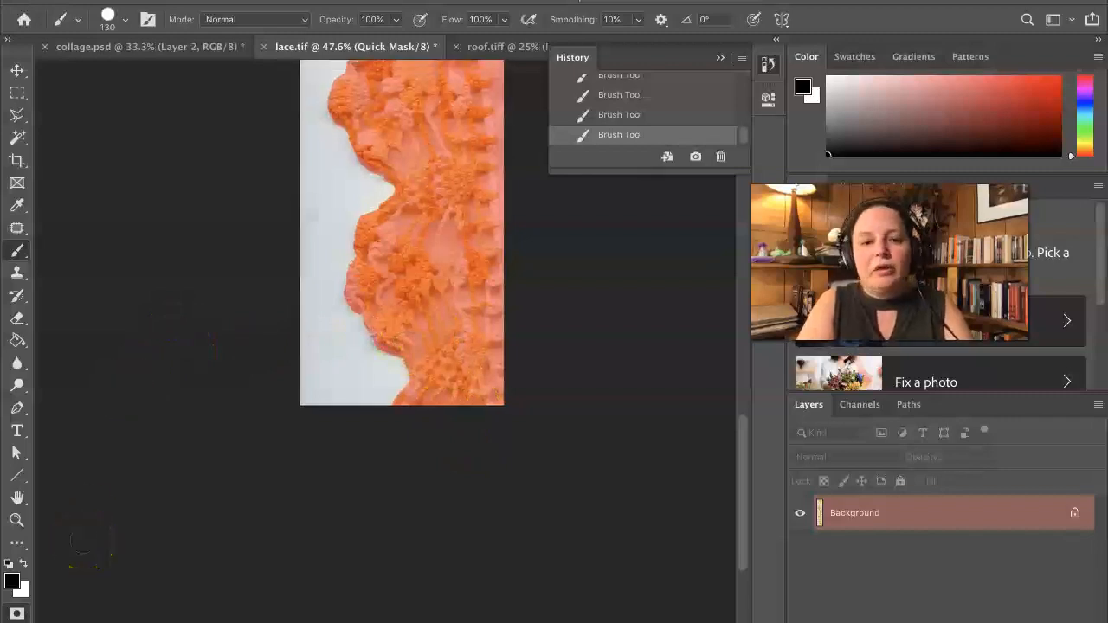
click(17, 613)
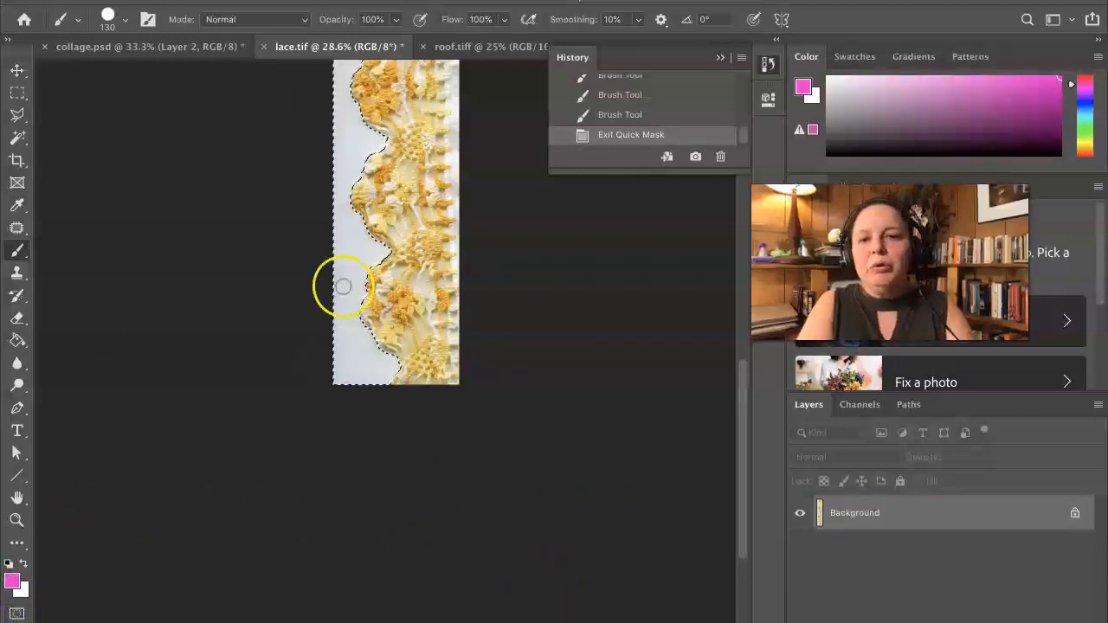
click(273, 0)
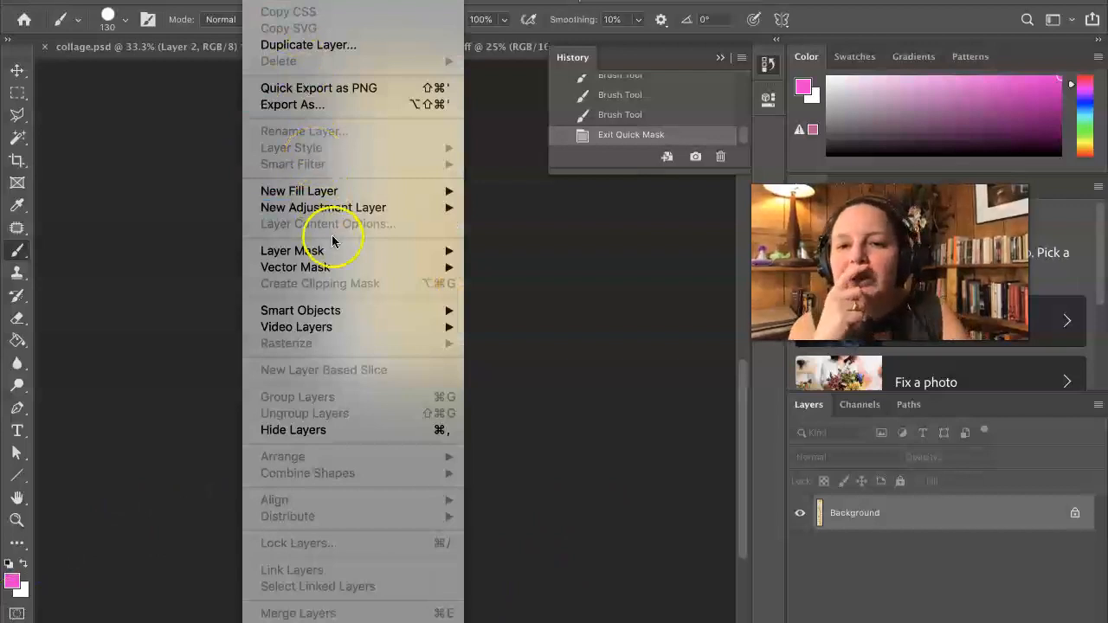
mouse_move(342, 249)
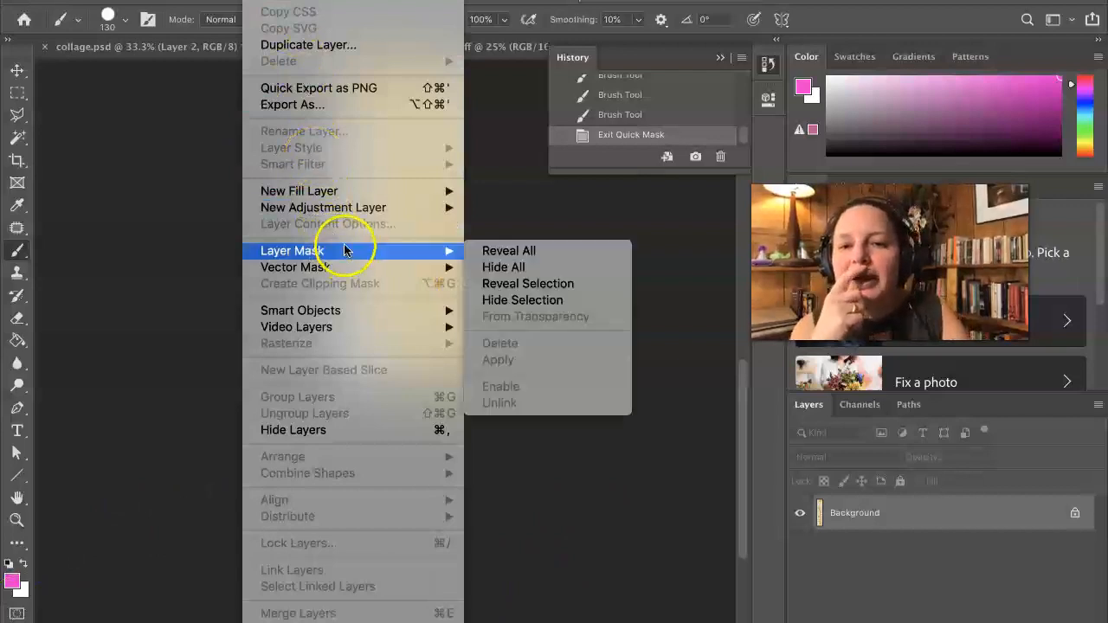
click(534, 299)
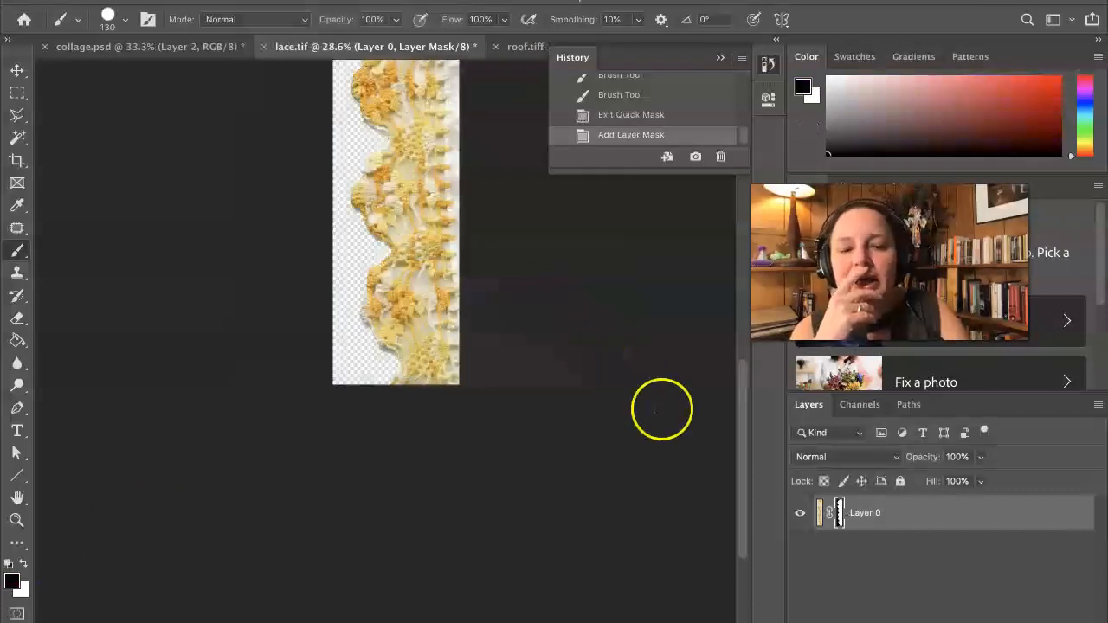
- Copy the masked lace layer from lace.tif into collage.psd and move it against the image's right edge
drag(866, 530, 133, 48)
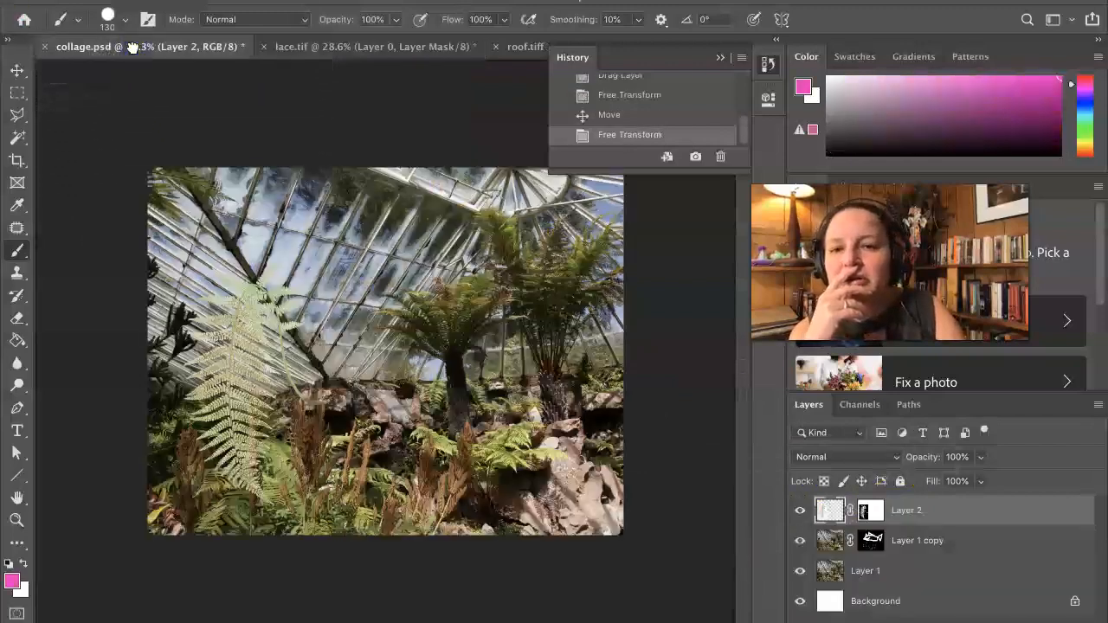
click(719, 61)
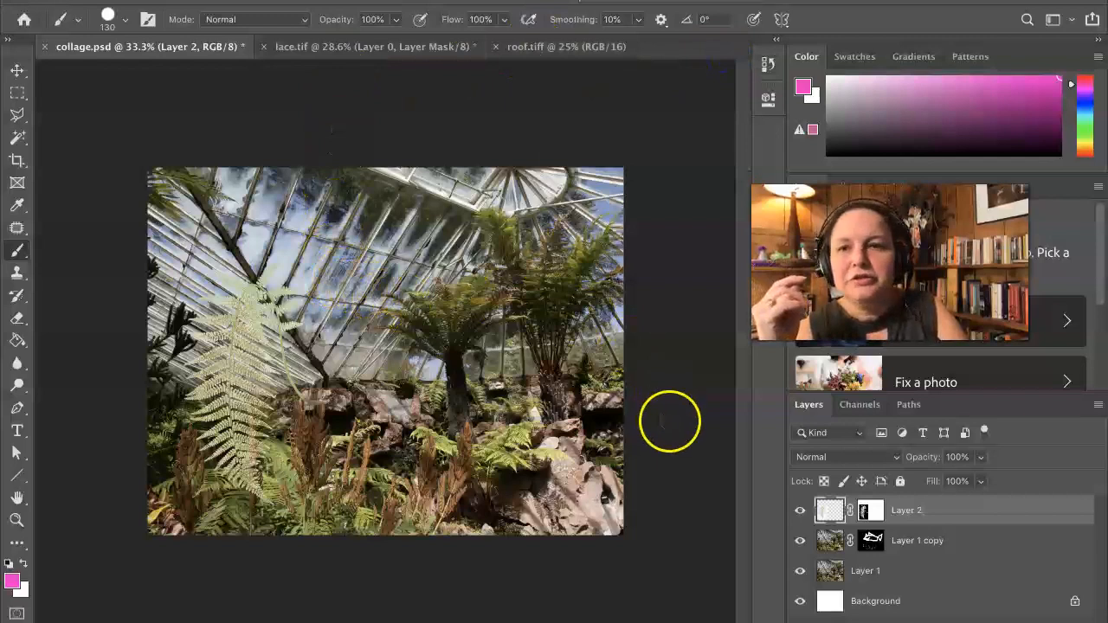
click(423, 49)
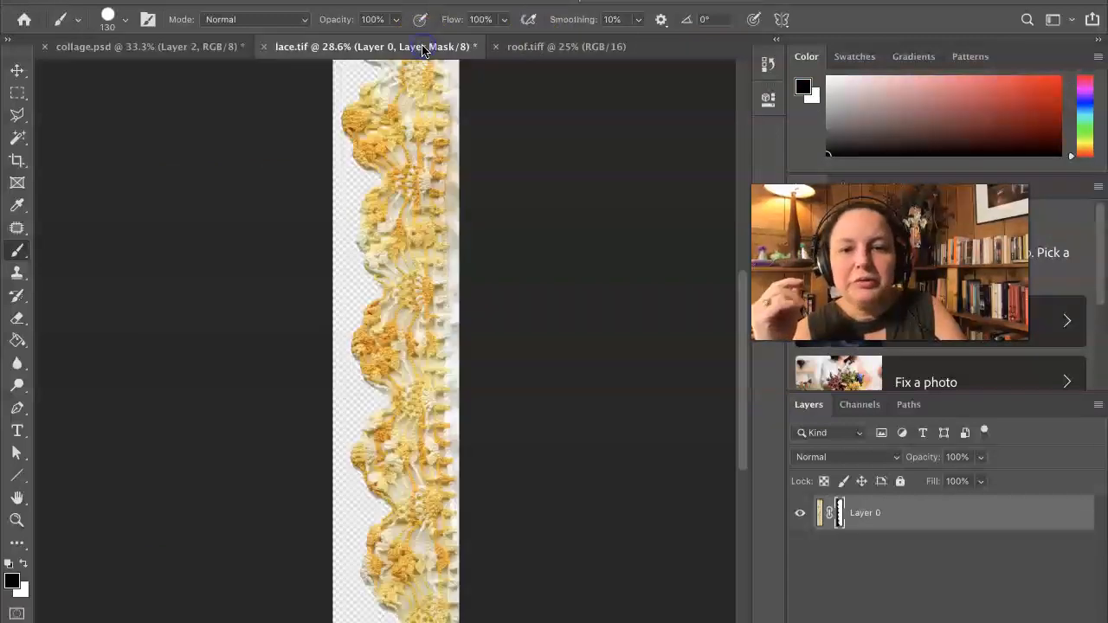
drag(880, 526, 512, 317)
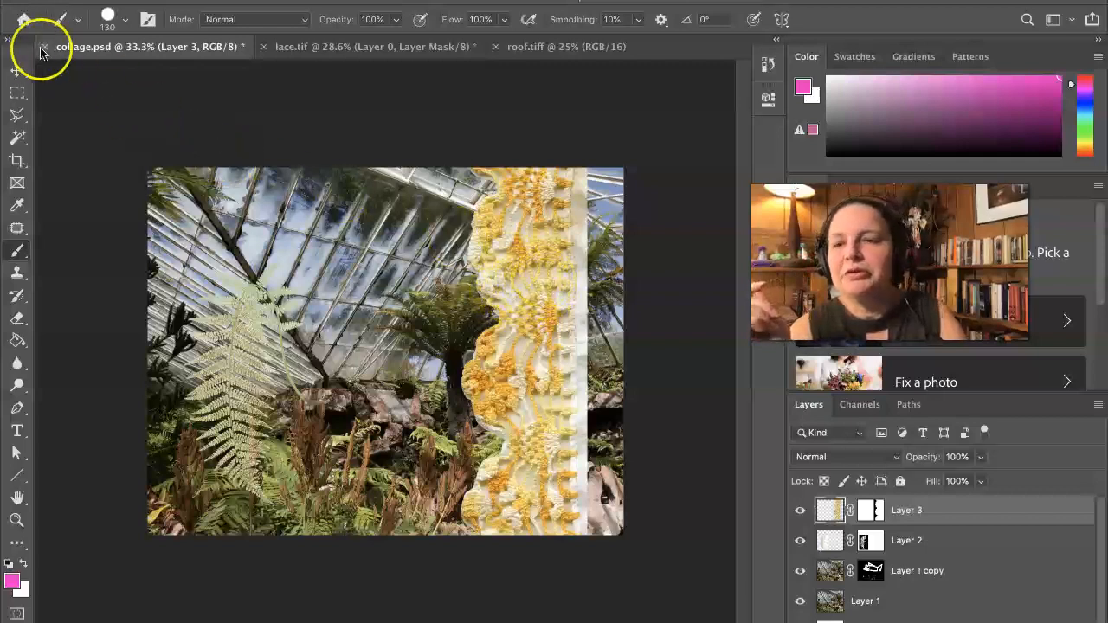
click(17, 70)
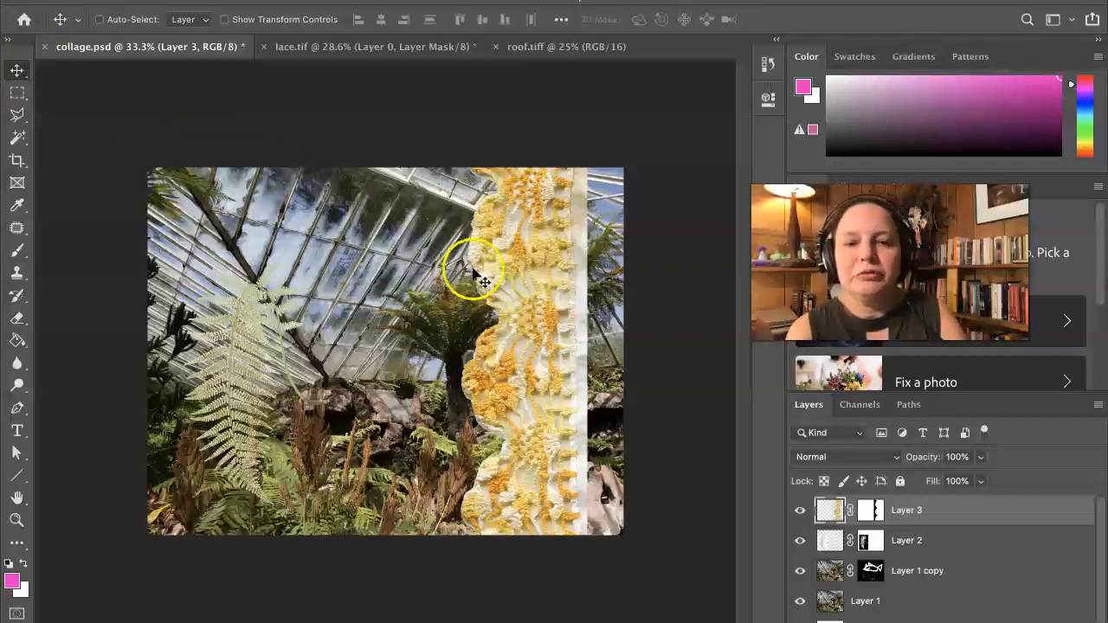
drag(511, 268, 579, 252)
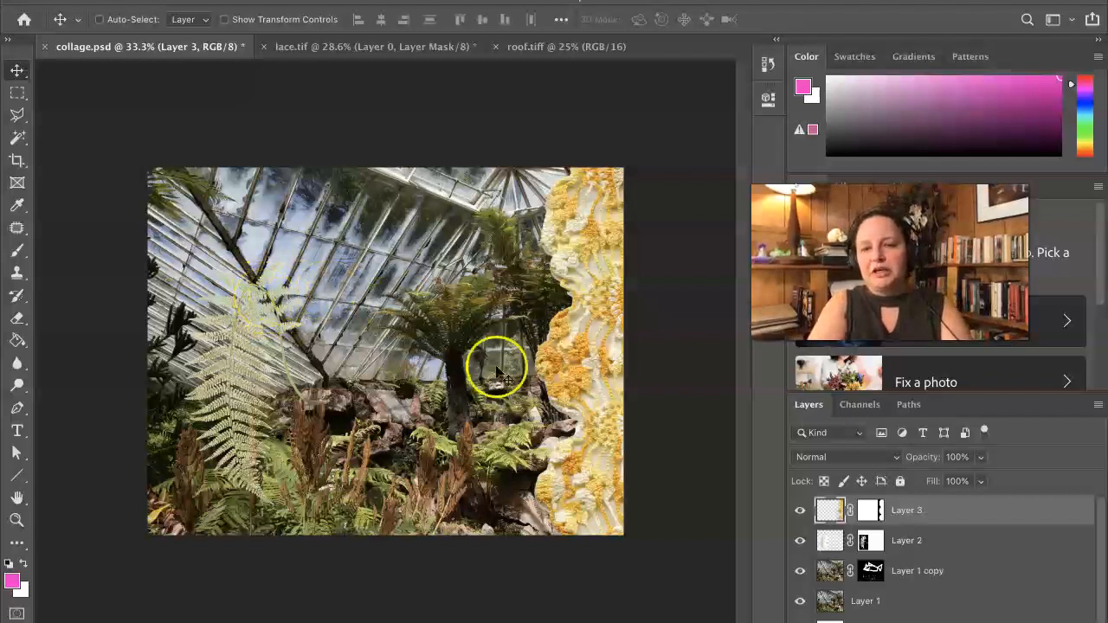
- Duplicate the fern layer, Layer 2, then rotate the copy about 43° clockwise and overlap its base with the original frond's
click(929, 539)
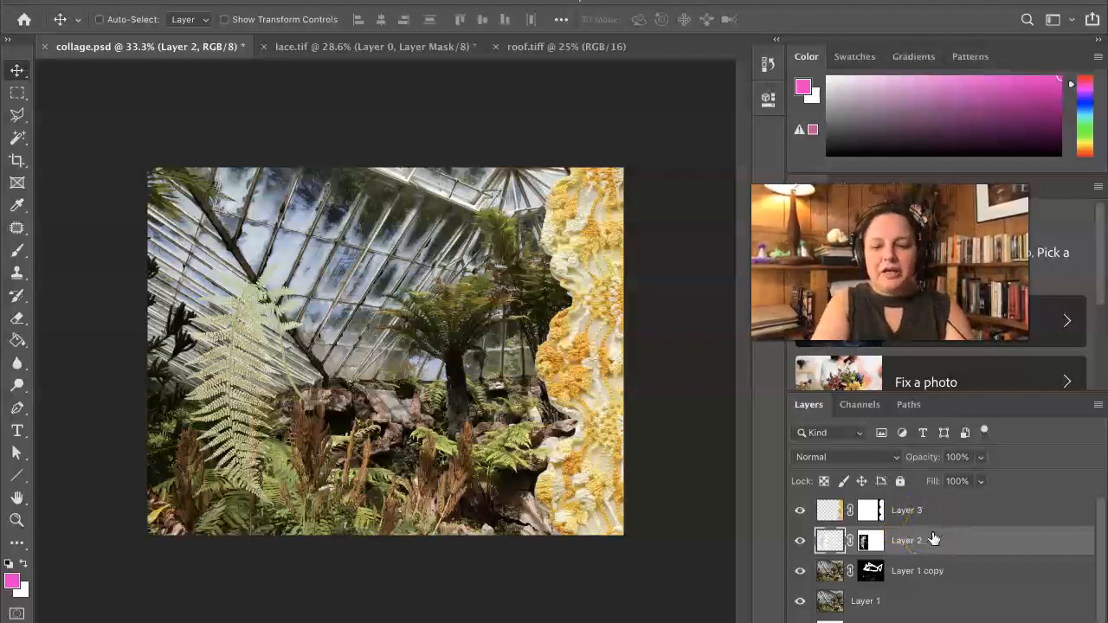
right_click(934, 539)
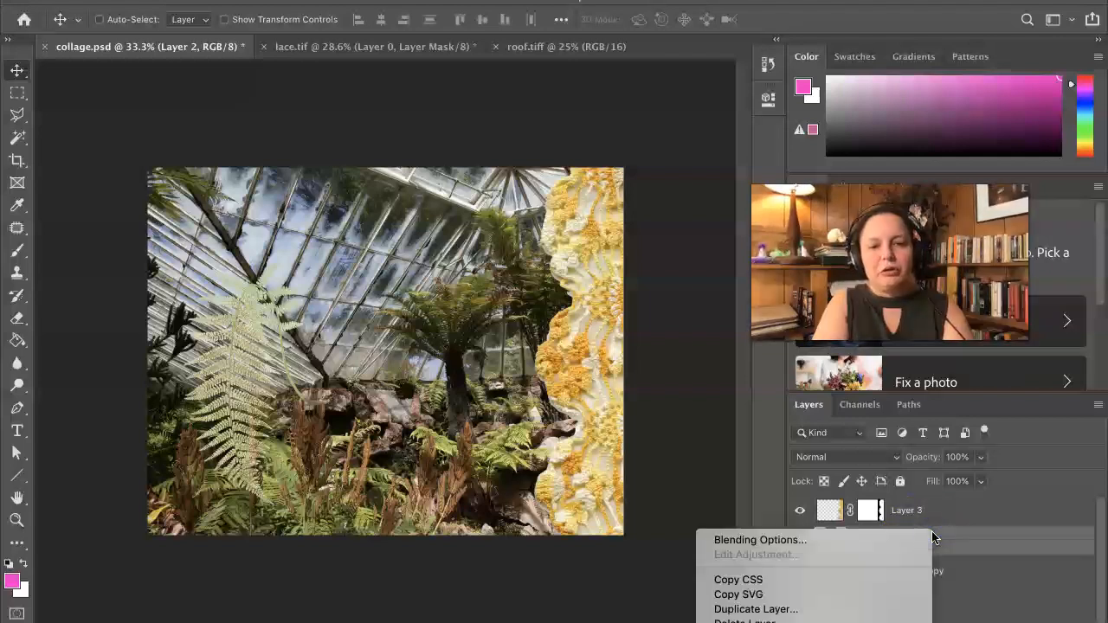
click(817, 609)
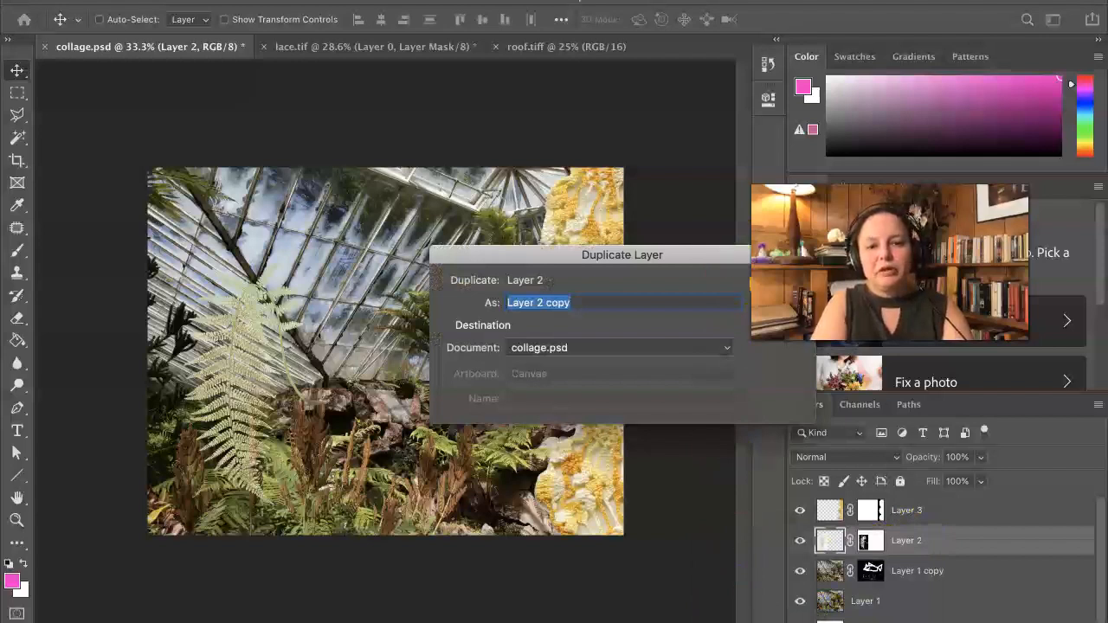
key(Return)
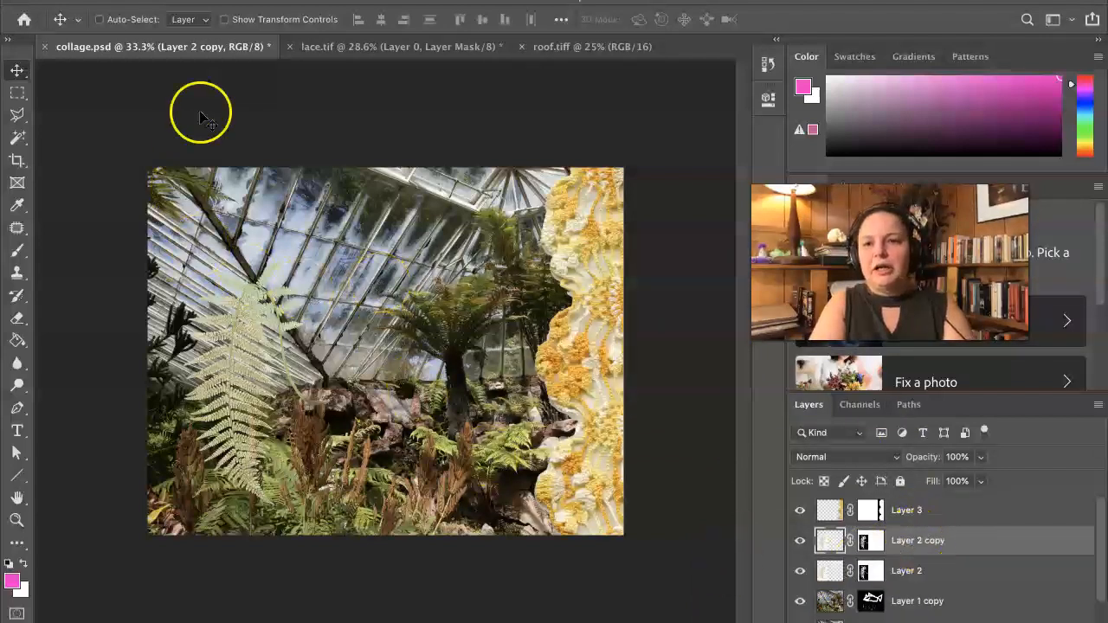
click(224, 19)
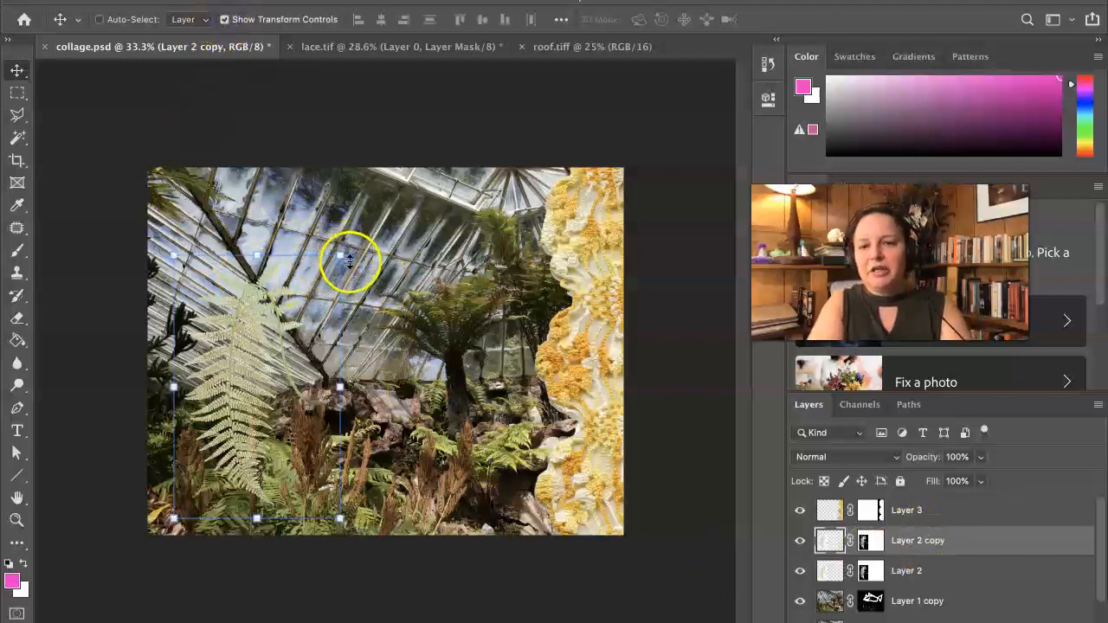
drag(351, 251, 433, 344)
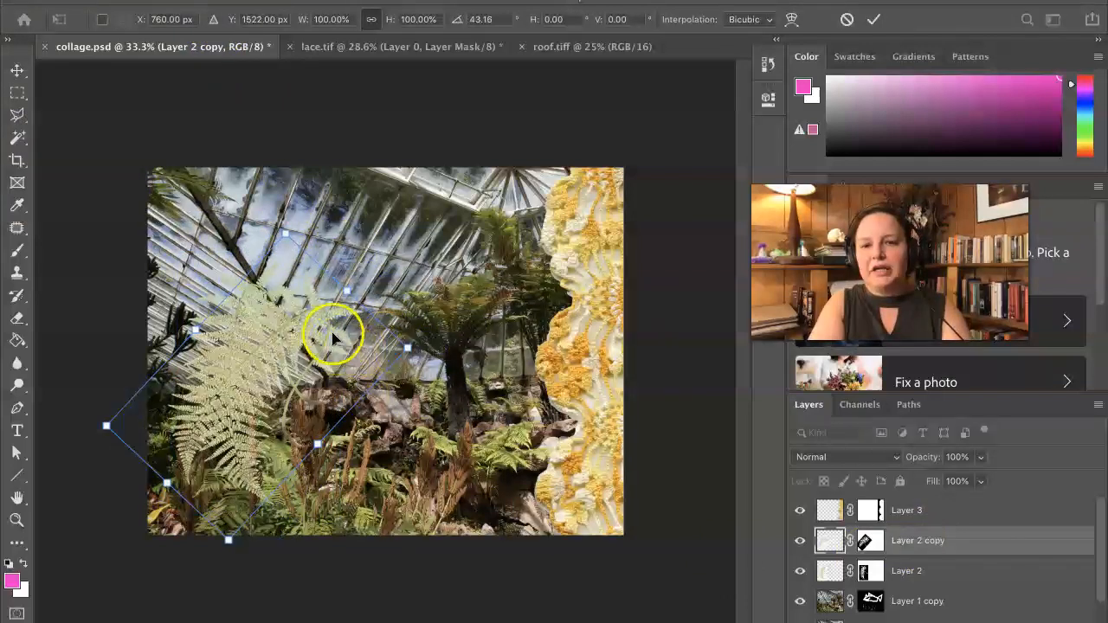
drag(324, 320, 258, 288)
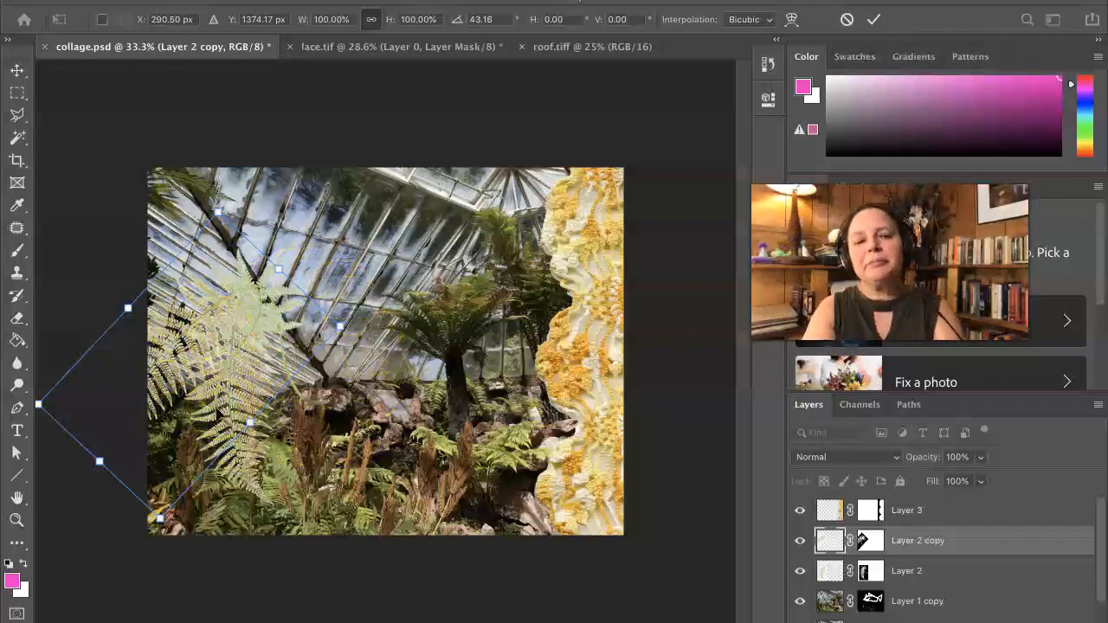
- Duplicate Layer 2 copy, rotate the new frond about 48° clockwise and place it above the others, fanning from the same centre
right_click(992, 542)
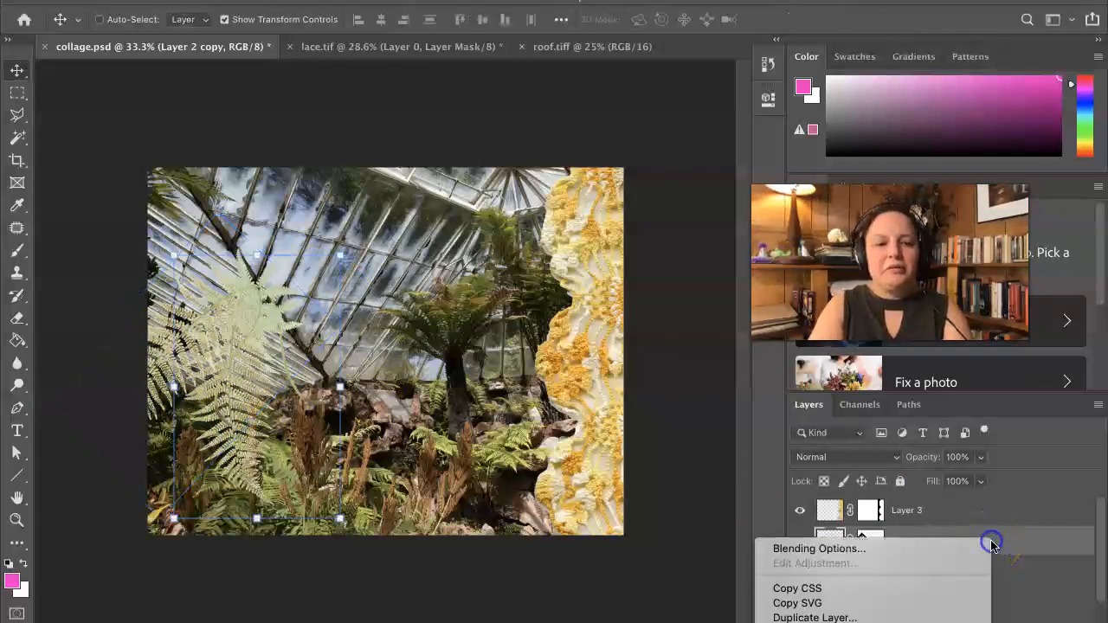
click(914, 615)
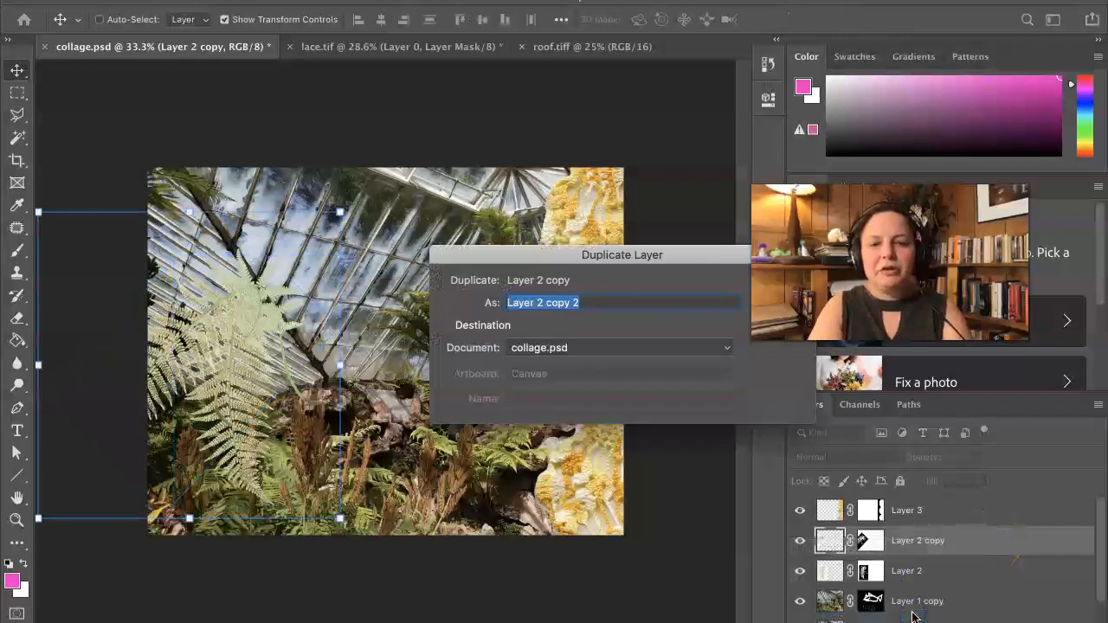
key(Return)
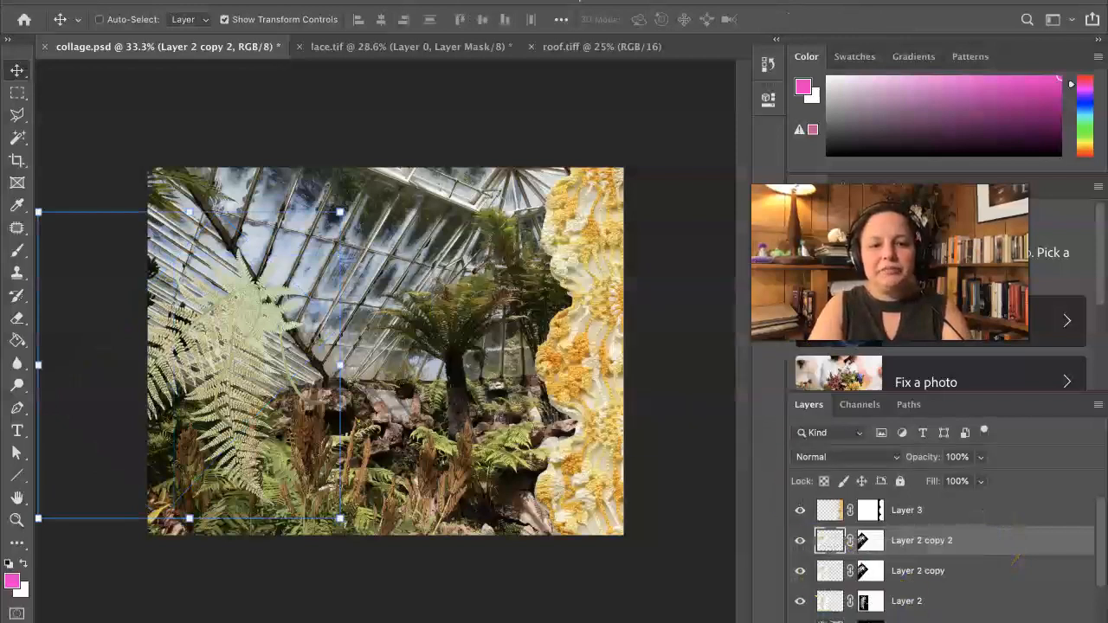
click(359, 197)
drag(359, 197, 387, 373)
drag(286, 354, 252, 283)
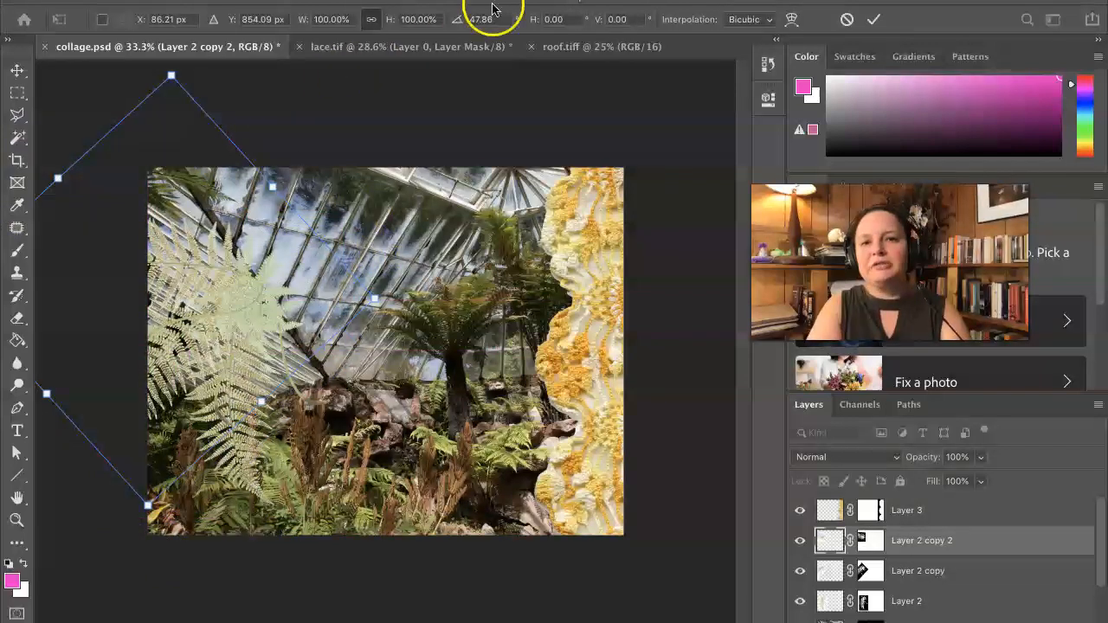
click(876, 20)
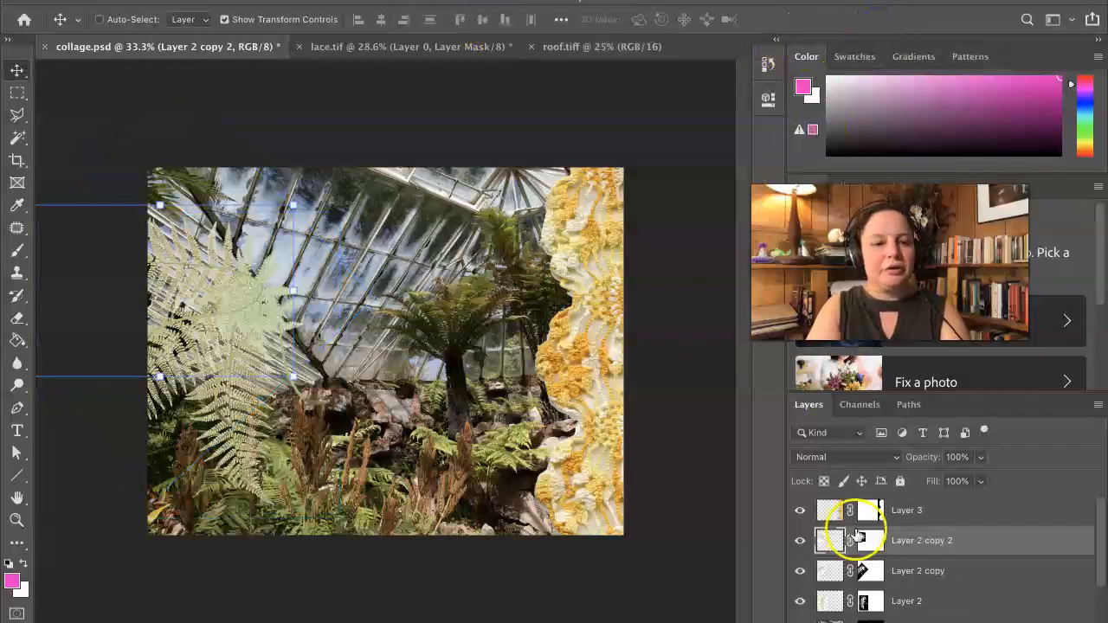
- Duplicate Layer 2 copy 2, rotate the new frond about 70° clockwise to point upward, and align its base with the fan's centre
right_click(933, 545)
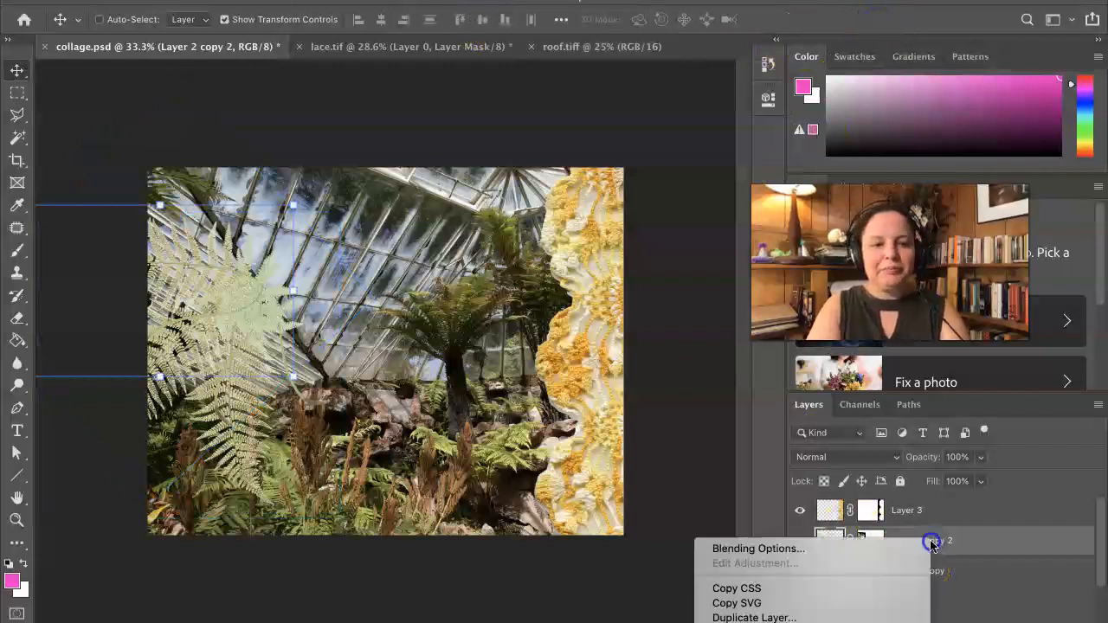
click(885, 617)
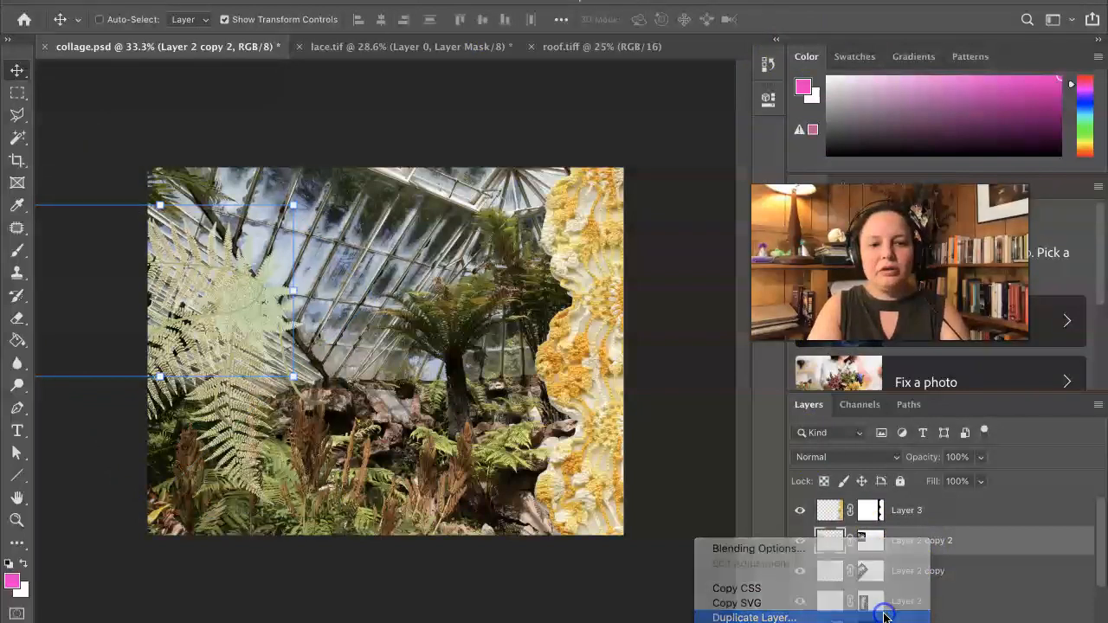
click(775, 284)
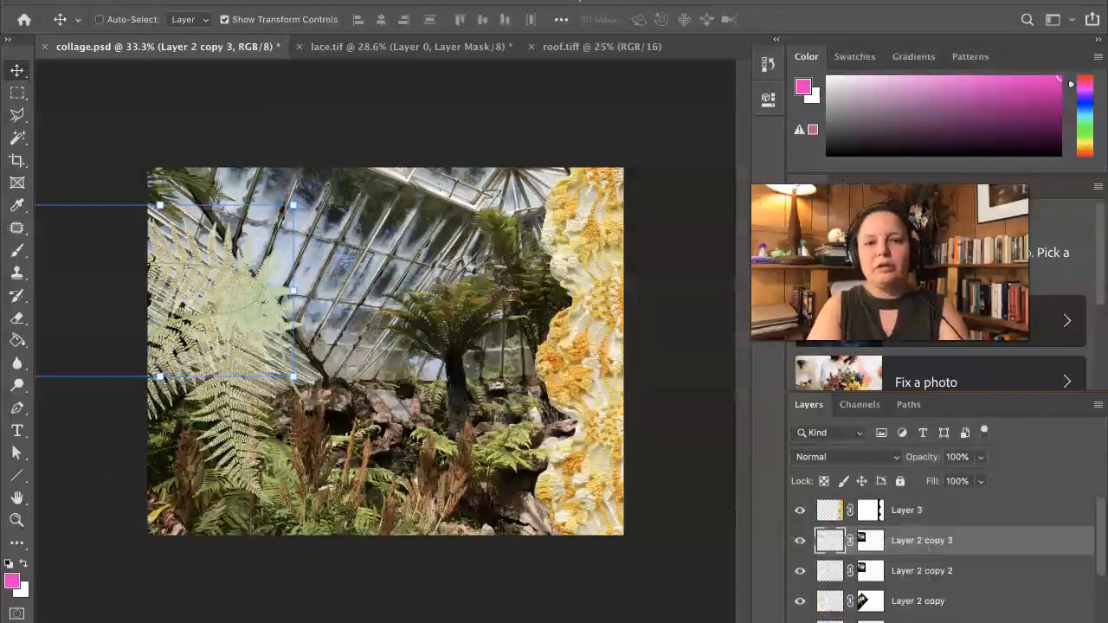
click(301, 194)
drag(302, 194, 250, 273)
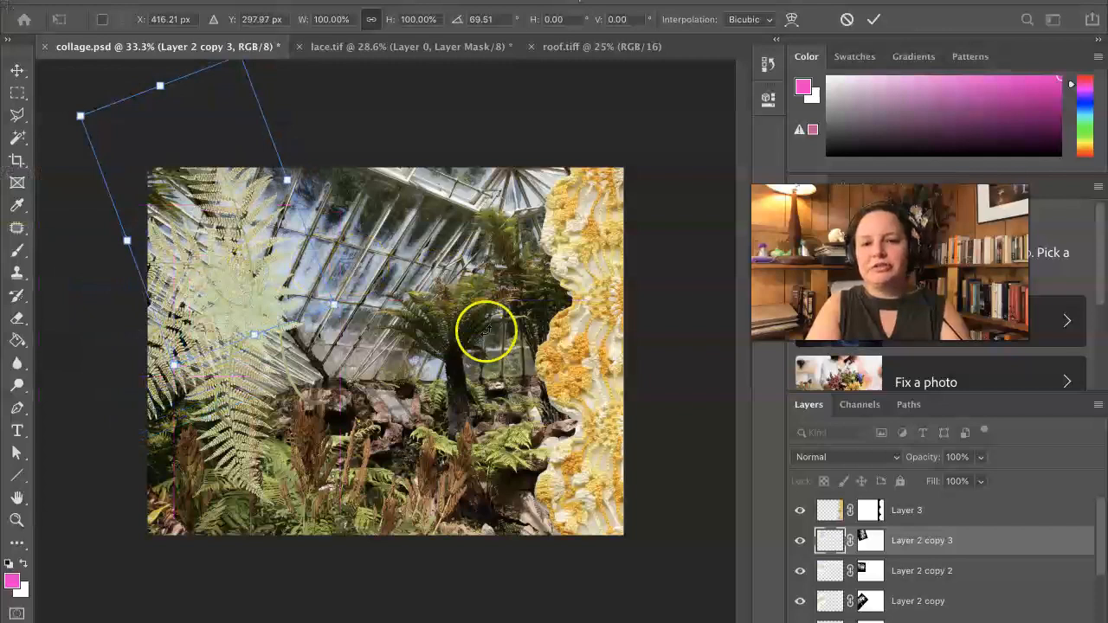
click(875, 19)
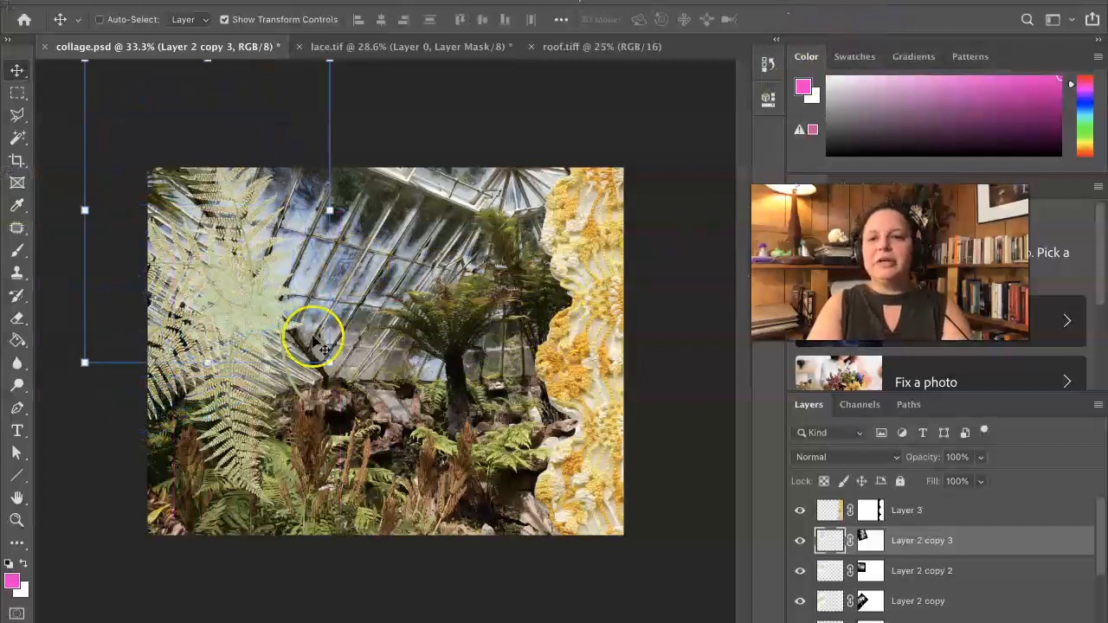
mouse_move(233, 307)
mouse_down()
mouse_move(326, 312)
mouse_move(245, 303)
mouse_up()
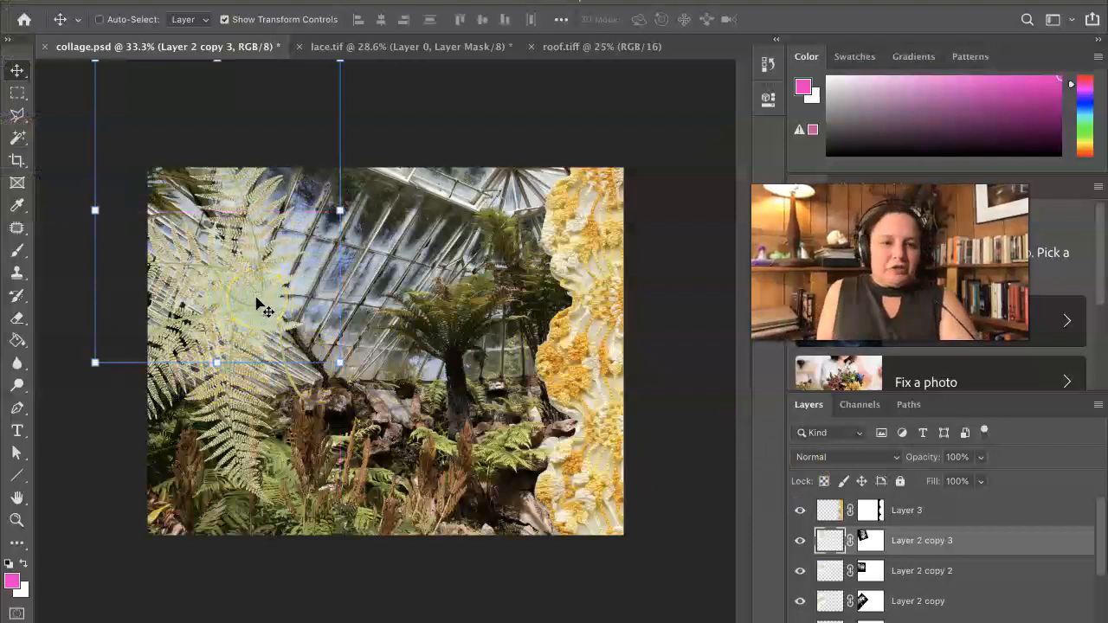
mouse_move(257, 301)
mouse_down()
mouse_move(346, 297)
mouse_move(257, 289)
mouse_up()
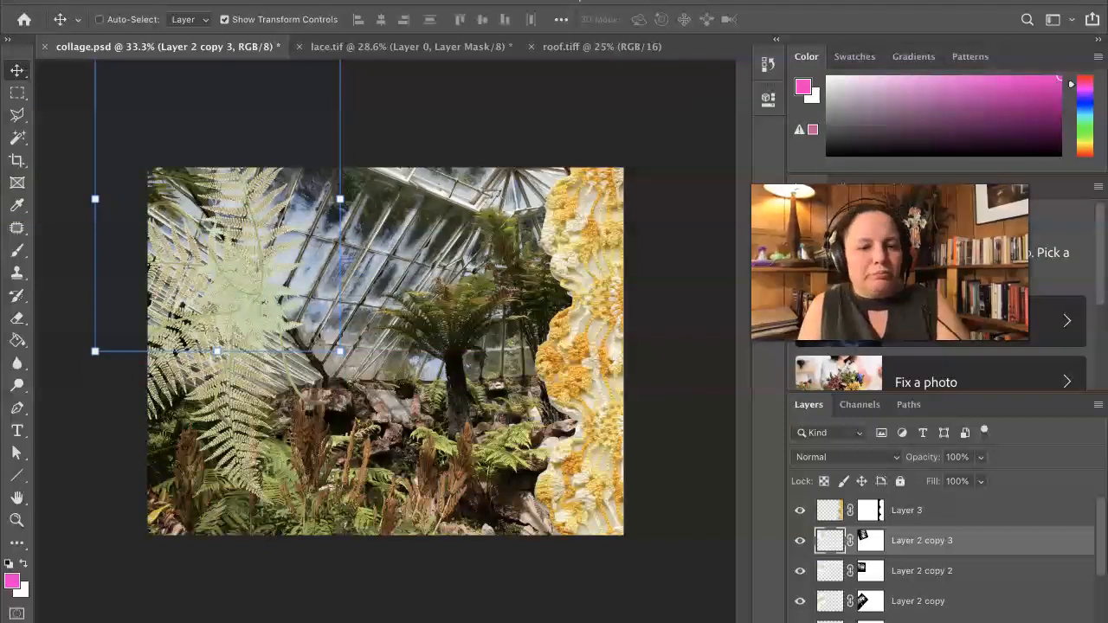
- Group the four fern frond layers, Layer 2 through Layer 2 copy 3, under the name "fern thingy"
scroll(950, 590, down, 3)
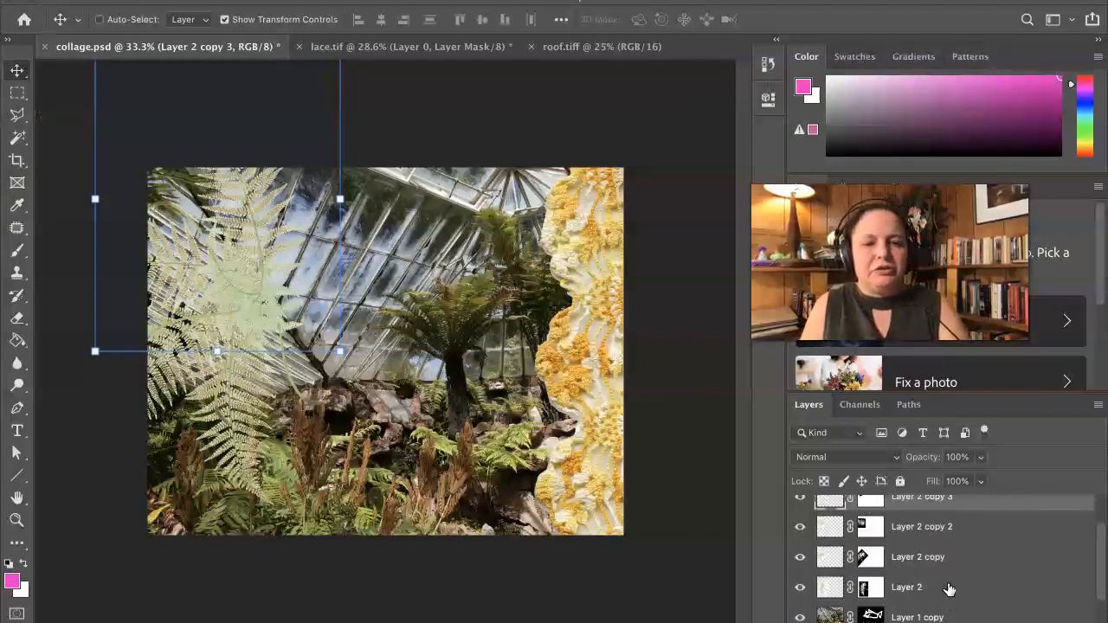
scroll(950, 590, down, 1)
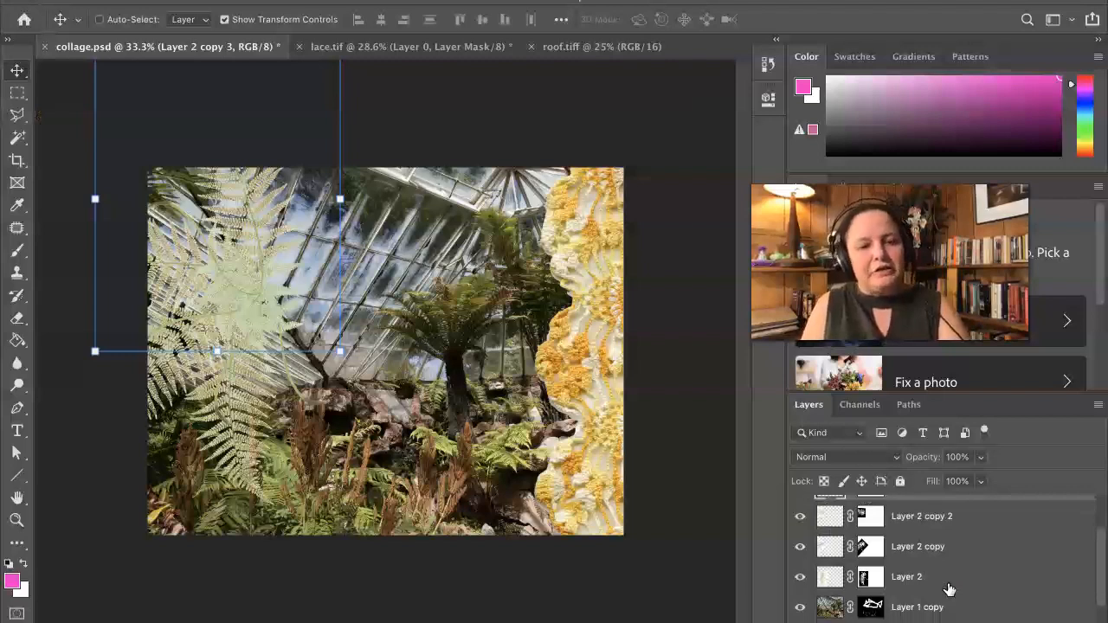
click(952, 578)
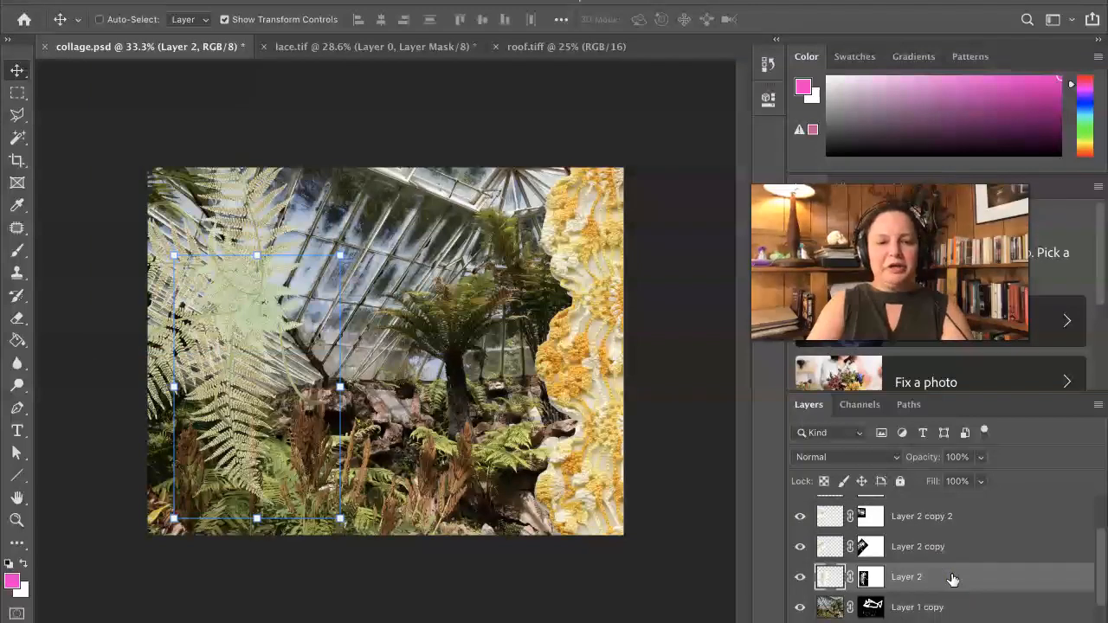
scroll(952, 578, up, 5)
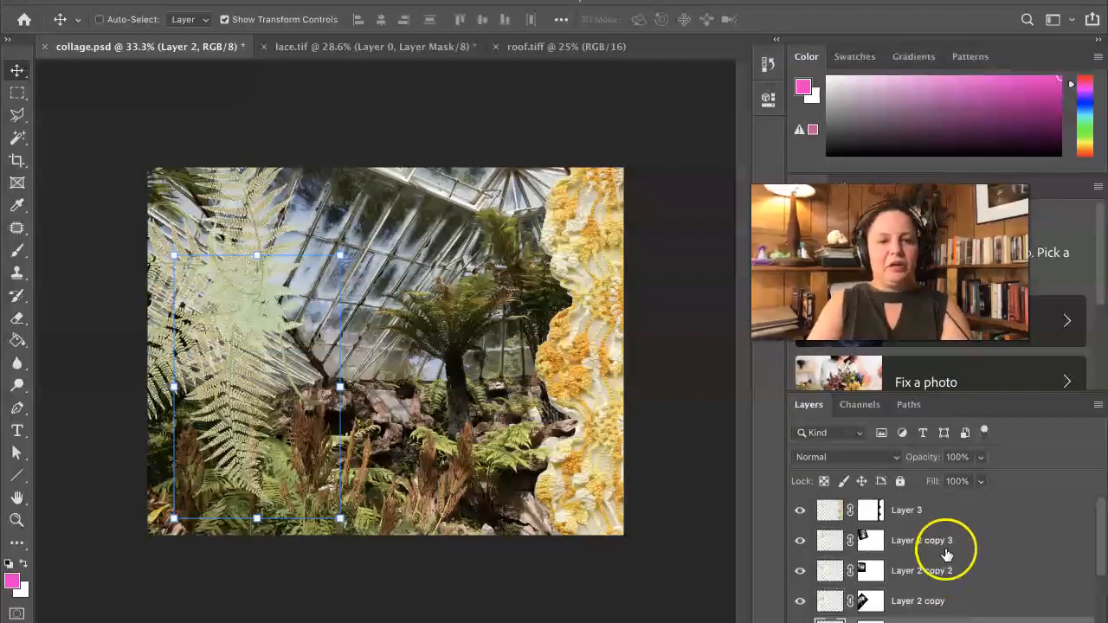
shift+click(950, 543)
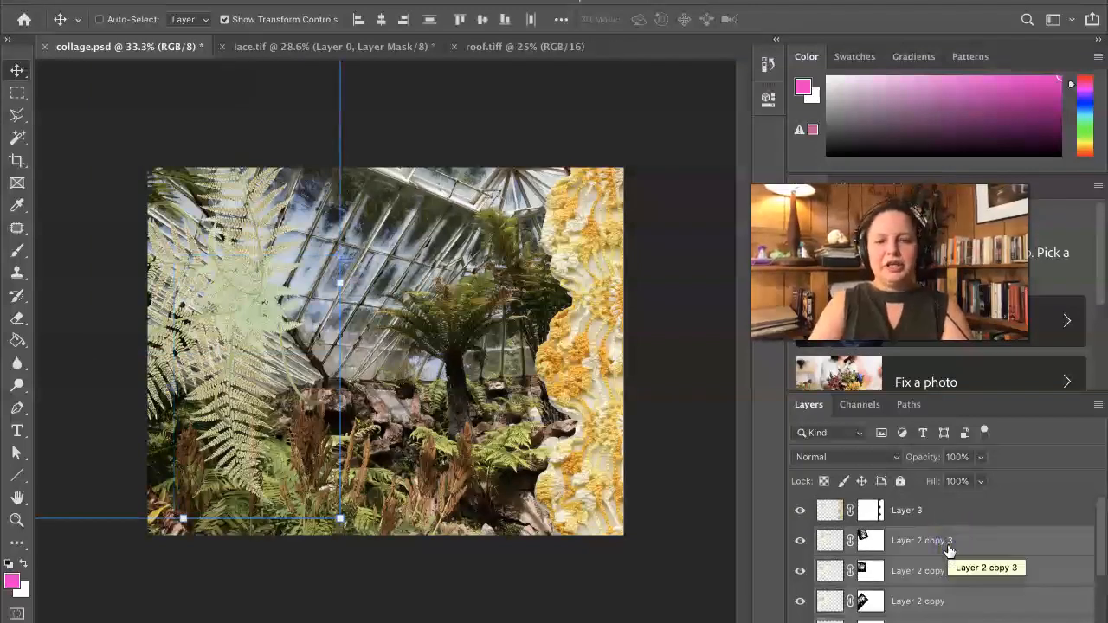
scroll(950, 545, down, 2)
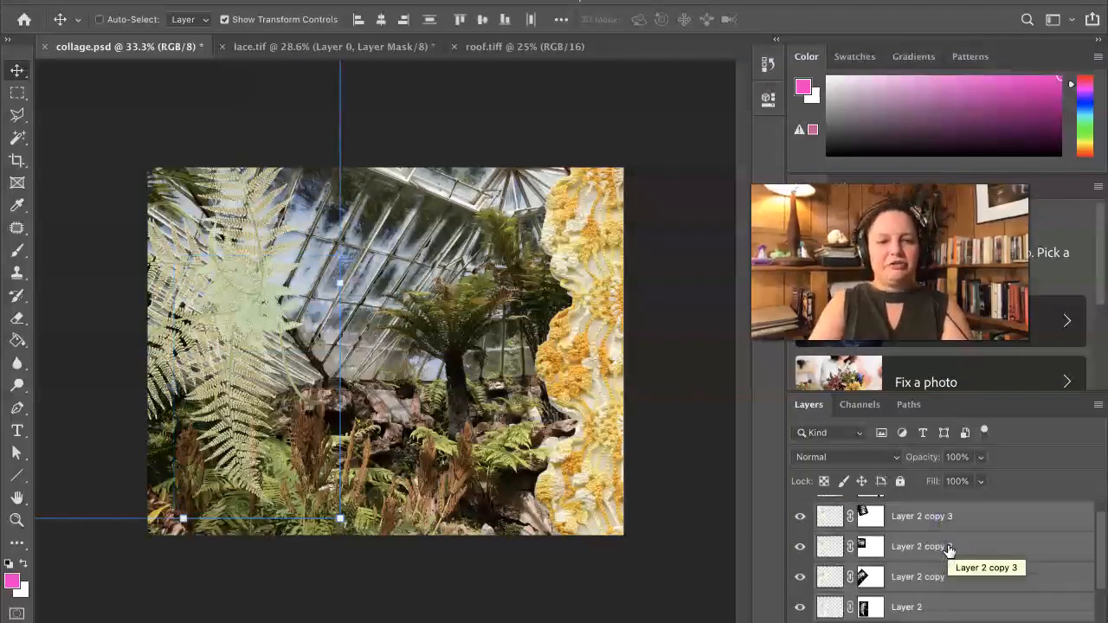
click(935, 591)
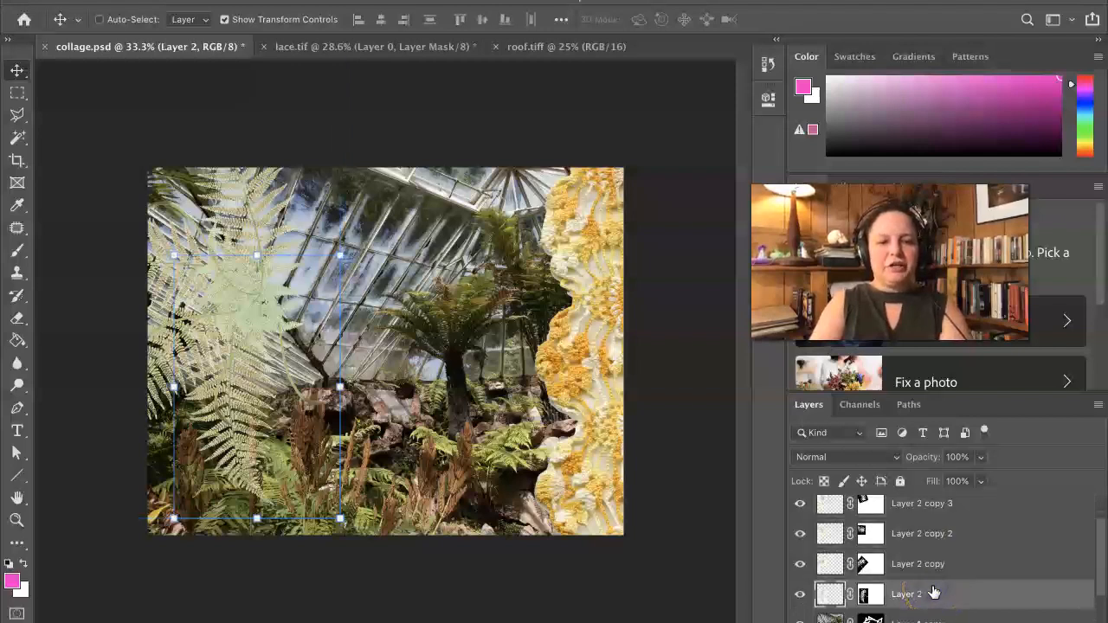
scroll(925, 525, up, 2)
shift+click(925, 539)
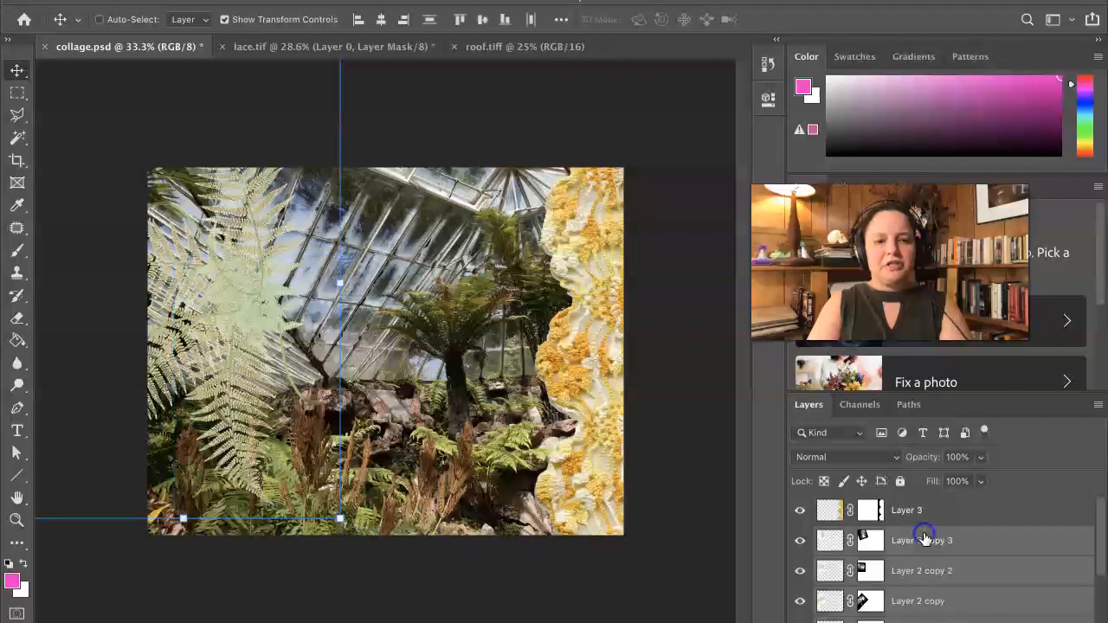
click(1099, 406)
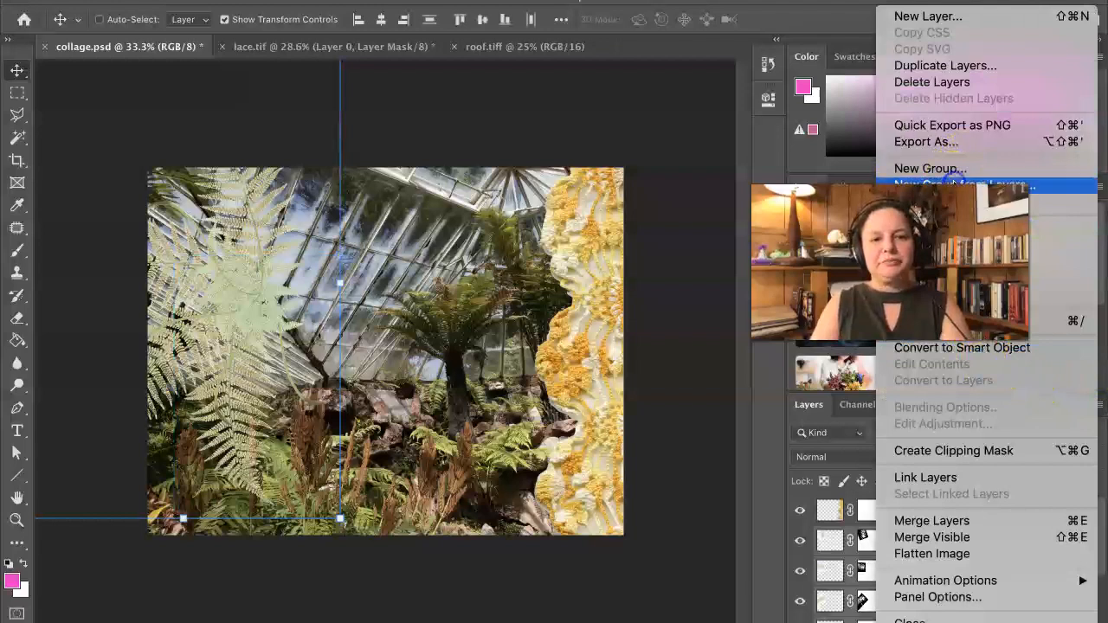
click(953, 185)
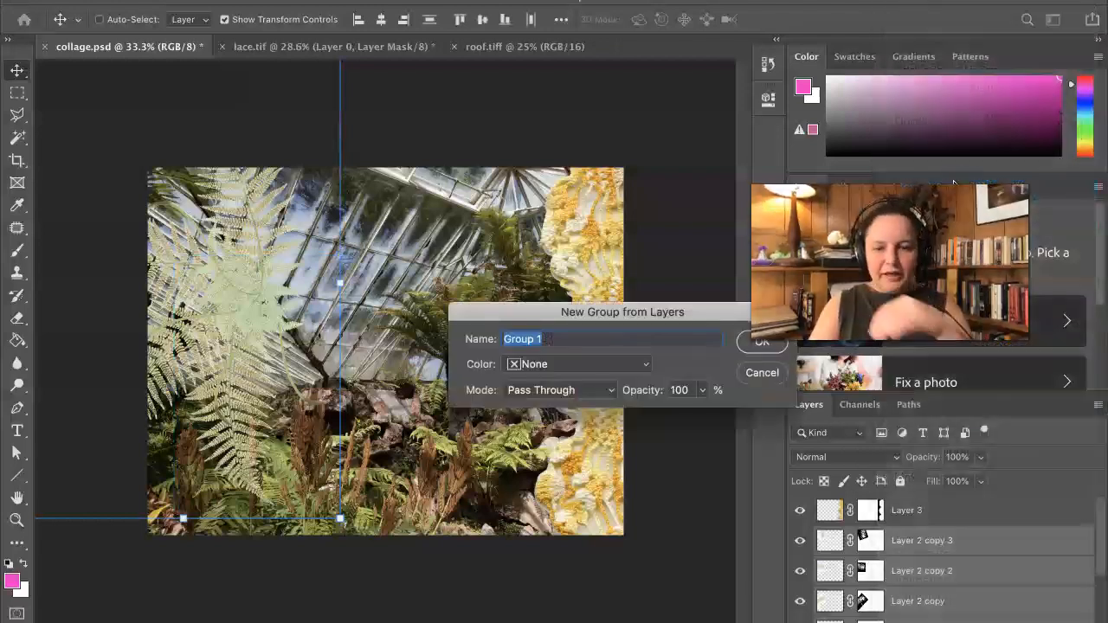
text(fern thingy)
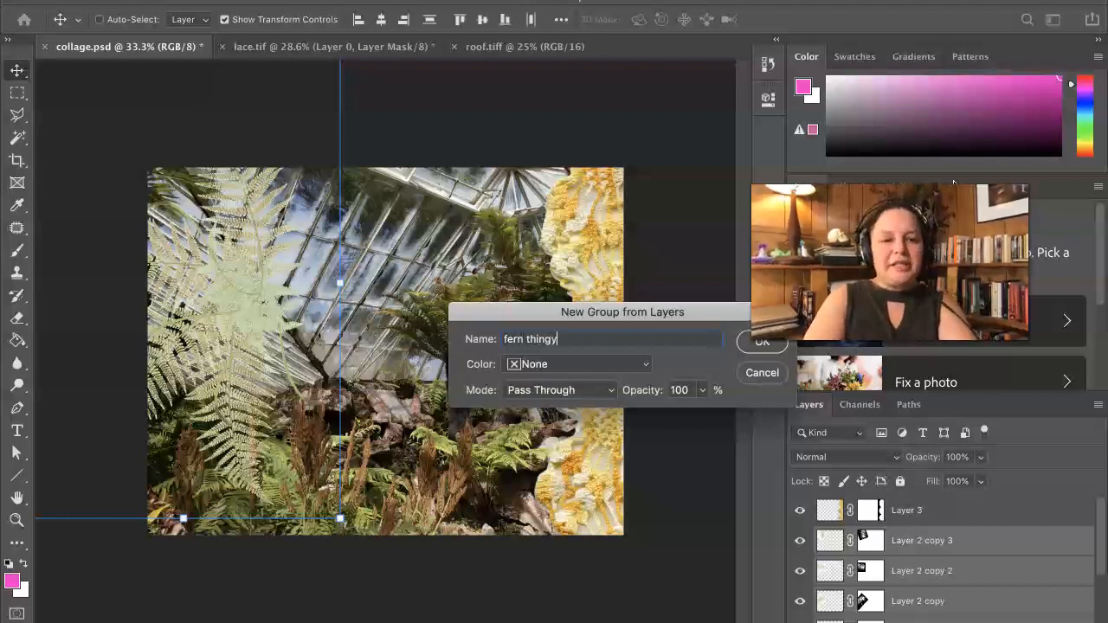
key(Return)
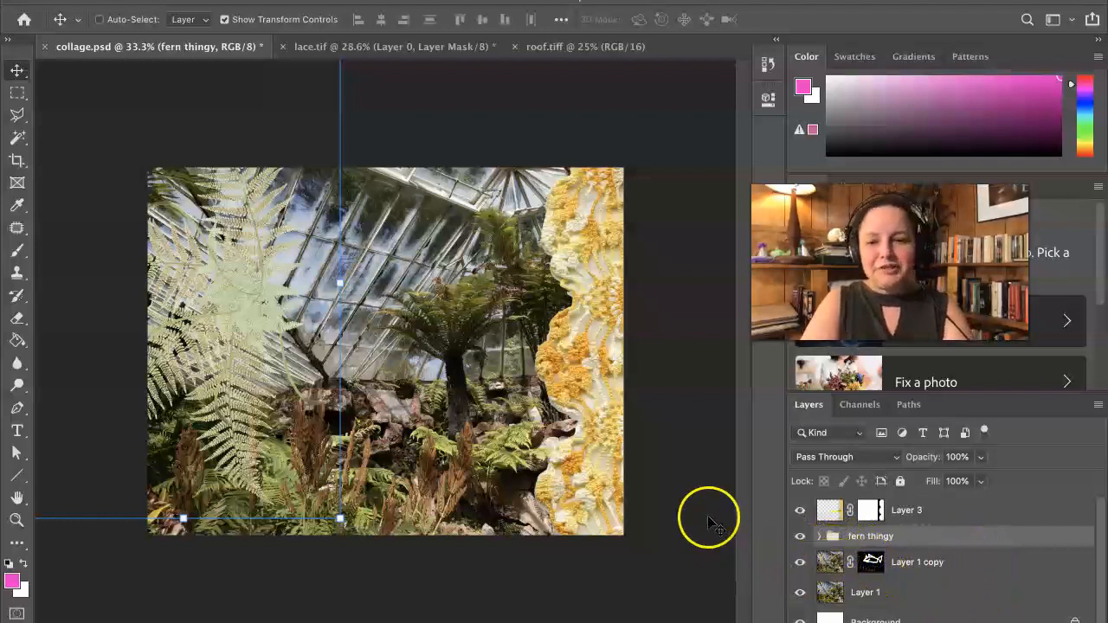
- Move the whole fern thingy group down and toward the middle of the image
click(249, 298)
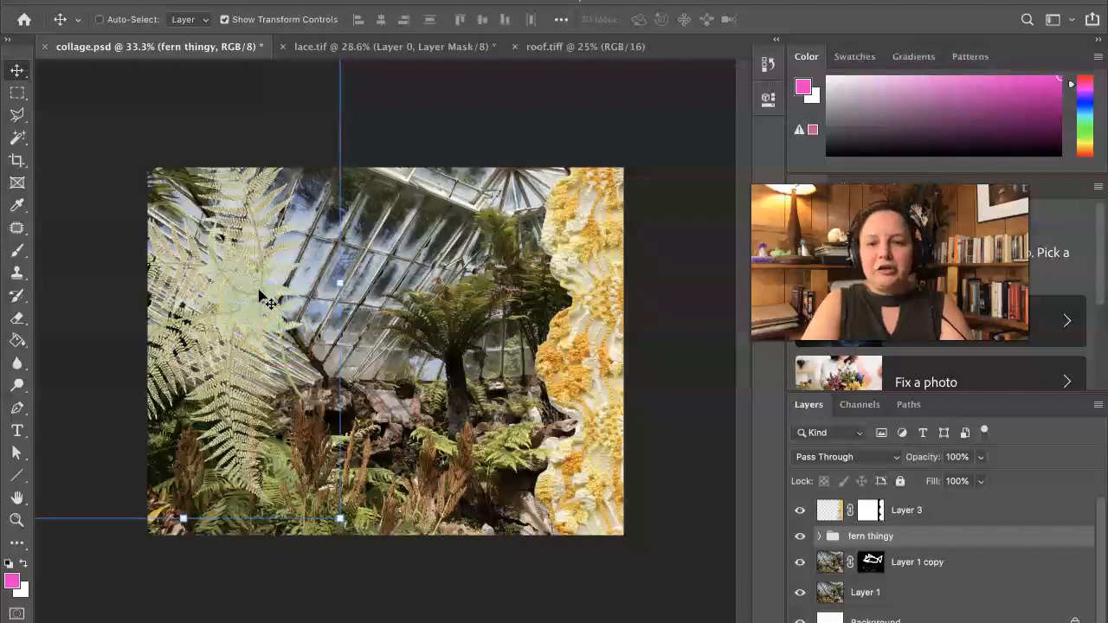
drag(255, 292, 353, 335)
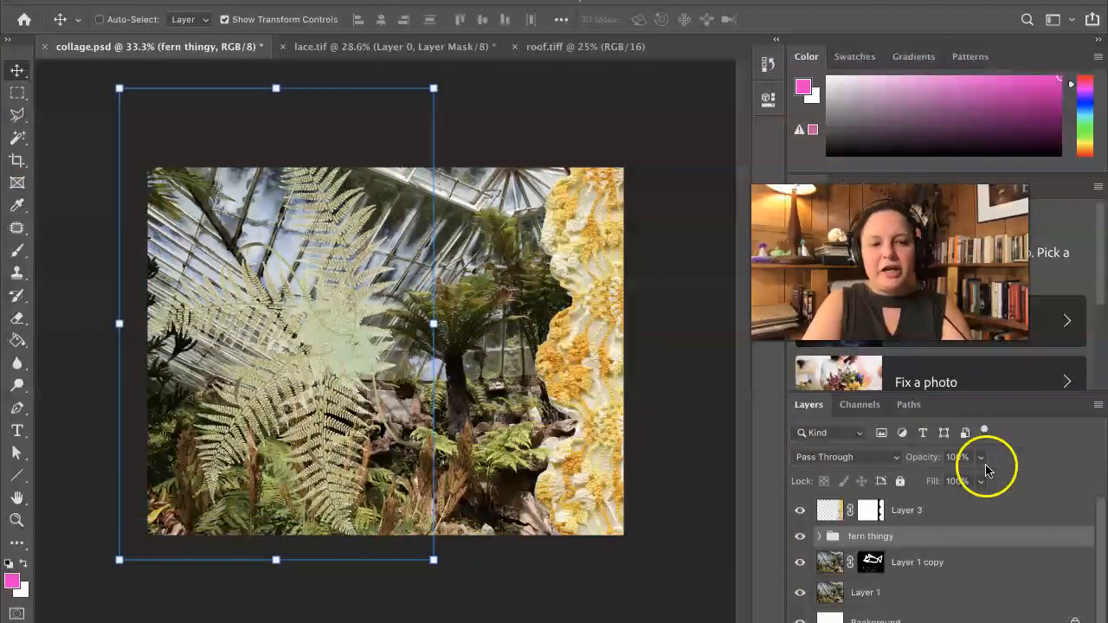
click(981, 459)
drag(982, 468, 999, 483)
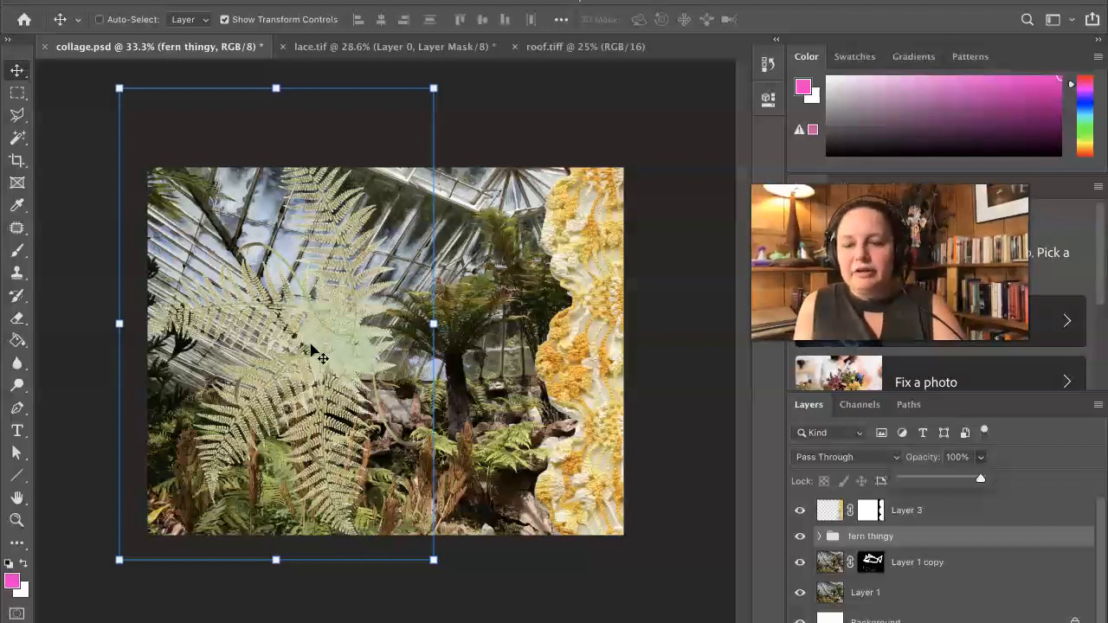
click(96, 234)
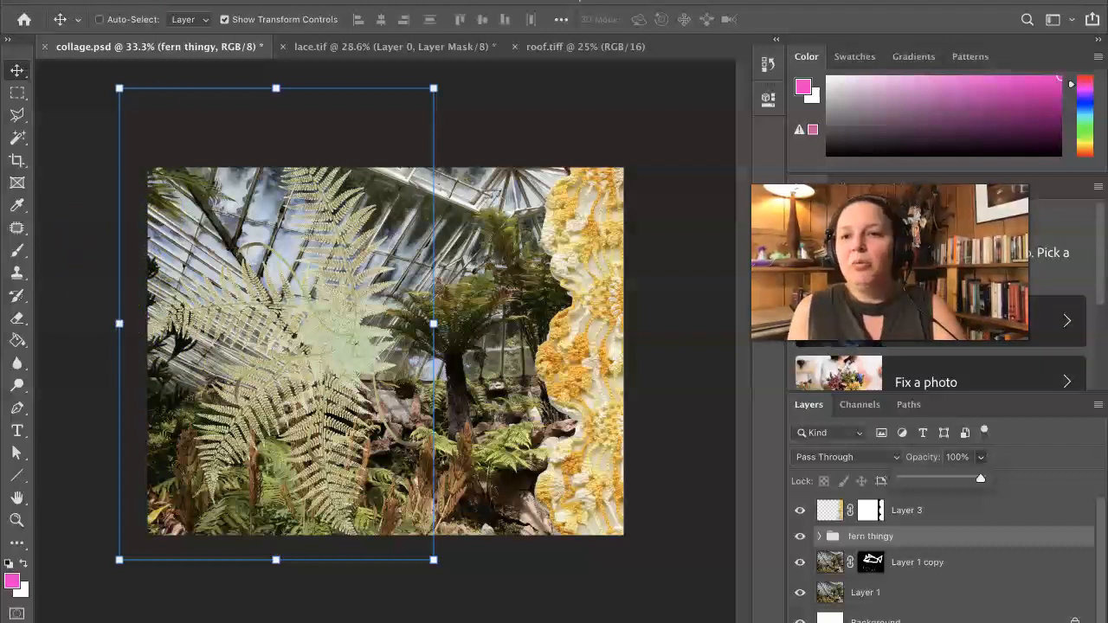
- Flip the fern thingy group vertically and horizontally so its fronds fan out toward the image's middle
click(171, 2)
mouse_move(330, 382)
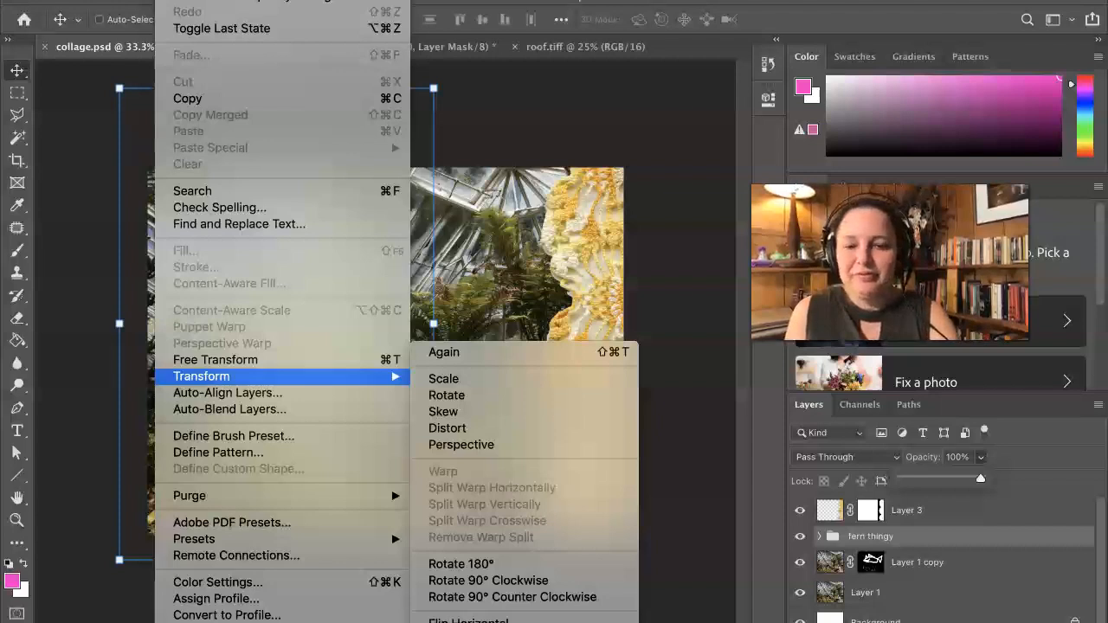
click(468, 621)
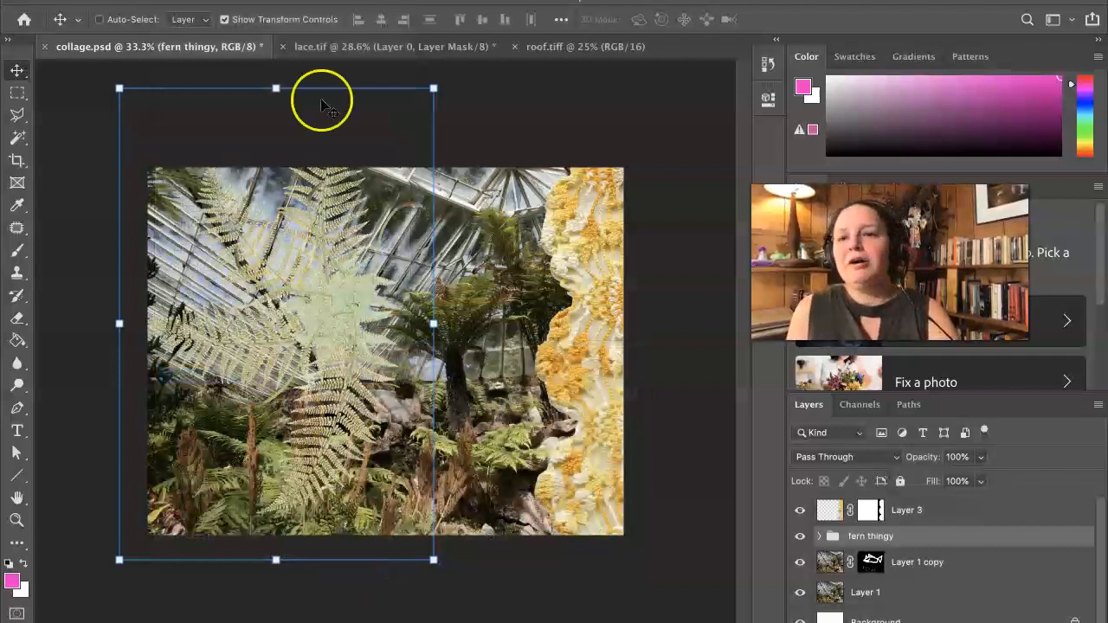
click(171, 1)
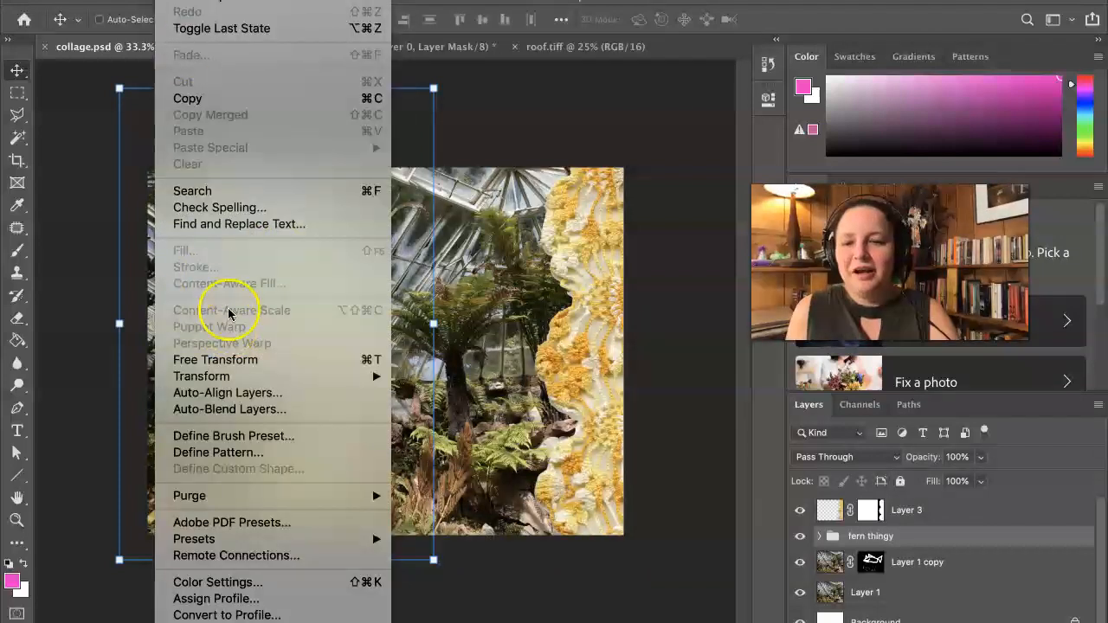
mouse_move(267, 374)
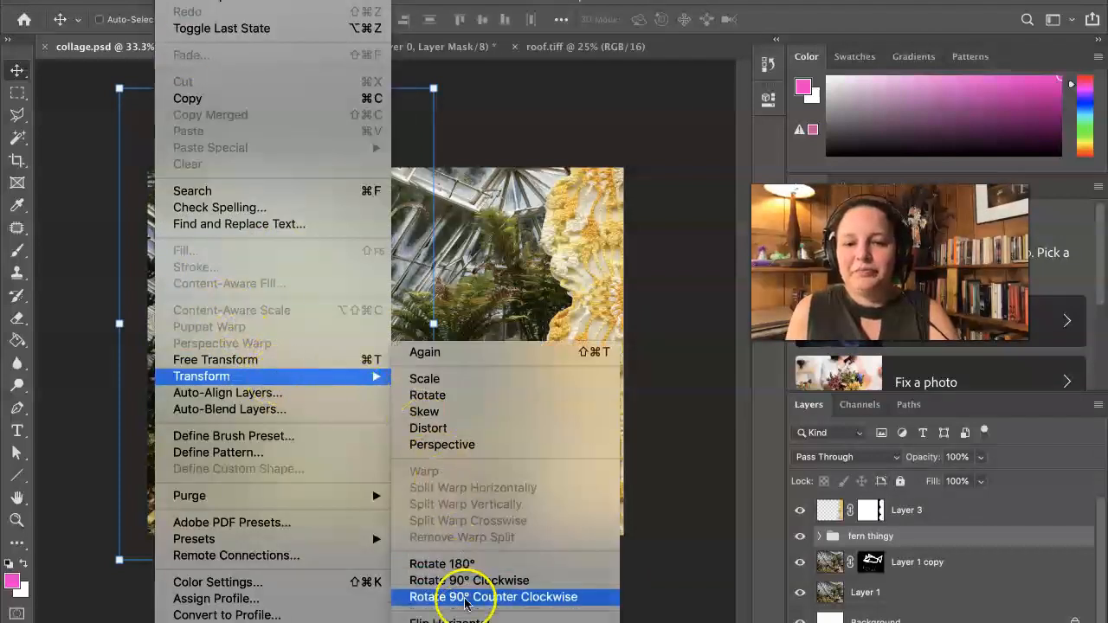
click(459, 621)
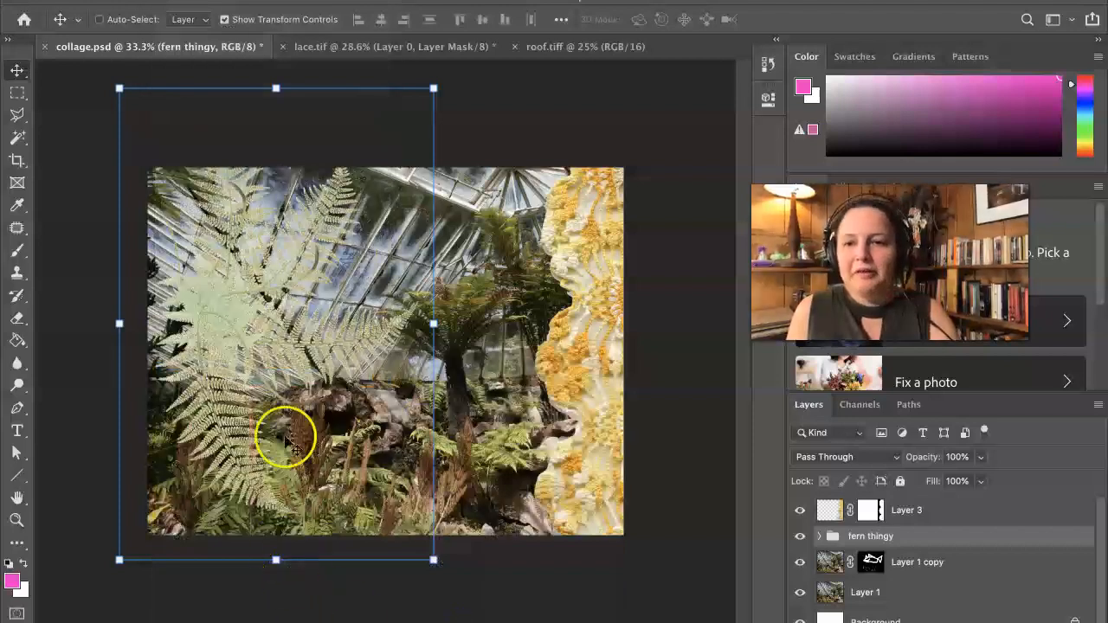
- Move the flipped fern group down against the image's left edge
click(208, 312)
drag(208, 312, 178, 349)
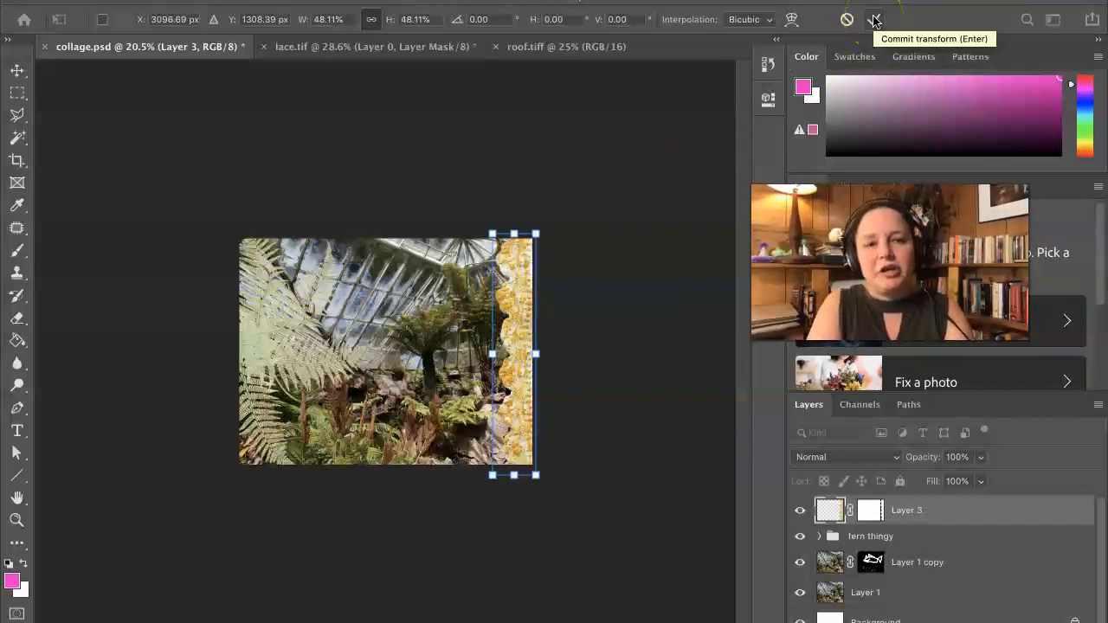
- Apply the 48.11% scaling of the lace, Layer 3, and enlarge the layer list to fit every layer
click(875, 19)
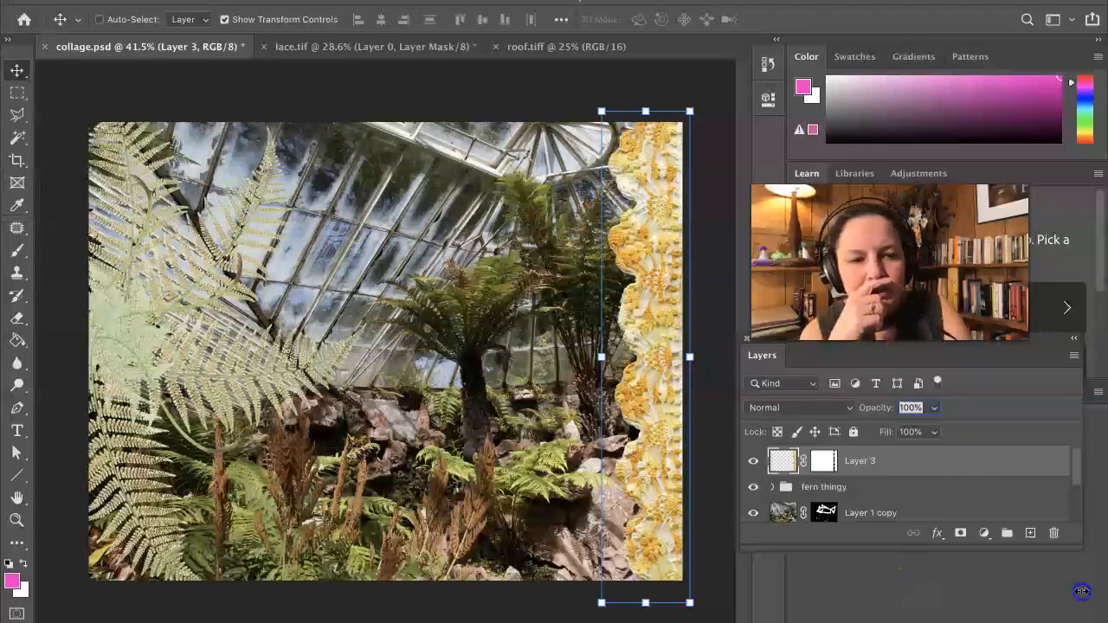
drag(1082, 591, 1104, 589)
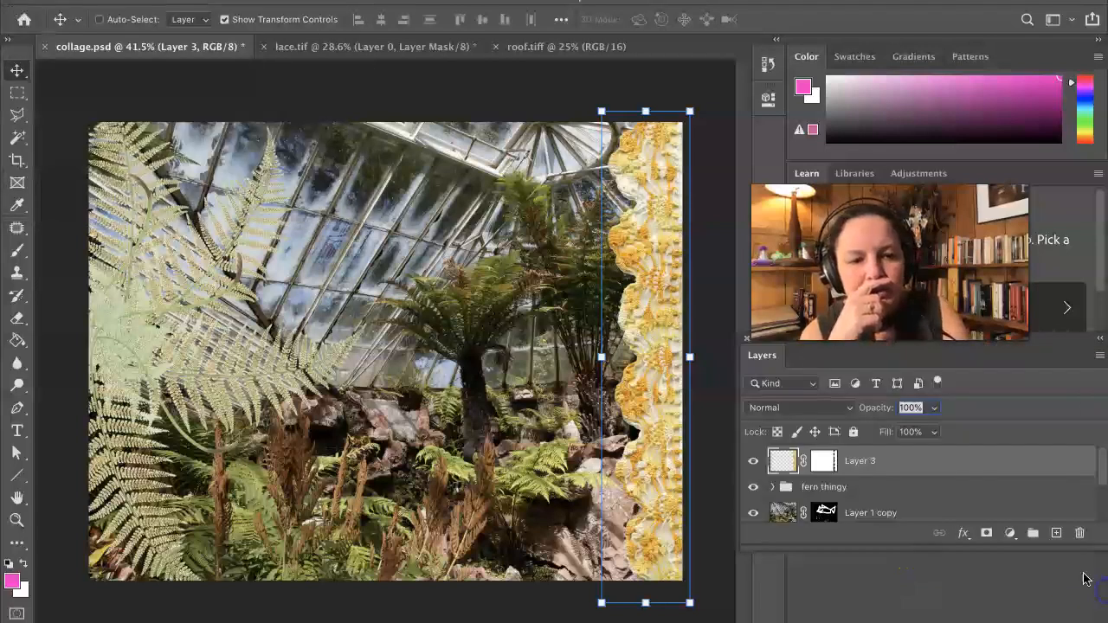
drag(1060, 549, 1073, 622)
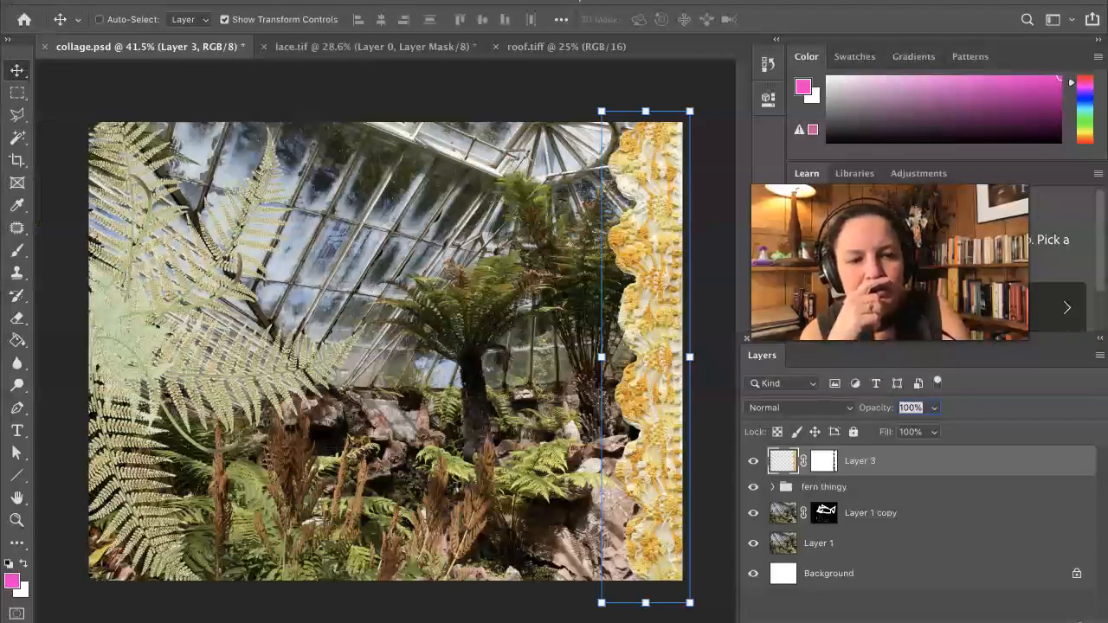
- Duplicate the lace layer, Layer 3, rotate the copy about 145° clockwise and place it diagonally from the image's upper left, overlapping the ferns
key(ctrl+j)
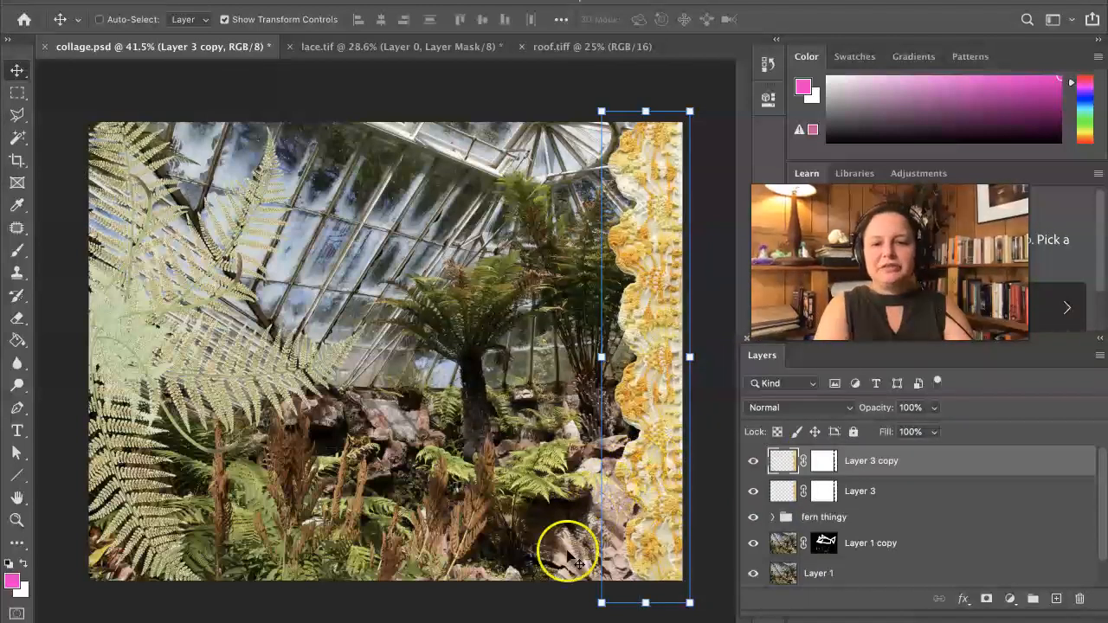
drag(649, 440, 388, 440)
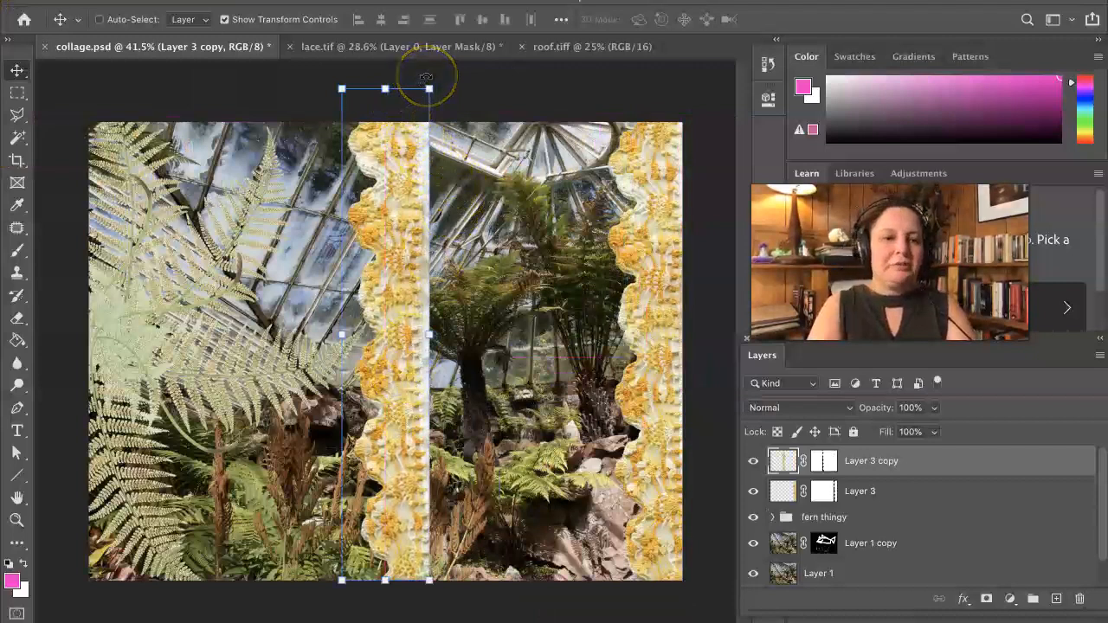
drag(427, 74, 468, 500)
drag(469, 475, 353, 398)
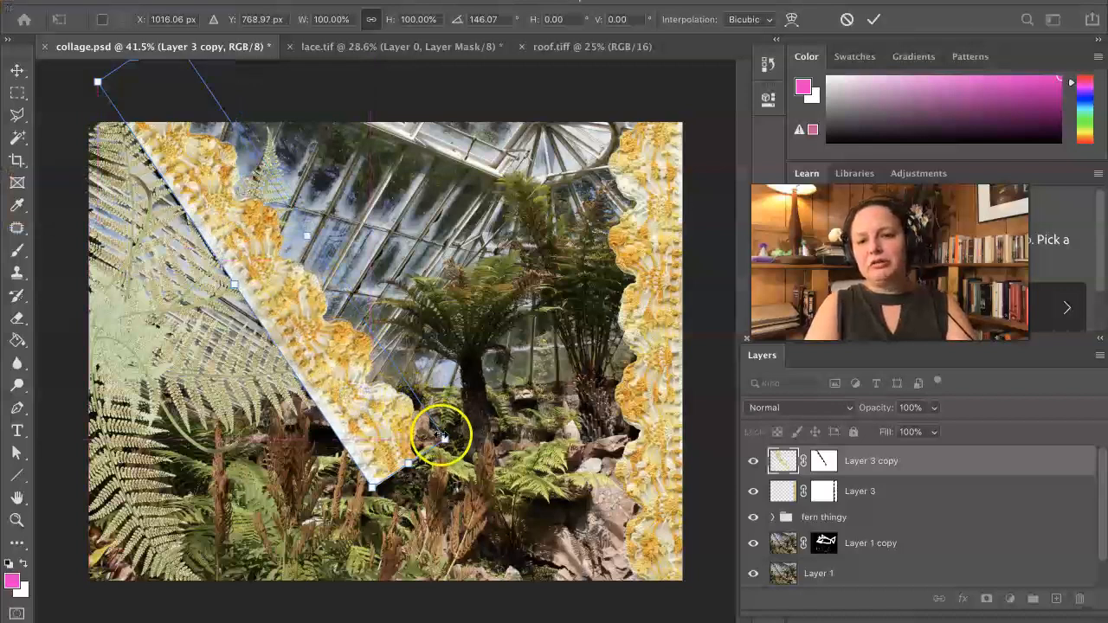
drag(455, 442, 464, 435)
key(Return)
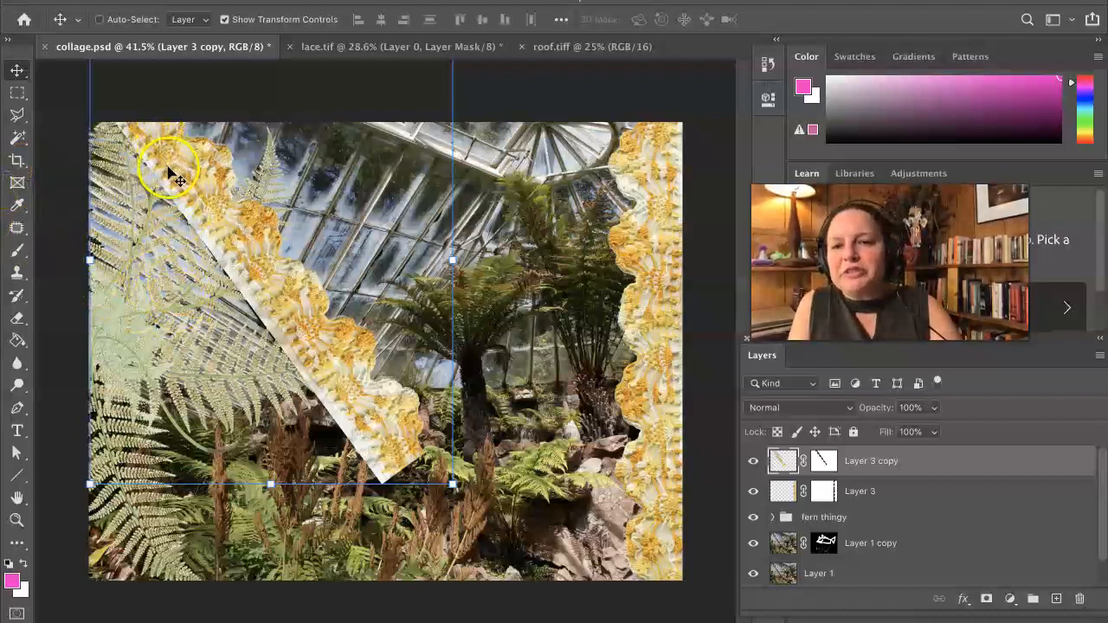
drag(156, 162, 147, 159)
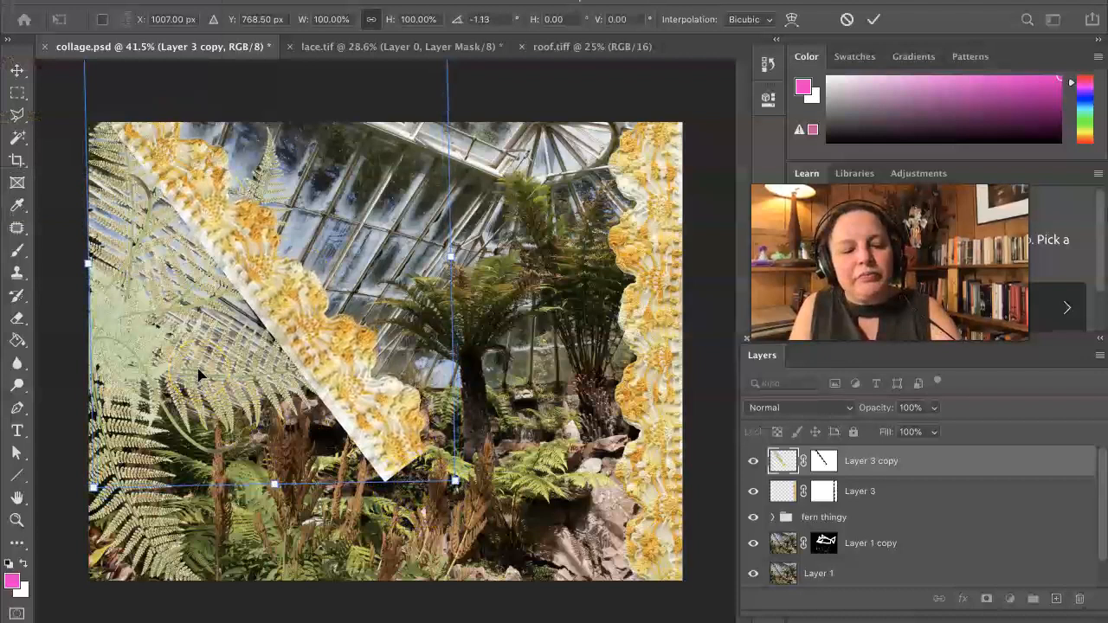
key(Return)
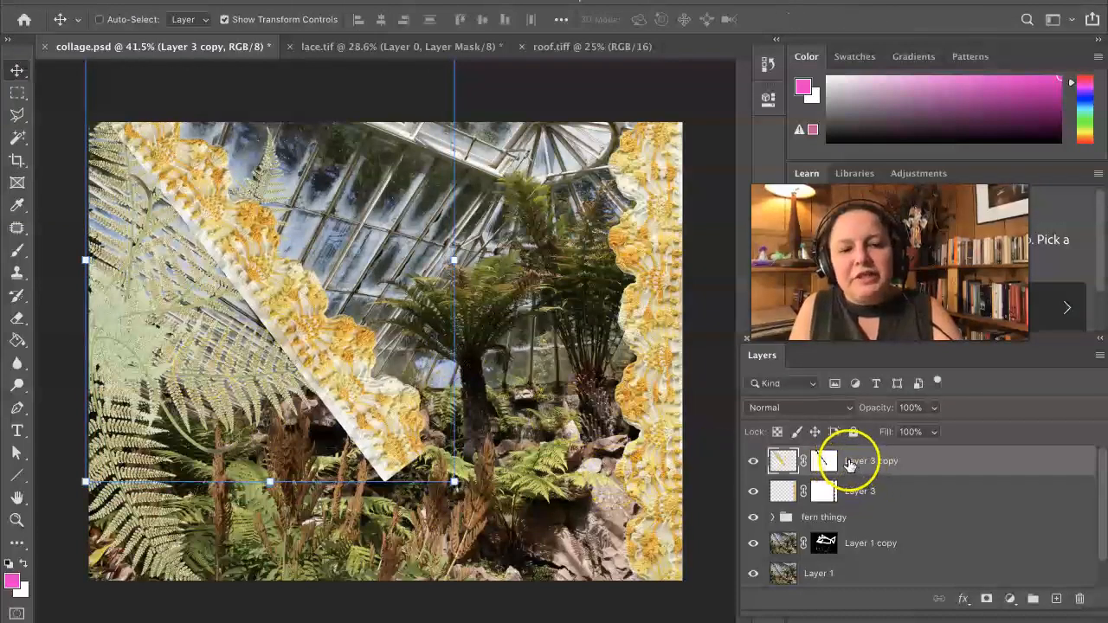
- Select the white mesh strip along the lower half of the diagonal lace, Layer 3 copy, with the Magic Wand at tolerance 32
click(823, 461)
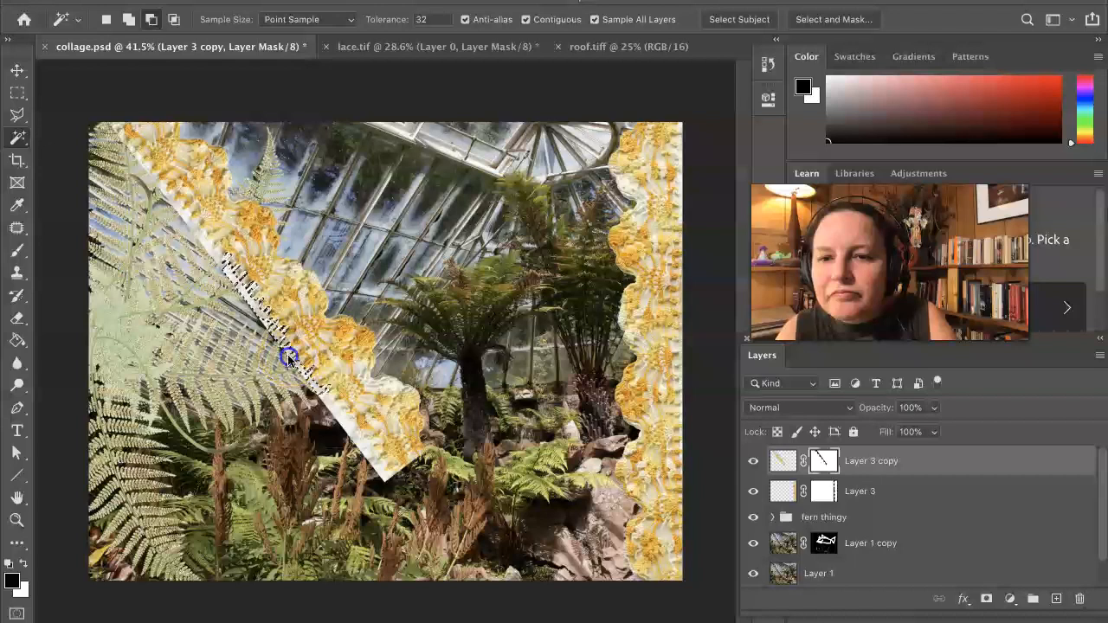
click(332, 407)
alt+click(328, 407)
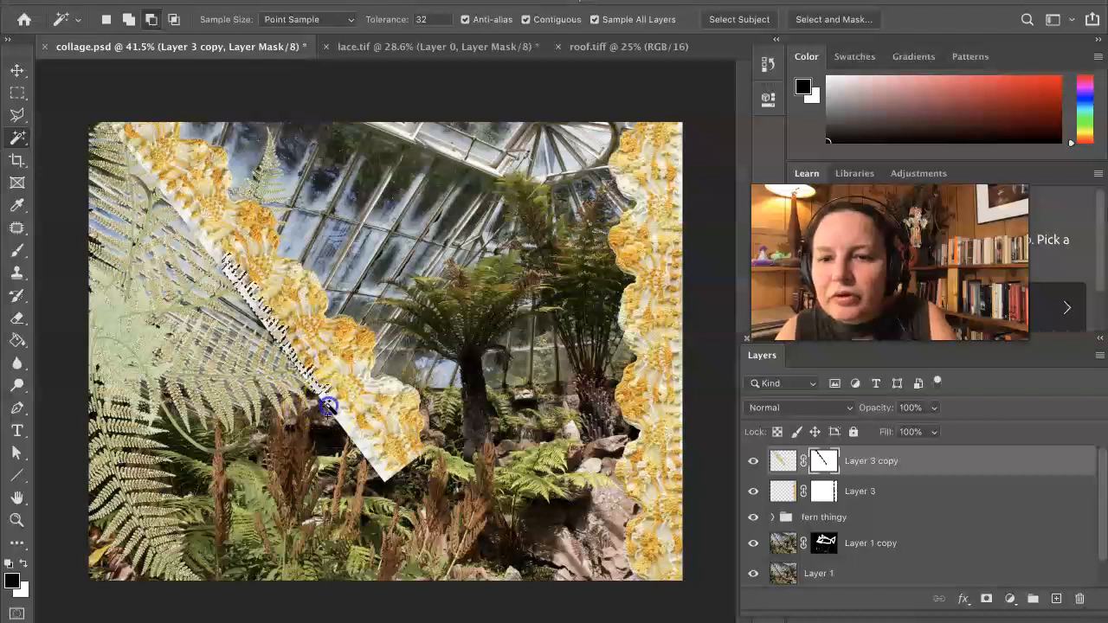
shift+click(355, 443)
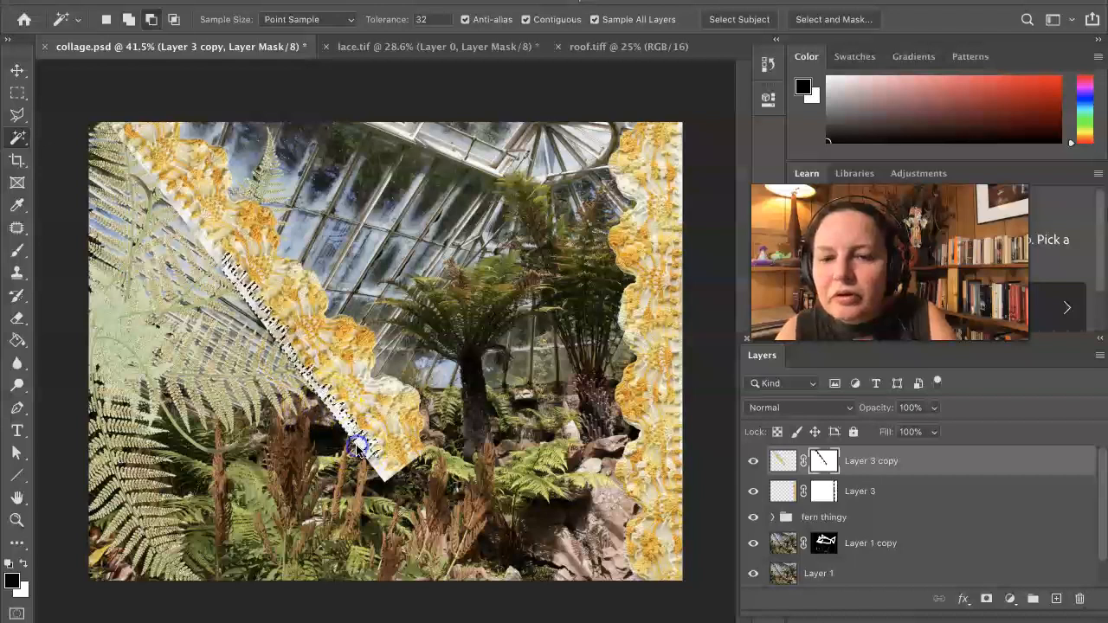
shift+click(392, 463)
shift+click(271, 339)
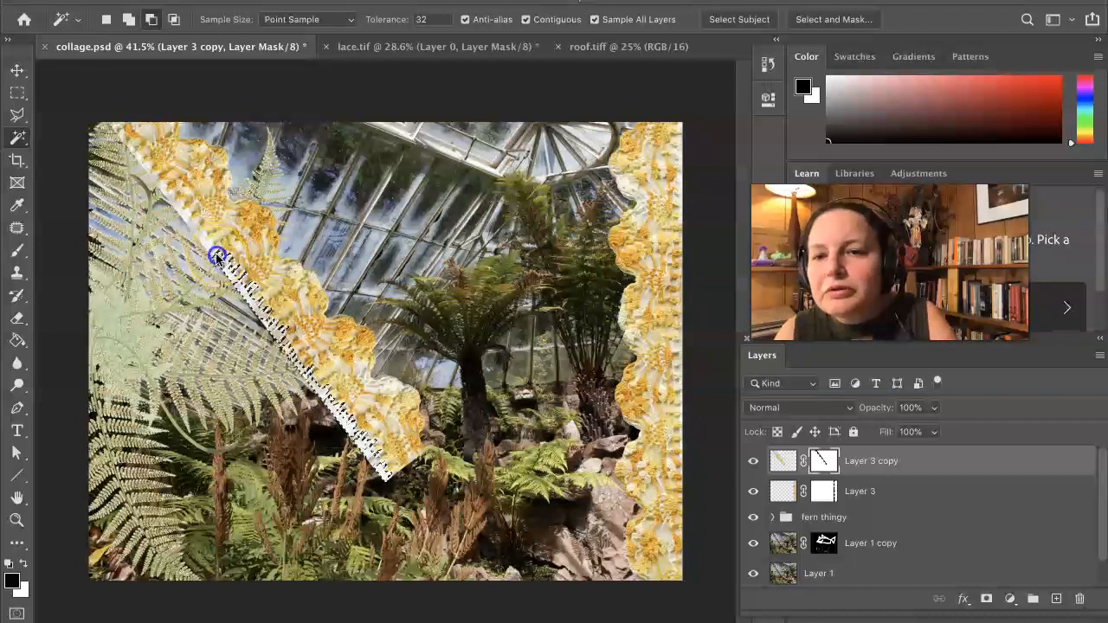
- Extend the Magic Wand selection along the white mesh strip to the diagonal lace's upper end
alt+click(208, 247)
shift+click(197, 236)
alt+click(194, 231)
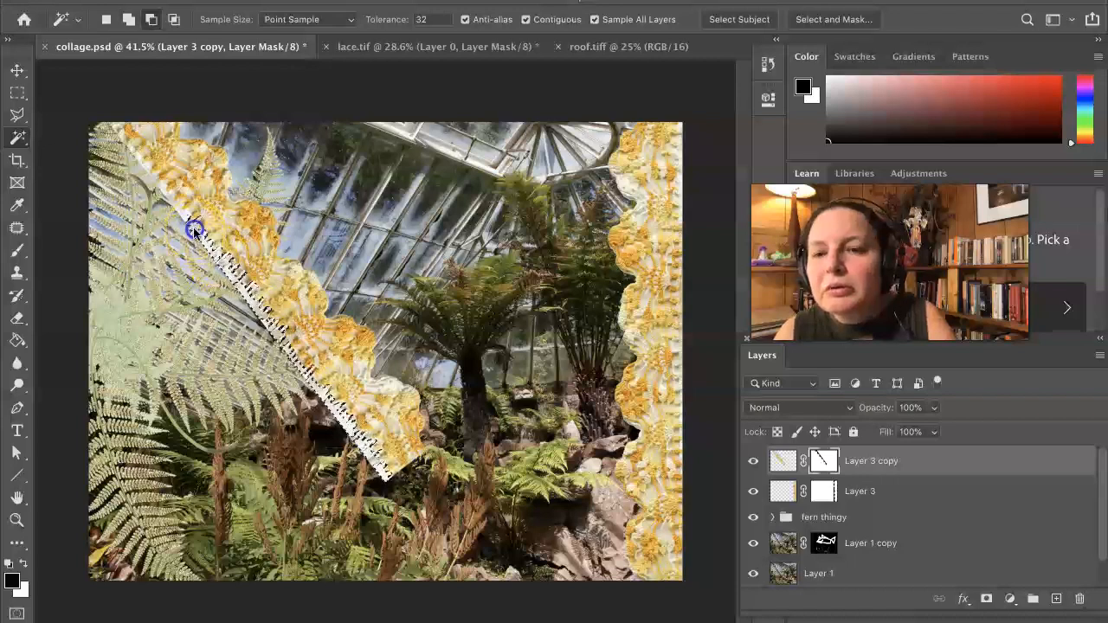
shift+click(184, 218)
alt+click(178, 208)
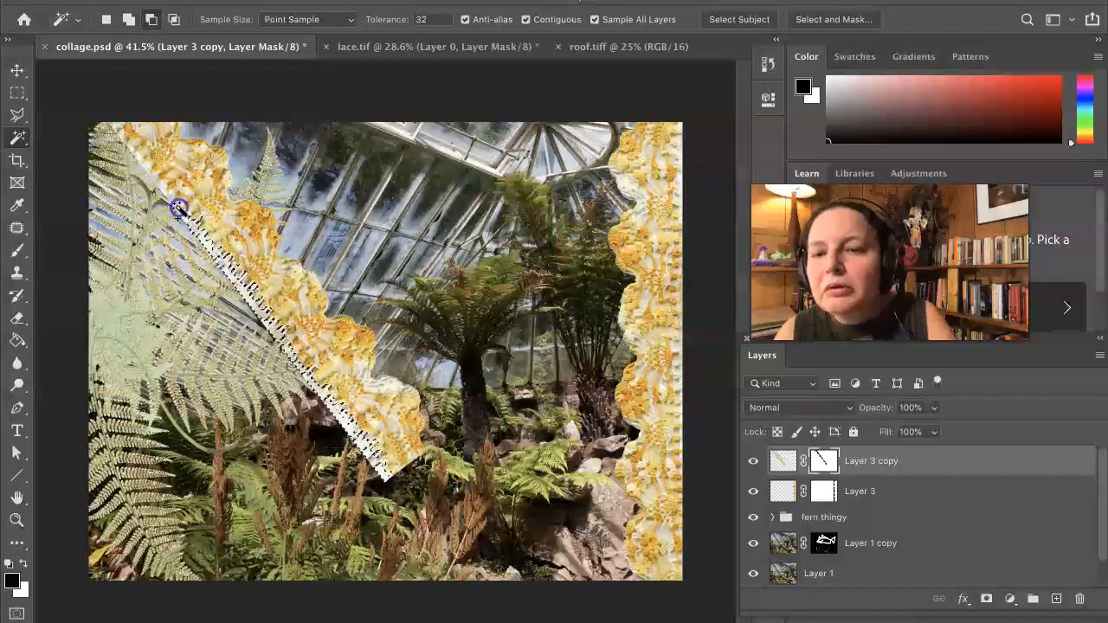
shift+click(142, 163)
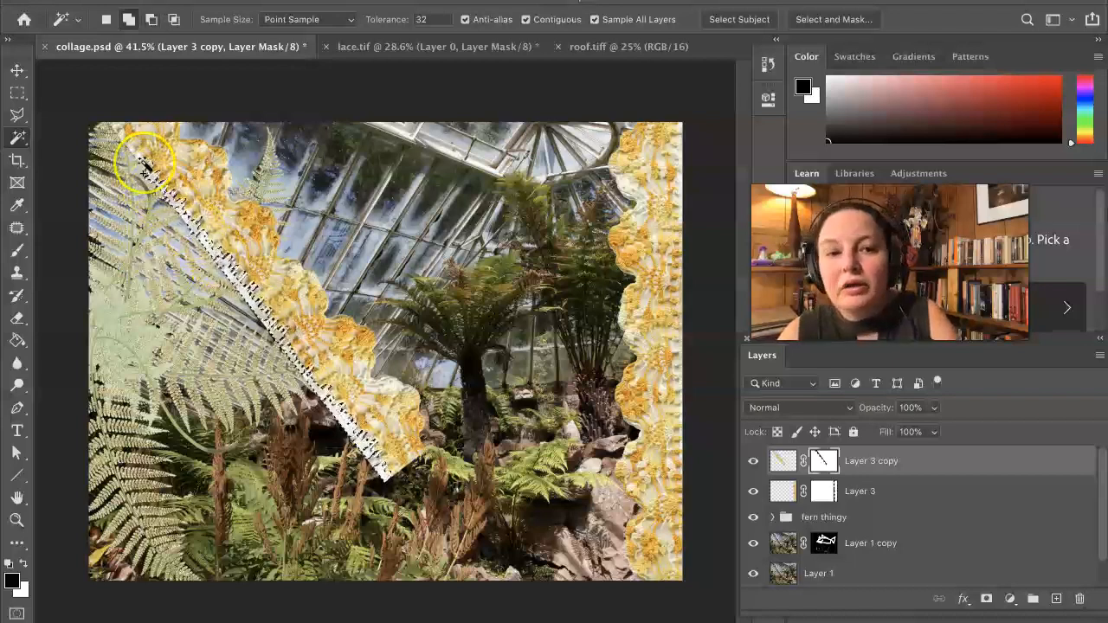
alt+click(142, 164)
click(133, 149)
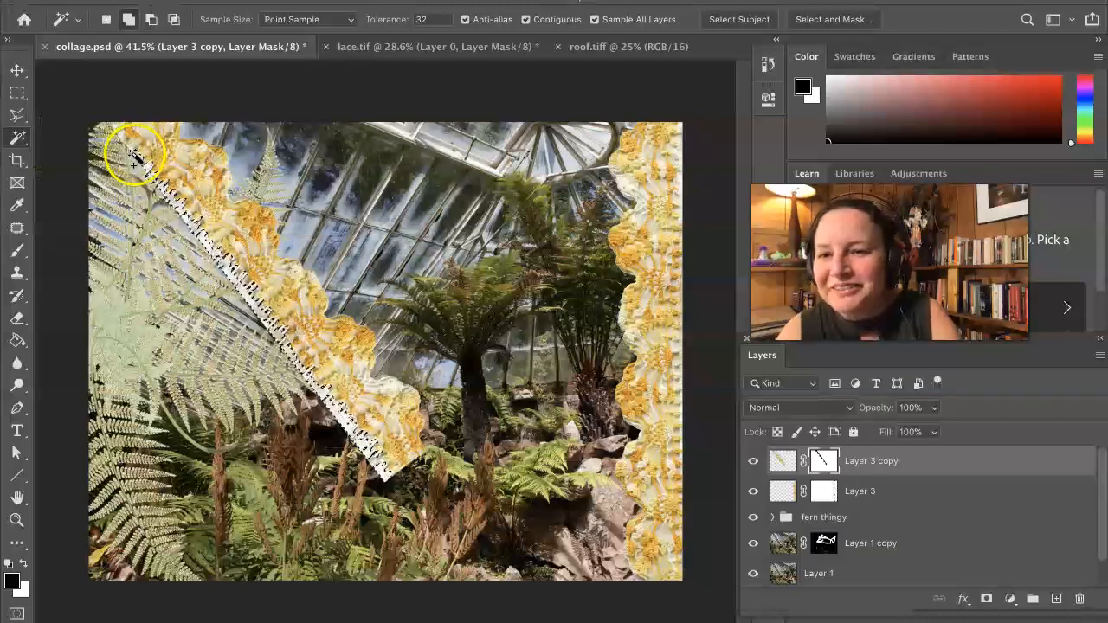
alt+click(135, 154)
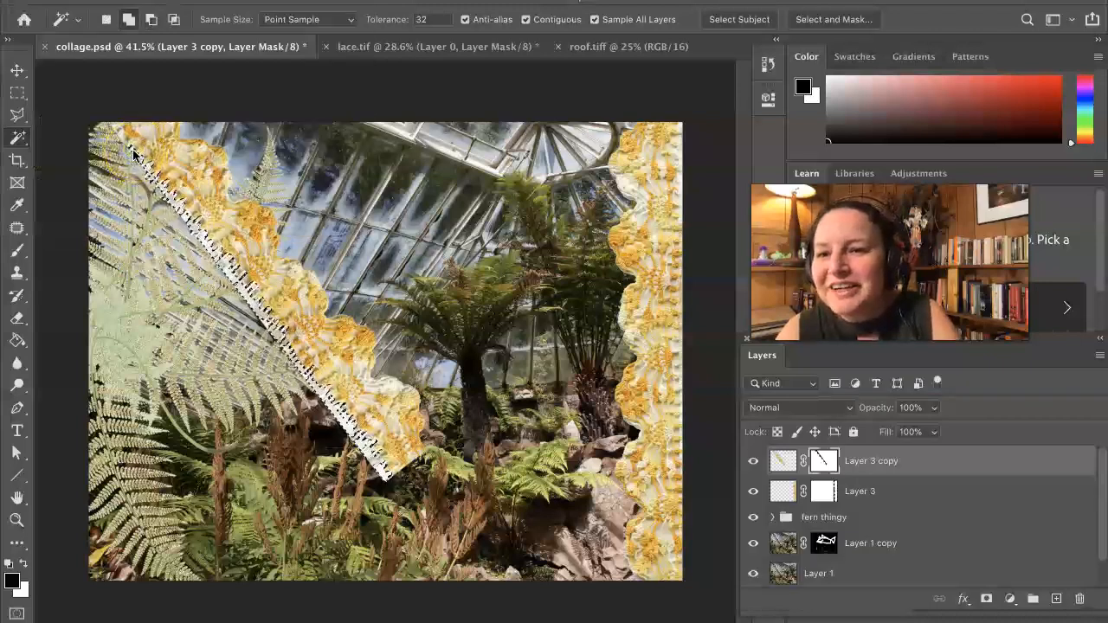
key(alt)
- Clear the selected white mesh strip from the diagonal lace on Layer 3 copy
click(824, 464)
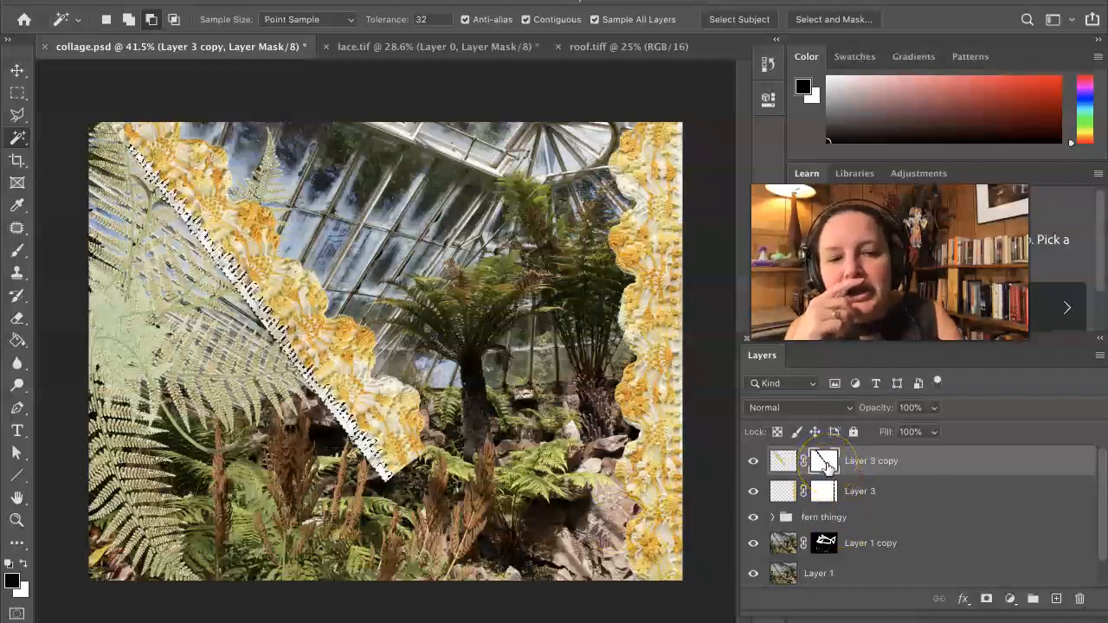
key(e)
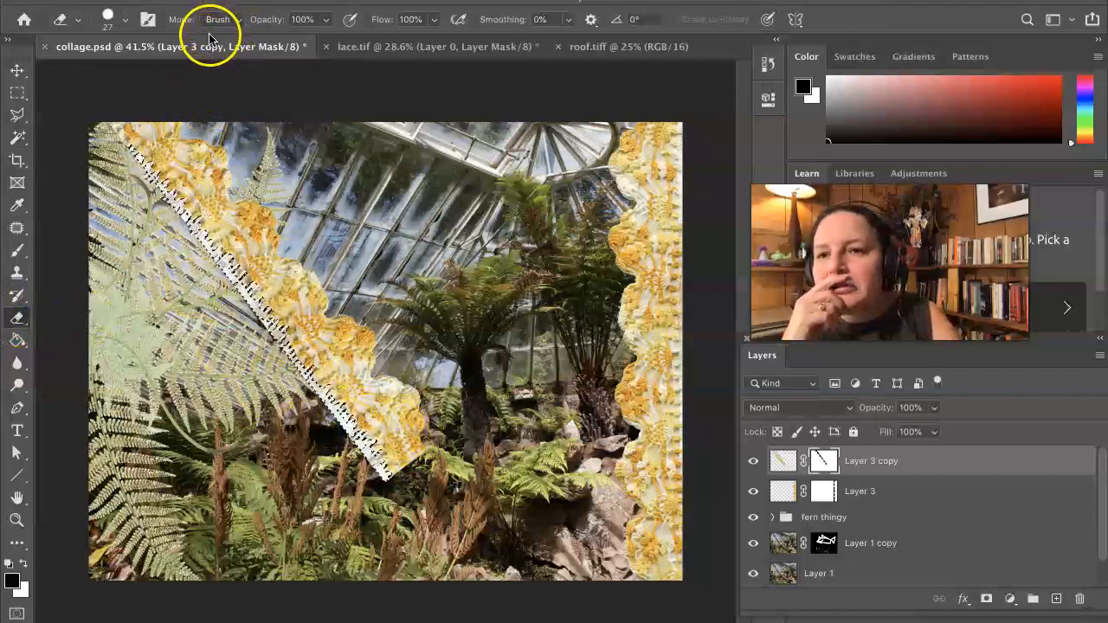
click(169, 2)
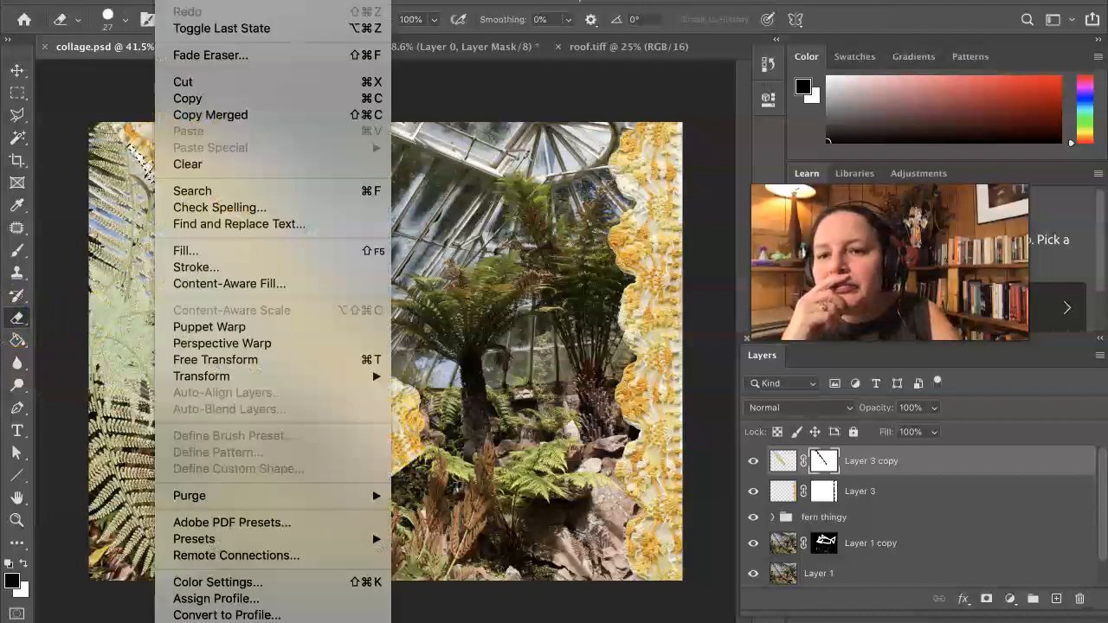
click(184, 164)
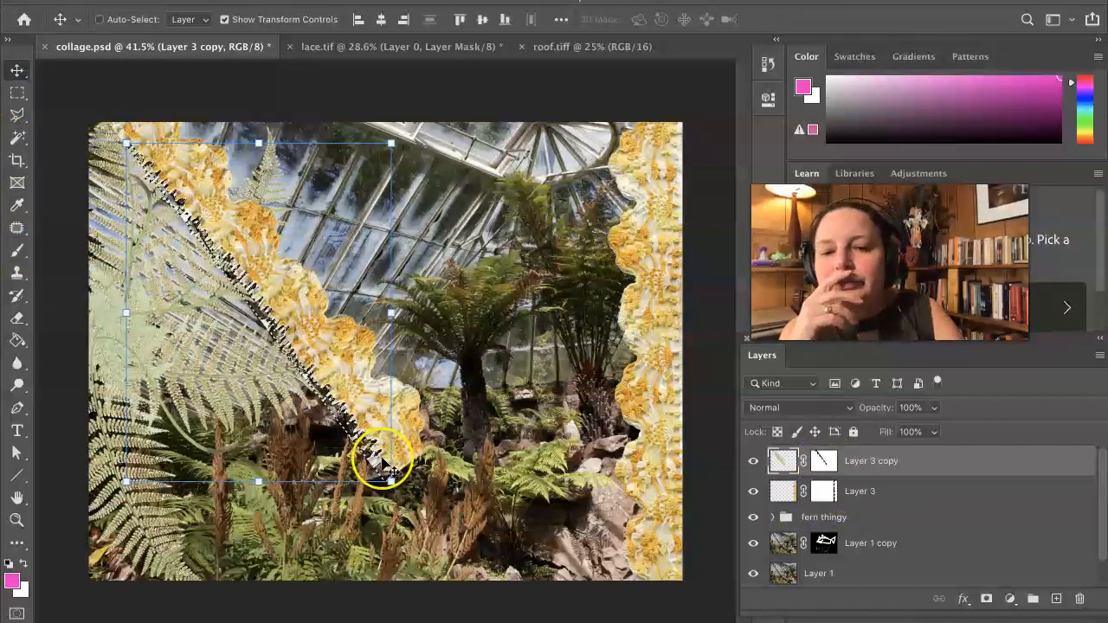
- Hide the fern thingy group, Layer 1 copy and Layer 1, and turn off the transform controls to isolate the lace
scroll(396, 399, up, 1)
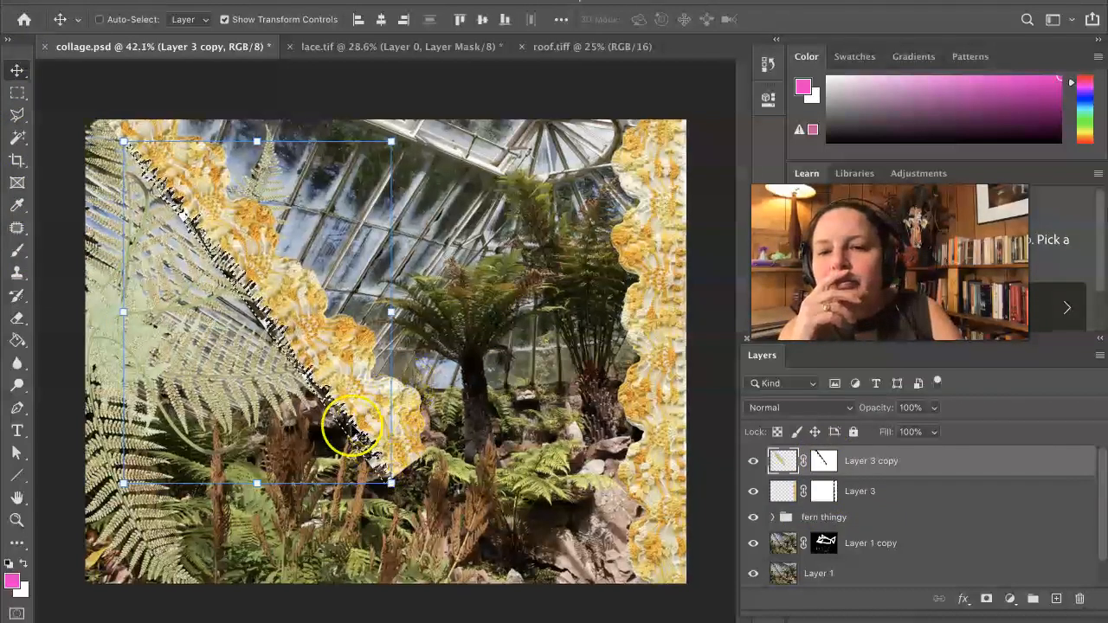
scroll(353, 430, up, 4)
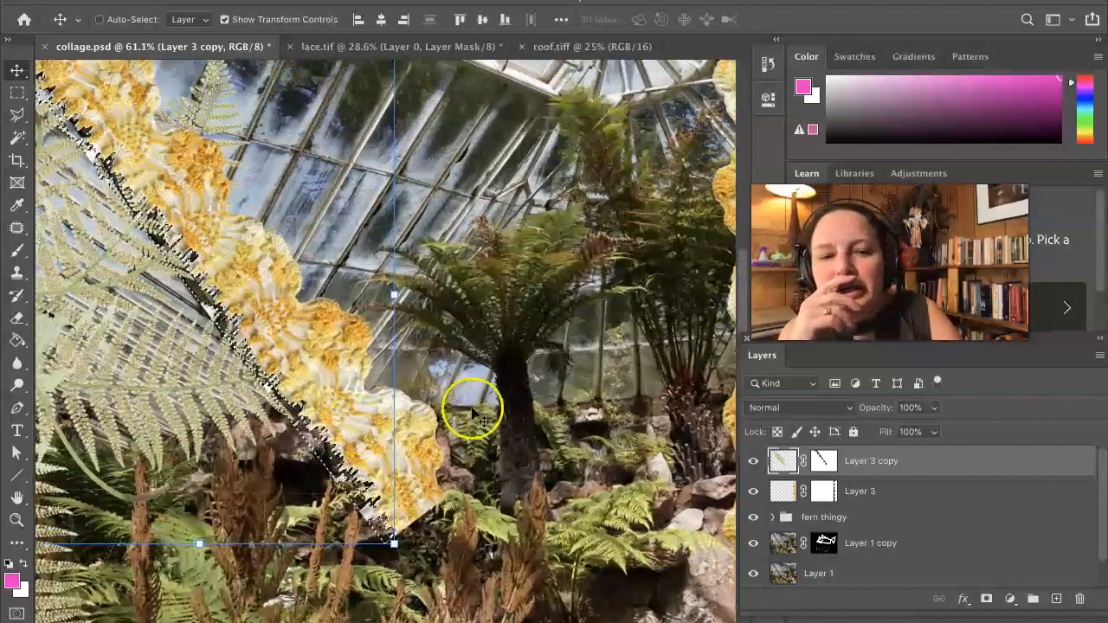
click(753, 517)
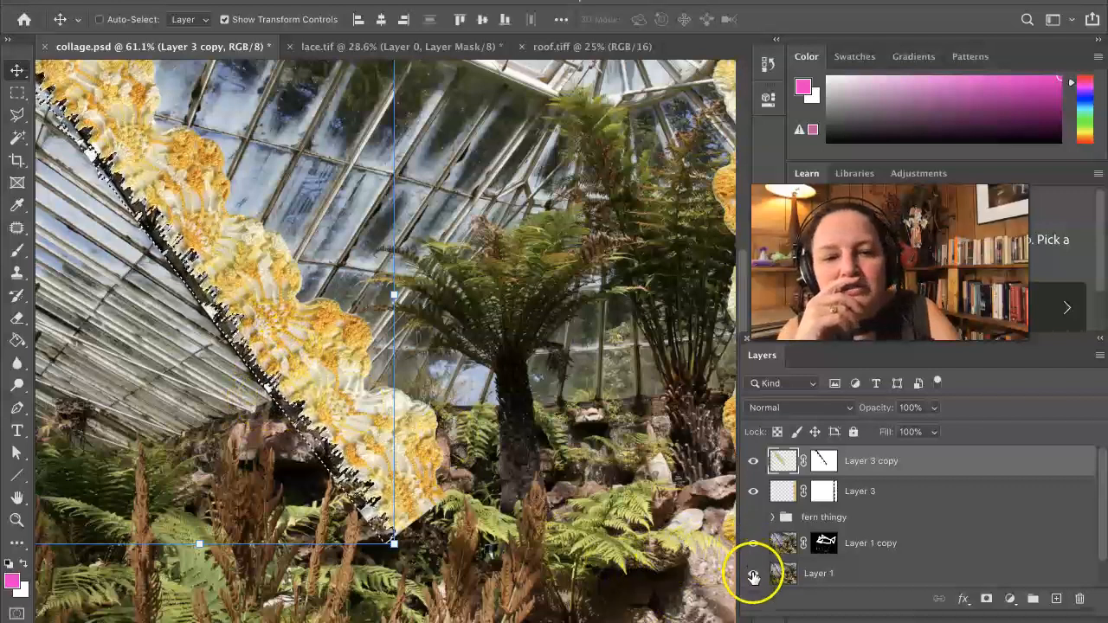
drag(754, 543, 756, 570)
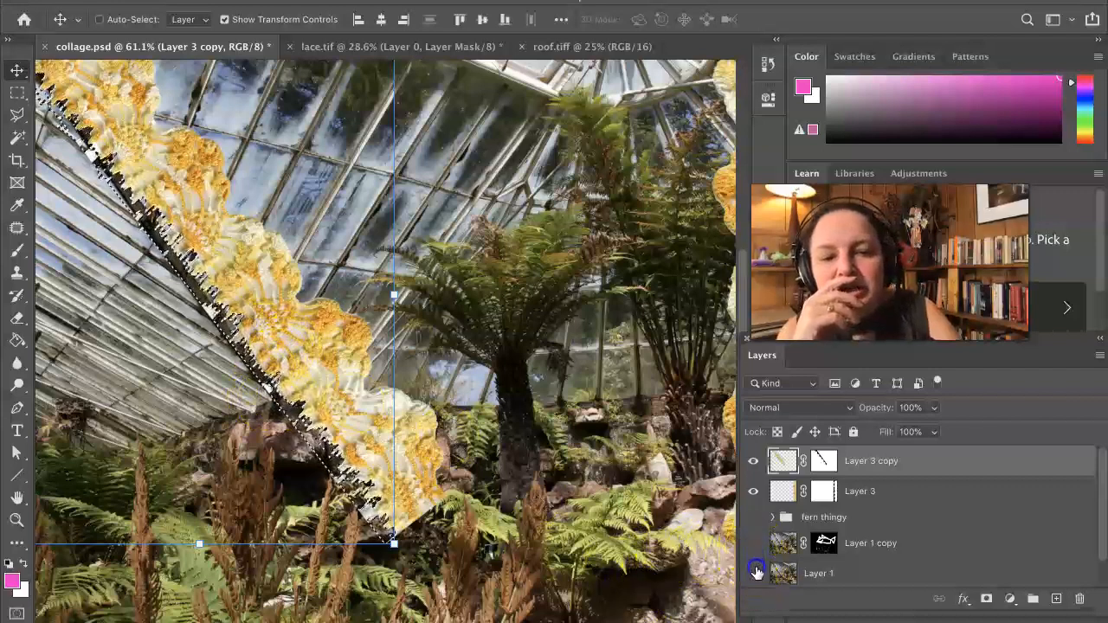
click(756, 573)
scroll(272, 255, up, 3)
scroll(272, 255, left, 4)
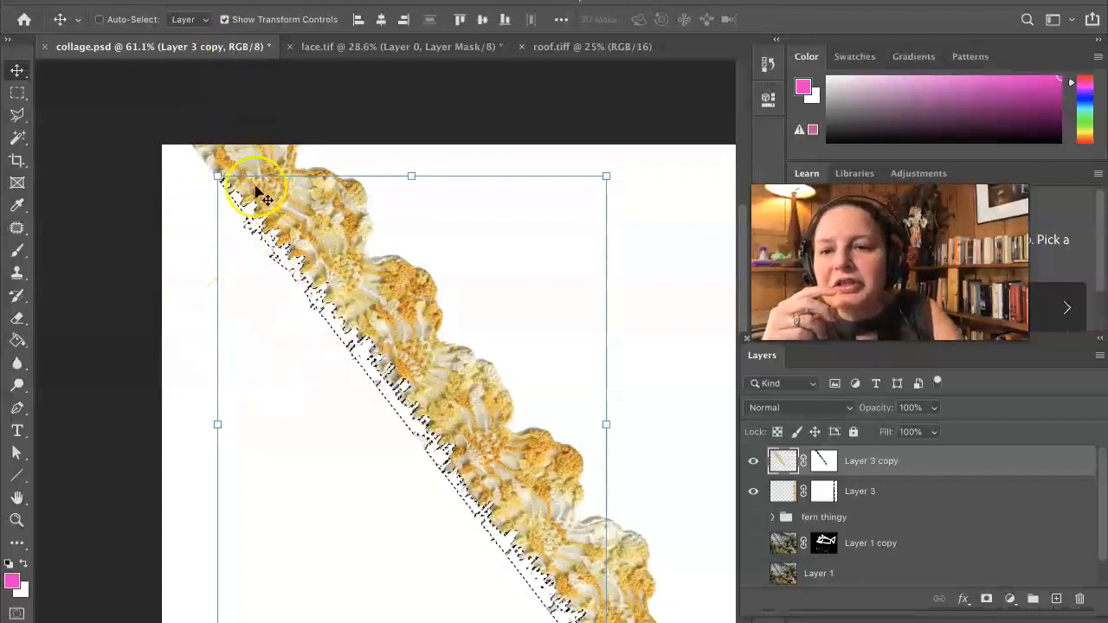
click(225, 21)
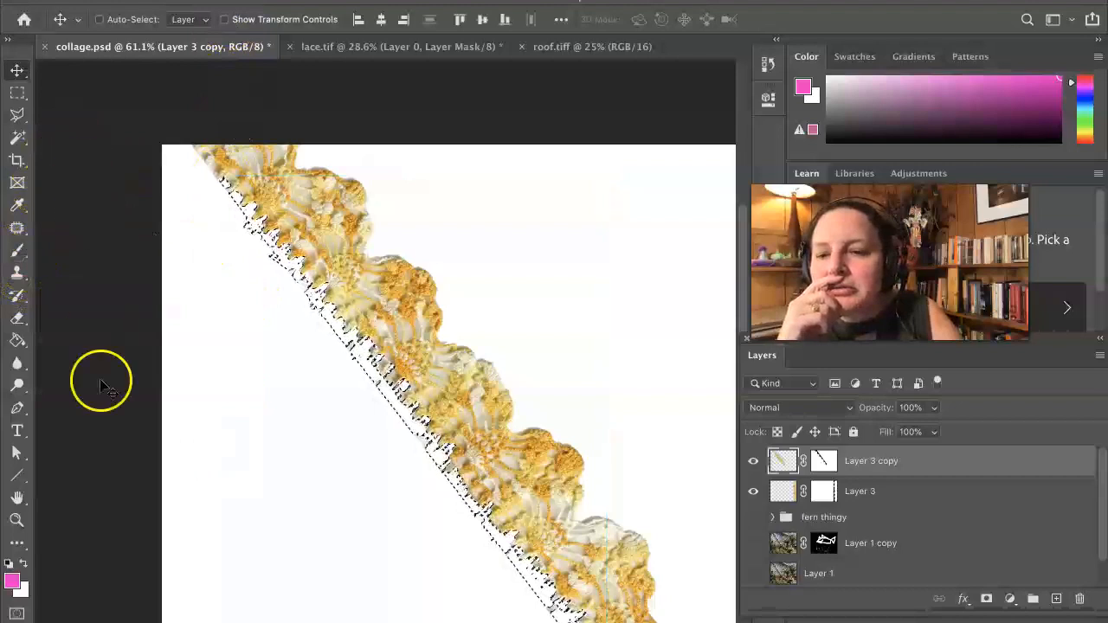
- Deselect, erase leftover mesh along the diagonal lace's inner straight edge, and enlarge the Eraser brush to 51 px
click(17, 317)
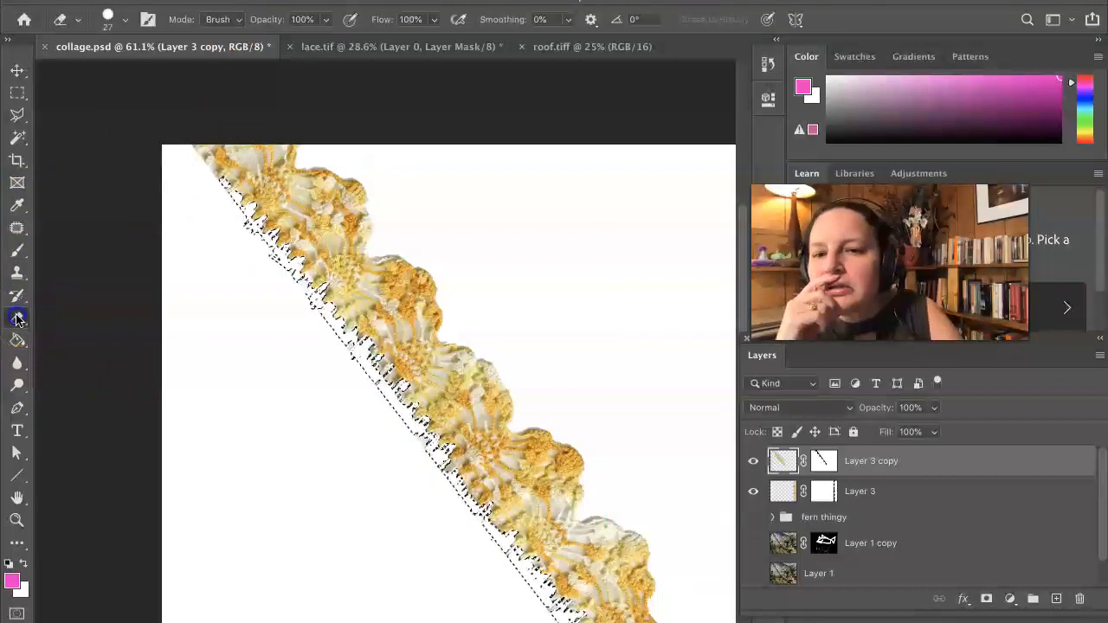
drag(343, 348, 356, 351)
key(ctrl+d)
mouse_move(345, 444)
mouse_down()
mouse_move(197, 211)
mouse_move(248, 243)
mouse_move(269, 281)
mouse_move(221, 214)
mouse_move(251, 223)
mouse_move(424, 431)
mouse_move(479, 546)
mouse_move(416, 488)
mouse_move(371, 422)
mouse_move(419, 459)
mouse_move(374, 444)
mouse_move(244, 312)
mouse_up()
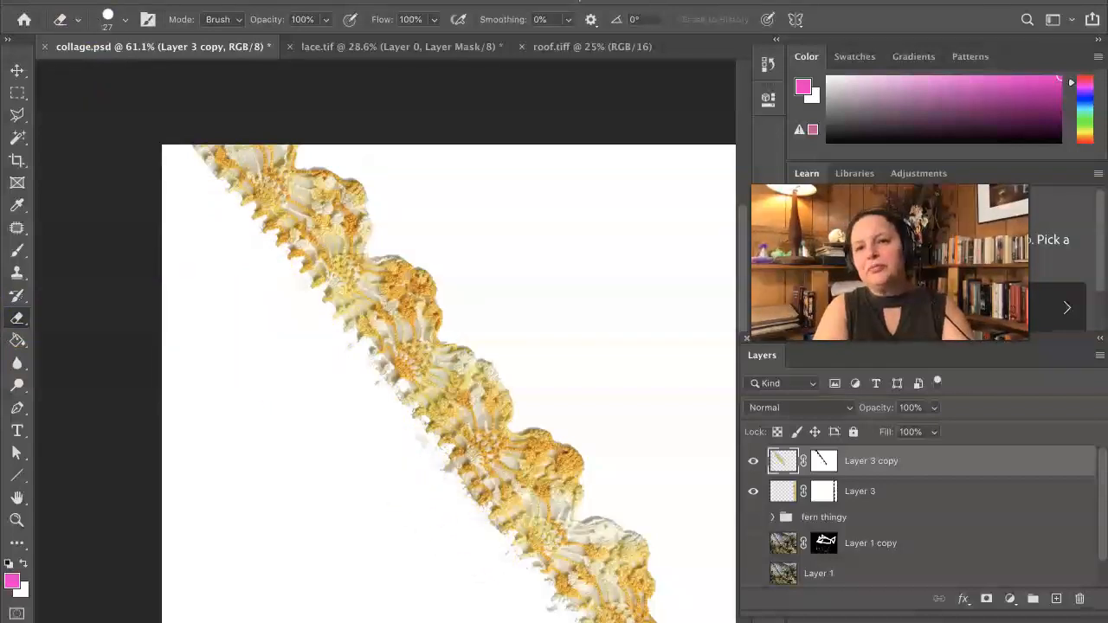
click(123, 26)
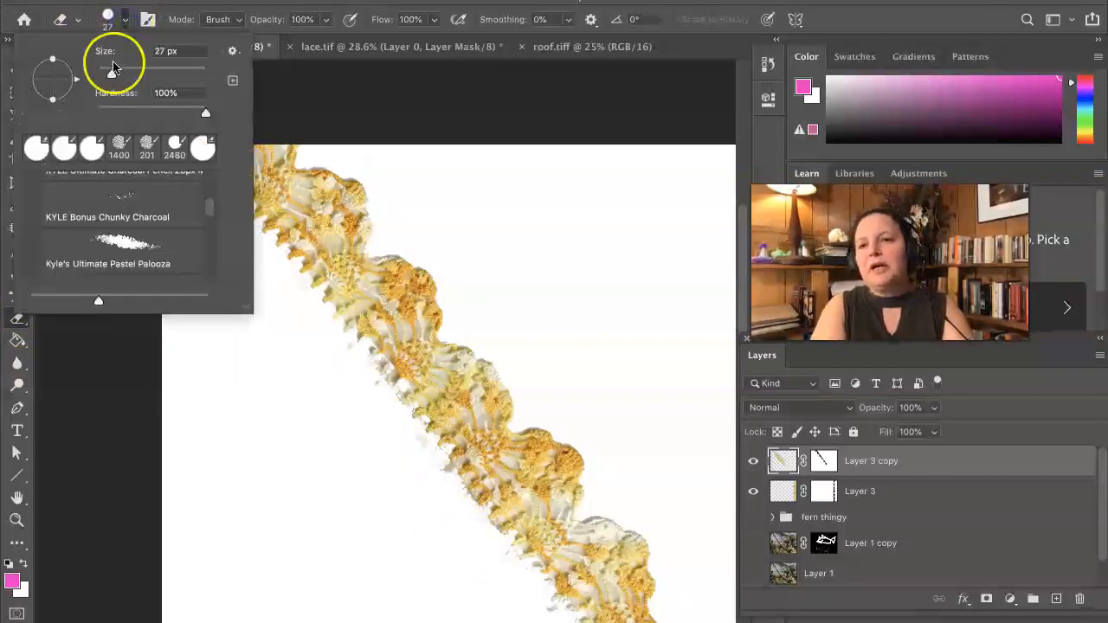
- Try the 51 px Eraser across the lace's upper scallops and undo the test strokes
drag(327, 197, 345, 230)
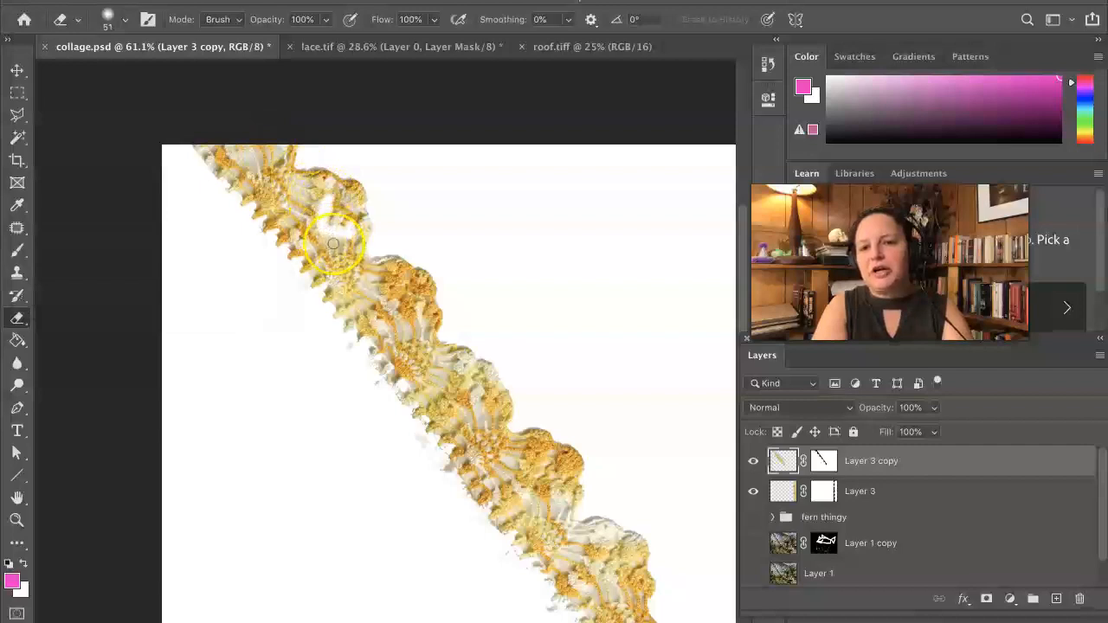
key(super+z)
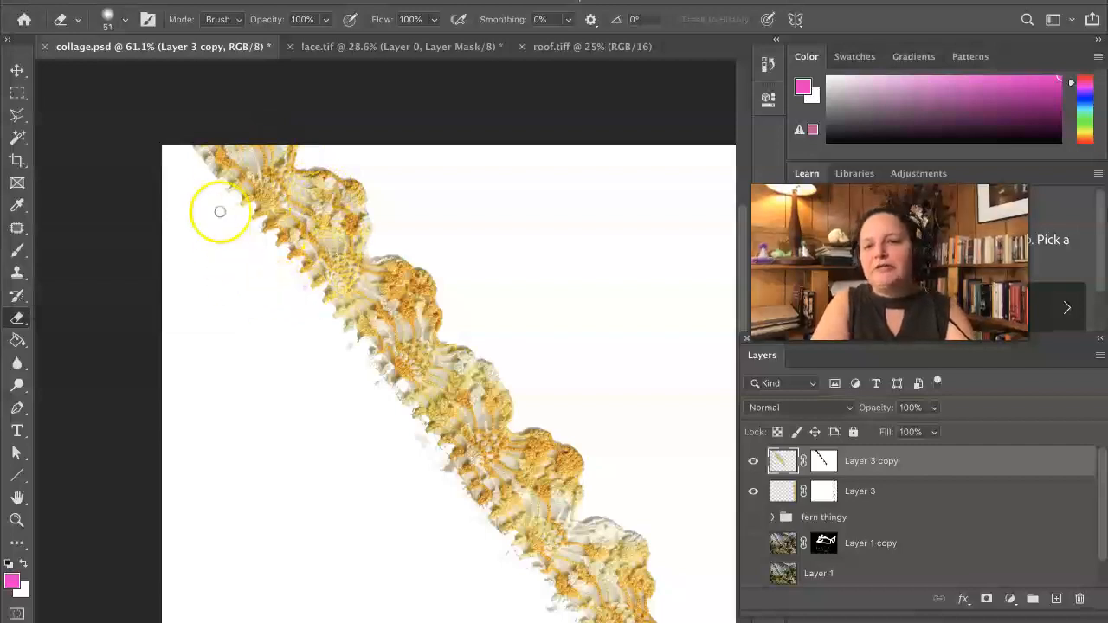
click(275, 157)
mouse_move(274, 157)
mouse_down()
mouse_move(274, 183)
mouse_move(316, 211)
mouse_up()
key(super+z)
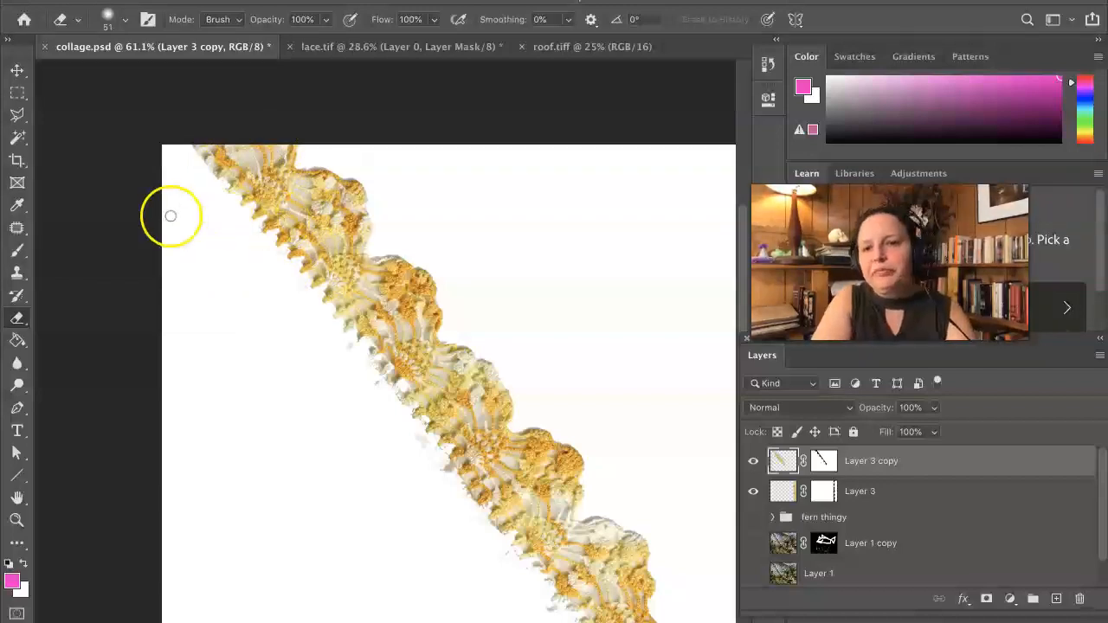
- Erase the remaining white specks along the diagonal lace's toothed edge and round off its straight-cut lower end
click(192, 149)
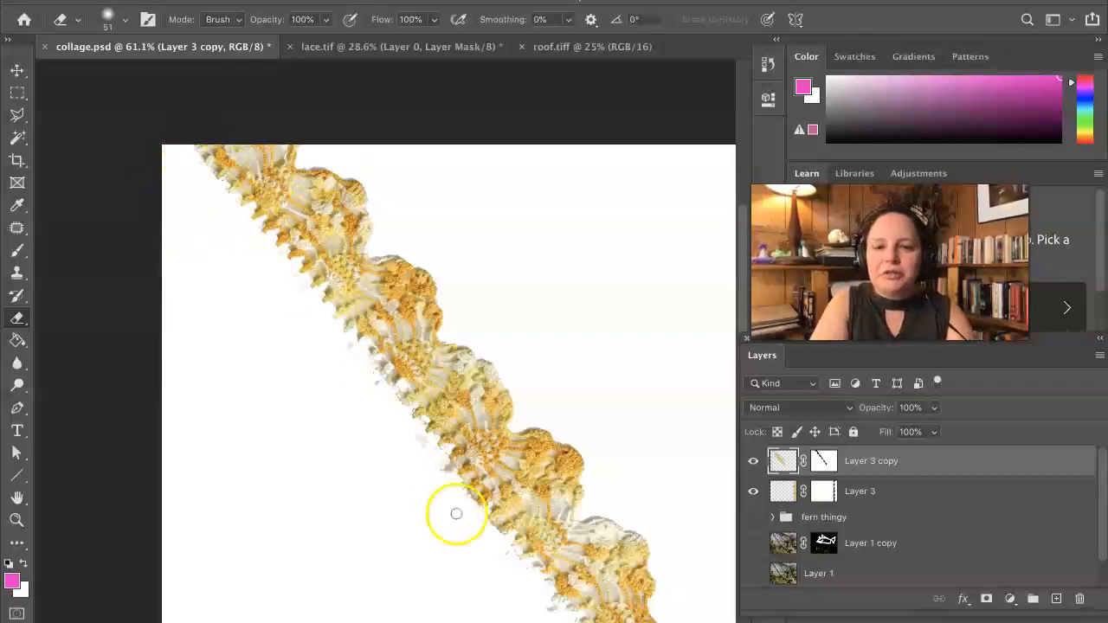
click(417, 442)
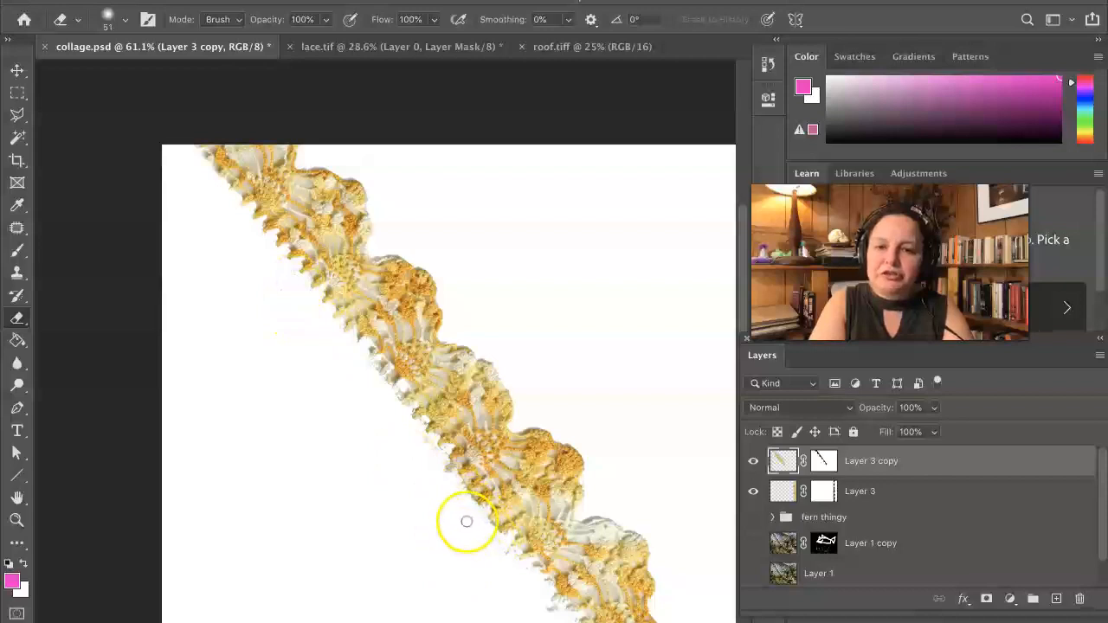
click(418, 441)
mouse_move(417, 441)
mouse_down()
mouse_move(455, 485)
mouse_move(422, 443)
mouse_up()
scroll(422, 443, down, 3)
mouse_move(435, 384)
mouse_down()
mouse_move(421, 384)
mouse_move(430, 364)
mouse_move(418, 366)
mouse_move(419, 344)
mouse_move(353, 257)
mouse_move(345, 270)
mouse_move(358, 260)
mouse_move(352, 271)
mouse_move(332, 254)
mouse_move(338, 236)
mouse_up()
mouse_move(444, 398)
mouse_down()
mouse_move(465, 445)
mouse_move(481, 438)
mouse_move(475, 456)
mouse_move(495, 453)
mouse_move(496, 470)
mouse_move(509, 469)
mouse_move(505, 492)
mouse_move(513, 483)
mouse_move(513, 503)
mouse_move(524, 499)
mouse_move(465, 474)
mouse_move(533, 535)
mouse_move(527, 515)
mouse_move(546, 539)
mouse_up()
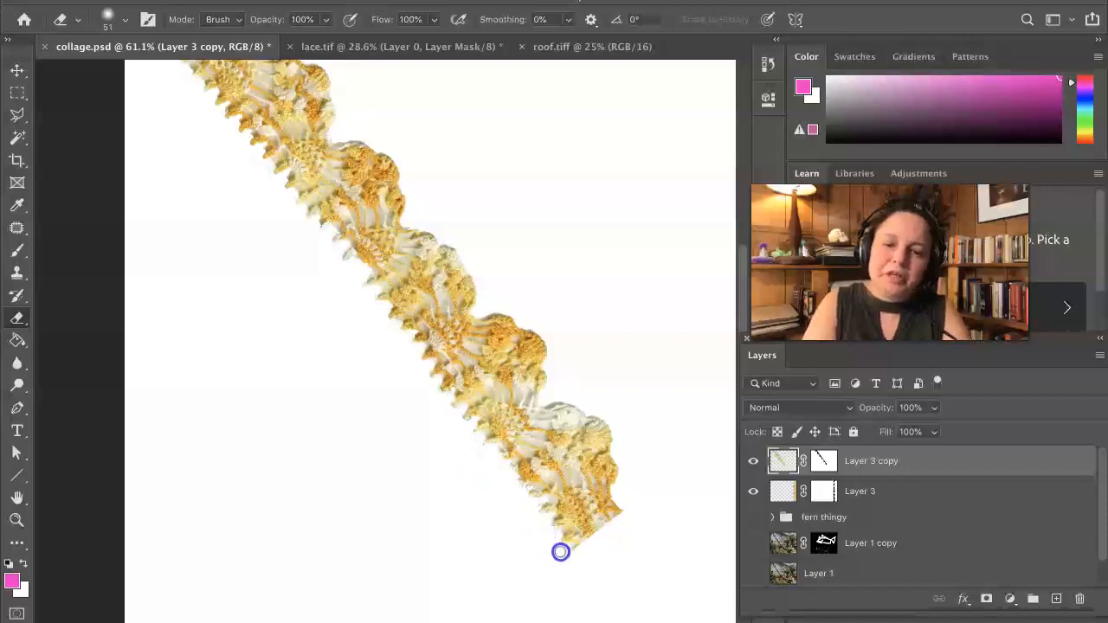
mouse_move(585, 540)
mouse_down()
mouse_move(619, 487)
mouse_move(622, 511)
mouse_move(570, 547)
mouse_move(355, 375)
mouse_move(257, 376)
mouse_move(200, 225)
mouse_move(279, 110)
mouse_up()
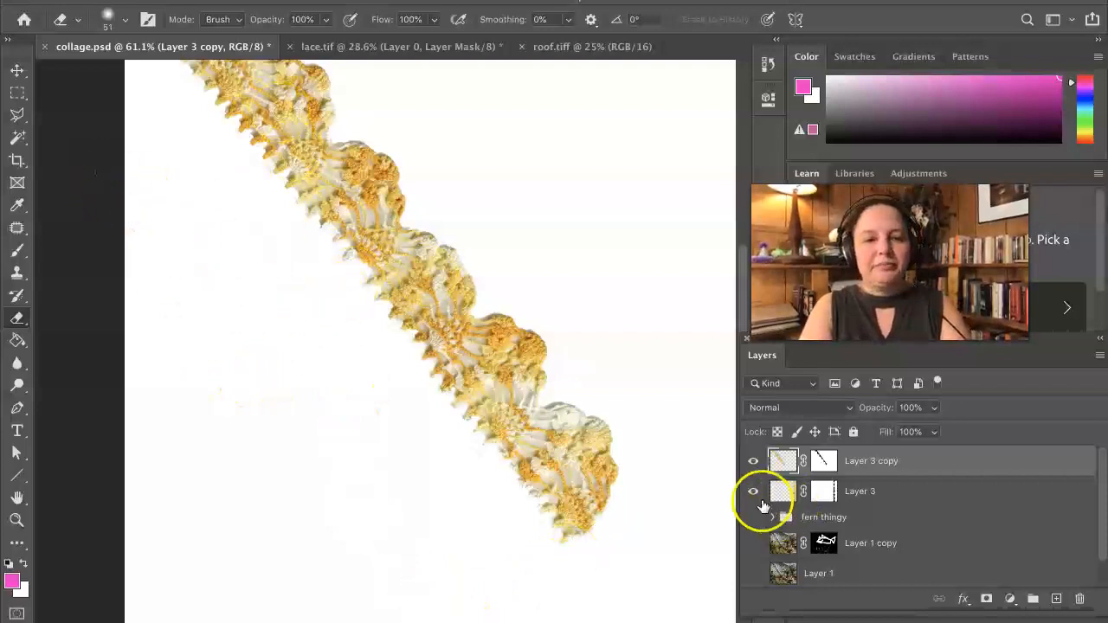
- Show Layer 1 copy and Layer 1 again, and rotate the diagonal lace slightly clockwise along the roof's dark beam
click(754, 517)
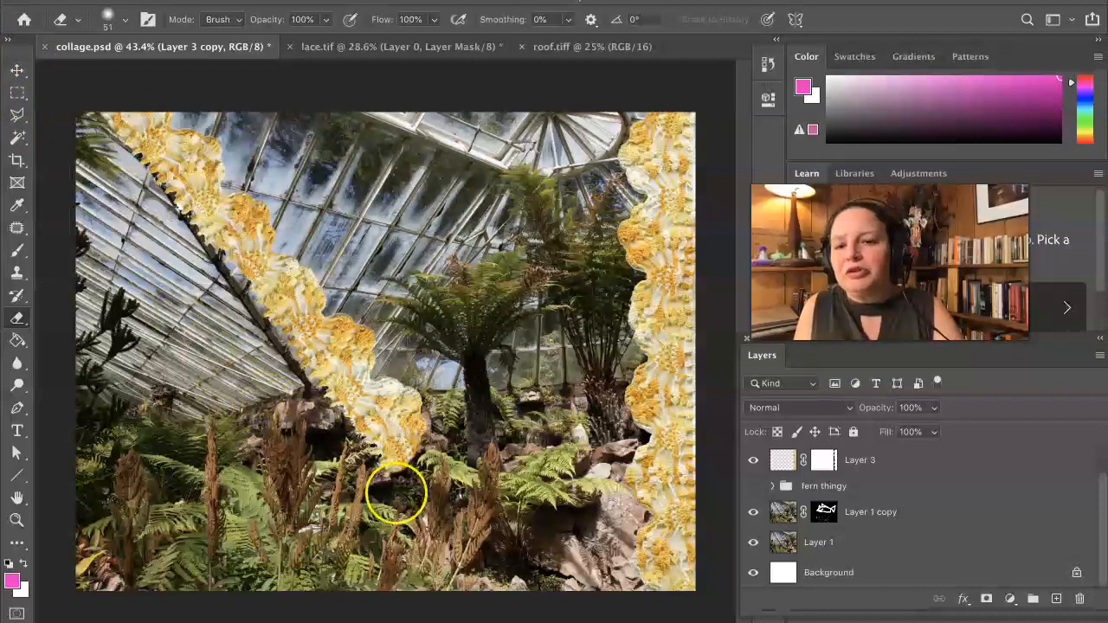
key(ctrl+t)
drag(56, 498, 38, 489)
key(Return)
key(e)
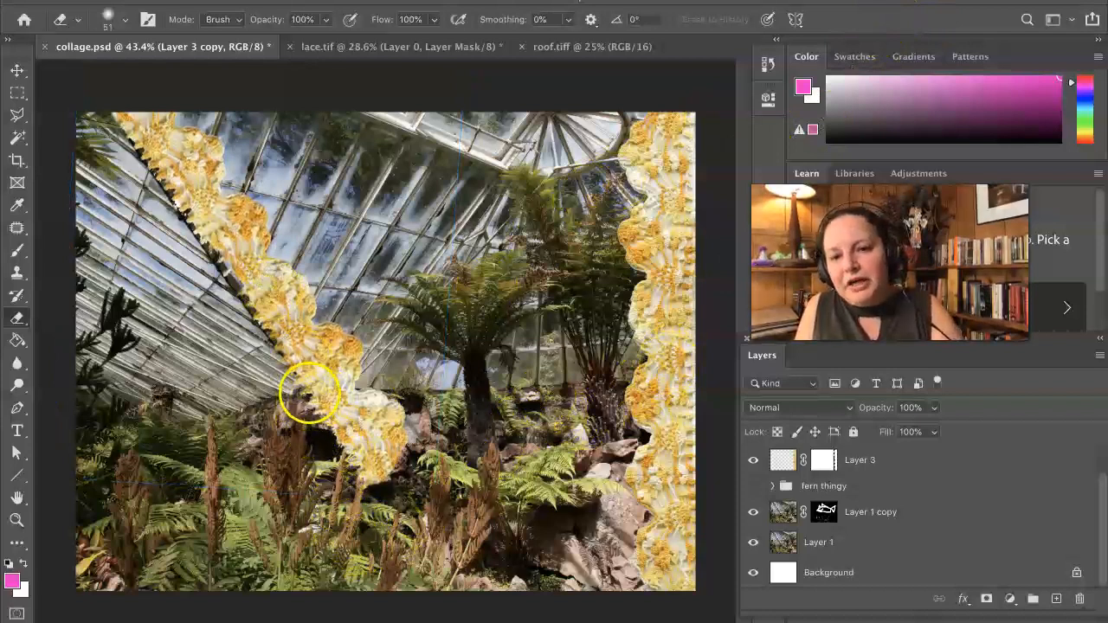
- Erase the diagonal lace's lower end where it overlaps the rocks, enlarging the Eraser brush to 175 px
mouse_move(359, 390)
mouse_down()
mouse_move(306, 397)
mouse_move(375, 390)
mouse_move(385, 392)
mouse_move(338, 397)
mouse_move(394, 404)
mouse_move(341, 397)
mouse_move(392, 402)
mouse_up()
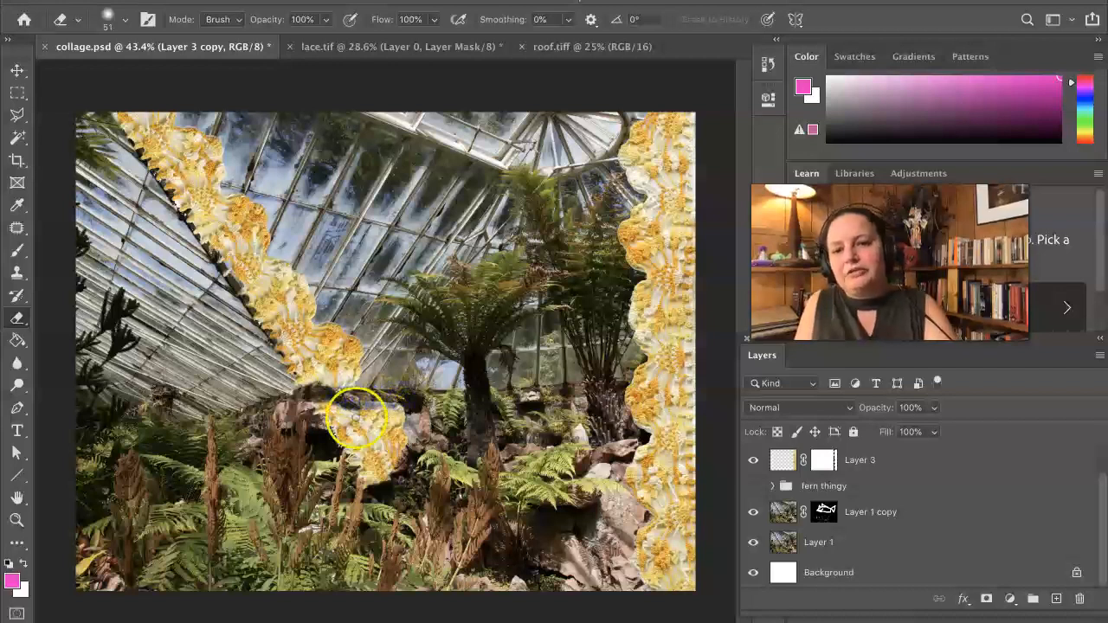
click(125, 19)
drag(144, 70, 172, 74)
mouse_move(337, 416)
mouse_down()
mouse_move(330, 428)
mouse_move(317, 418)
mouse_move(390, 414)
mouse_move(334, 418)
mouse_move(403, 425)
mouse_move(350, 476)
mouse_up()
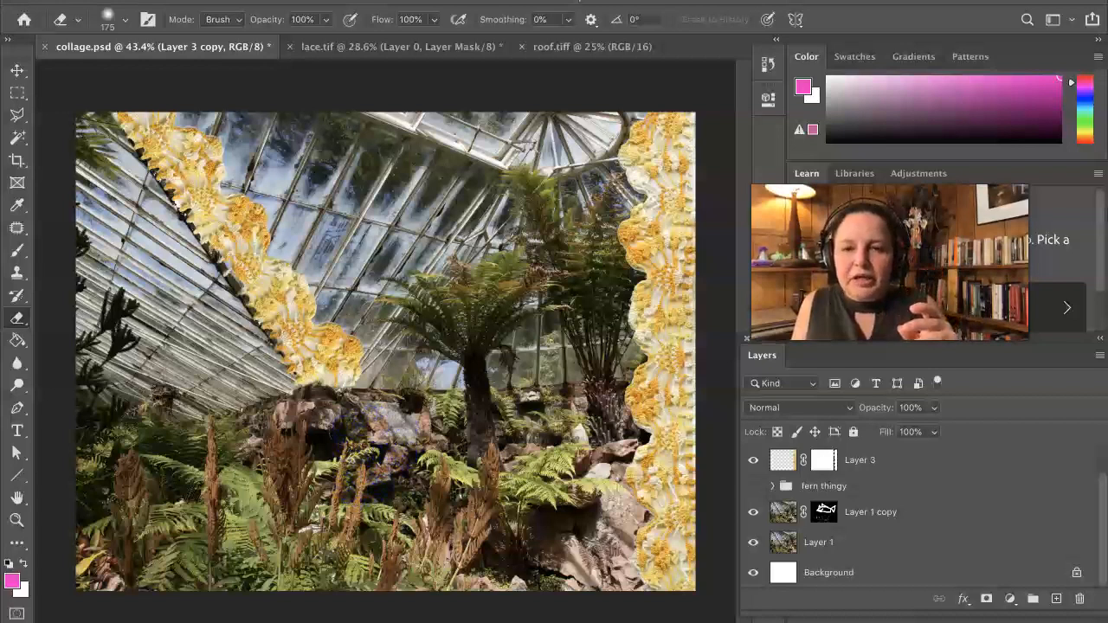
click(330, 436)
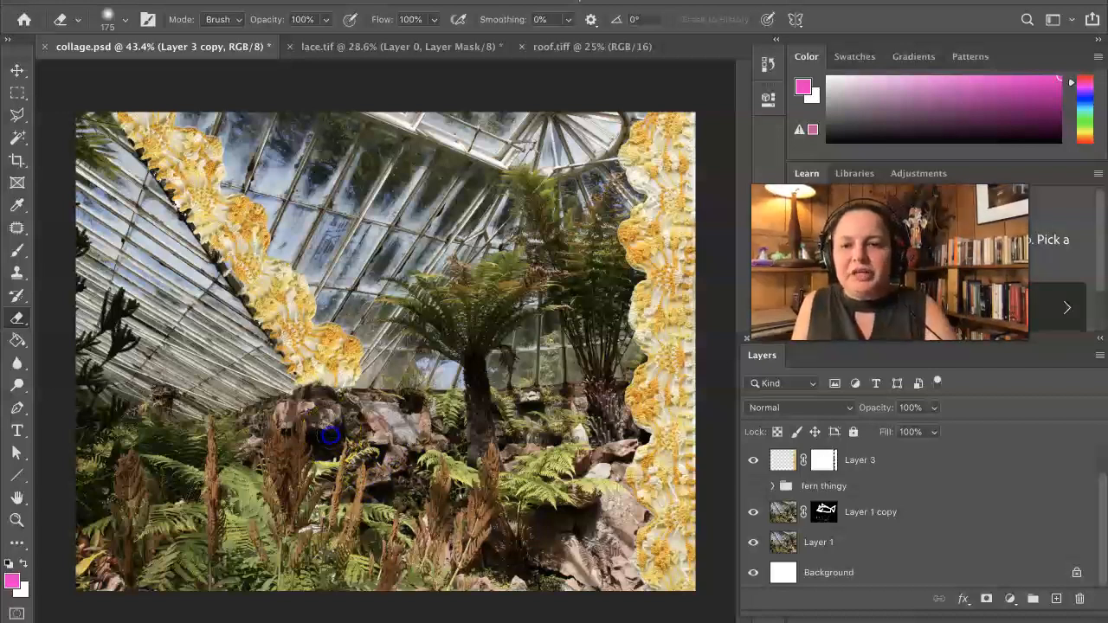
mouse_move(311, 487)
mouse_down()
mouse_move(306, 425)
mouse_move(413, 274)
mouse_up()
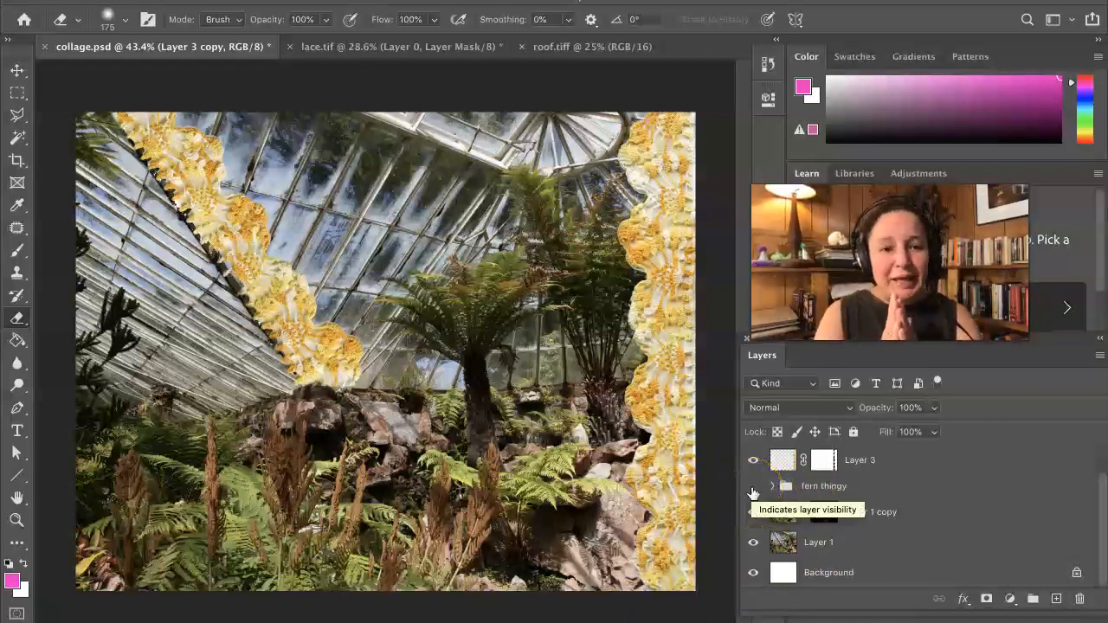
- Try out blend modes on Layer 3, the vertical lace border, and set it to Difference
scroll(866, 493, up, 1)
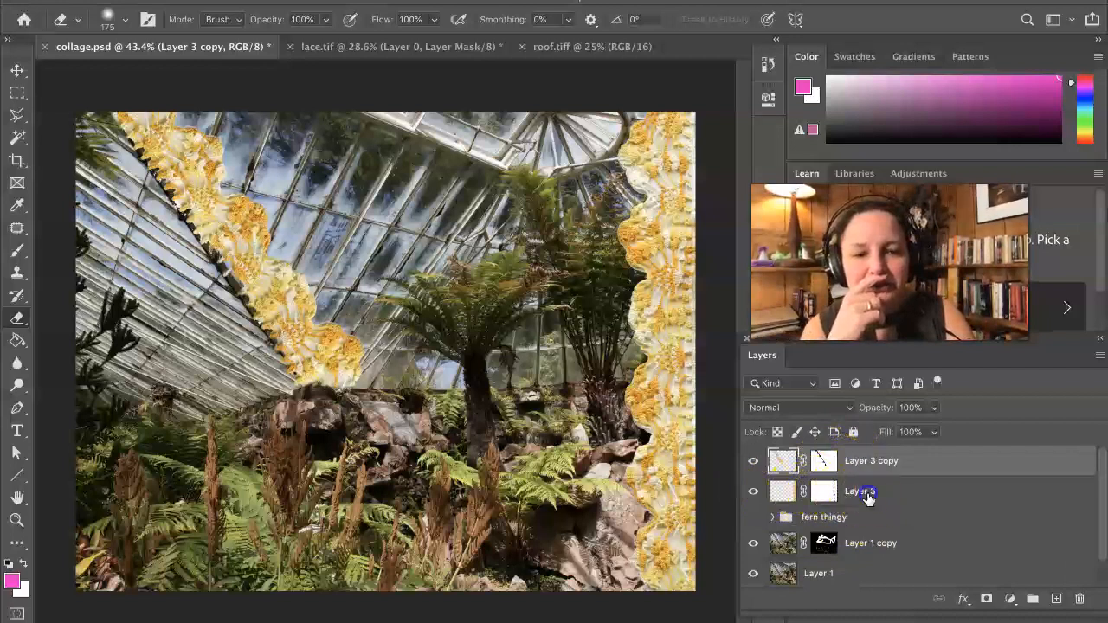
click(861, 492)
click(853, 422)
click(851, 407)
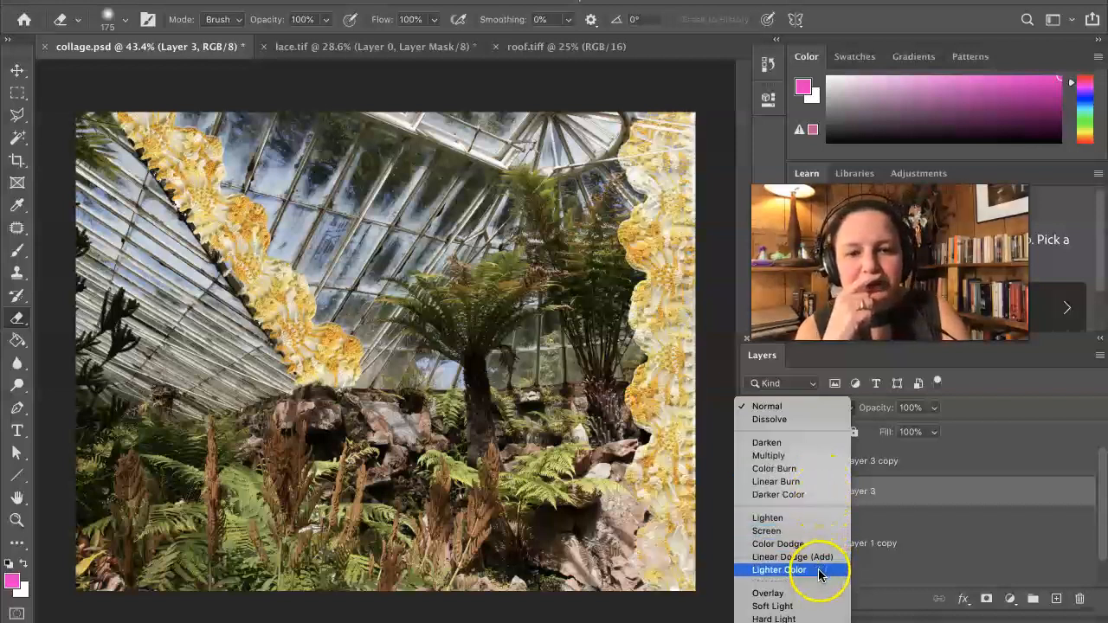
scroll(813, 554, down, 3)
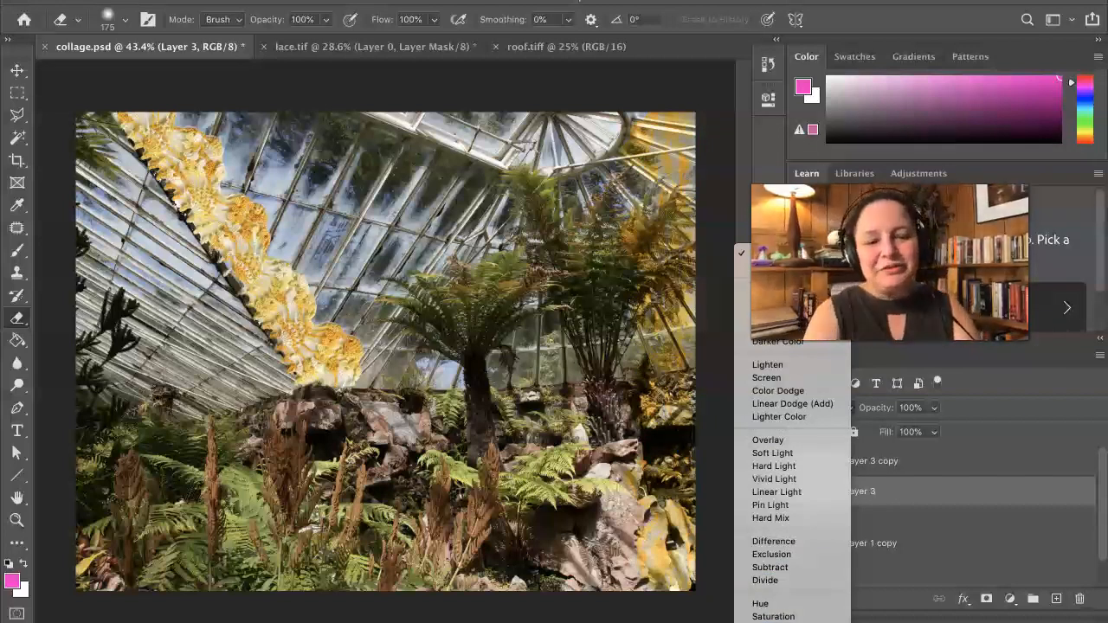
click(773, 541)
click(935, 408)
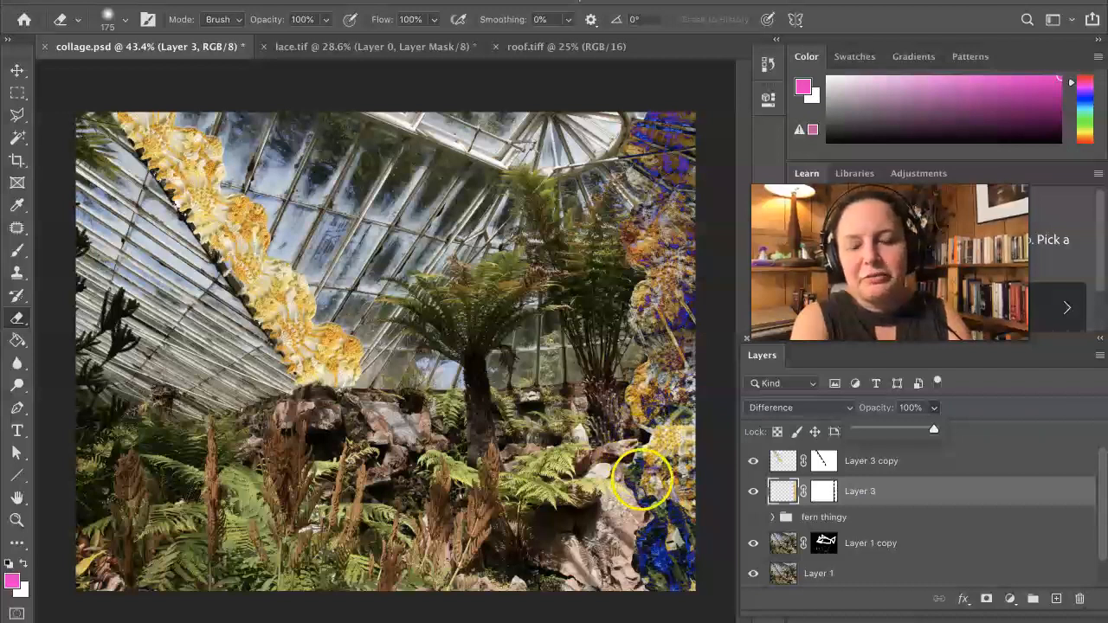
- Set the blend mode of Layer 3 copy, the diagonal lace, to Difference
click(907, 459)
click(840, 411)
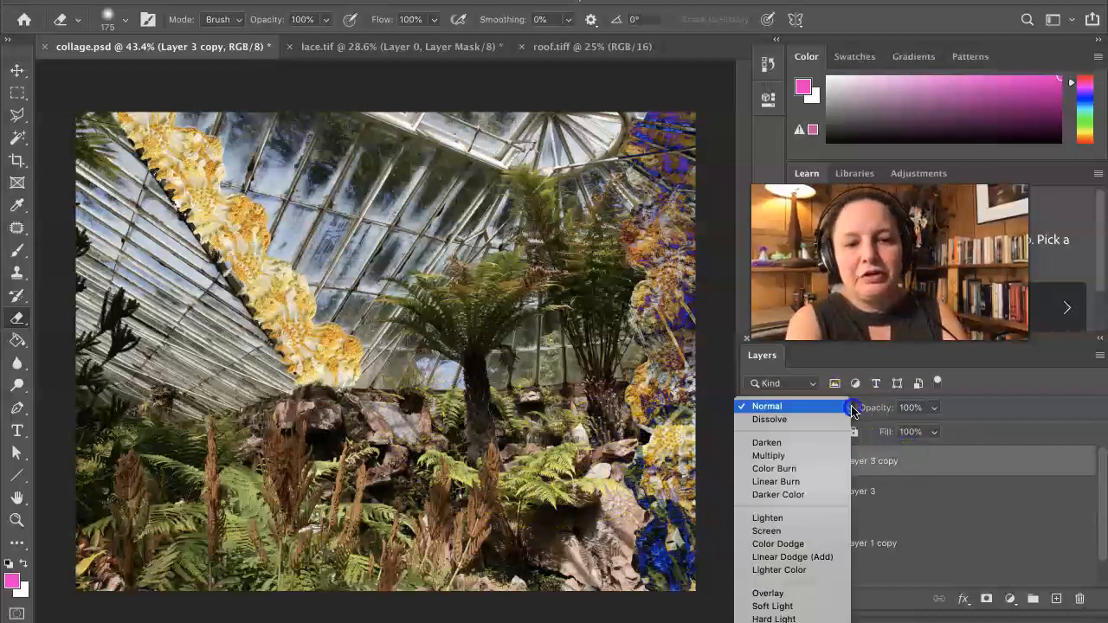
scroll(813, 557, down, 5)
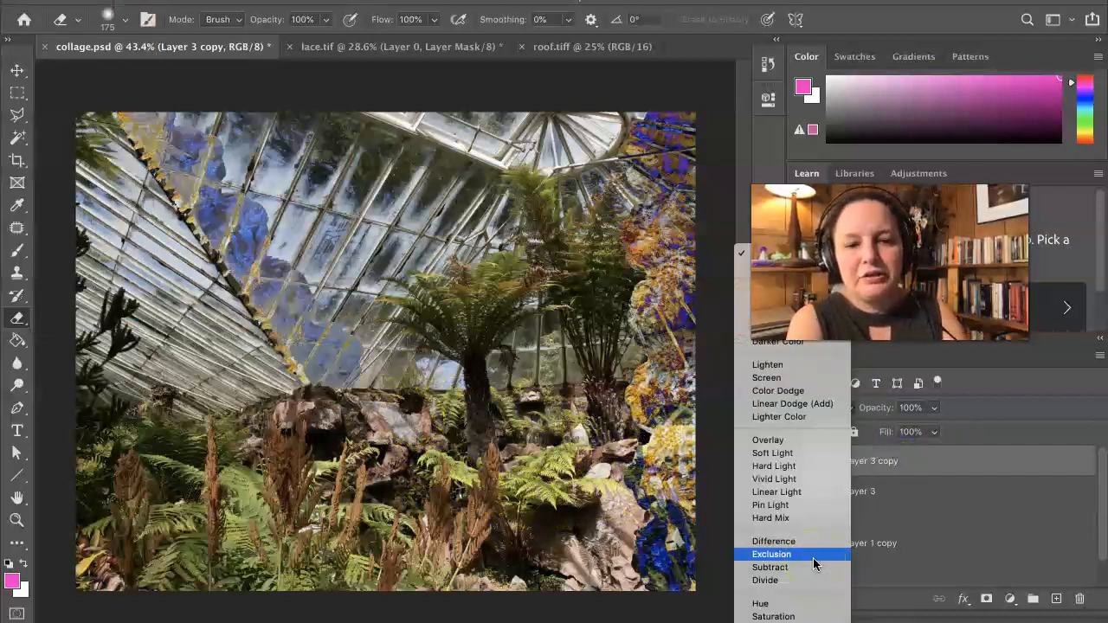
click(803, 537)
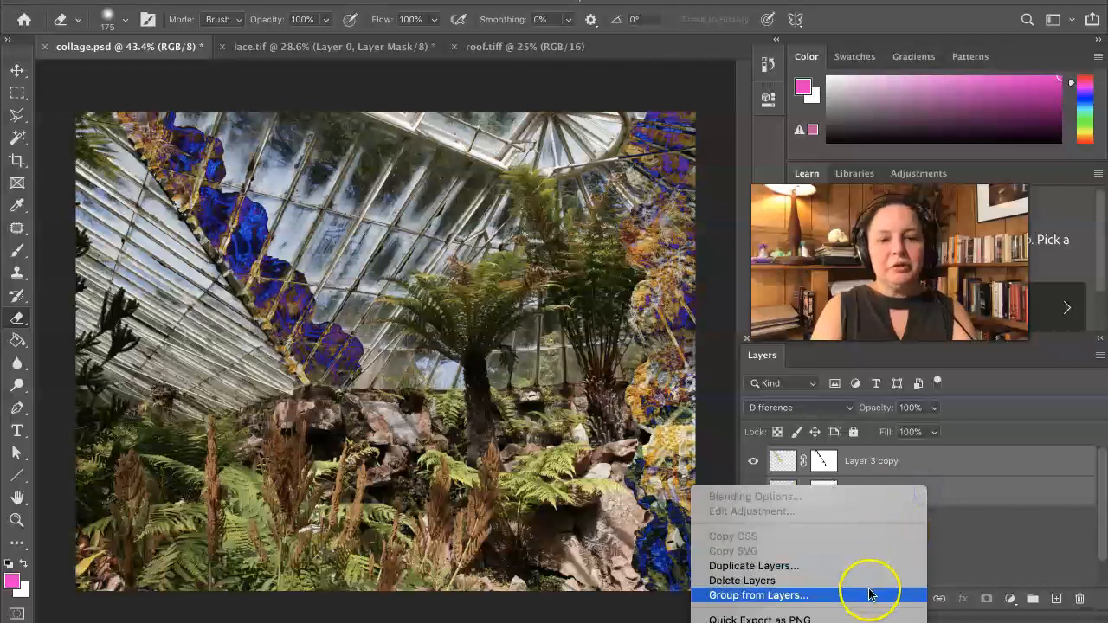
- Group Layer 3 and Layer 3 copy as Group 1 and set the group's blend mode to Overlay
click(869, 593)
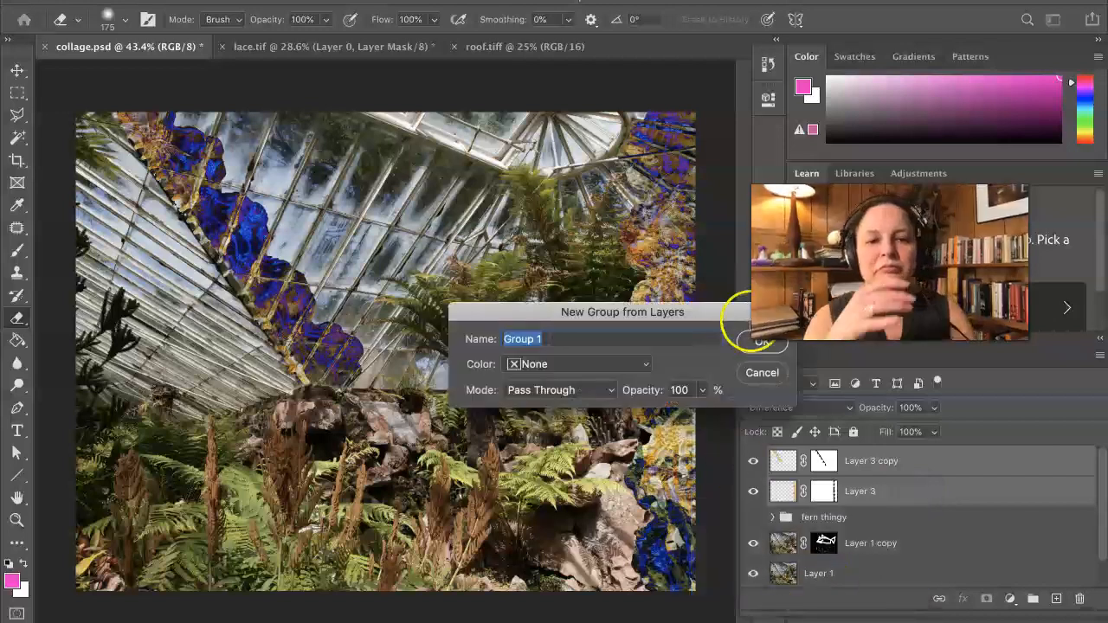
click(759, 345)
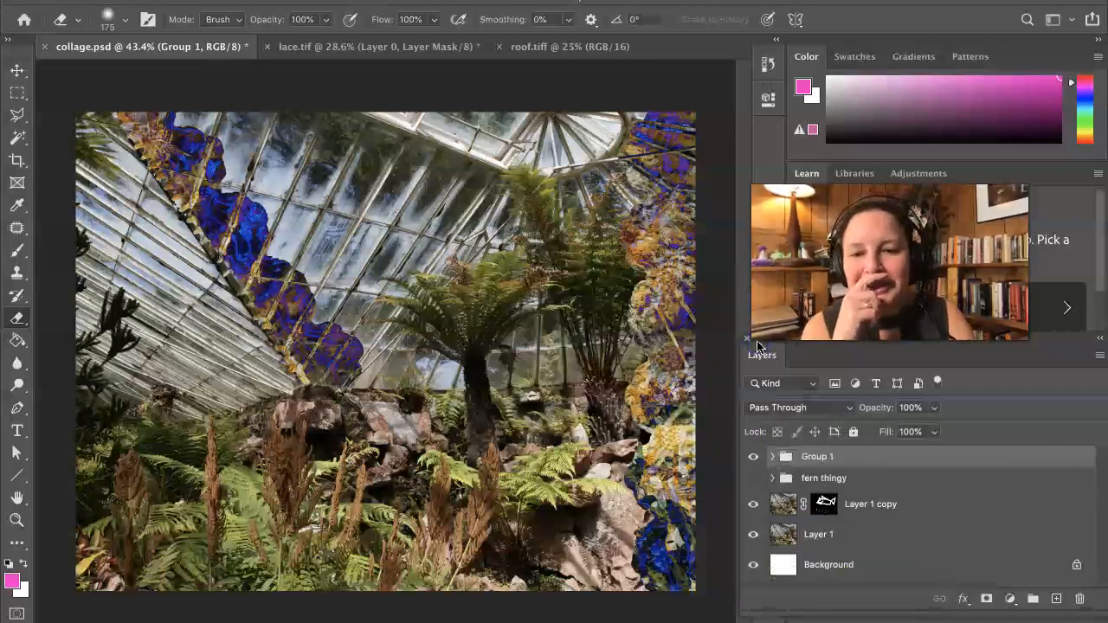
click(801, 407)
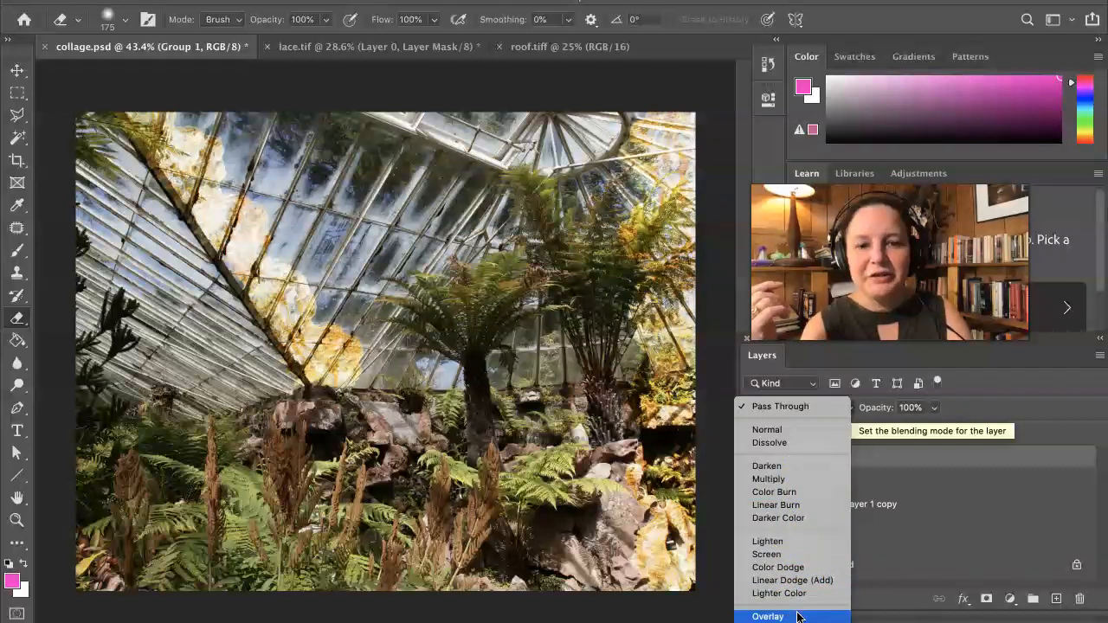
click(797, 617)
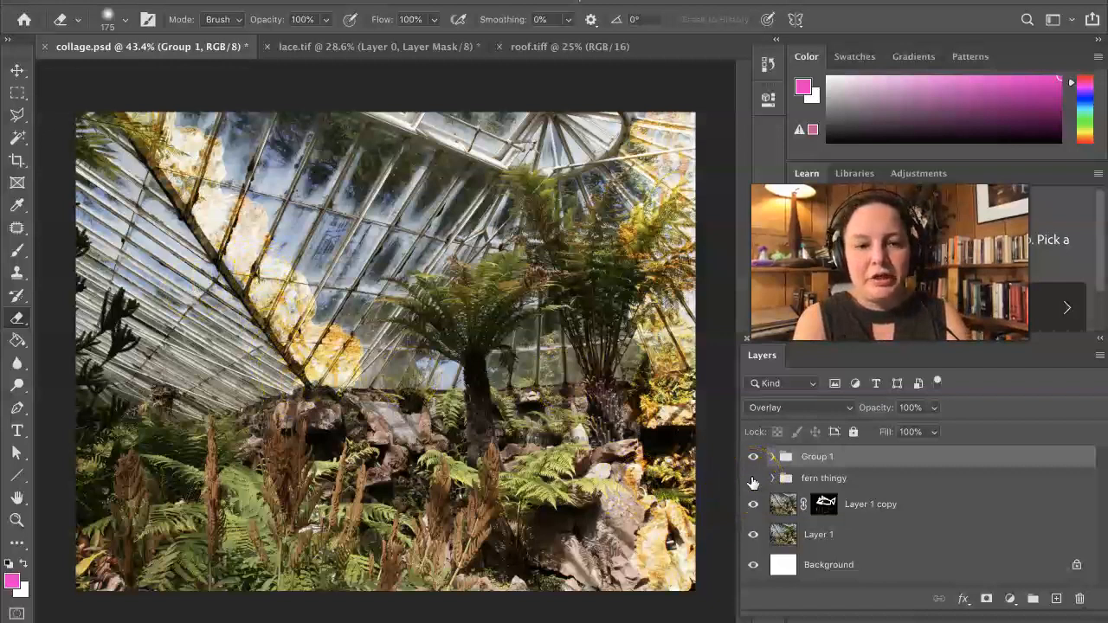
- Examine what Layer 1 copy contains by hiding both groups and turning Layer 1 off and on
click(753, 479)
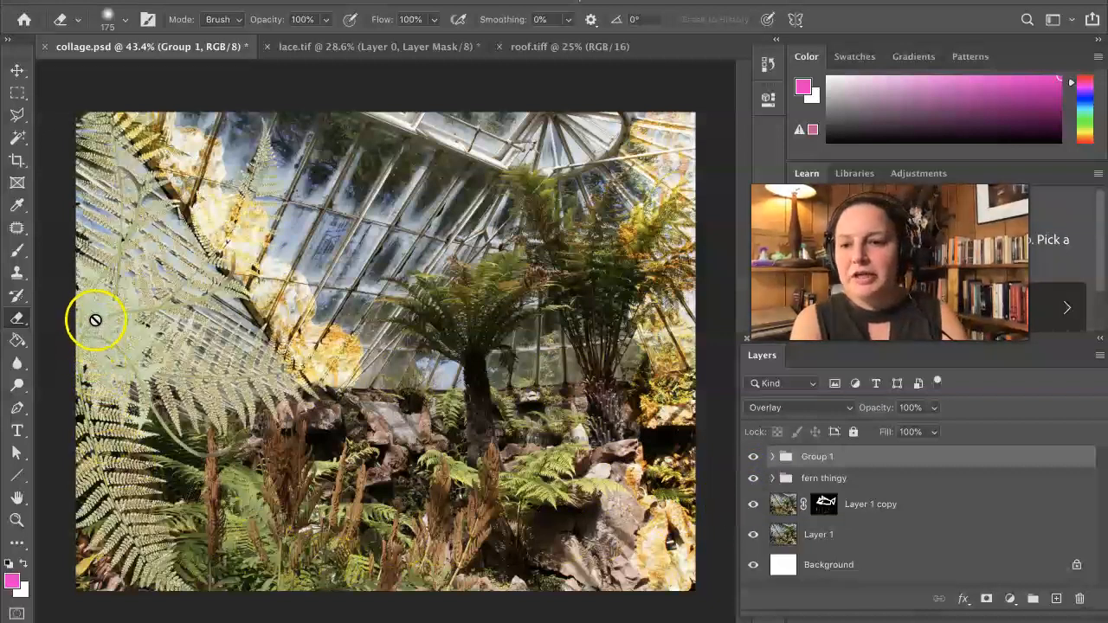
click(870, 504)
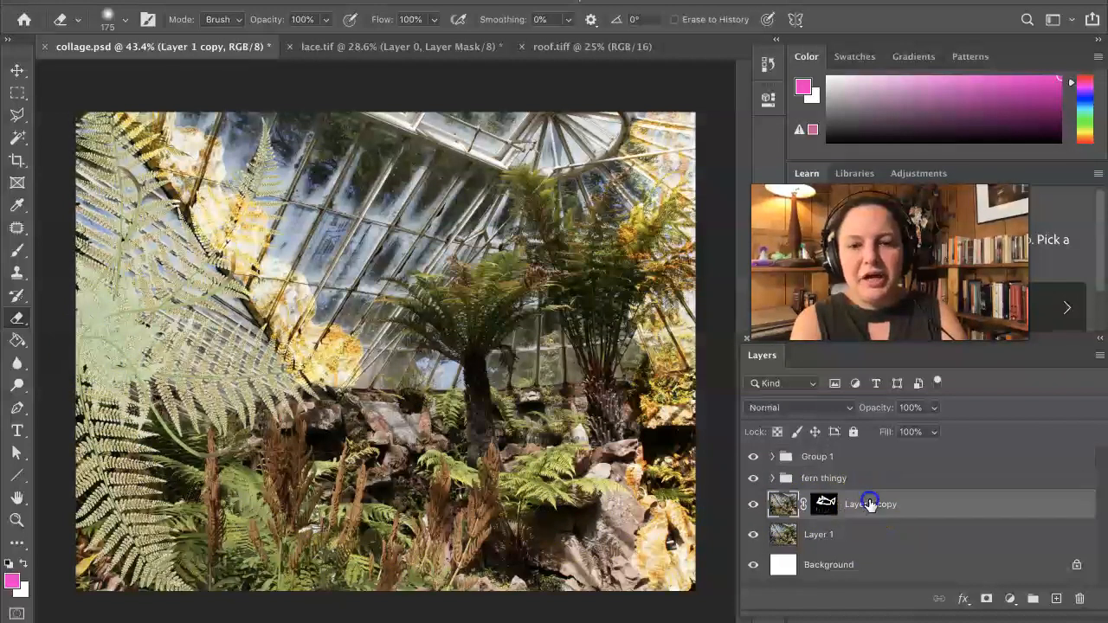
click(776, 512)
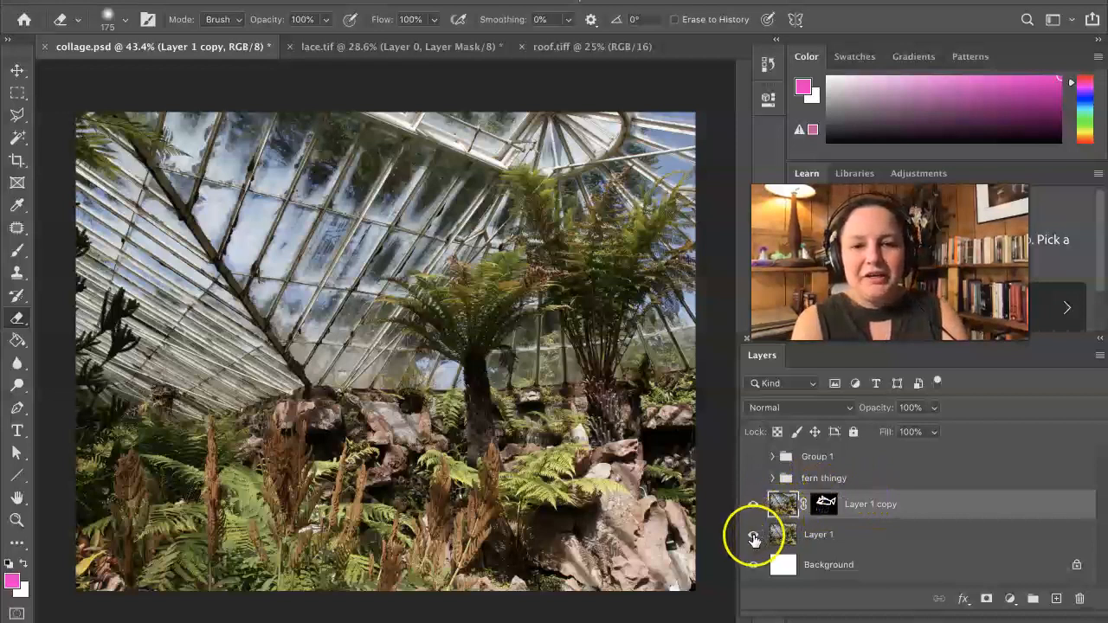
click(755, 537)
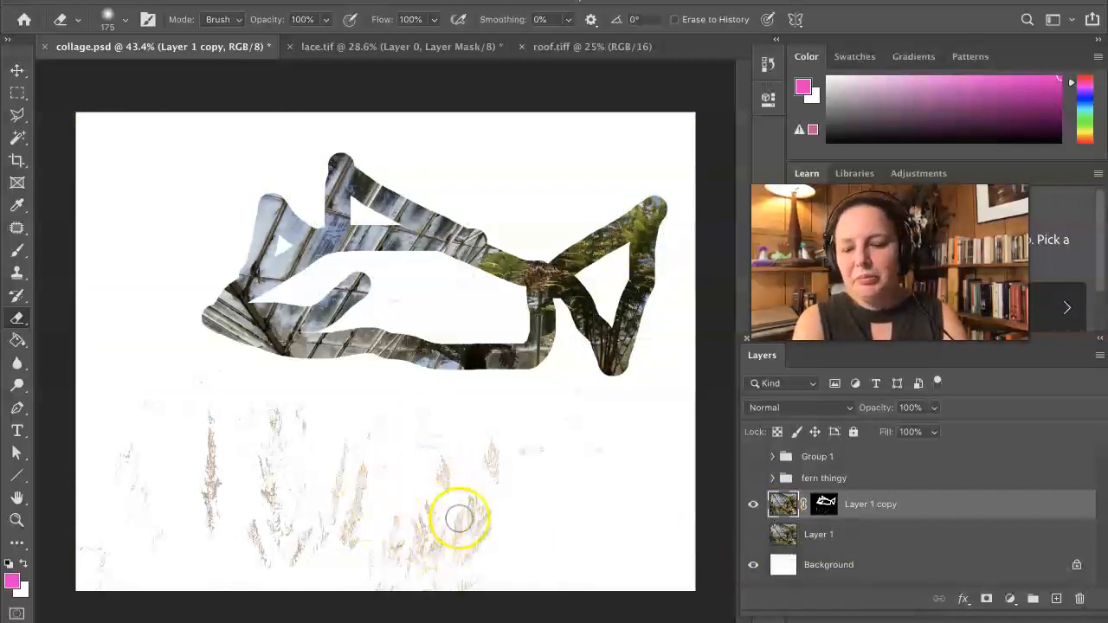
click(754, 534)
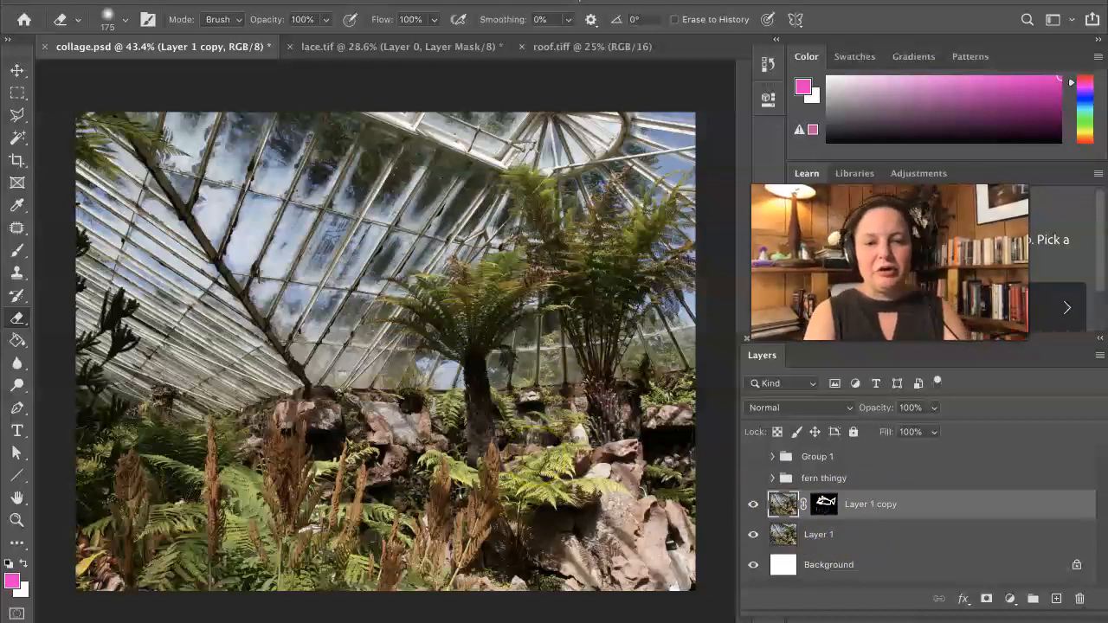
- Set the blend mode of Layer 1 copy to Hard Mix
key(v)
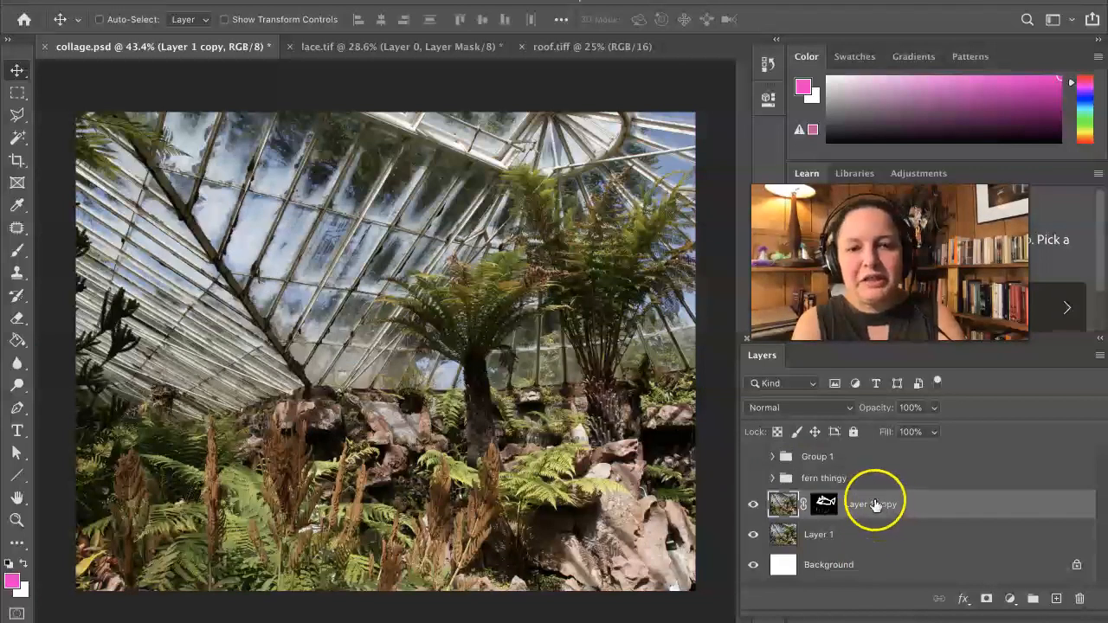
click(850, 412)
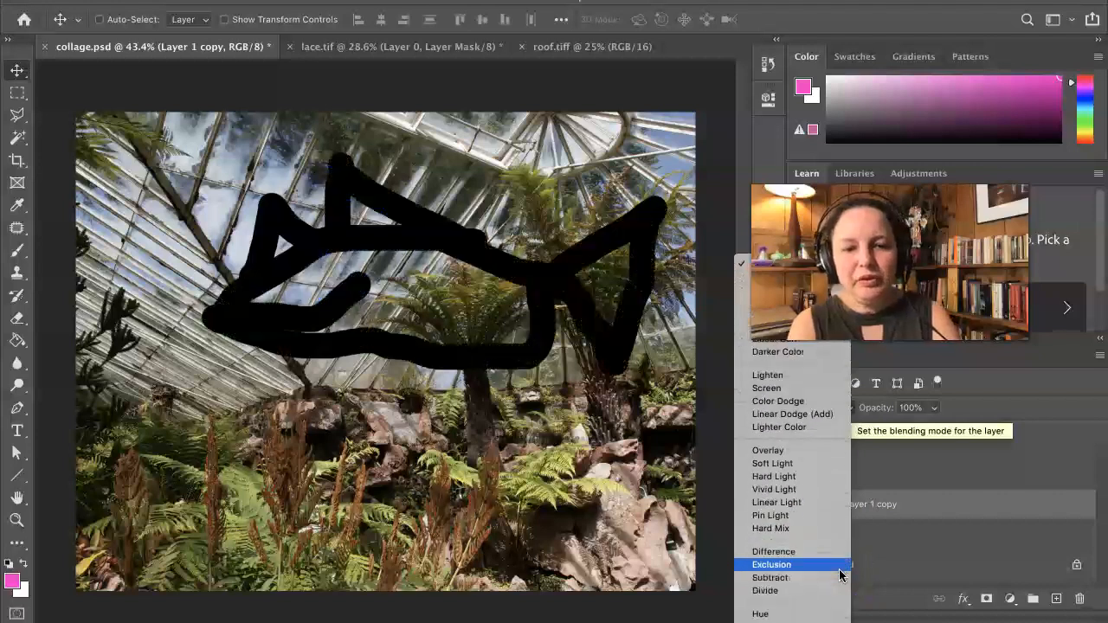
click(814, 518)
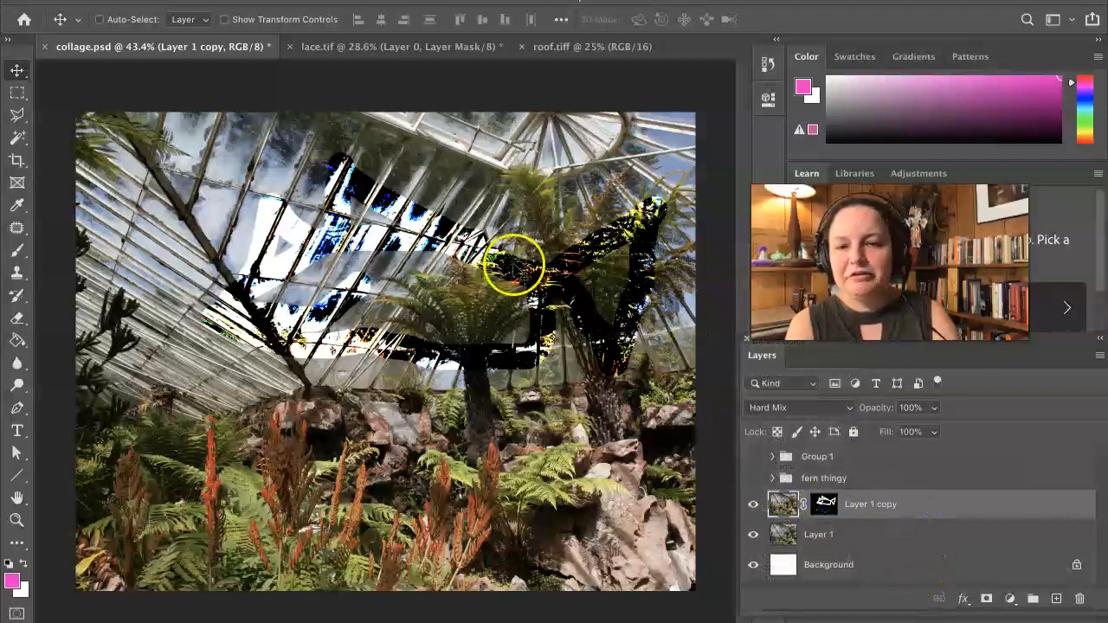
- Paint out the fish shape on Layer 1 copy's mask with a 268 px black brush, keeping the seed heads
click(823, 511)
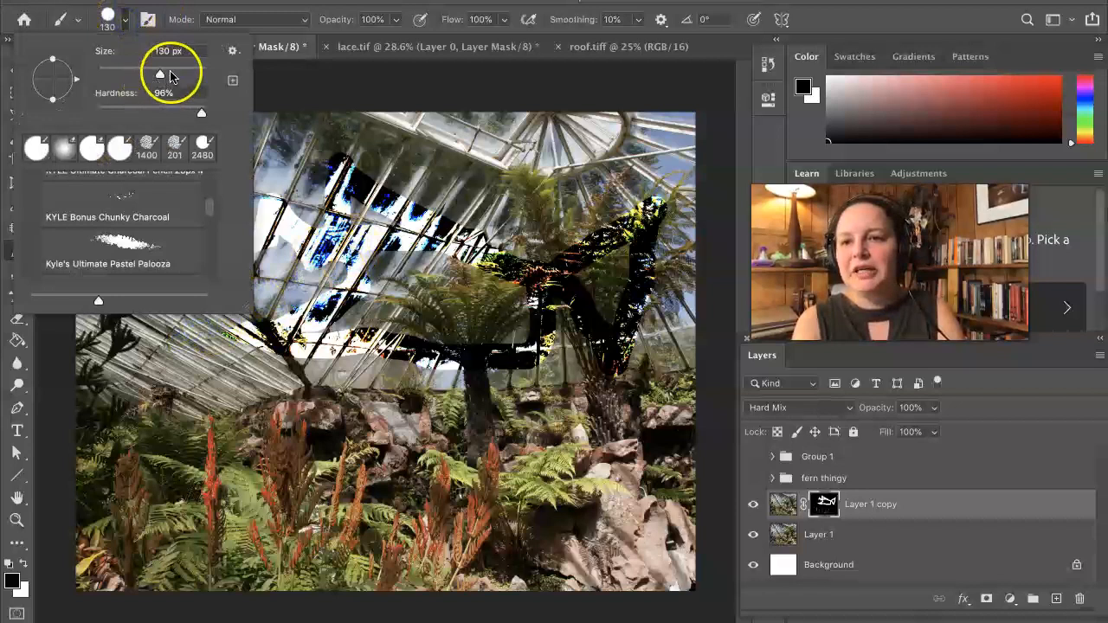
drag(160, 75, 180, 79)
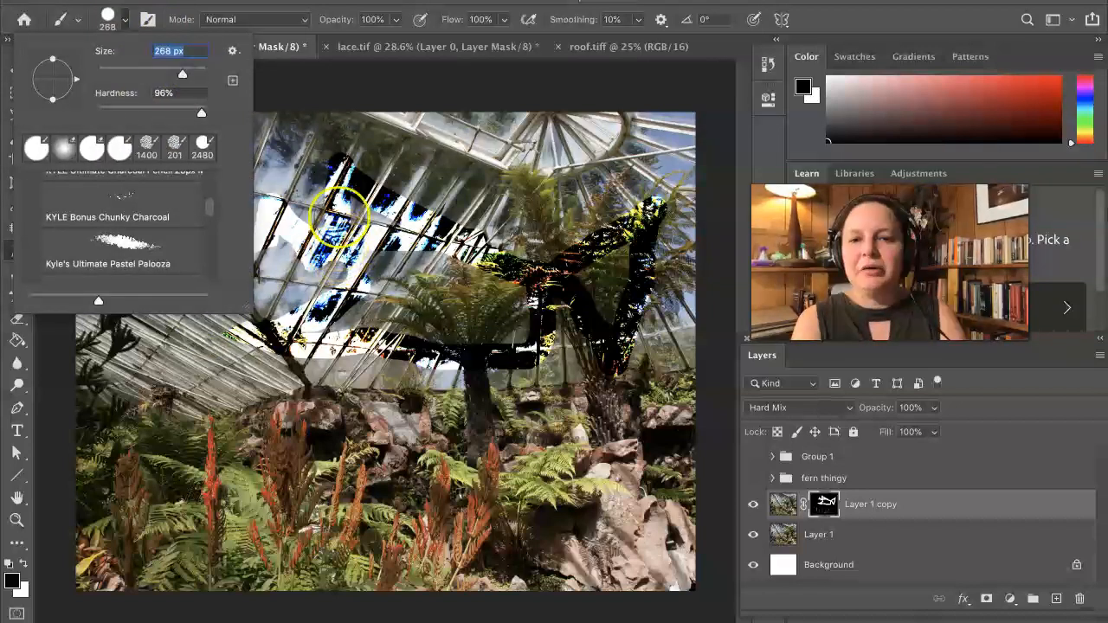
click(359, 168)
mouse_move(298, 200)
mouse_down()
mouse_move(391, 189)
mouse_move(390, 215)
mouse_move(297, 226)
mouse_move(241, 218)
mouse_move(269, 257)
mouse_move(429, 249)
mouse_move(450, 242)
mouse_move(428, 230)
mouse_move(452, 220)
mouse_move(469, 274)
mouse_move(523, 274)
mouse_move(611, 370)
mouse_move(576, 377)
mouse_move(348, 346)
mouse_move(274, 360)
mouse_move(220, 355)
mouse_move(283, 327)
mouse_move(365, 330)
mouse_move(391, 302)
mouse_move(332, 301)
mouse_move(201, 362)
mouse_up()
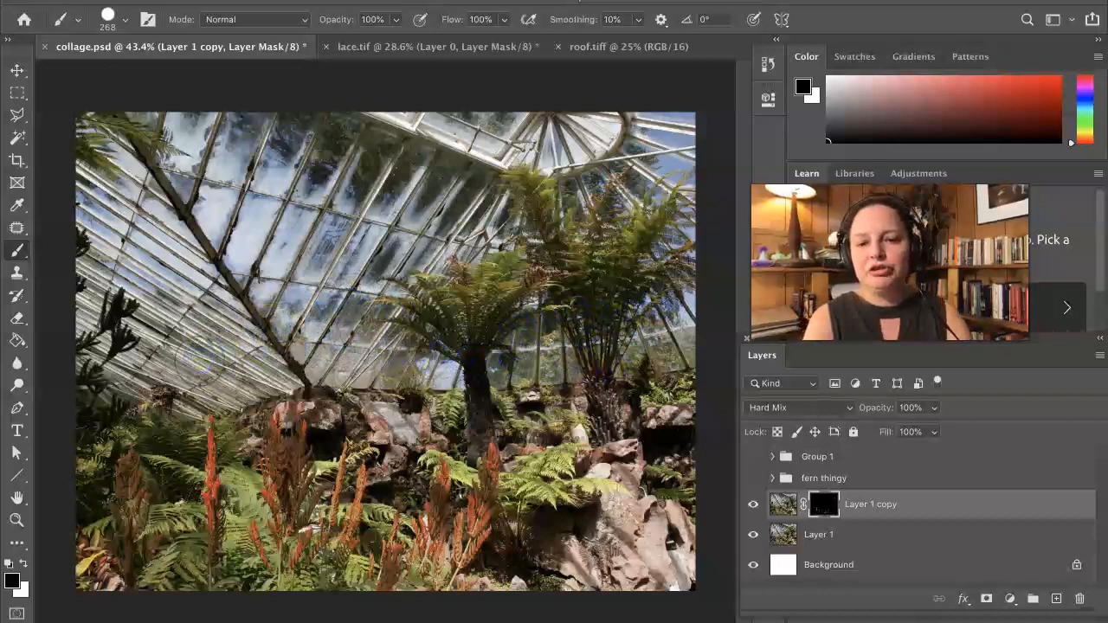
- Compare the image with Layer 1 copy off and on, and show the fern thingy group and Group 1 again
click(753, 506)
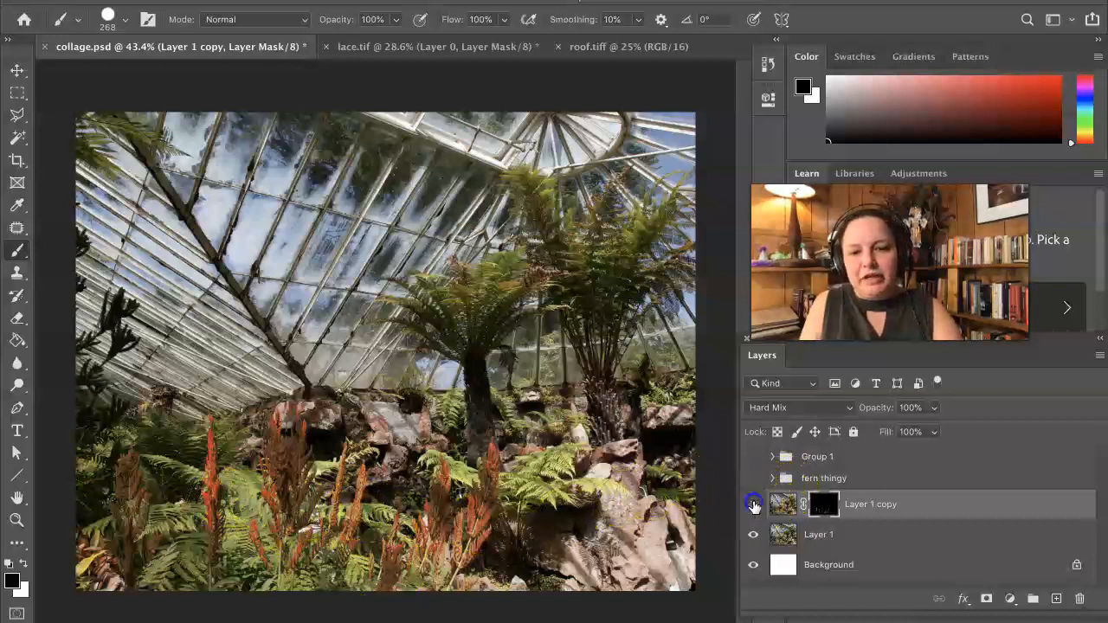
click(754, 506)
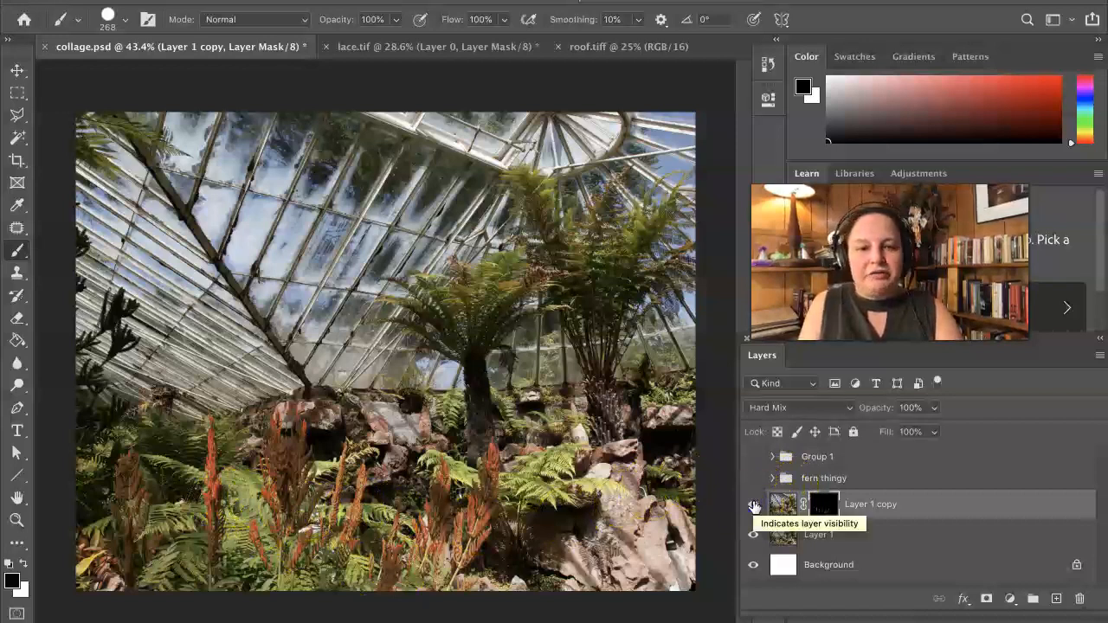
click(753, 478)
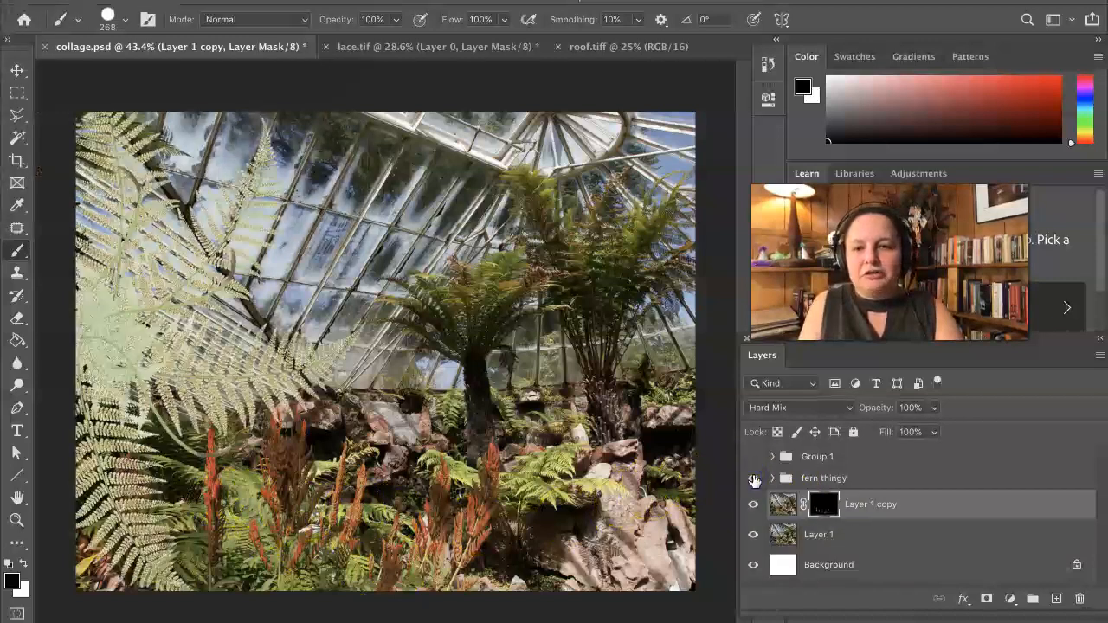
click(752, 457)
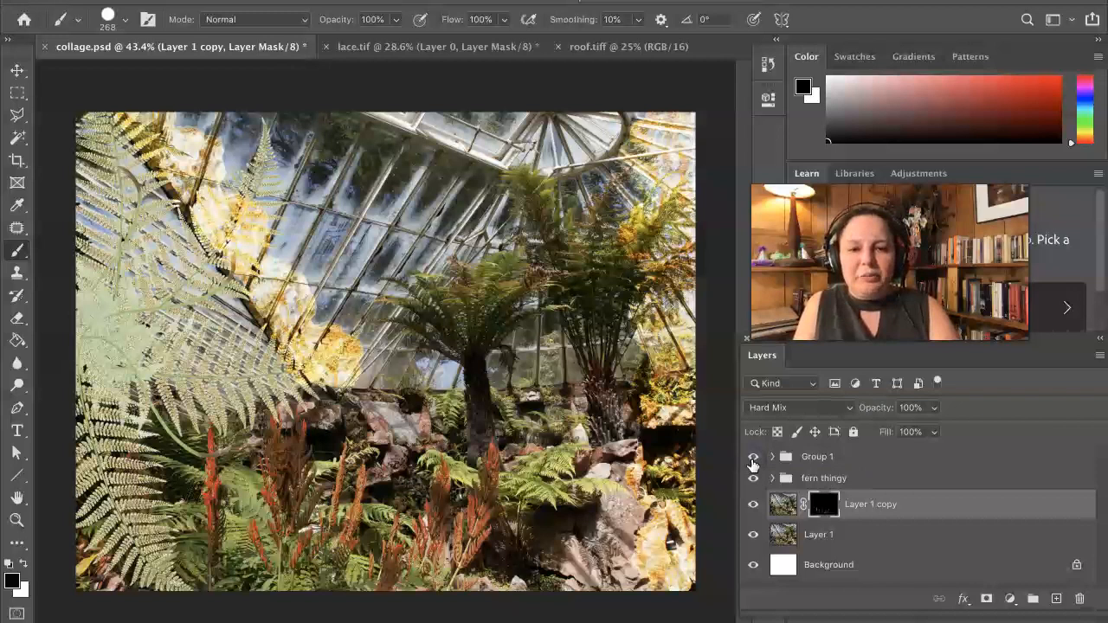
- Select the roof's central wedge of glass panes between the diagonal beams on Layer 1 with the Polygonal Lasso
click(868, 537)
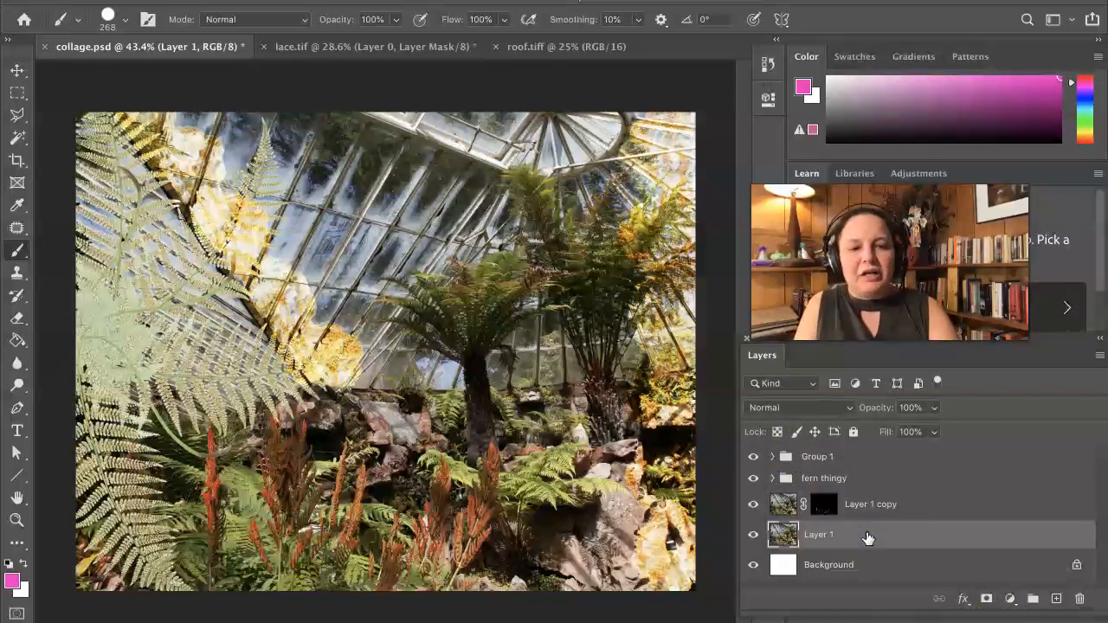
key(l)
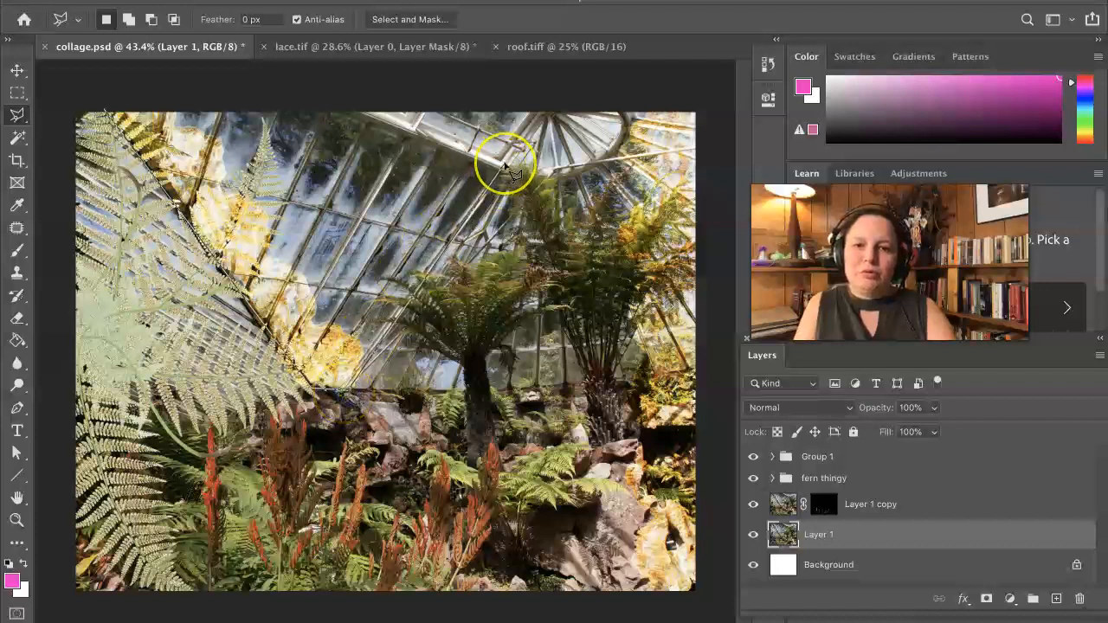
click(505, 164)
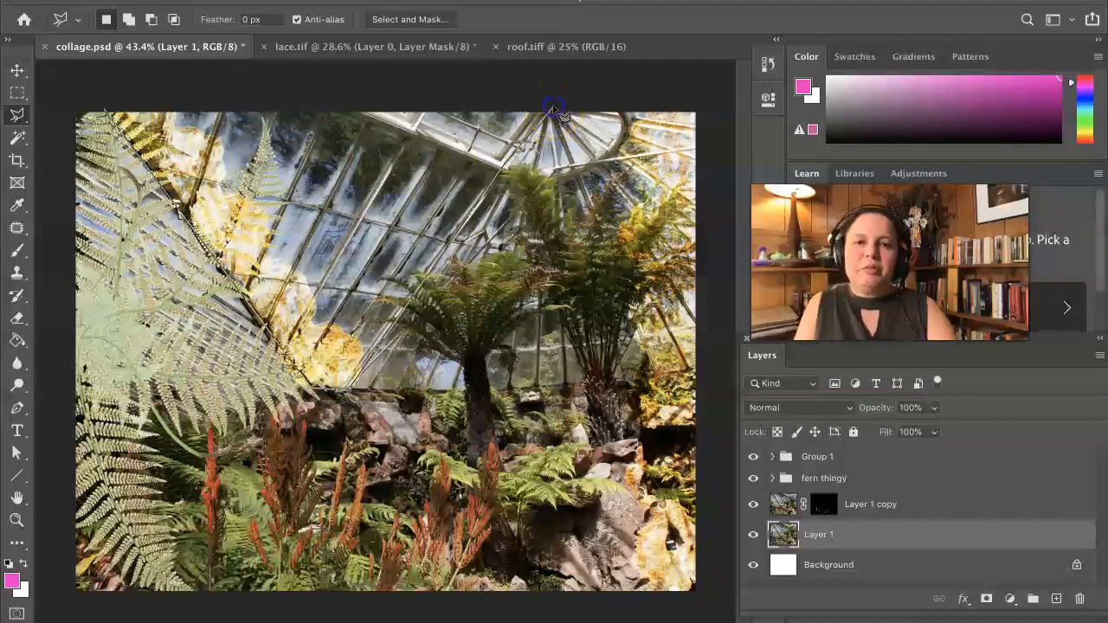
click(394, 71)
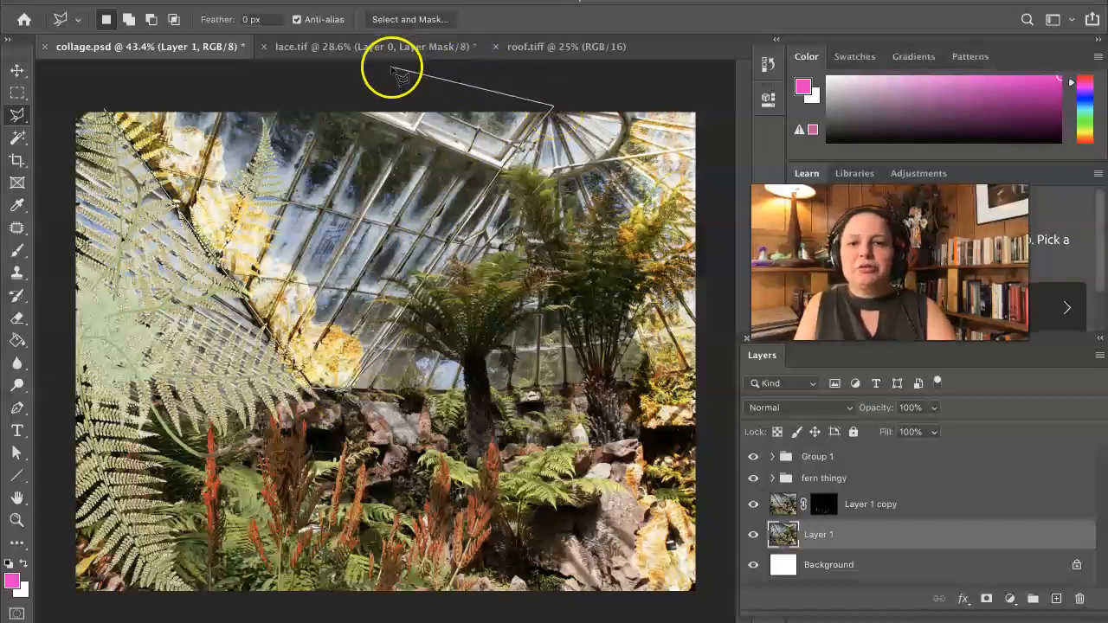
click(103, 107)
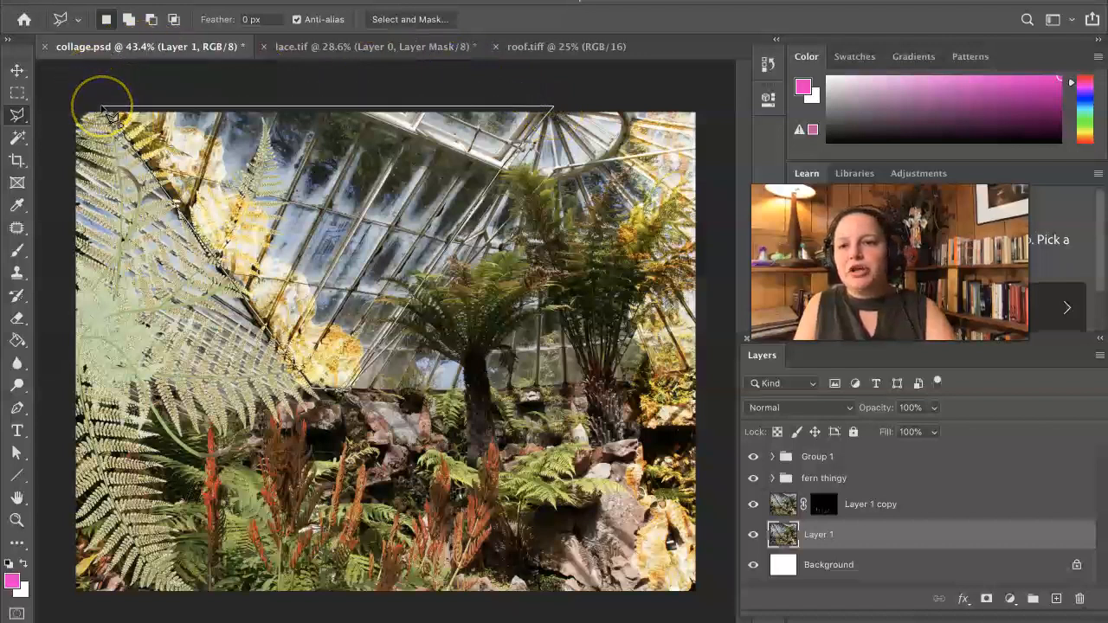
click(105, 110)
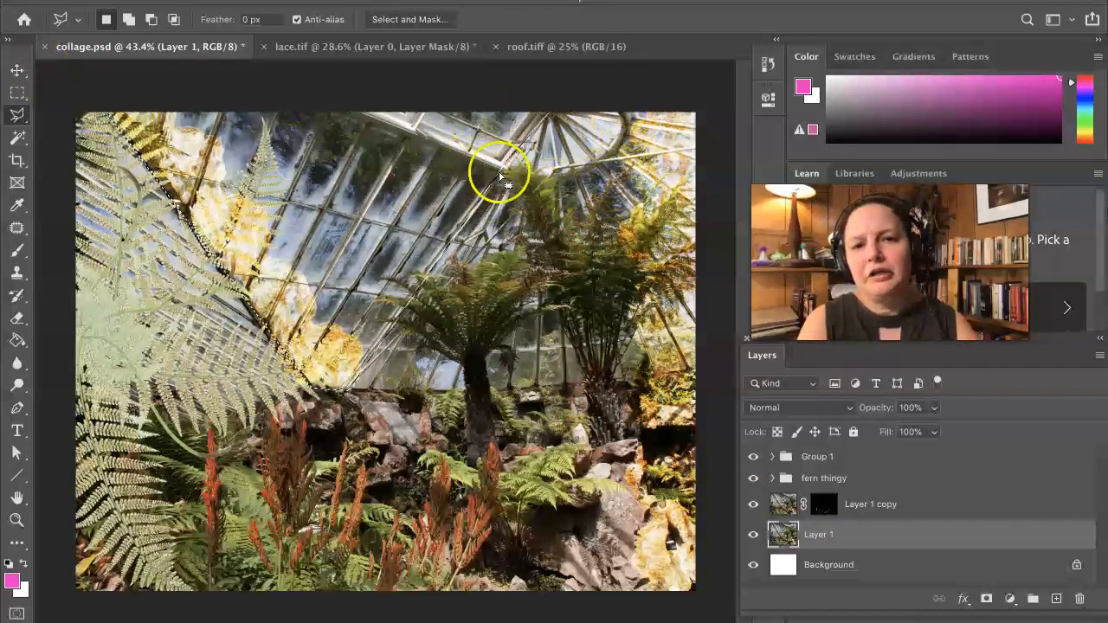
- Test the selection with a pink 460 px brush stroke at the wedge's upper corner and undo it
key(b)
click(530, 134)
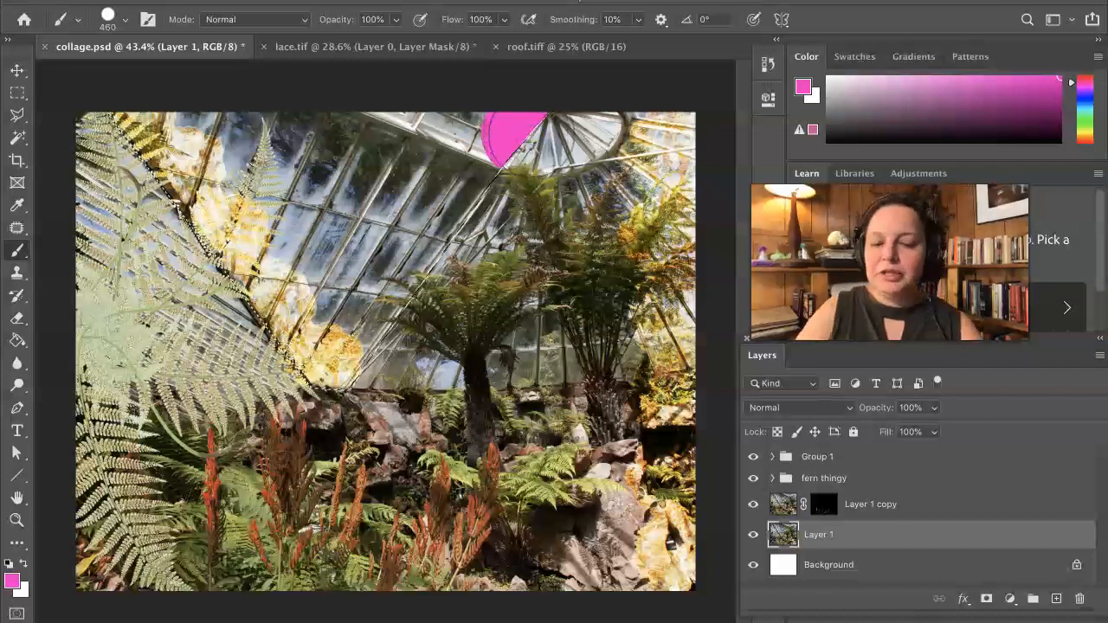
key(ctrl+z)
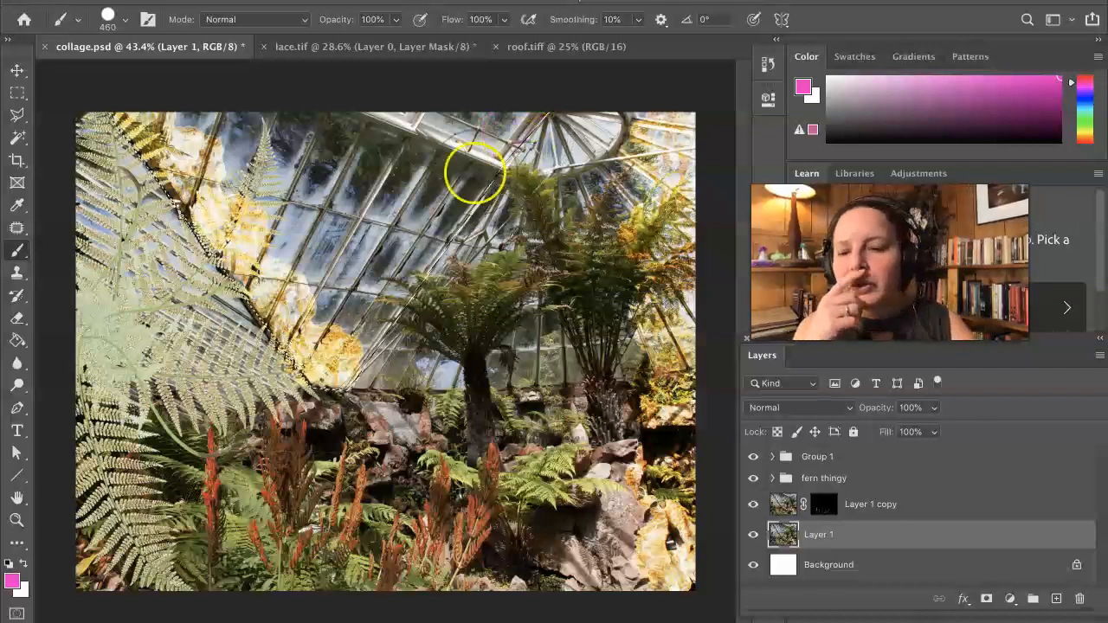
- Extend the wedge selection over the round skylight at the roof's peak in Quick Mask, erasing with a hard 476 px Eraser
click(16, 614)
click(16, 318)
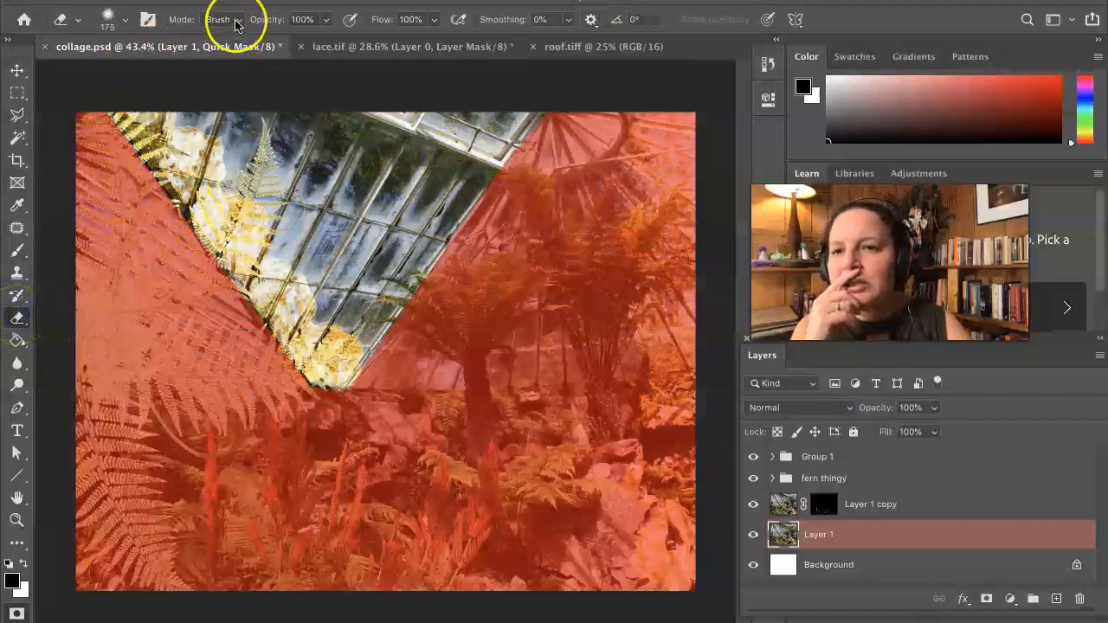
click(124, 21)
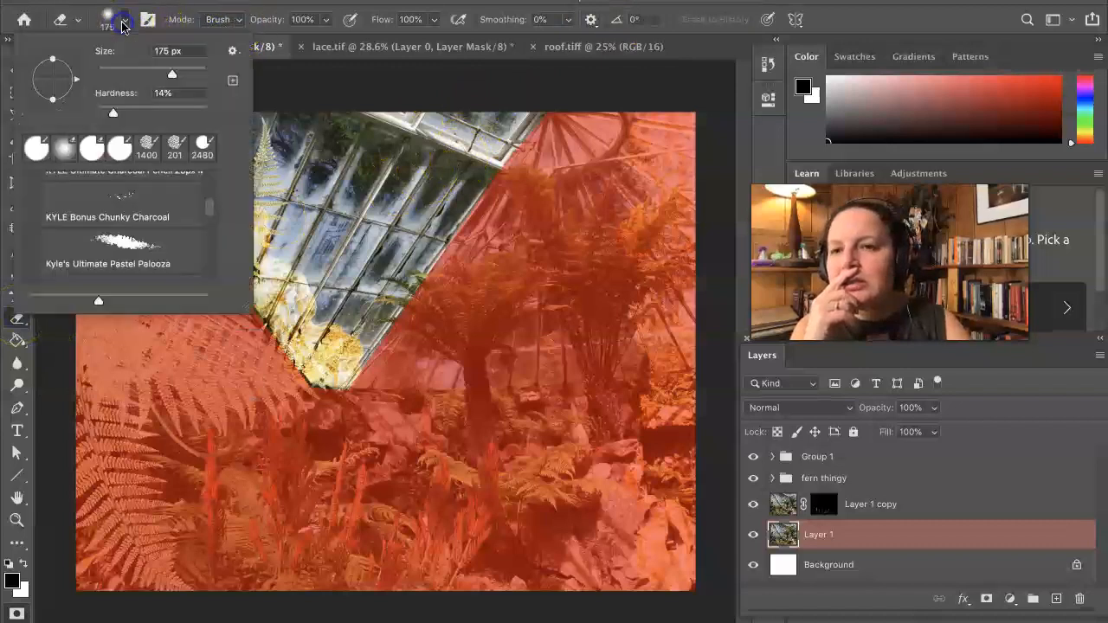
drag(178, 79, 188, 78)
key(Return)
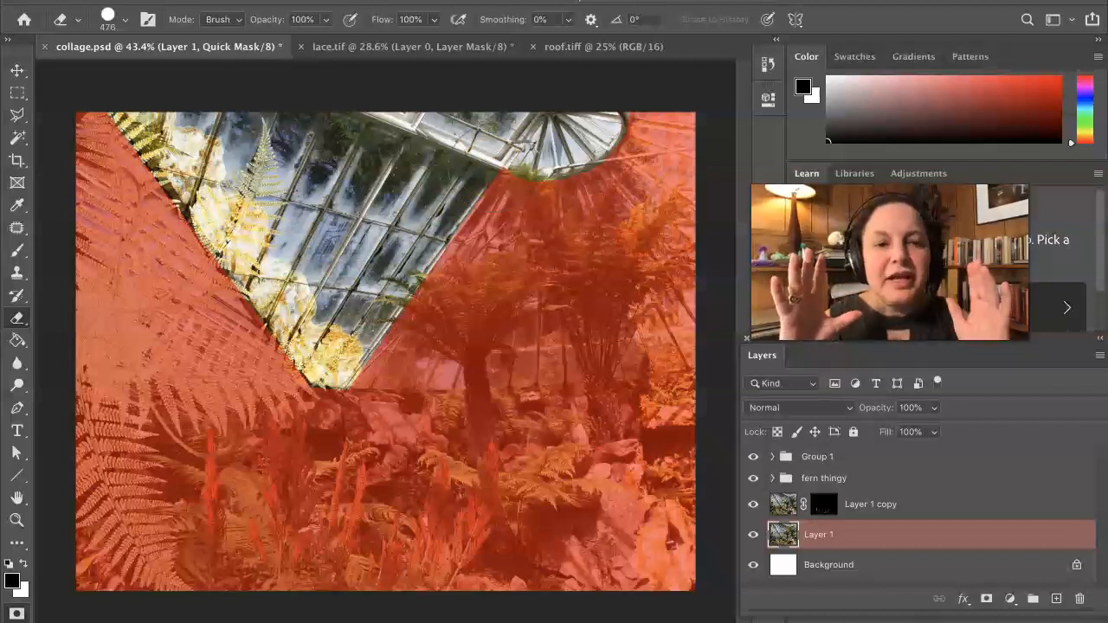
- Fill the selection with pink on a new layer above Layer 1 and set that layer's blend mode to Hue
key(v)
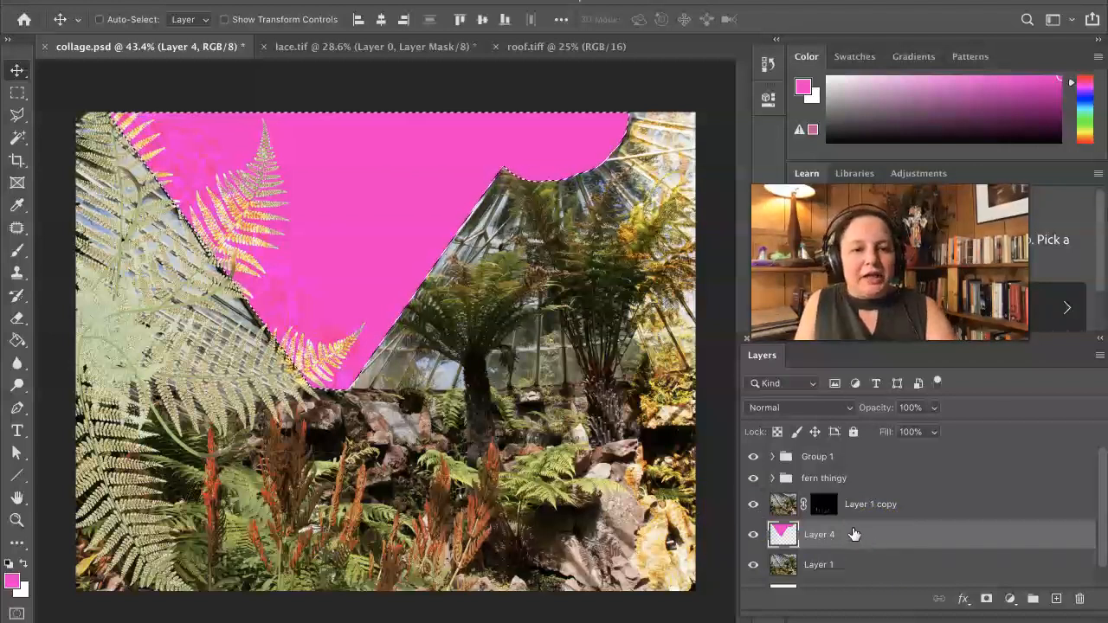
click(845, 410)
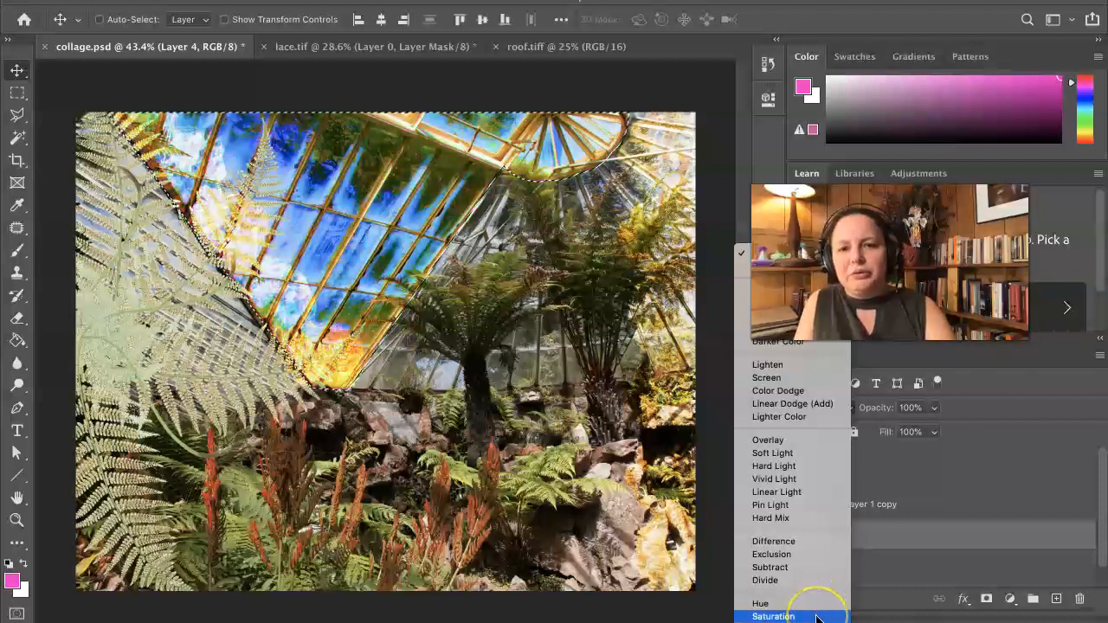
click(819, 604)
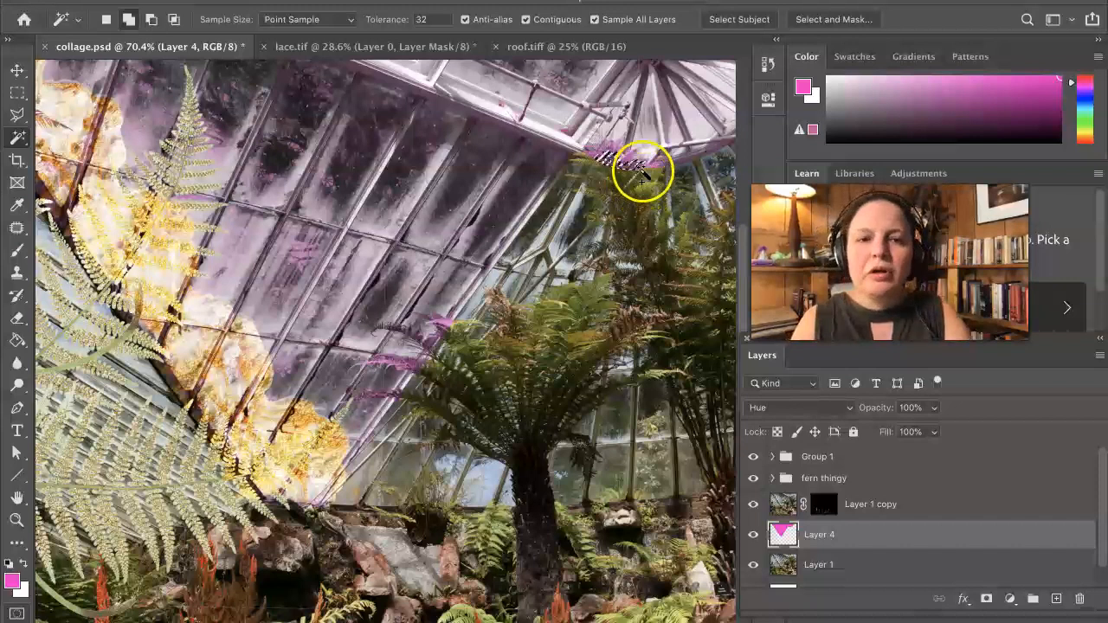
- Try to select the fern fronds overlapping the tinted roof with a non-contiguous Magic Wand at tolerance 15, and undo the selections
alt+click(631, 160)
alt+click(656, 171)
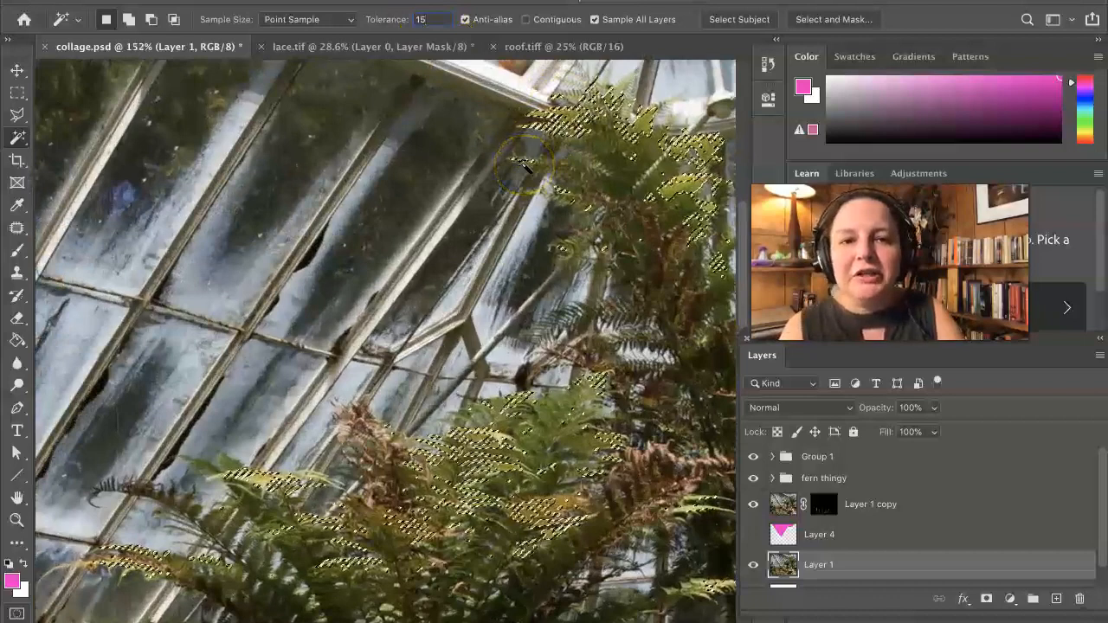
scroll(523, 166, up, 3)
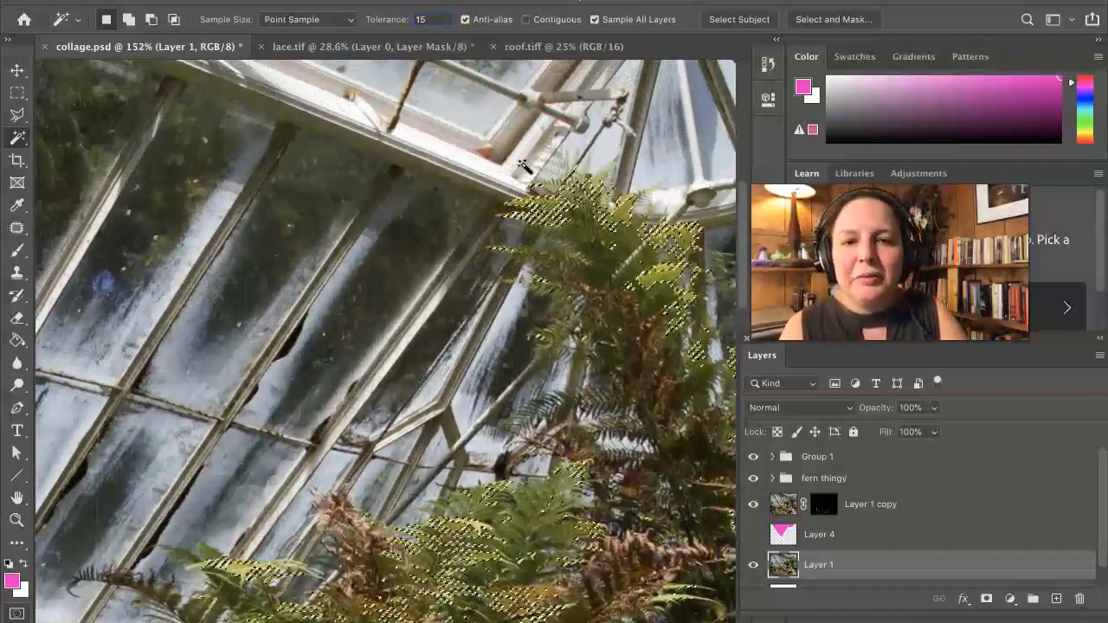
scroll(523, 166, up, 1)
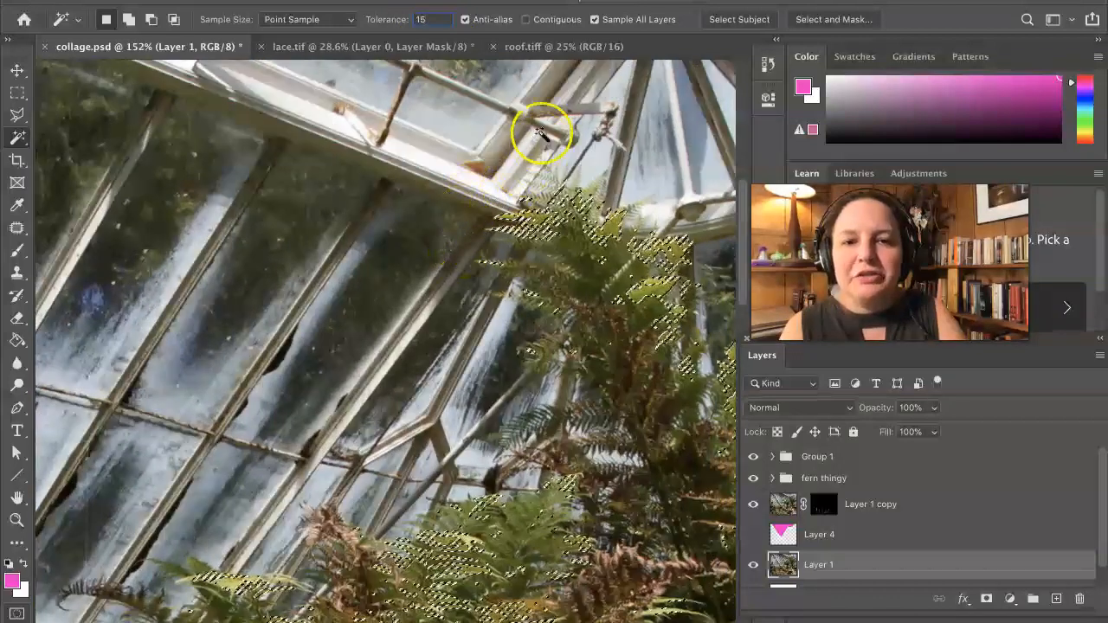
click(753, 534)
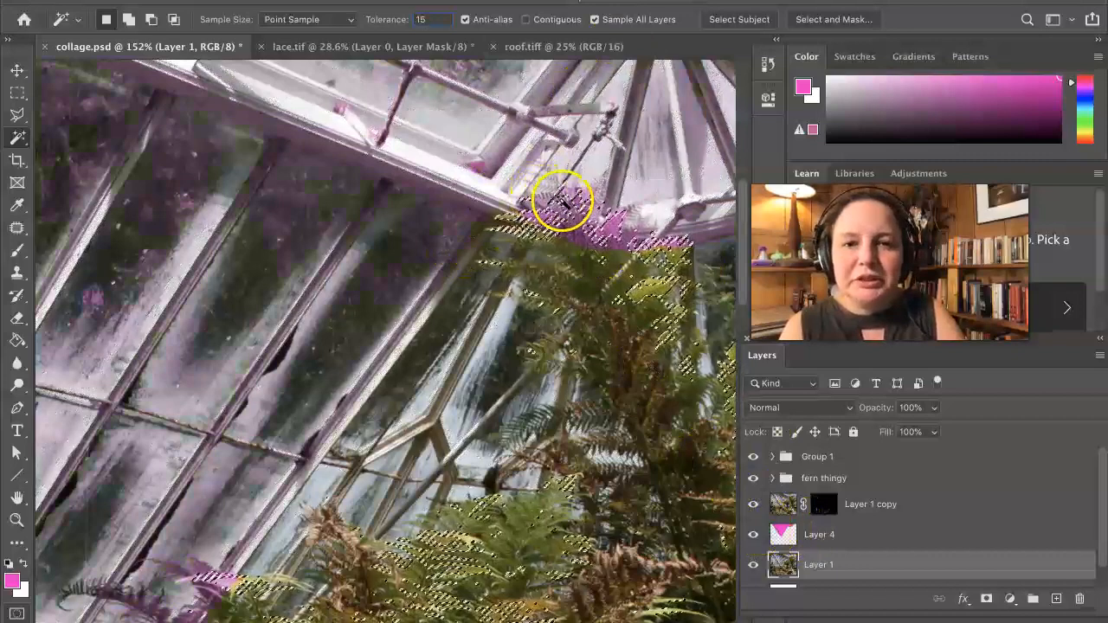
click(600, 187)
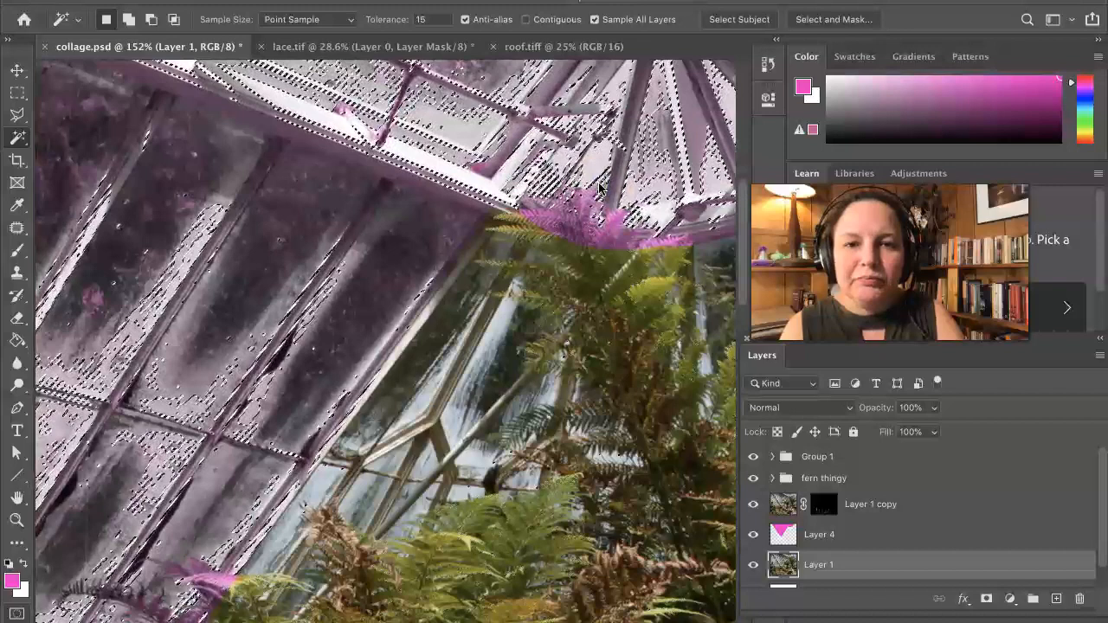
key(ctrl+z)
key(ctrl+z)
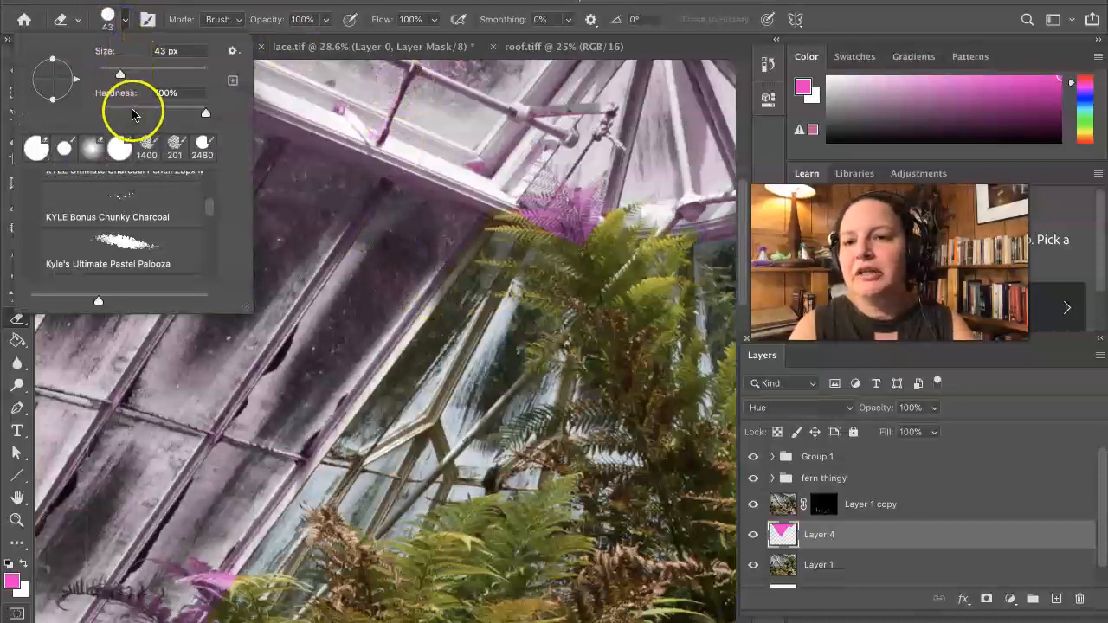
- Erase the pink tint on Layer 4 over the top of the tall tree fern with a 43 px Eraser at 38% hardness
click(126, 113)
drag(126, 114, 139, 115)
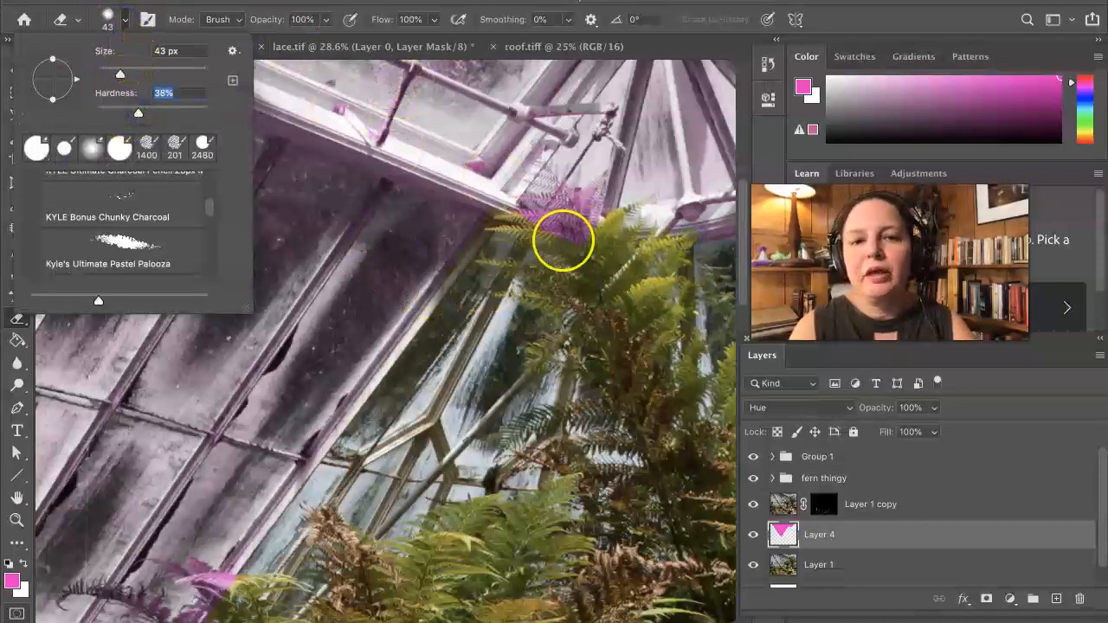
click(559, 209)
mouse_move(536, 158)
mouse_down()
mouse_move(551, 242)
mouse_move(548, 225)
mouse_up()
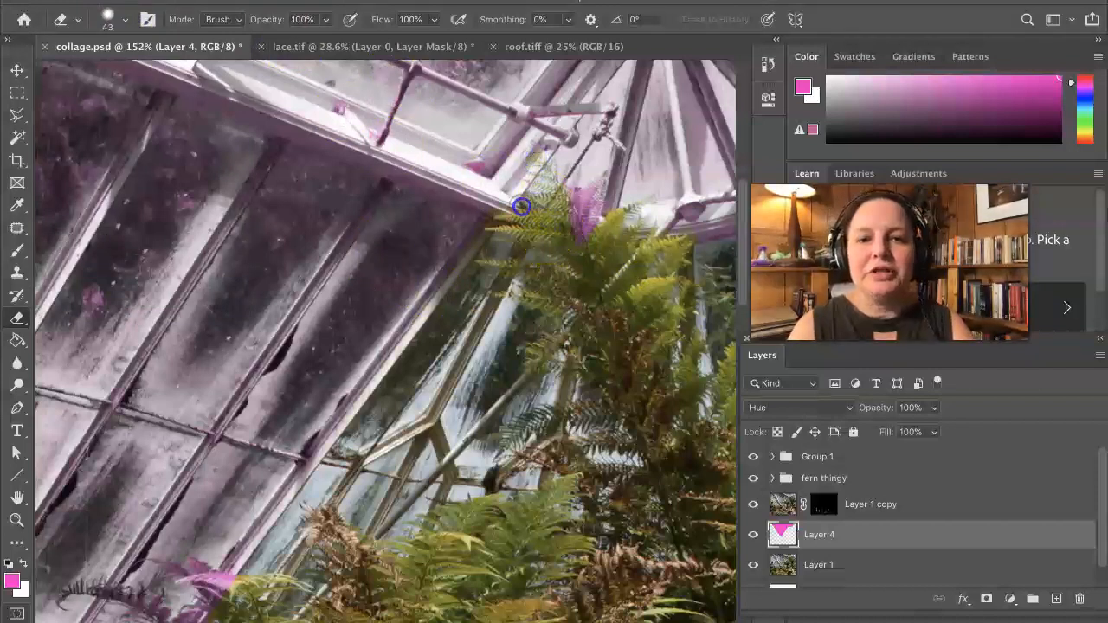
mouse_move(599, 190)
mouse_down()
mouse_move(563, 258)
mouse_move(562, 181)
mouse_up()
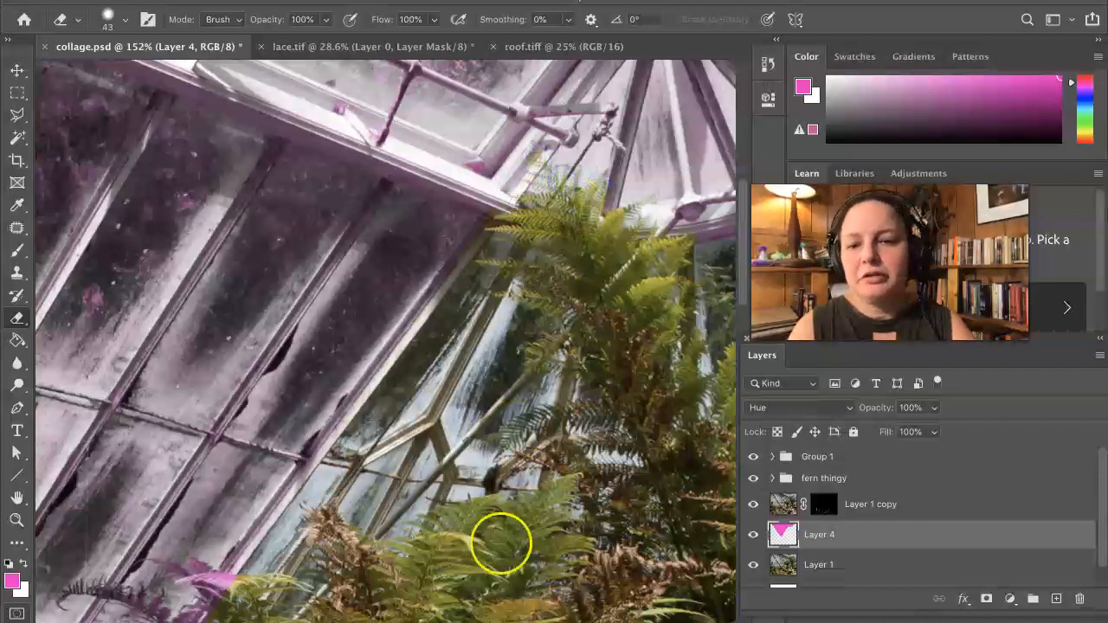
scroll(406, 494, down, 3)
scroll(406, 495, left, 2)
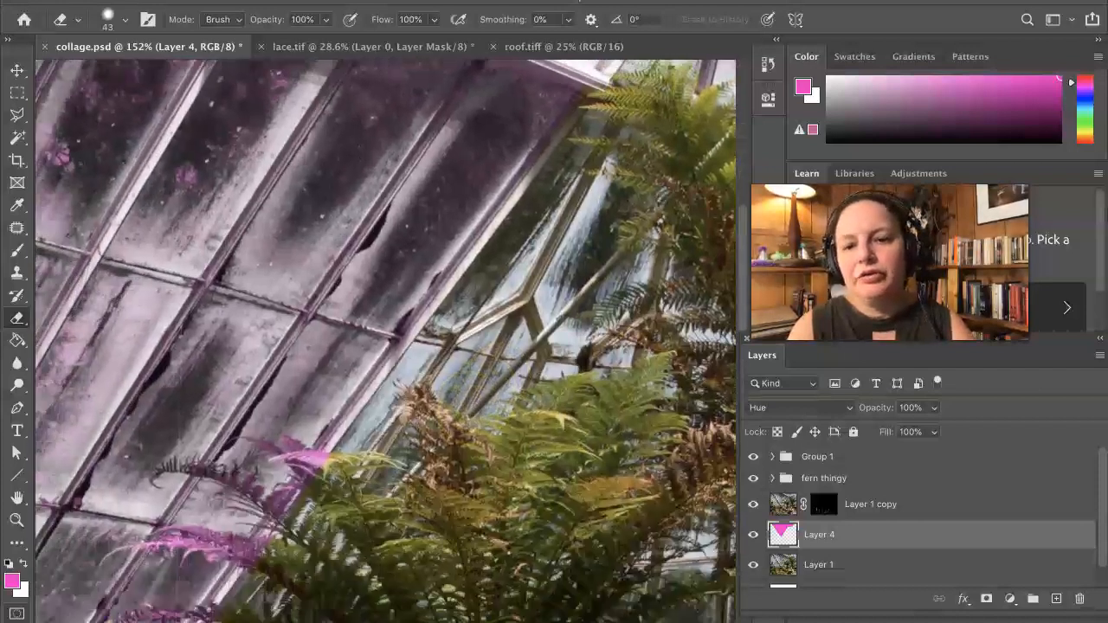
- Preview blend modes on the fern thingy group and set it to Linear Burn
key(ctrl+0)
click(818, 478)
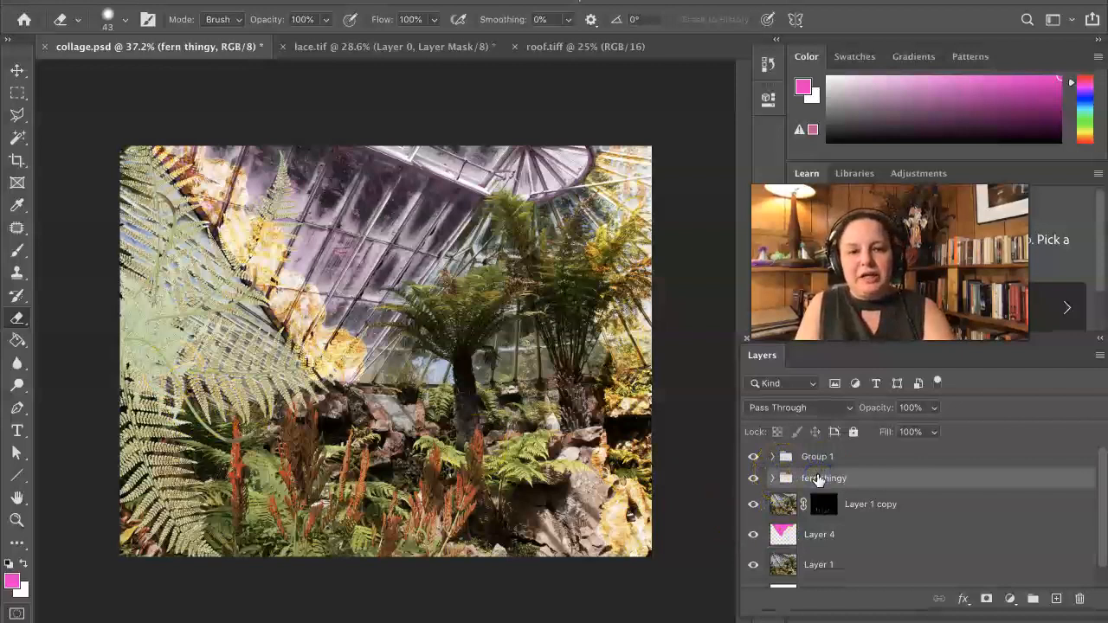
click(849, 408)
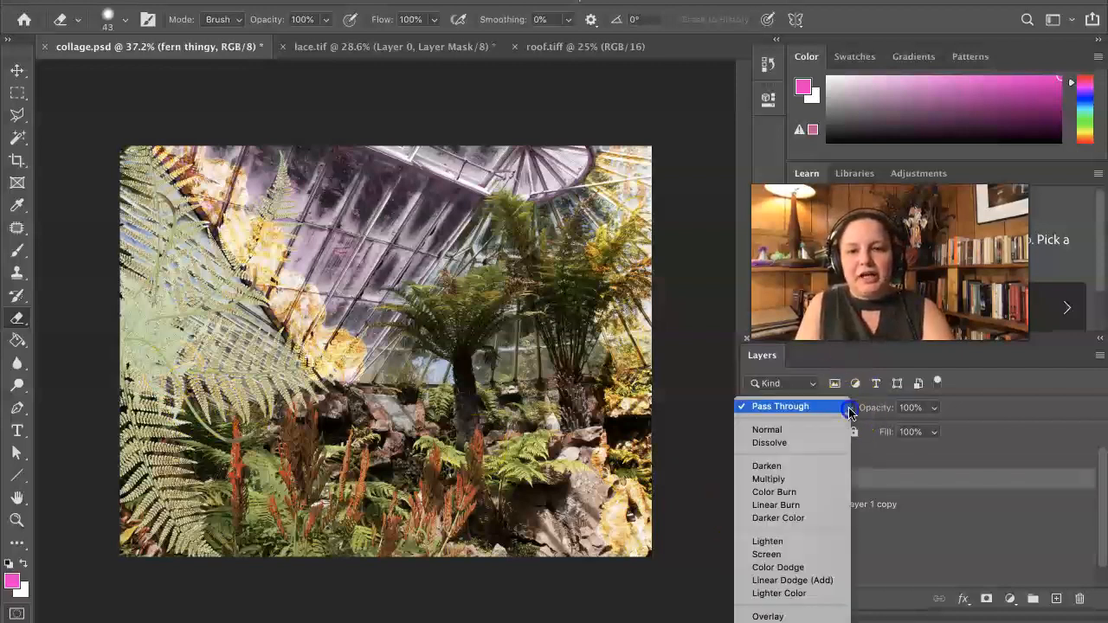
scroll(841, 545, down, 3)
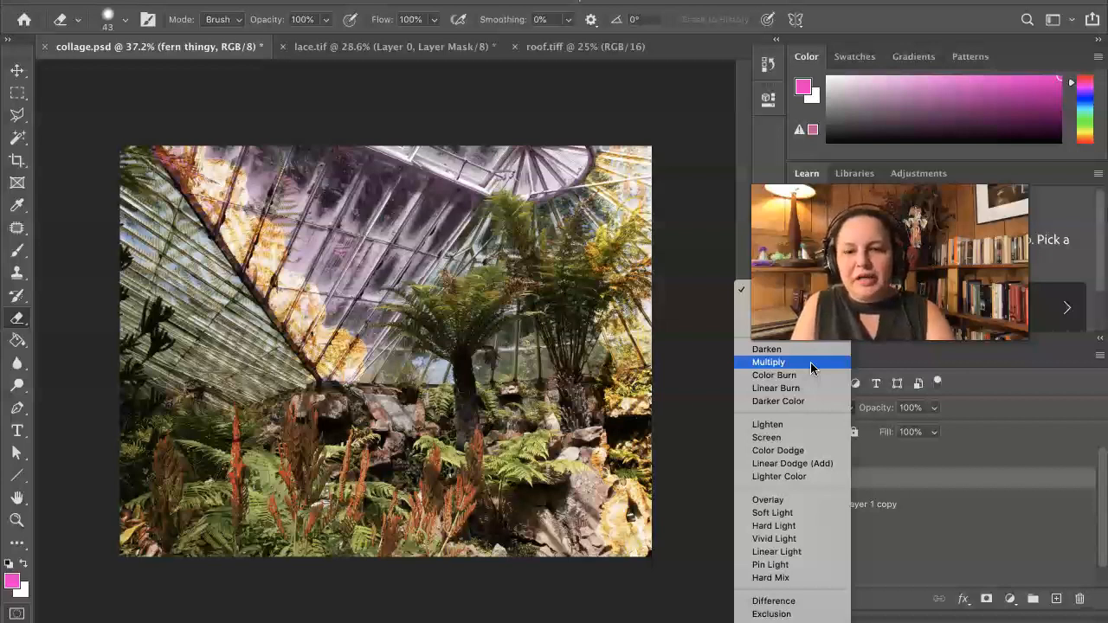
scroll(795, 534, down, 1)
scroll(795, 534, down, 1)
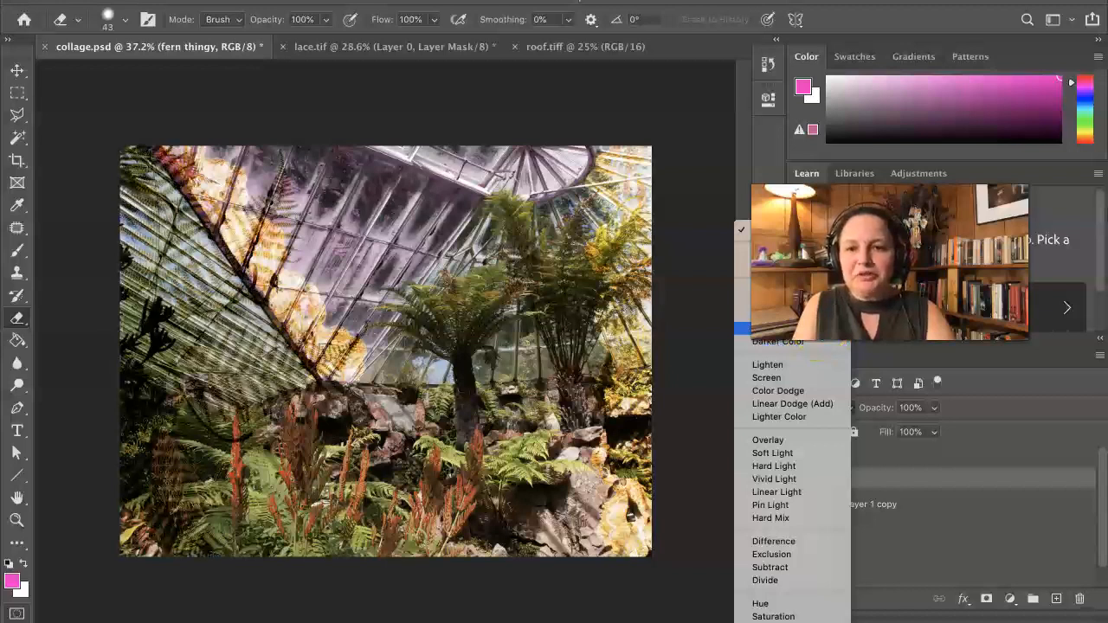
click(779, 327)
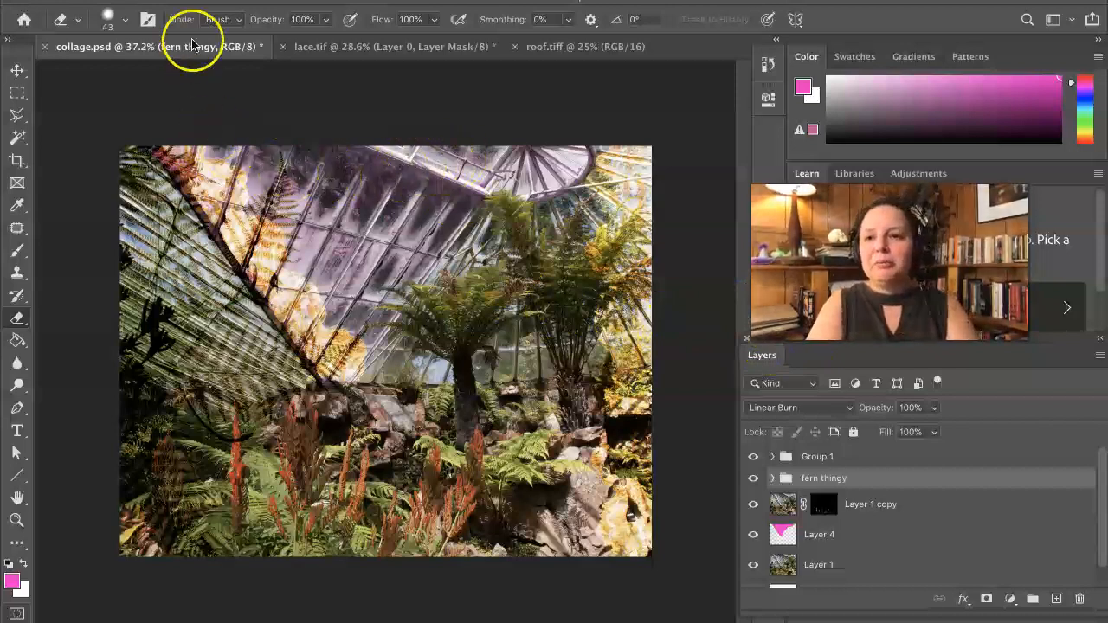
- Save the collage.psd document in Photoshop format
click(137, 2)
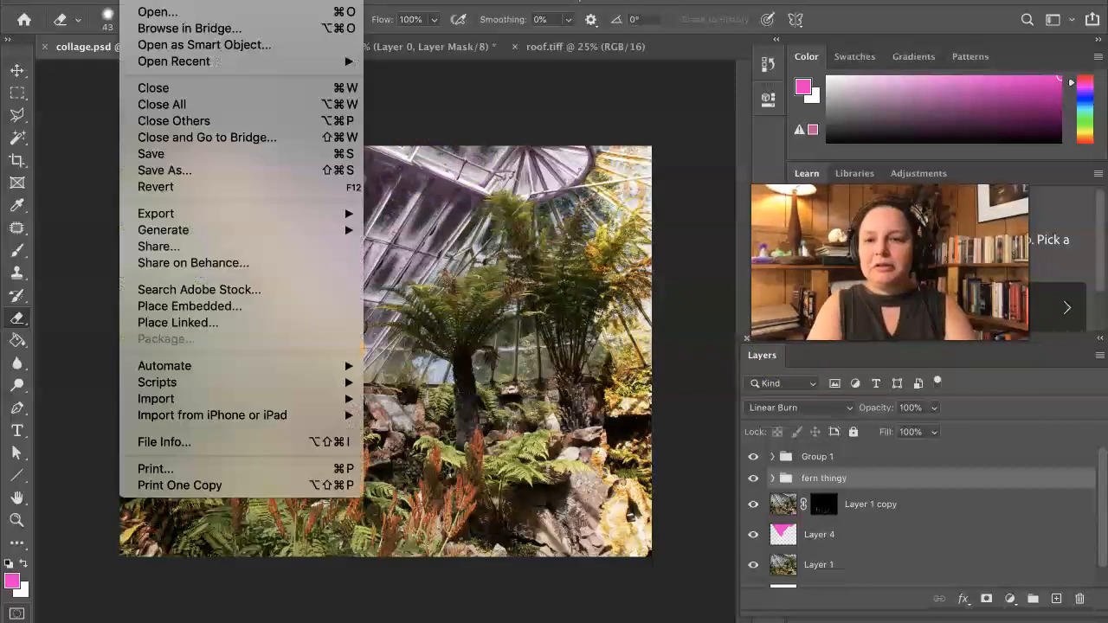
click(169, 154)
click(838, 419)
click(684, 229)
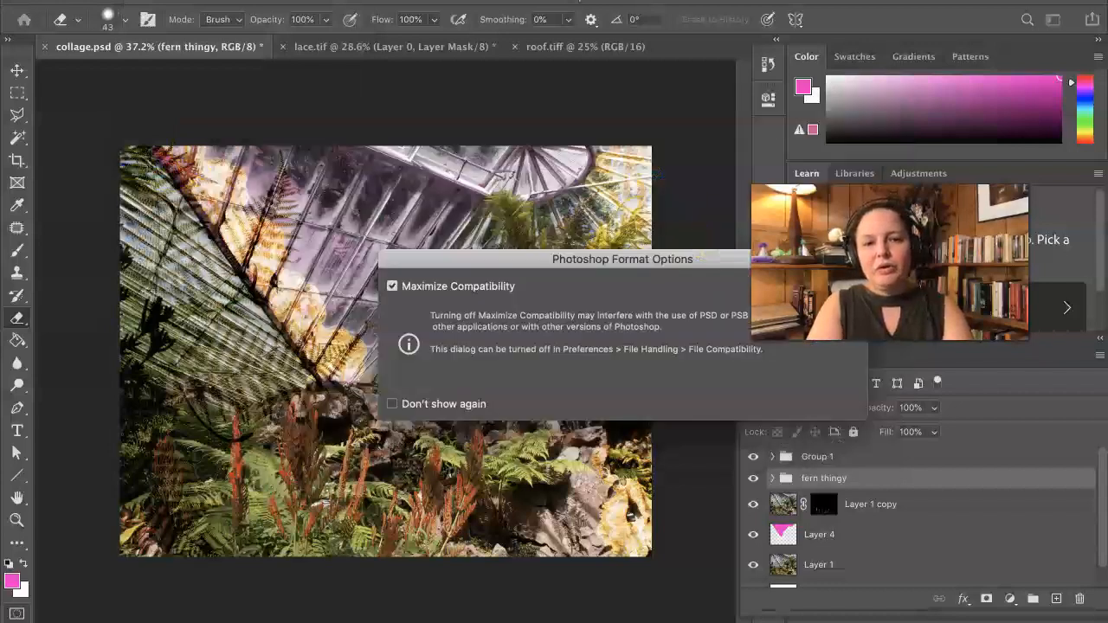